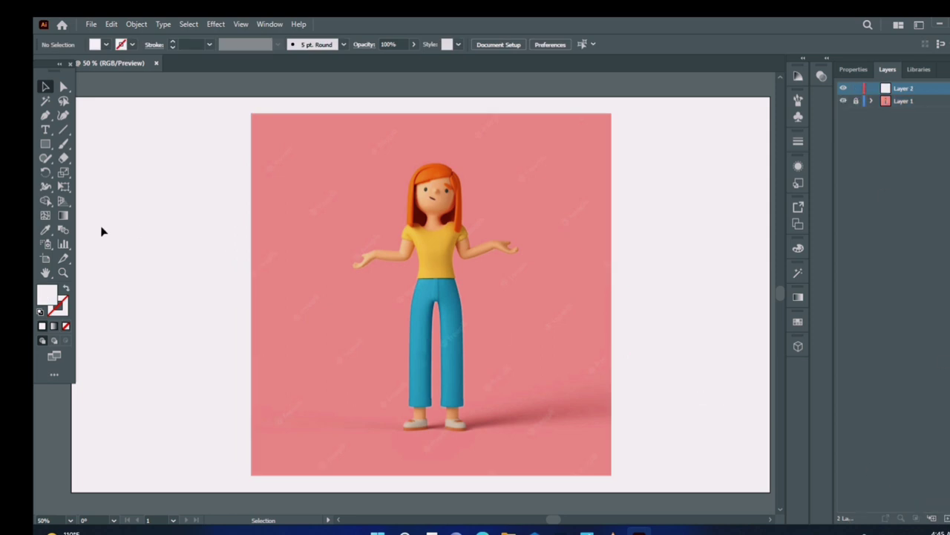
Trace the right trouser leg from the centre of the waist down its outer edge to the hem with the Pen tool, swapping fill and stroke
{"action": "left_click", "coordinate": [443, 364]}
{"action": "left_click", "coordinate": [406, 291]}
{"action": "key", "text": "p"}
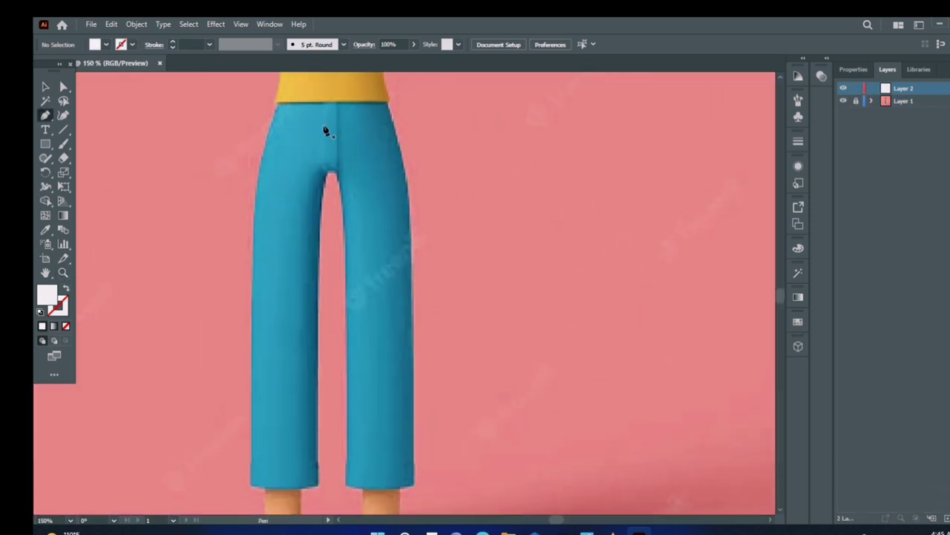
{"action": "left_click", "coordinate": [334, 107]}
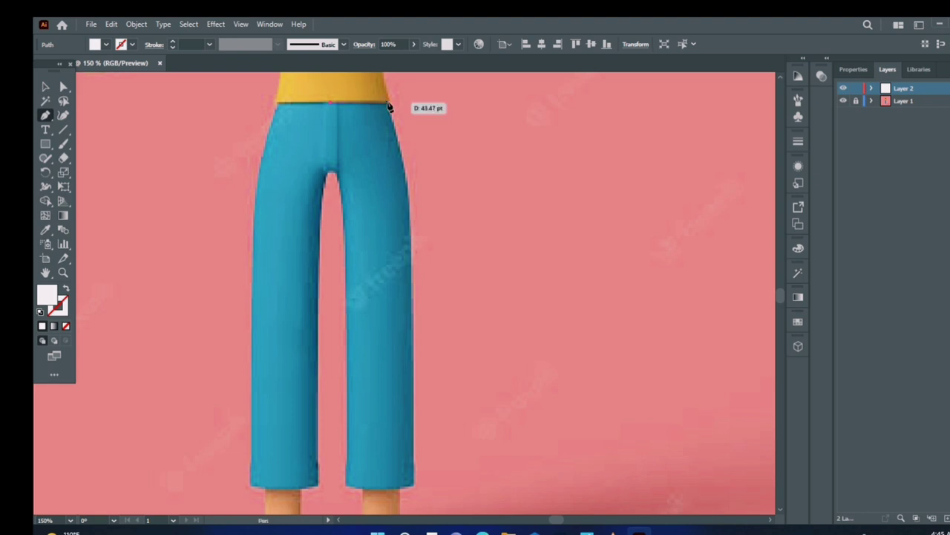
{"action": "left_click", "coordinate": [388, 106]}
{"action": "left_click_drag", "start_coordinate": [409, 217], "coordinate": [409, 263]}
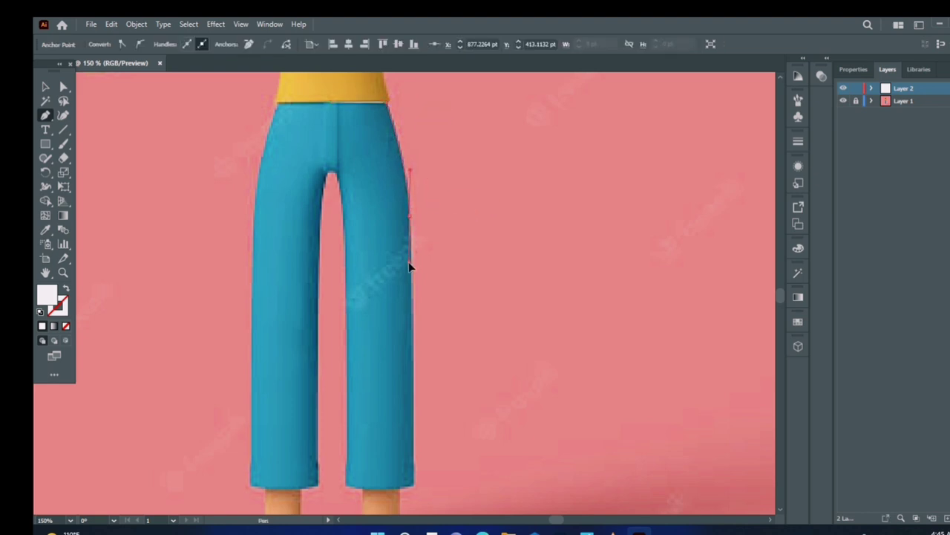
{"action": "left_click", "coordinate": [67, 288]}
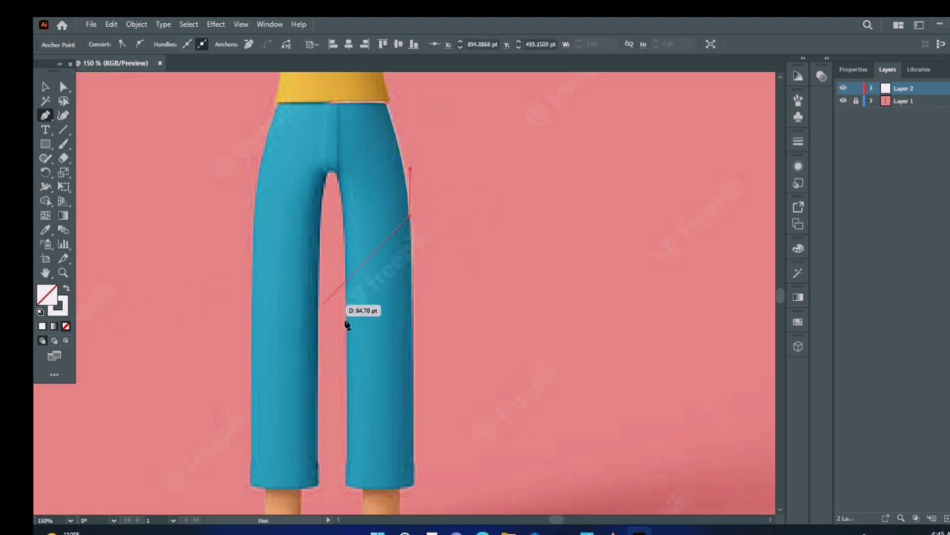
{"action": "left_click", "coordinate": [414, 330]}
{"action": "left_click", "coordinate": [413, 386]}
{"action": "left_click", "coordinate": [414, 487]}
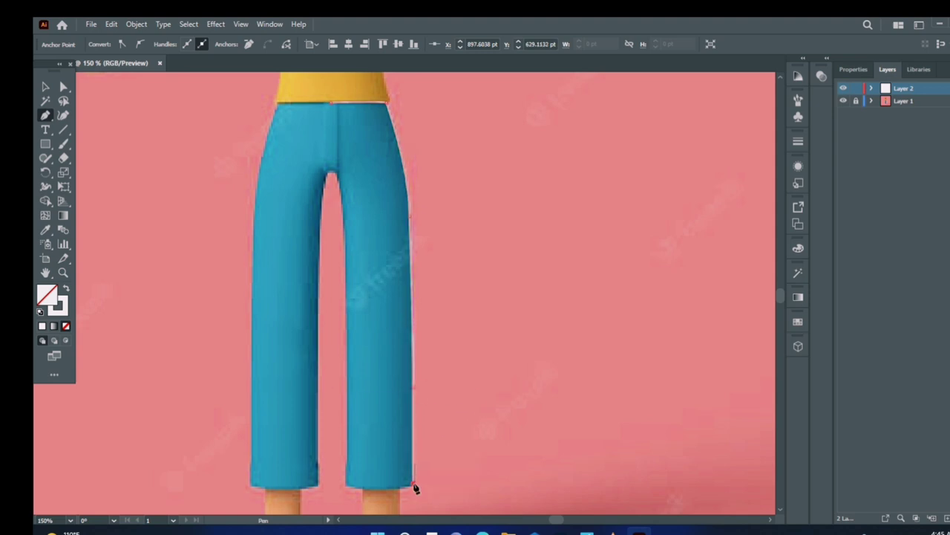
Continue the trouser leg path along the hem, up the inner edge to the crotch, and close it at the waist
{"action": "scroll", "coordinate": [401, 453], "scroll_direction": "down", "scroll_amount": 3}
{"action": "left_click_drag", "start_coordinate": [385, 412], "coordinate": [322, 403]}
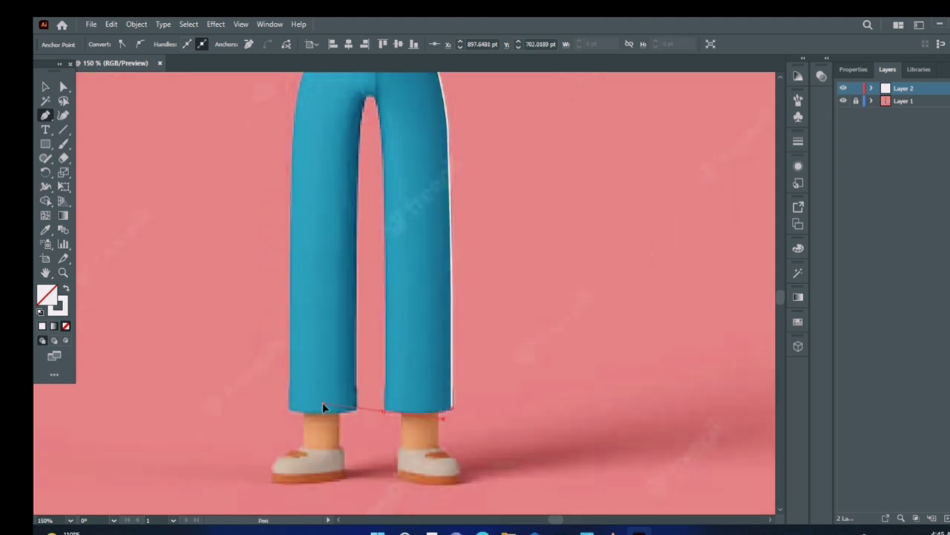
{"action": "left_click", "coordinate": [384, 297]}
{"action": "scroll", "coordinate": [382, 222], "scroll_direction": "up", "scroll_amount": 3}
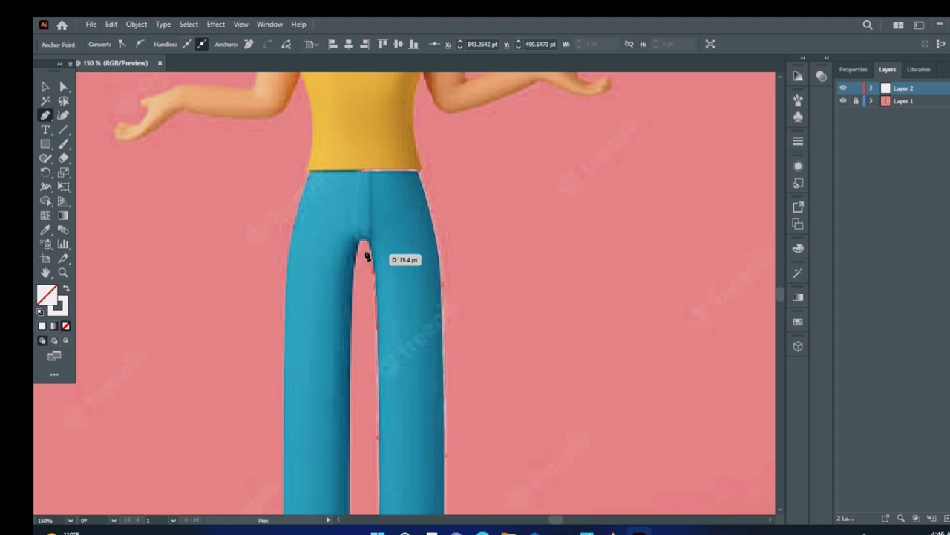
{"action": "left_click", "coordinate": [369, 242]}
{"action": "left_click", "coordinate": [368, 171]}
Fill the leg shape with blue sampled from the reference trousers and show Layer 2 in outline view
{"action": "scroll", "coordinate": [426, 255], "scroll_direction": "down", "scroll_amount": 3}
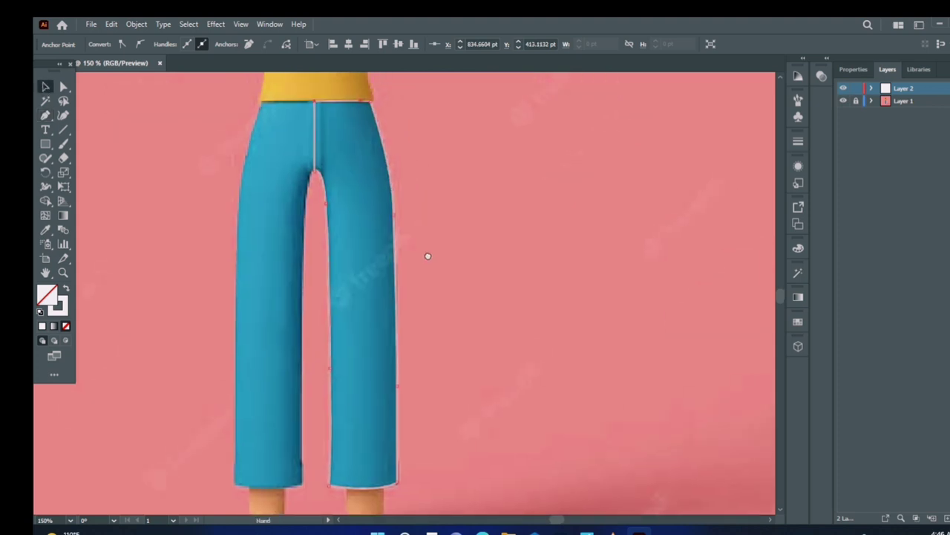
{"action": "key", "text": "i"}
{"action": "left_click", "coordinate": [273, 293]}
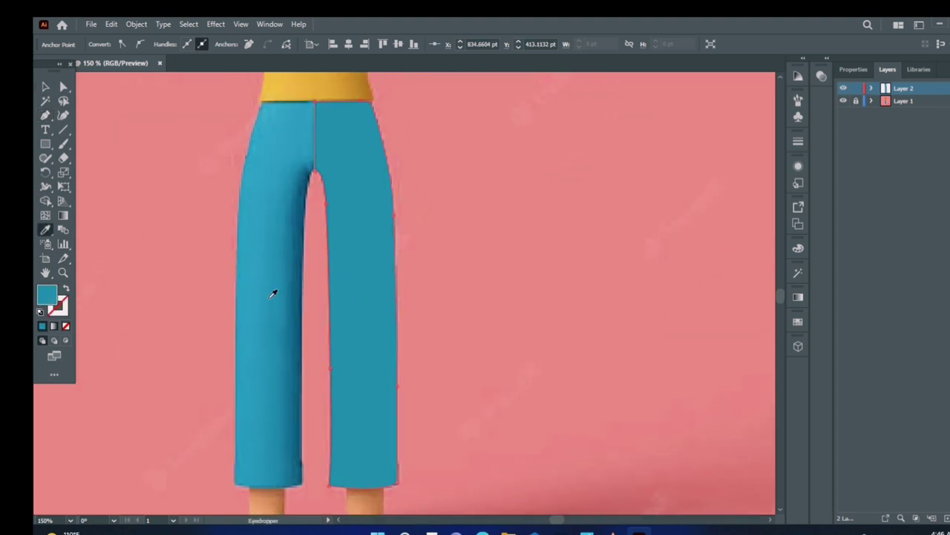
{"action": "left_click", "coordinate": [46, 86]}
{"action": "left_click", "coordinate": [844, 88], "text": "ctrl"}
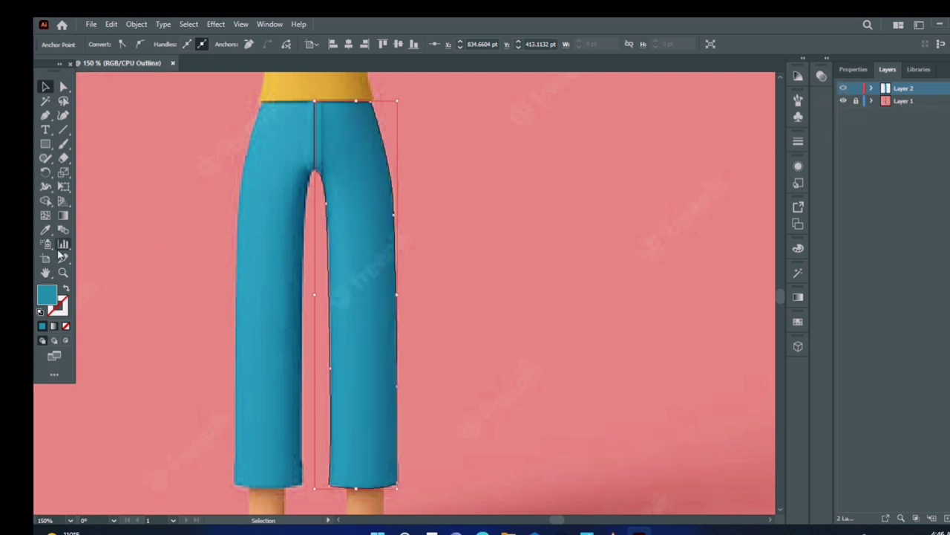
Add two lengthwise mesh lines from the waist near the leg's outer edge and move the inner line's waist point outward
{"action": "key", "text": "z"}
{"action": "left_click", "coordinate": [399, 245]}
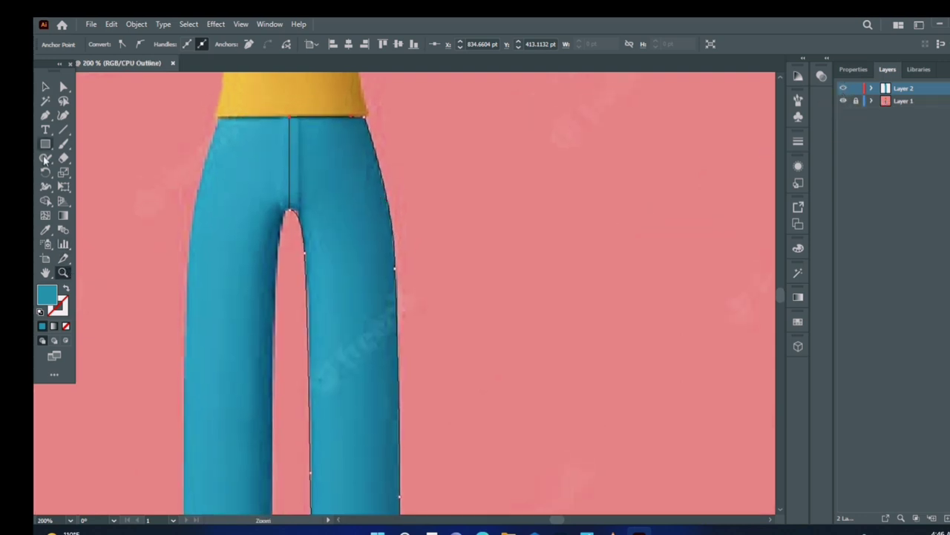
{"action": "left_click", "coordinate": [361, 119]}
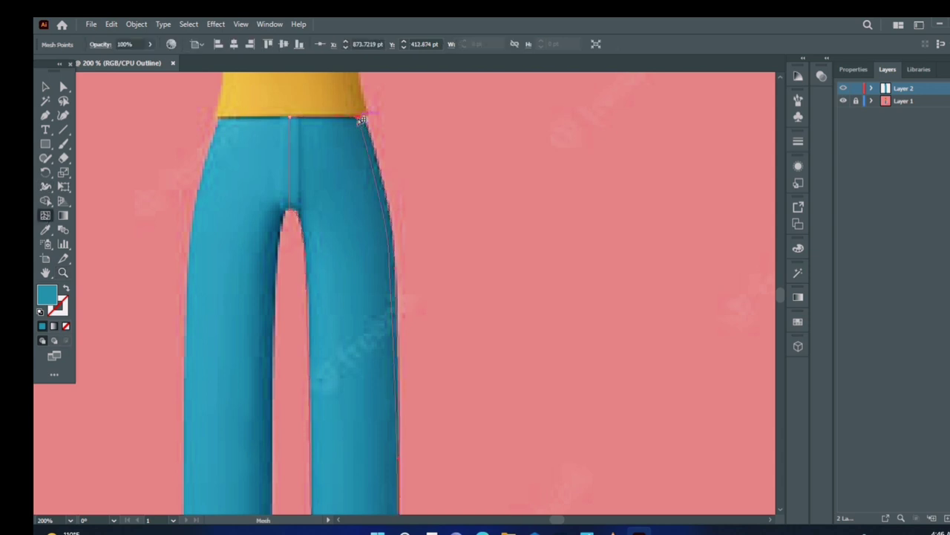
{"action": "left_click_drag", "start_coordinate": [340, 212], "coordinate": [333, 57]}
{"action": "scroll", "coordinate": [386, 478], "scroll_direction": "up", "scroll_amount": 5}
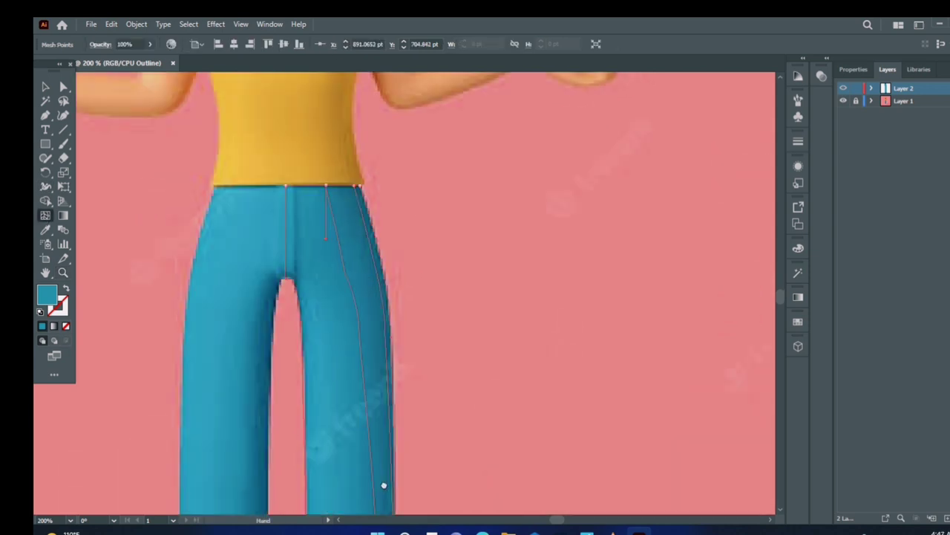
{"action": "key", "text": "a"}
{"action": "left_click", "coordinate": [327, 233]}
{"action": "left_click_drag", "start_coordinate": [327, 234], "coordinate": [346, 233]}
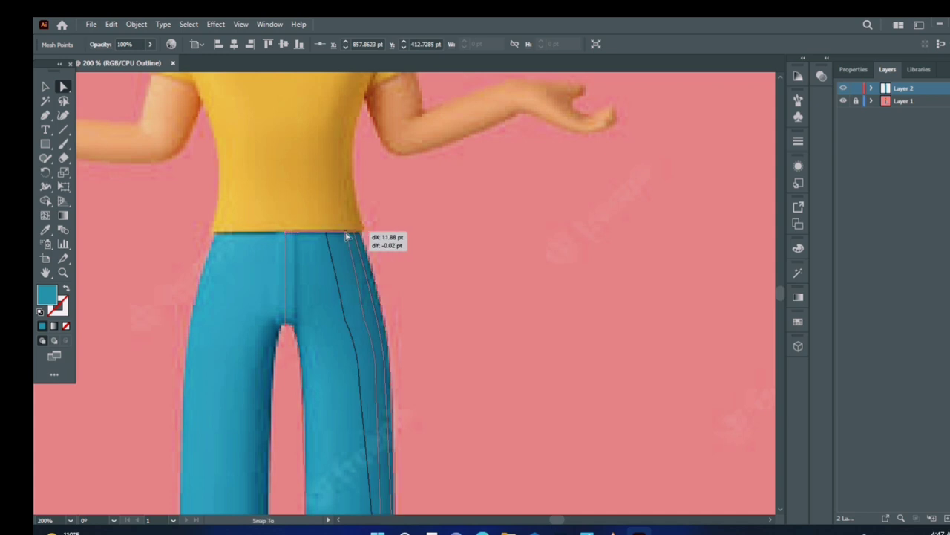
Delete the surplus anchor points on the two outer mesh lines and adjust the outer line's point and handle at the hem
{"action": "left_click_drag", "start_coordinate": [46, 116], "coordinate": [89, 145]}
{"action": "left_click", "coordinate": [364, 324]}
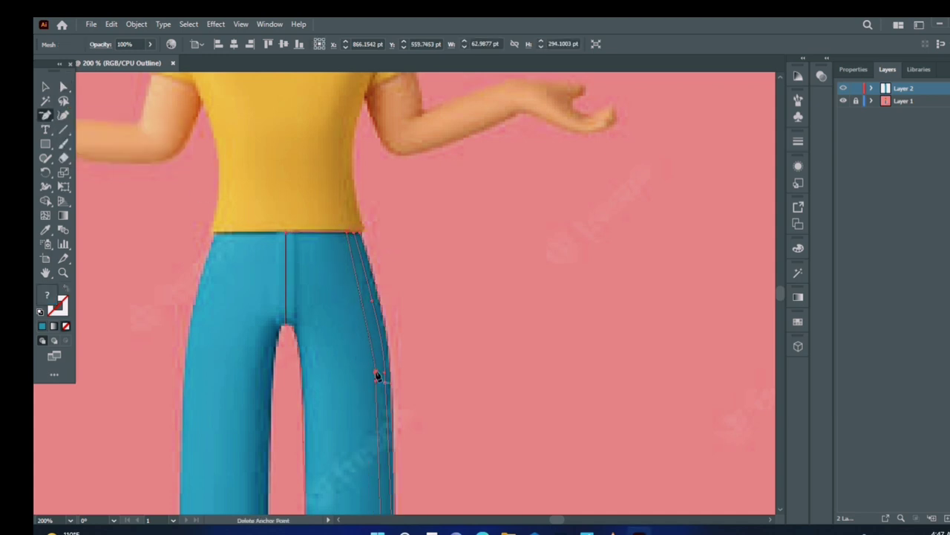
{"action": "left_click_drag", "start_coordinate": [385, 386], "coordinate": [333, 267]}
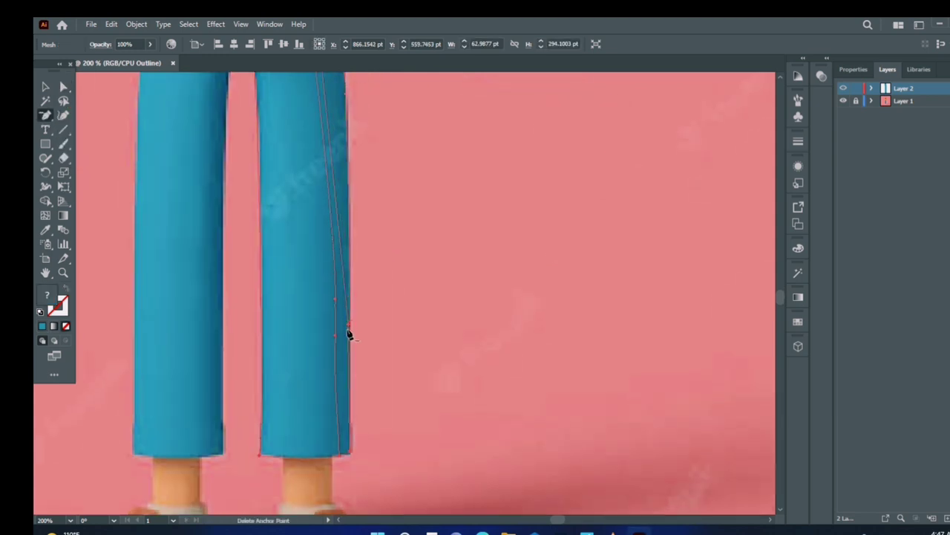
{"action": "left_click", "coordinate": [63, 86]}
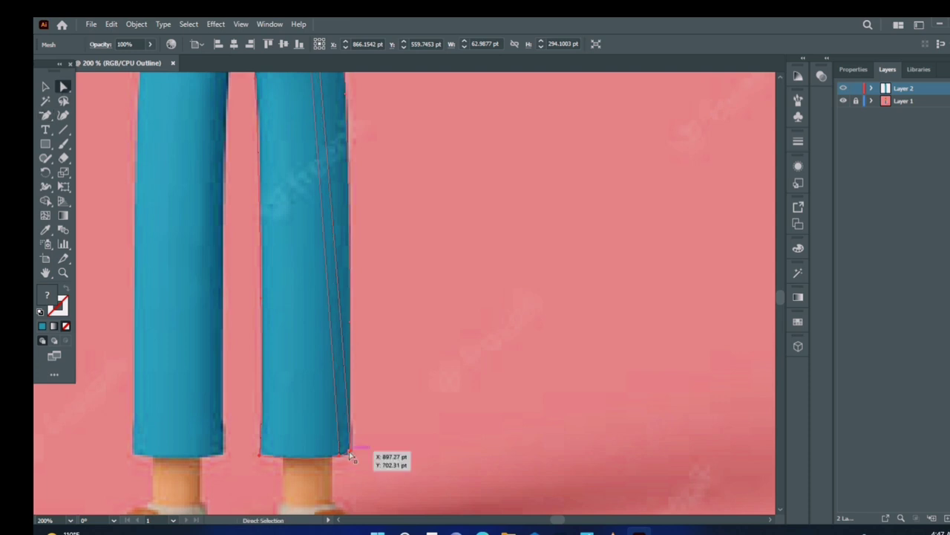
{"action": "left_click", "coordinate": [350, 450]}
{"action": "left_click_drag", "start_coordinate": [349, 410], "coordinate": [351, 414]}
{"action": "left_click_drag", "start_coordinate": [360, 273], "coordinate": [338, 483]}
Add an anchor point on each outer mesh line at thigh height and curve both lines to follow the leg's outer edge
{"action": "left_click_drag", "start_coordinate": [45, 115], "coordinate": [104, 128]}
{"action": "left_click_drag", "start_coordinate": [296, 295], "coordinate": [312, 297]}
{"action": "left_click_drag", "start_coordinate": [323, 441], "coordinate": [317, 465]}
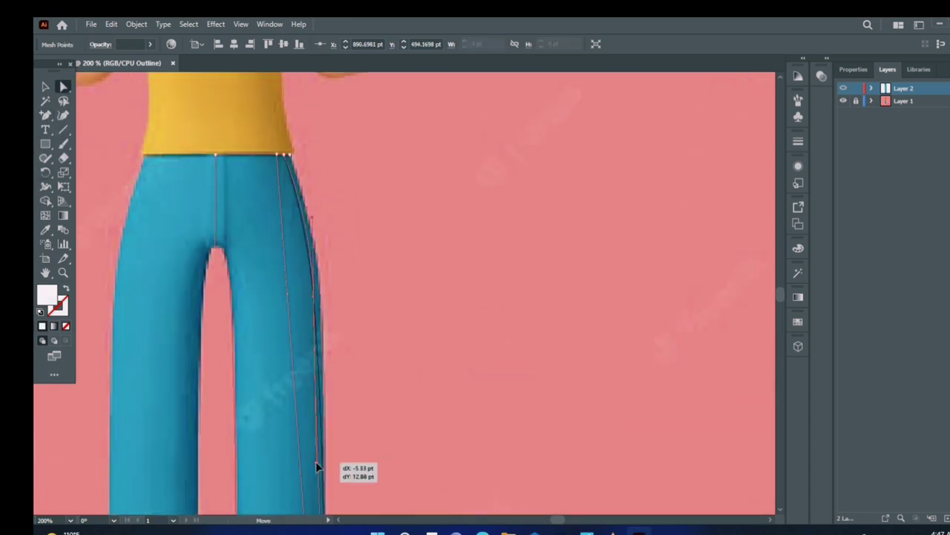
{"action": "left_click_drag", "start_coordinate": [287, 293], "coordinate": [301, 293]}
{"action": "left_click_drag", "start_coordinate": [312, 446], "coordinate": [343, 275]}
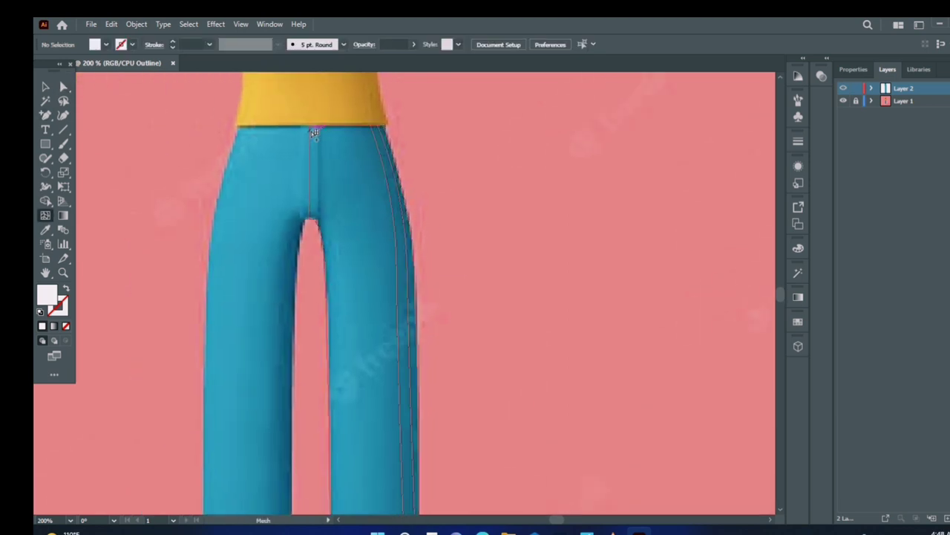
Add a mesh row just below the waistline and a lengthwise mesh line beside the centre seam
{"action": "left_click", "coordinate": [312, 130]}
{"action": "key", "text": "z"}
{"action": "left_click", "coordinate": [338, 87]}
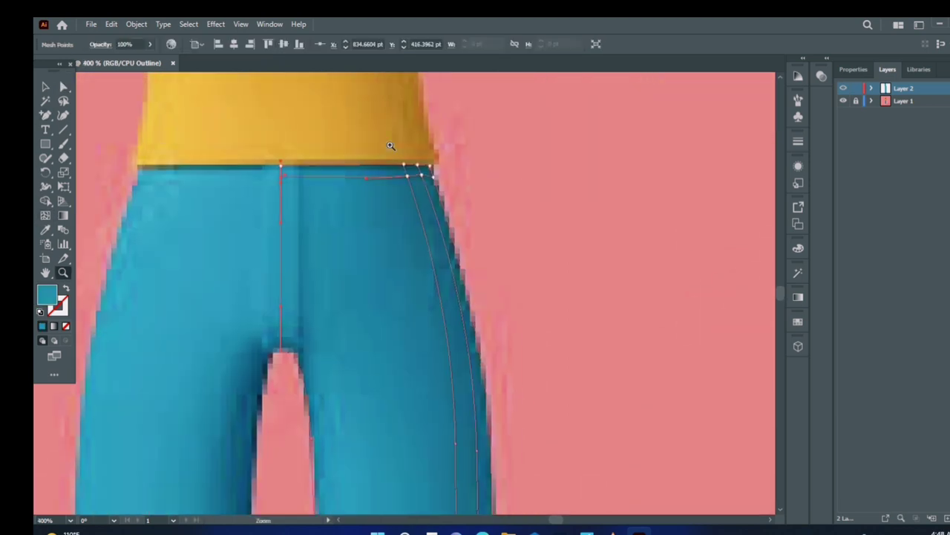
{"action": "scroll", "coordinate": [308, 184], "scroll_direction": "down", "scroll_amount": 3}
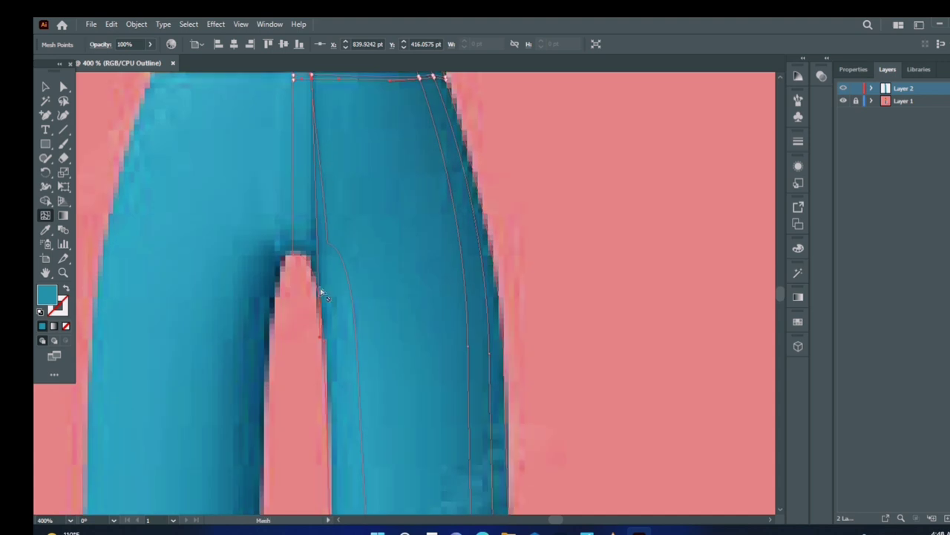
Reshape the seam-side mesh line along the leg's inner edge and adjust the mesh row's point at the crotch
{"action": "left_click", "coordinate": [63, 86]}
{"action": "left_click_drag", "start_coordinate": [314, 252], "coordinate": [385, 245]}
{"action": "key", "text": "a"}
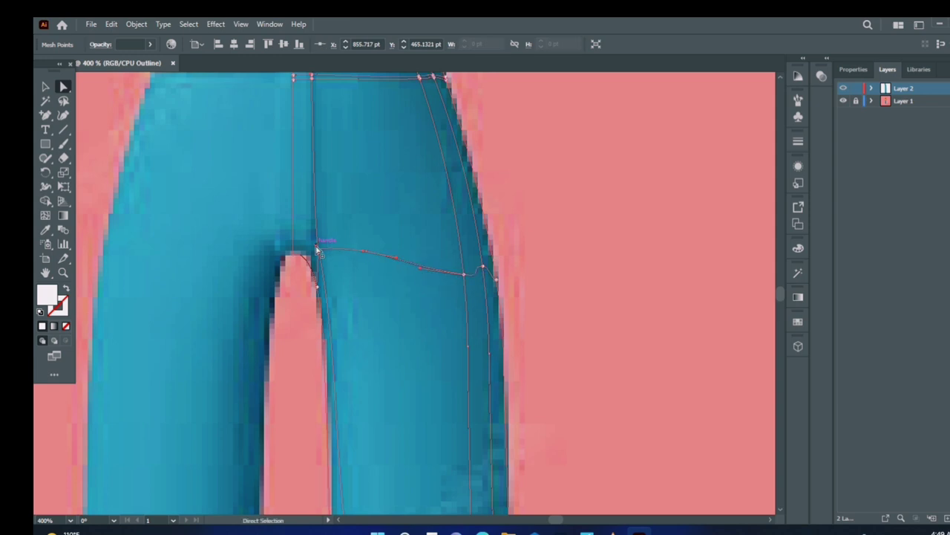
{"action": "mouse_move", "coordinate": [317, 250]}
{"action": "left_mouse_down"}
{"action": "mouse_move", "coordinate": [319, 224]}
{"action": "mouse_move", "coordinate": [319, 248]}
{"action": "left_mouse_up"}
{"action": "left_click", "coordinate": [350, 318]}
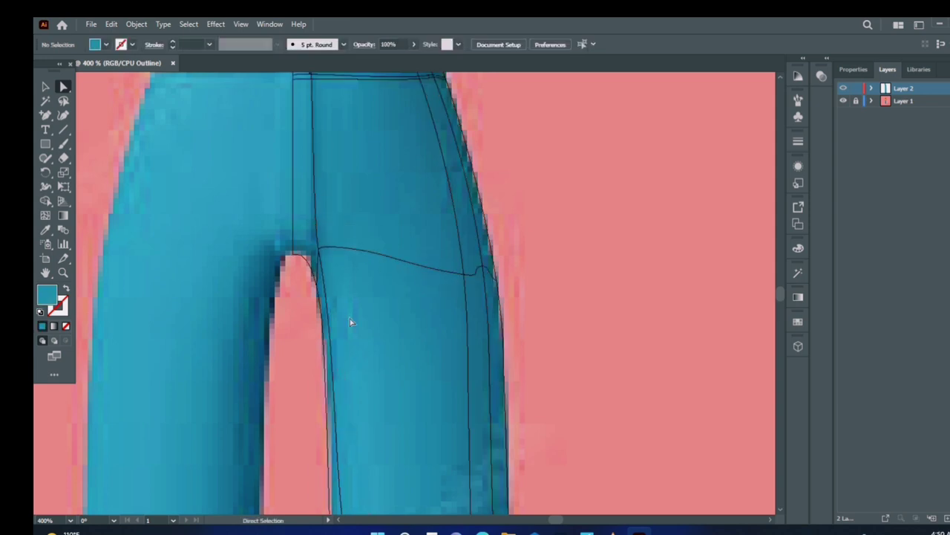
Add further lengthwise mesh lines close to the centre seam, starting at the waist
{"action": "scroll", "coordinate": [319, 223], "scroll_direction": "up", "scroll_amount": 2}
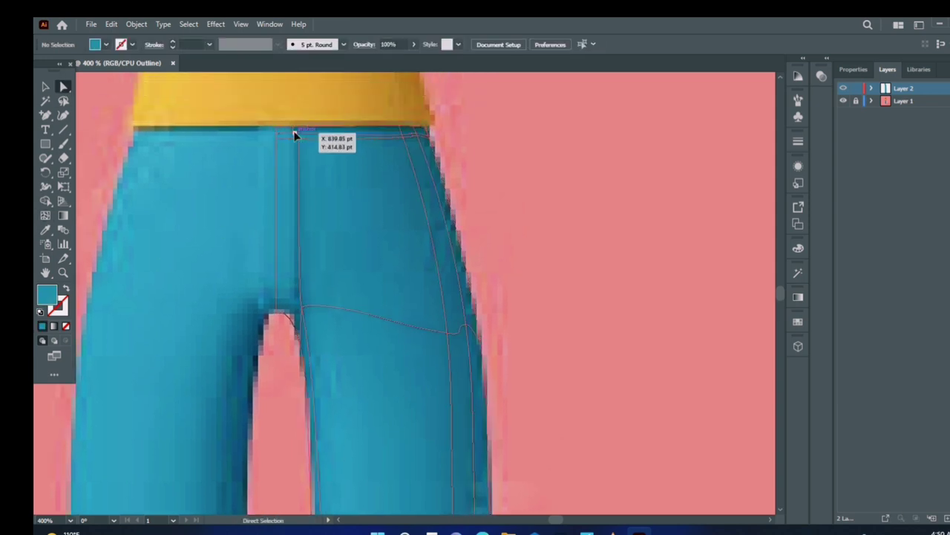
{"action": "left_click", "coordinate": [294, 135]}
{"action": "key", "text": "u"}
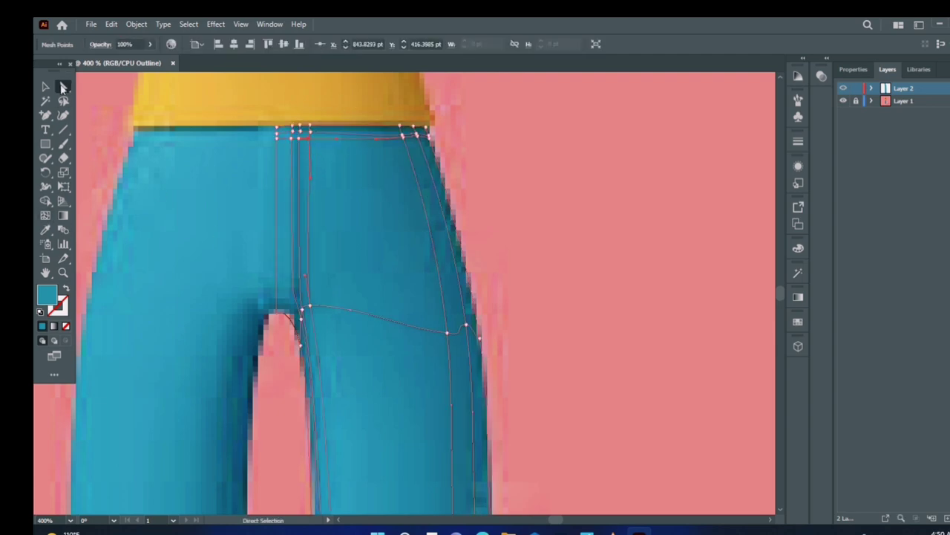
Add mesh rows below the crotch and just above the hem, and adjust the mesh points on the lower leg
{"action": "left_click_drag", "start_coordinate": [361, 446], "coordinate": [344, 297]}
{"action": "key", "text": "v"}
{"action": "left_click", "coordinate": [364, 327]}
{"action": "left_click_drag", "start_coordinate": [382, 331], "coordinate": [170, 355]}
{"action": "left_click", "coordinate": [45, 214]}
{"action": "scroll", "coordinate": [245, 371], "scroll_direction": "down", "scroll_amount": 5}
{"action": "left_click", "coordinate": [64, 87]}
{"action": "mouse_move", "coordinate": [346, 363]}
{"action": "left_mouse_down"}
{"action": "mouse_move", "coordinate": [346, 351]}
{"action": "mouse_move", "coordinate": [343, 365]}
{"action": "left_mouse_up"}
{"action": "left_click", "coordinate": [352, 397]}
{"action": "left_click", "coordinate": [354, 384]}
{"action": "left_click", "coordinate": [63, 273]}
{"action": "left_click", "coordinate": [209, 324], "text": "alt"}
{"action": "key", "text": "a"}
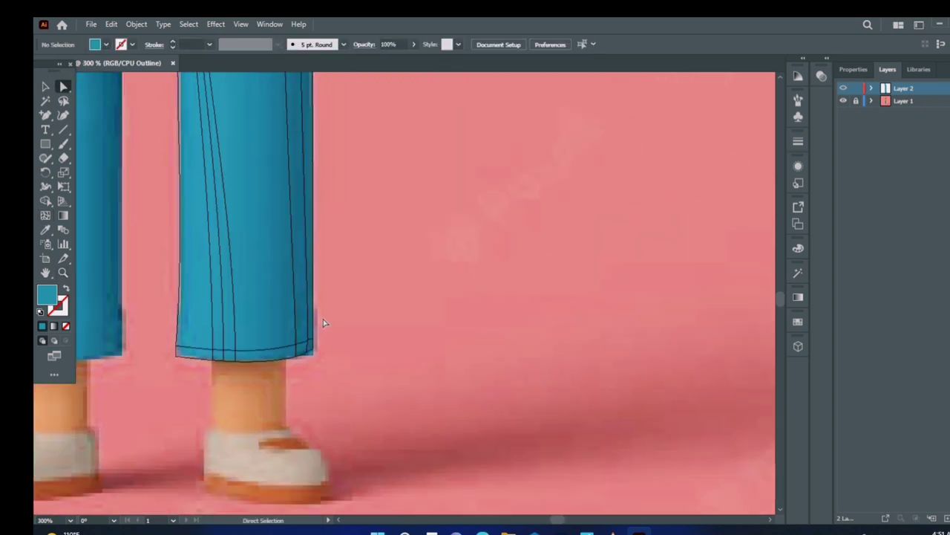
Recolour the mesh points at the hem with blues sampled from the reference trousers
{"action": "left_click", "coordinate": [311, 334]}
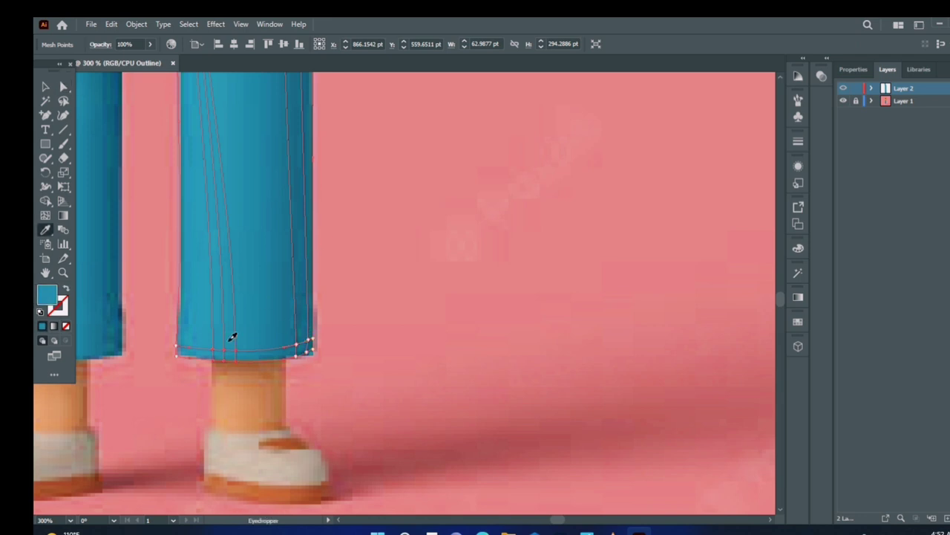
{"action": "key", "text": "i"}
{"action": "left_click_drag", "start_coordinate": [274, 97], "coordinate": [240, 487]}
Recolour the mesh points at the crotch corner and along the outer thigh with shades sampled from the reference
{"action": "left_click", "coordinate": [133, 221], "text": "ctrl"}
{"action": "left_click", "coordinate": [133, 221]}
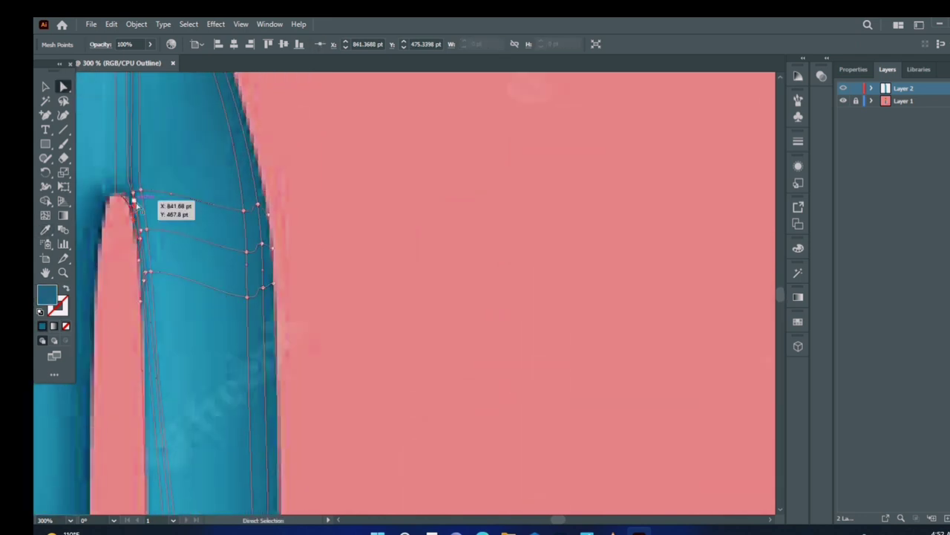
{"action": "left_click", "coordinate": [135, 194], "text": "ctrl"}
{"action": "left_click", "coordinate": [134, 195]}
{"action": "left_click_drag", "start_coordinate": [265, 197], "coordinate": [285, 298]}
{"action": "left_click", "coordinate": [266, 272]}
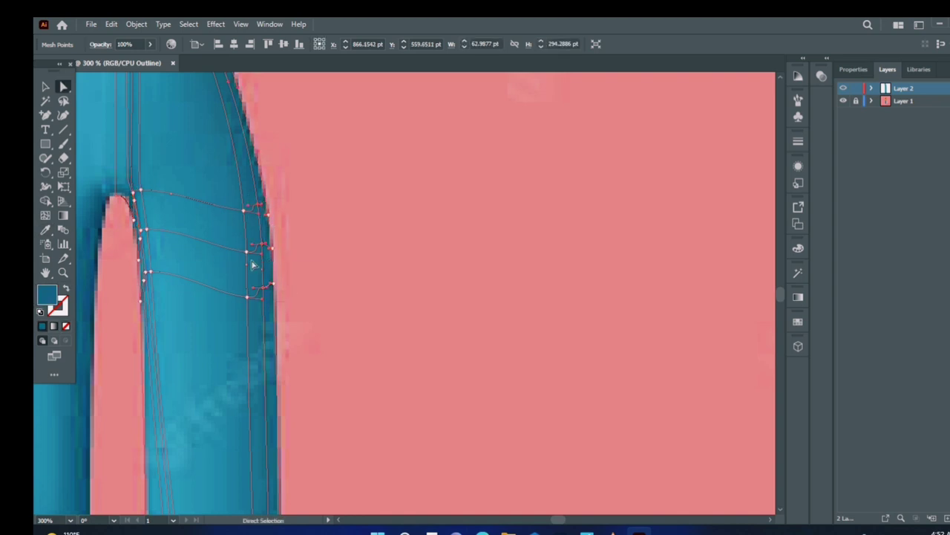
{"action": "left_click_drag", "start_coordinate": [252, 265], "coordinate": [256, 304]}
{"action": "left_click", "coordinate": [251, 297]}
Recolour the inner-thigh mesh points on the three rows below the crotch with blues sampled from the reference
{"action": "left_click", "coordinate": [141, 191], "text": "ctrl"}
{"action": "left_click", "coordinate": [144, 194]}
{"action": "left_click", "coordinate": [147, 230], "text": "ctrl"}
{"action": "left_click", "coordinate": [148, 231]}
{"action": "left_click", "coordinate": [151, 273], "text": "ctrl"}
{"action": "left_click", "coordinate": [149, 272], "text": "ctrl"}
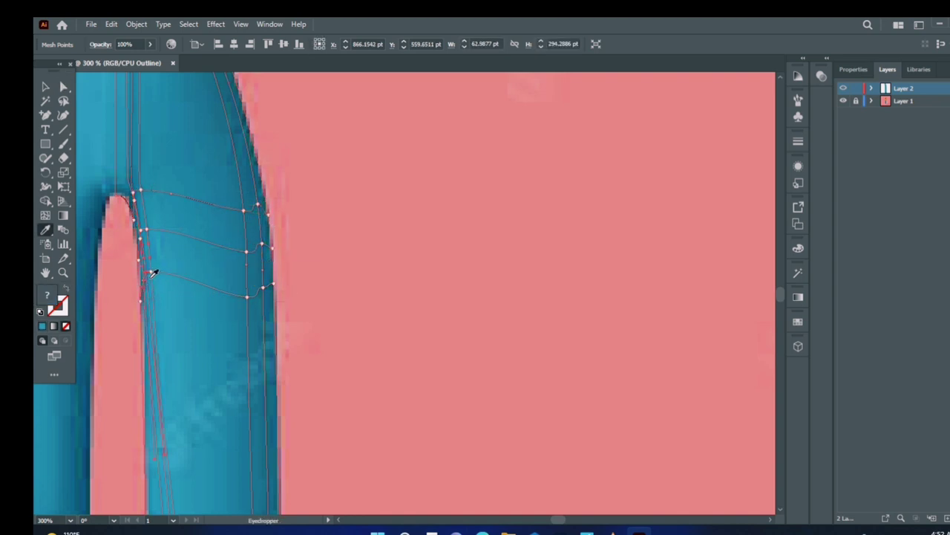
{"action": "left_click", "coordinate": [152, 273]}
Recolour the mesh points along the centre seam and at the outer waist with shades sampled from the reference trousers
{"action": "left_click_drag", "start_coordinate": [171, 71], "coordinate": [159, 214]}
{"action": "key", "text": "a"}
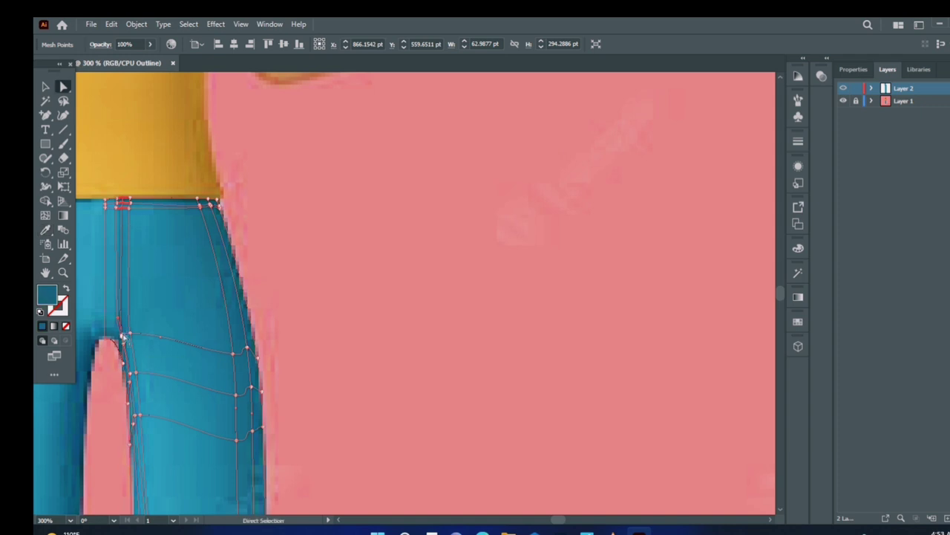
{"action": "left_click", "coordinate": [124, 337], "text": "ctrl"}
{"action": "left_click", "coordinate": [124, 339]}
{"action": "left_click", "coordinate": [129, 333], "text": "ctrl"}
{"action": "left_click", "coordinate": [121, 230], "text": "ctrl"}
{"action": "left_click", "coordinate": [214, 206], "text": "ctrl"}
{"action": "left_click", "coordinate": [229, 238]}
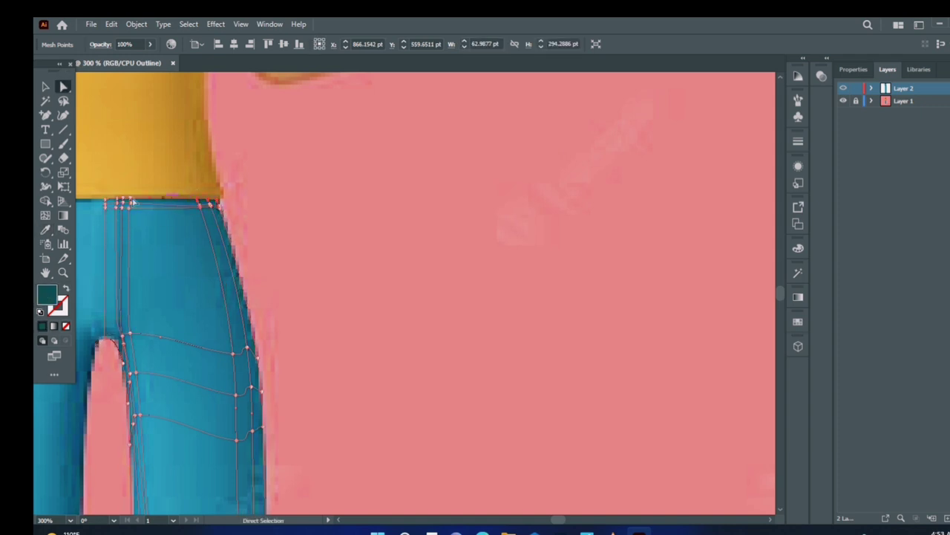
Switch Layer 2 back from outline to preview display
{"action": "key", "text": "a"}
{"action": "scroll", "coordinate": [519, 223], "scroll_direction": "down", "scroll_amount": 3}
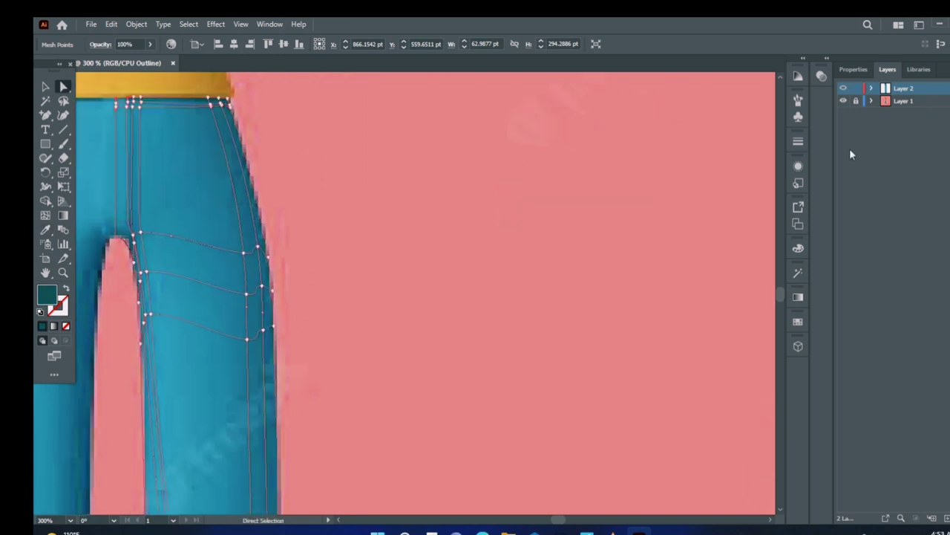
{"action": "left_click", "coordinate": [844, 89], "text": "ctrl"}
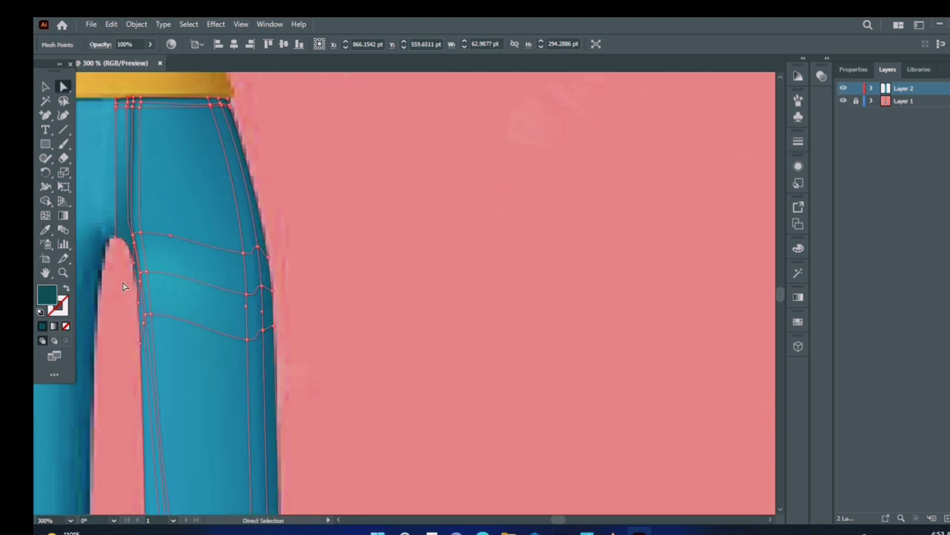
Recolour the inner-edge mesh points on the second and third rows below the crotch with blues sampled from the leg
{"action": "left_click", "coordinate": [147, 272], "text": "ctrl"}
{"action": "left_click", "coordinate": [153, 288]}
{"action": "left_click", "coordinate": [151, 315], "text": "ctrl"}
{"action": "left_click", "coordinate": [156, 290]}
{"action": "left_click", "coordinate": [242, 347], "text": "ctrl"}
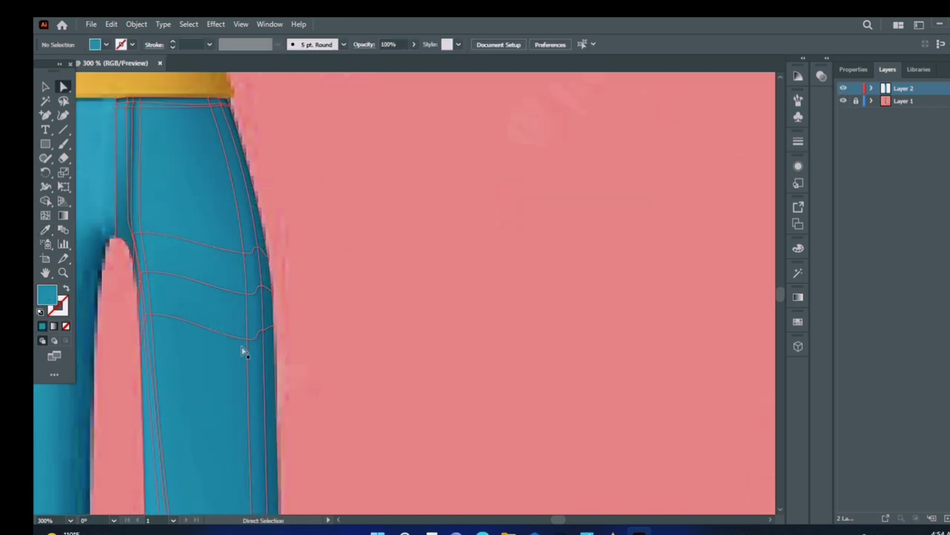
Recolour the inner mesh point on the third thigh row with a blue sampled beside it
{"action": "scroll", "coordinate": [242, 351], "scroll_direction": "down", "scroll_amount": 5}
{"action": "scroll", "coordinate": [242, 351], "scroll_direction": "left", "scroll_amount": 4}
{"action": "left_click", "coordinate": [310, 140]}
{"action": "key", "text": "i"}
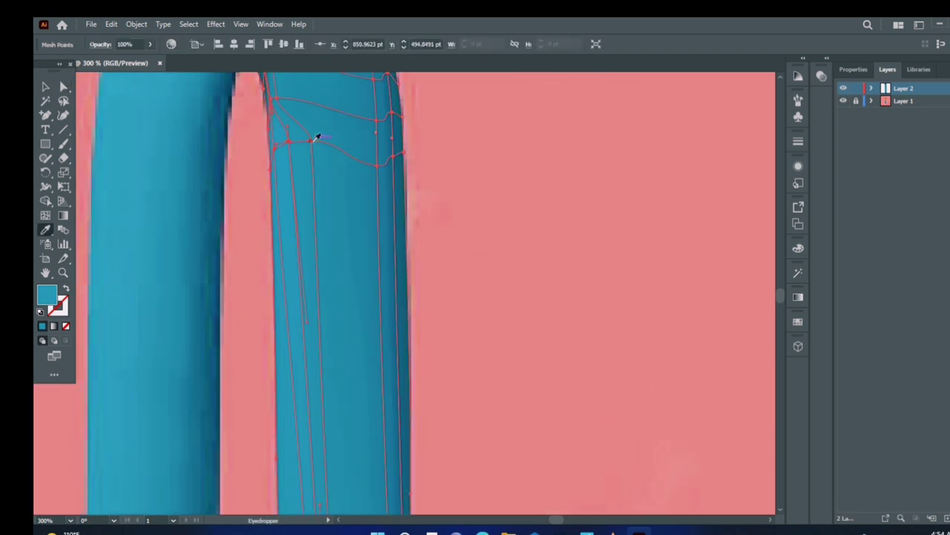
{"action": "left_click", "coordinate": [306, 143]}
{"action": "key", "text": "a"}
{"action": "left_click", "coordinate": [440, 193]}
Shift the second-row inner-thigh mesh point towards the middle of the leg and adjust its neighbours to smooth the shading
{"action": "scroll", "coordinate": [440, 193], "scroll_direction": "up", "scroll_amount": 2}
{"action": "left_click_drag", "start_coordinate": [275, 180], "coordinate": [316, 176]}
{"action": "mouse_move", "coordinate": [271, 139]}
{"action": "left_mouse_down"}
{"action": "mouse_move", "coordinate": [317, 141]}
{"action": "mouse_move", "coordinate": [271, 139]}
{"action": "left_mouse_up"}
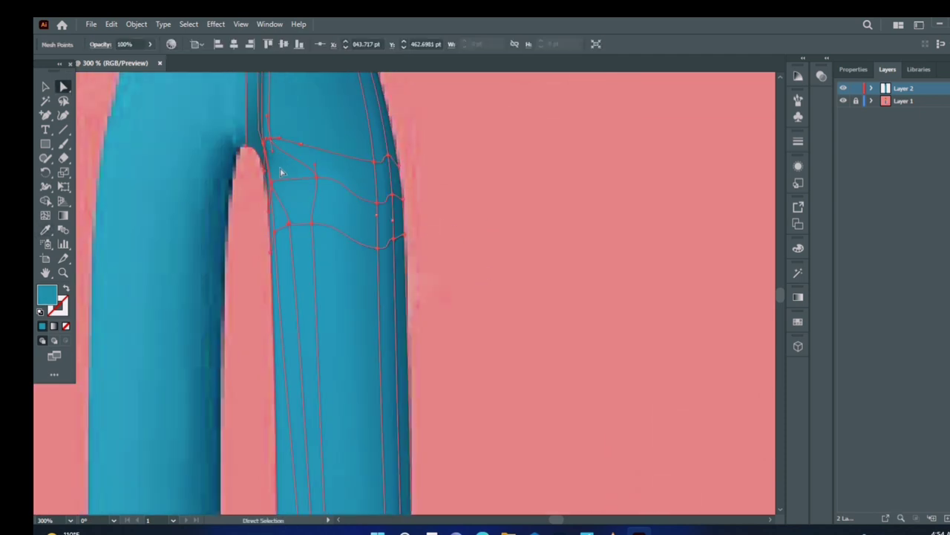
{"action": "mouse_move", "coordinate": [280, 172]}
{"action": "left_mouse_down"}
{"action": "mouse_move", "coordinate": [261, 153]}
{"action": "mouse_move", "coordinate": [287, 184]}
{"action": "left_mouse_up"}
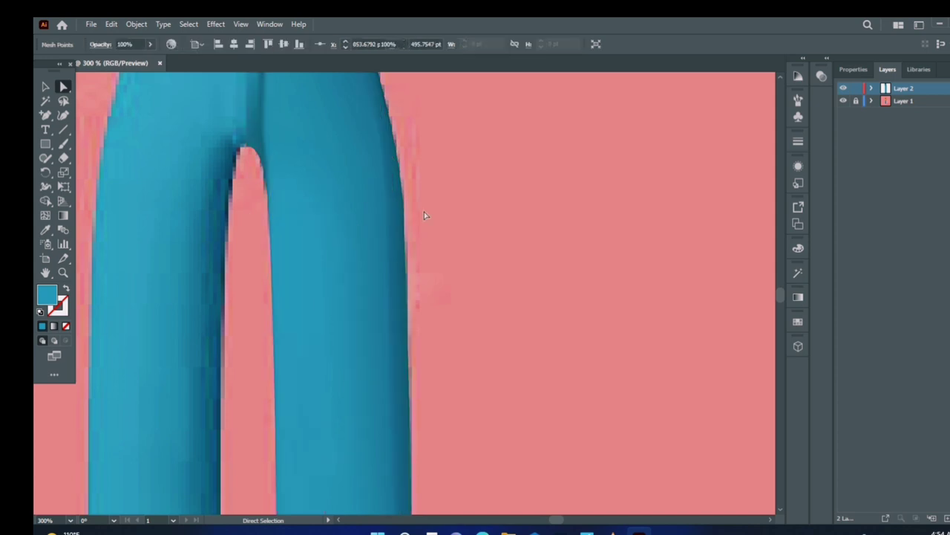
{"action": "left_click_drag", "start_coordinate": [340, 218], "coordinate": [317, 200]}
{"action": "left_click", "coordinate": [310, 141]}
{"action": "left_click", "coordinate": [344, 196]}
Move the finished leg mesh off the reference to the empty area beside the character and deselect it
{"action": "left_click_drag", "start_coordinate": [314, 153], "coordinate": [479, 257]}
{"action": "key", "text": "z"}
{"action": "left_click", "coordinate": [398, 180], "text": "alt"}
{"action": "left_click", "coordinate": [398, 179], "text": "alt"}
{"action": "left_click", "coordinate": [398, 179], "text": "alt"}
{"action": "key", "text": "v"}
{"action": "left_click", "coordinate": [443, 251]}
Trace the other leg's centre seam, crotch curve, inner edge and hem with the Pen tool, swapping the fill for a stroke
{"action": "key", "text": "z"}
{"action": "left_click", "coordinate": [179, 163]}
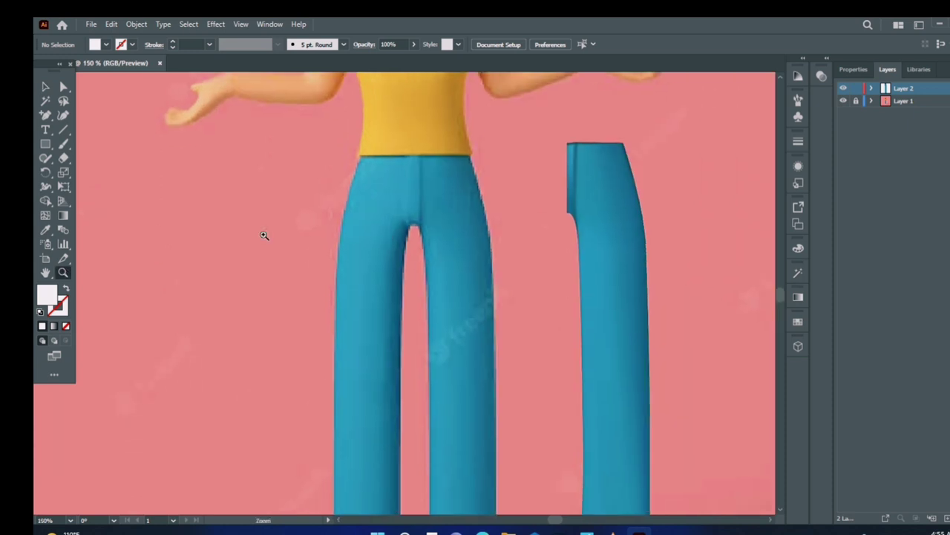
{"action": "left_click", "coordinate": [421, 157]}
{"action": "left_click_drag", "start_coordinate": [419, 225], "coordinate": [402, 249]}
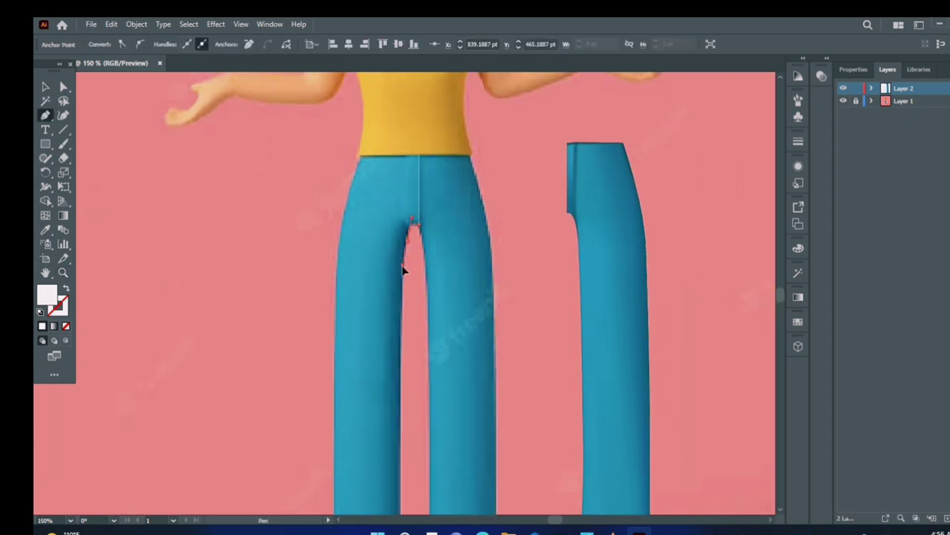
{"action": "scroll", "coordinate": [409, 398], "scroll_direction": "down", "scroll_amount": 3}
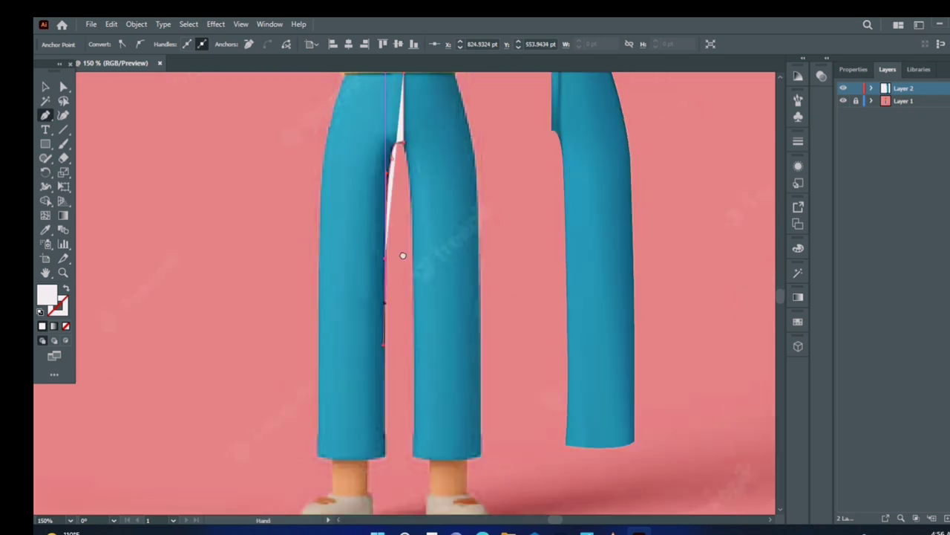
{"action": "left_click", "coordinate": [382, 425]}
{"action": "key", "text": "shift+x"}
{"action": "left_click", "coordinate": [314, 424]}
Trace the leg's outer edge up to the waist and close the outline at the centre seam
{"action": "scroll", "coordinate": [314, 424], "scroll_direction": "up", "scroll_amount": 2}
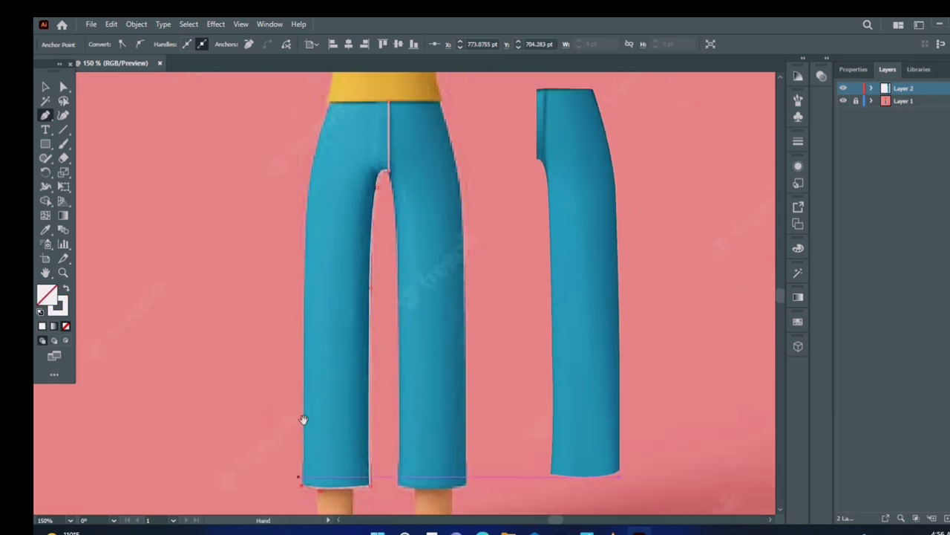
{"action": "left_click", "coordinate": [307, 213]}
{"action": "scroll", "coordinate": [308, 213], "scroll_direction": "up", "scroll_amount": 2}
{"action": "left_click", "coordinate": [322, 196]}
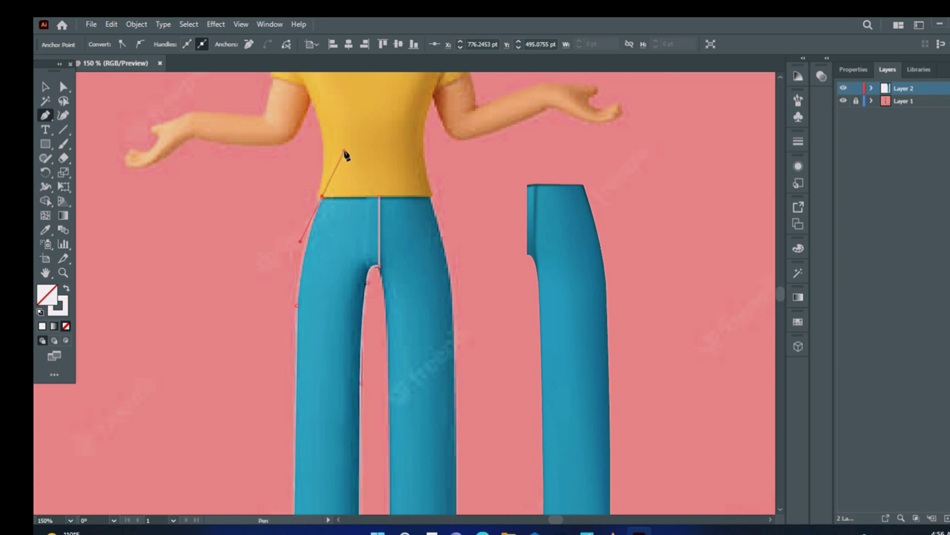
{"action": "left_click", "coordinate": [378, 297]}
{"action": "left_click", "coordinate": [378, 297]}
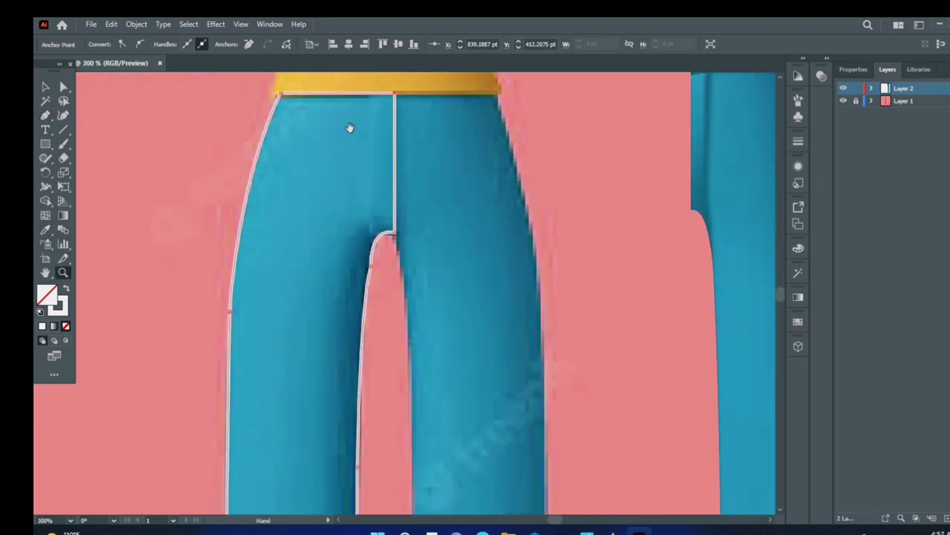
Redraw the outline's inner-leg curve just below the crotch with the Pencil tool and deselect the path
{"action": "left_click", "coordinate": [45, 158]}
{"action": "left_click_drag", "start_coordinate": [381, 234], "coordinate": [361, 340]}
{"action": "left_click", "coordinate": [63, 88]}
{"action": "left_click", "coordinate": [394, 93]}
{"action": "left_click", "coordinate": [178, 178]}
Turn the leg outline into a gradient mesh with a column near the centre seam and show Layer 2 as outlines
{"action": "left_click", "coordinate": [45, 216]}
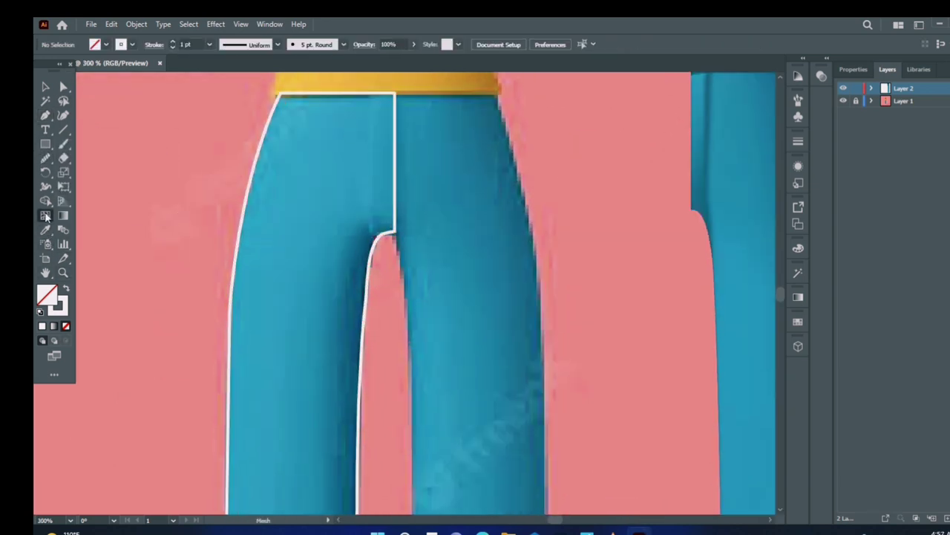
{"action": "left_click", "coordinate": [367, 93]}
{"action": "right_click", "coordinate": [45, 115]}
{"action": "left_click", "coordinate": [103, 129]}
{"action": "left_click", "coordinate": [360, 240]}
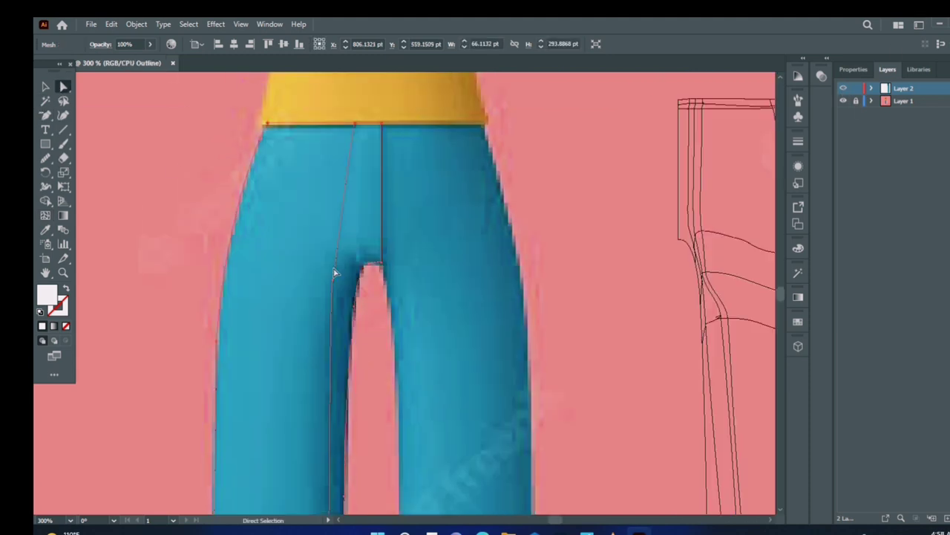
Curve the mesh column along the dark inner-thigh shading and add further columns and a row at the crotch
{"action": "left_click_drag", "start_coordinate": [333, 275], "coordinate": [276, 249]}
{"action": "left_click_drag", "start_coordinate": [451, 482], "coordinate": [470, 281]}
{"action": "left_click_drag", "start_coordinate": [355, 386], "coordinate": [331, 396]}
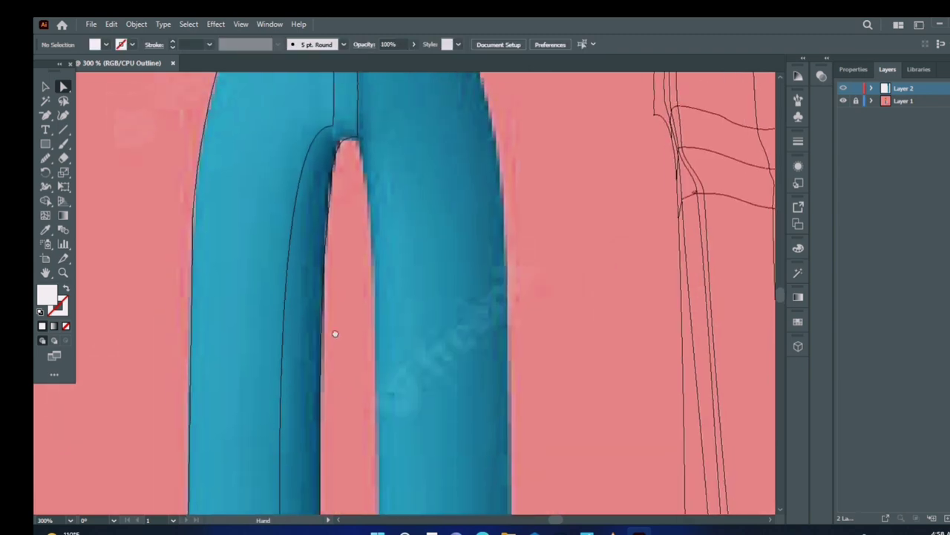
{"action": "left_click_drag", "start_coordinate": [333, 333], "coordinate": [263, 111]}
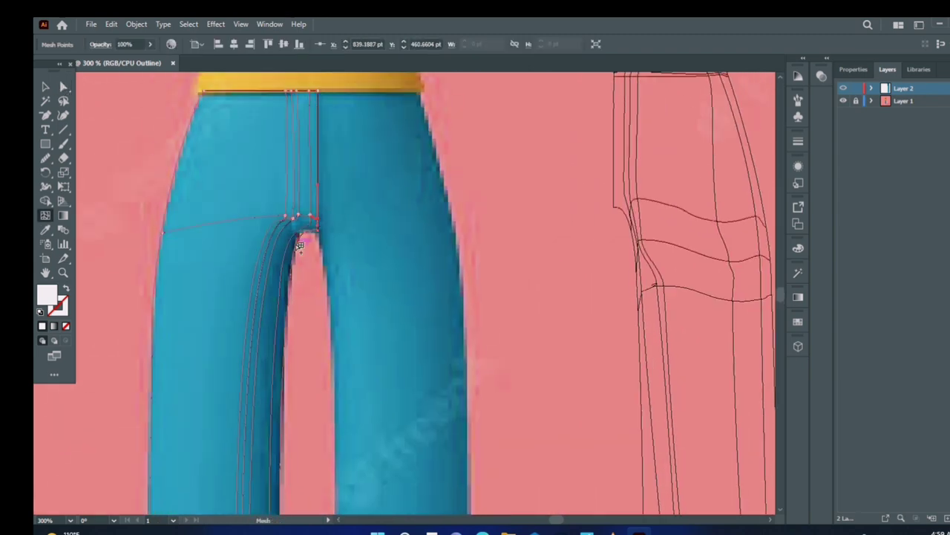
Align the mesh points near the hem with the lower edge of the reference leg
{"action": "left_click_drag", "start_coordinate": [284, 376], "coordinate": [310, 29]}
{"action": "key", "text": "a"}
{"action": "left_click", "coordinate": [270, 365]}
{"action": "left_click_drag", "start_coordinate": [276, 349], "coordinate": [274, 359]}
{"action": "left_click_drag", "start_coordinate": [298, 343], "coordinate": [266, 358]}
{"action": "left_click_drag", "start_coordinate": [171, 365], "coordinate": [171, 350]}
{"action": "left_click_drag", "start_coordinate": [226, 208], "coordinate": [224, 514]}
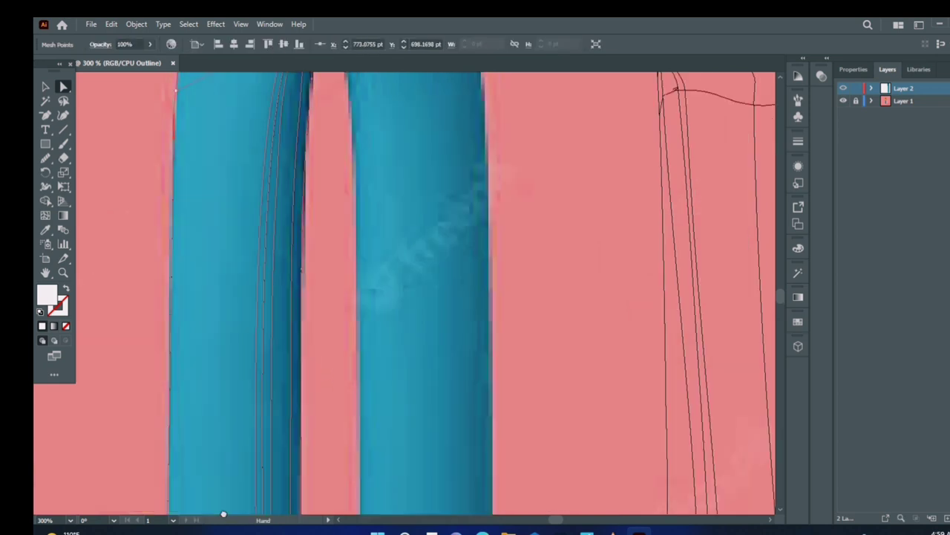
Add a mesh row just below the waist and fit its outer points to the reference's edge
{"action": "key", "text": "u"}
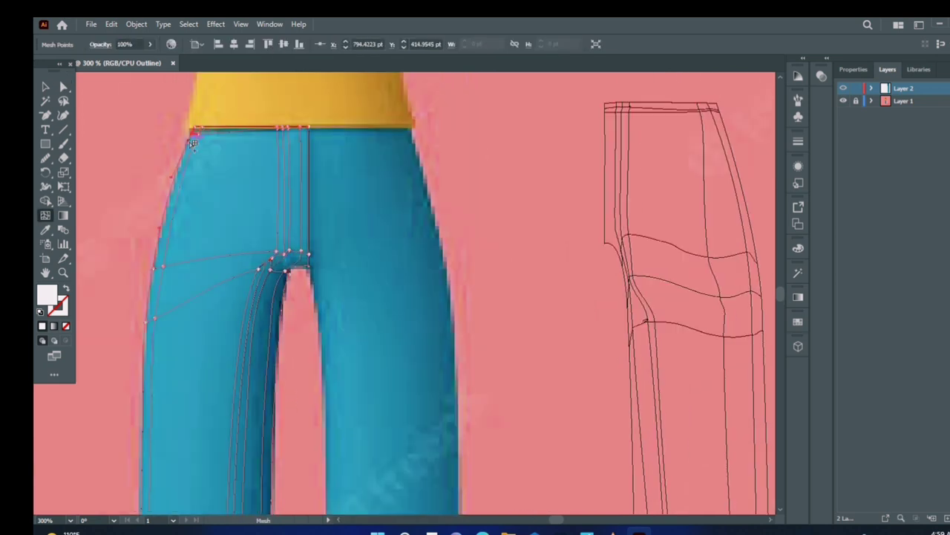
{"action": "key", "text": "a"}
{"action": "left_click_drag", "start_coordinate": [197, 134], "coordinate": [191, 137]}
{"action": "left_click", "coordinate": [138, 176]}
{"action": "left_click_drag", "start_coordinate": [138, 176], "coordinate": [139, 155]}
{"action": "left_click_drag", "start_coordinate": [318, 95], "coordinate": [322, 87]}
Recolour the mesh points along the centre seam with a light blue sampled from the reference trousers
{"action": "left_click", "coordinate": [295, 239]}
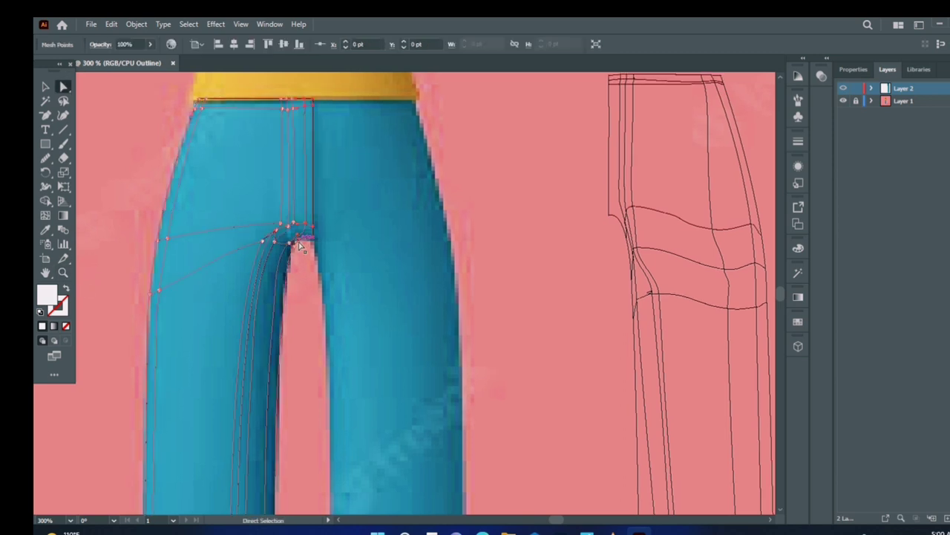
{"action": "key", "text": "i"}
{"action": "left_click", "coordinate": [307, 140]}
{"action": "key", "text": "v"}
{"action": "left_click", "coordinate": [176, 203]}
{"action": "left_click", "coordinate": [308, 128]}
{"action": "key", "text": "a"}
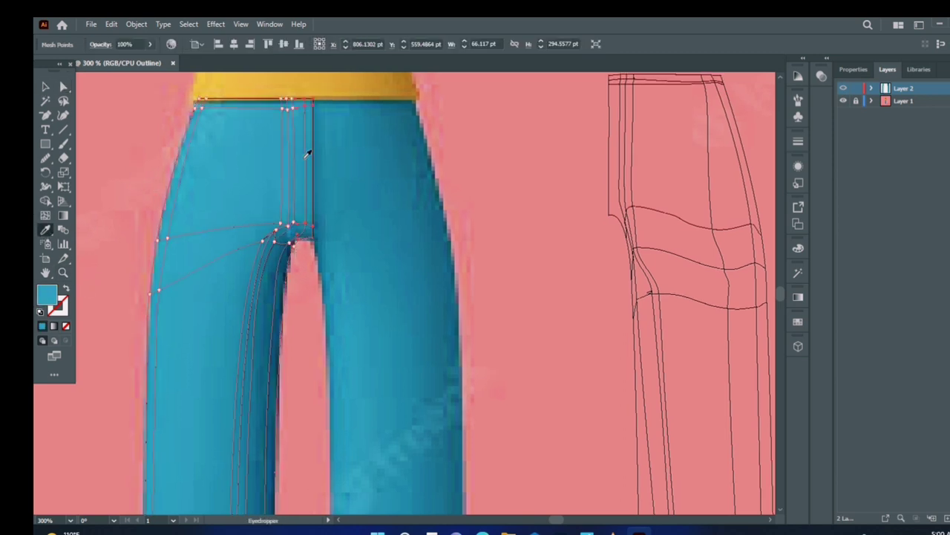
Recolour the mesh points on the columns beside the centre seam and at the outer waist with sampled blues
{"action": "key", "text": "z"}
{"action": "left_click", "coordinate": [297, 160]}
{"action": "left_click_drag", "start_coordinate": [315, 93], "coordinate": [329, 361]}
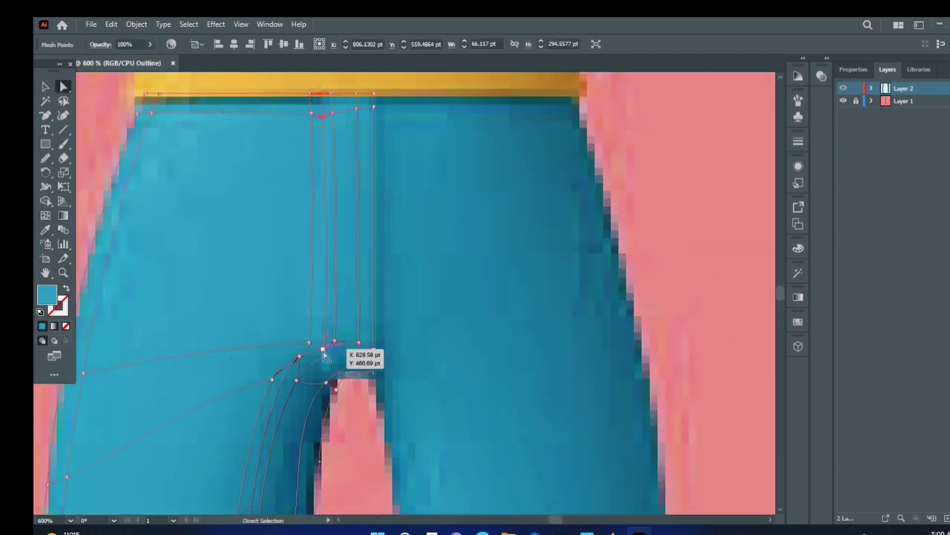
{"action": "key", "text": "i"}
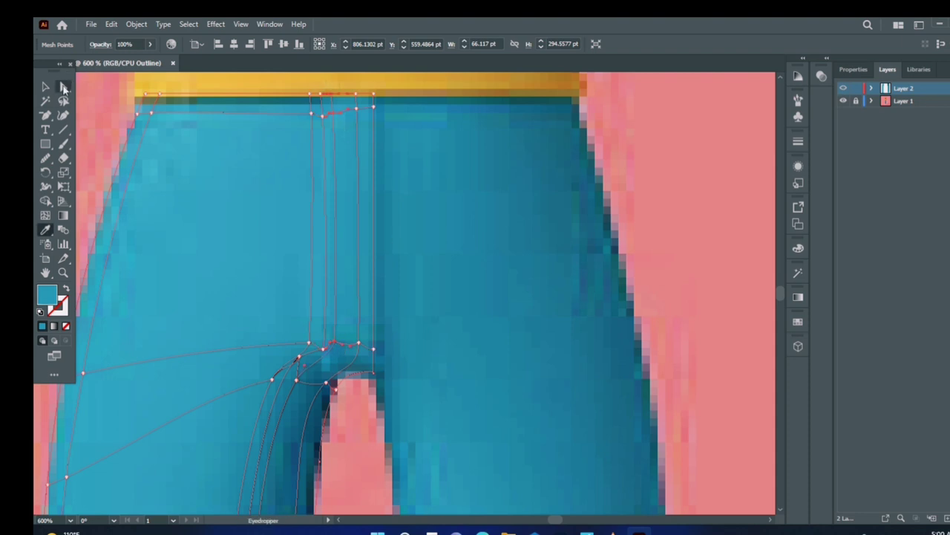
{"action": "left_click", "coordinate": [63, 88]}
{"action": "left_click", "coordinate": [141, 116]}
{"action": "key", "text": "i"}
{"action": "left_click_drag", "start_coordinate": [164, 397], "coordinate": [233, 143]}
Recolour the mesh points on the inner-thigh curve below the crotch and at the outer thigh with sampled blues
{"action": "key", "text": "a"}
{"action": "mouse_move", "coordinate": [368, 105]}
{"action": "left_mouse_down"}
{"action": "mouse_move", "coordinate": [375, 114]}
{"action": "mouse_move", "coordinate": [360, 118]}
{"action": "left_mouse_up"}
{"action": "key", "text": "i"}
{"action": "left_click", "coordinate": [372, 139]}
{"action": "key", "text": "a"}
{"action": "left_click", "coordinate": [341, 126]}
{"action": "key", "text": "i"}
{"action": "key", "text": "a"}
{"action": "left_click", "coordinate": [135, 223]}
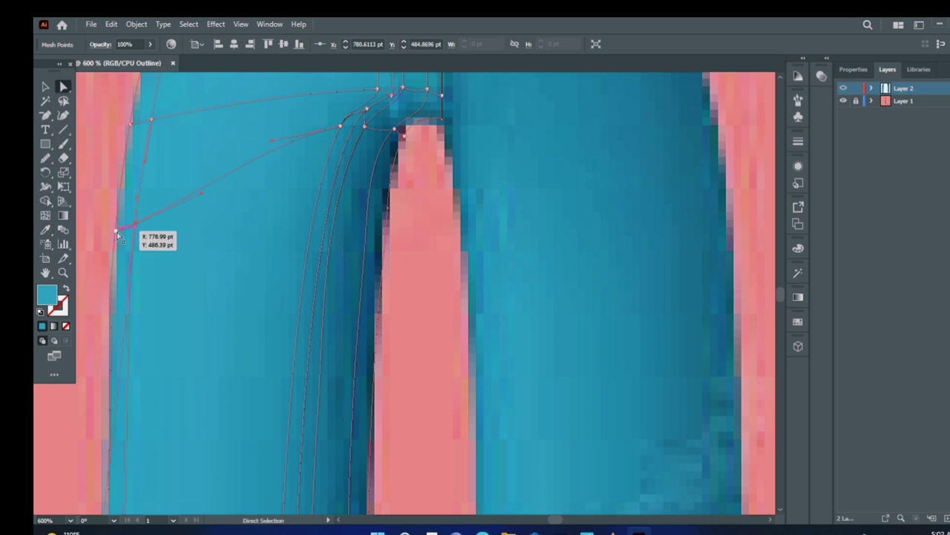
Recolour the inner-corner mesh points at the hem with a dark blue sampled from the reference
{"action": "left_click_drag", "start_coordinate": [303, 476], "coordinate": [311, 283]}
{"action": "key", "text": "a"}
{"action": "left_click_drag", "start_coordinate": [366, 375], "coordinate": [350, 417]}
{"action": "key", "text": "i"}
{"action": "left_click", "coordinate": [346, 381]}
{"action": "key", "text": "a"}
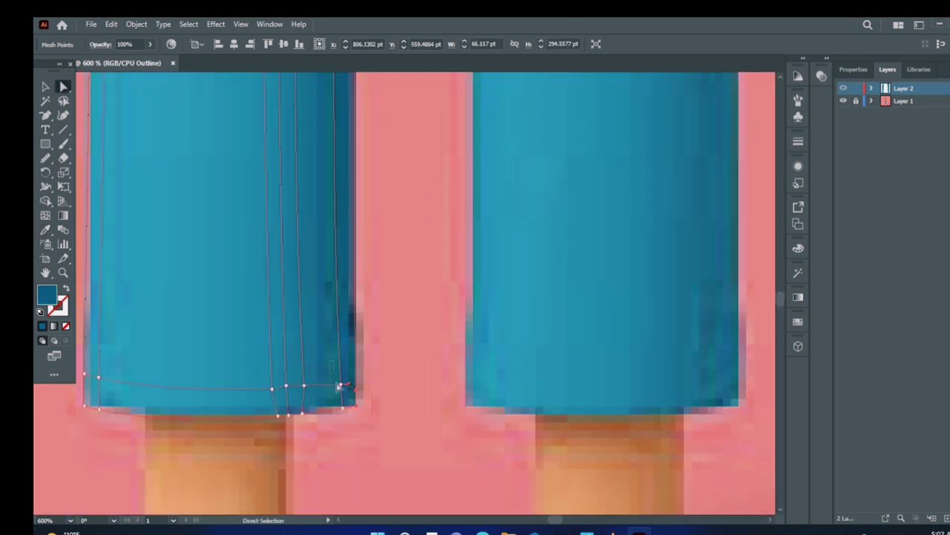
Recolour the remaining hem mesh points across to the outer edge with blues sampled from the reference
{"action": "left_click_drag", "start_coordinate": [332, 375], "coordinate": [350, 423]}
{"action": "left_click_drag", "start_coordinate": [267, 380], "coordinate": [280, 421]}
{"action": "key", "text": "i"}
{"action": "left_click", "coordinate": [269, 387]}
{"action": "key", "text": "a"}
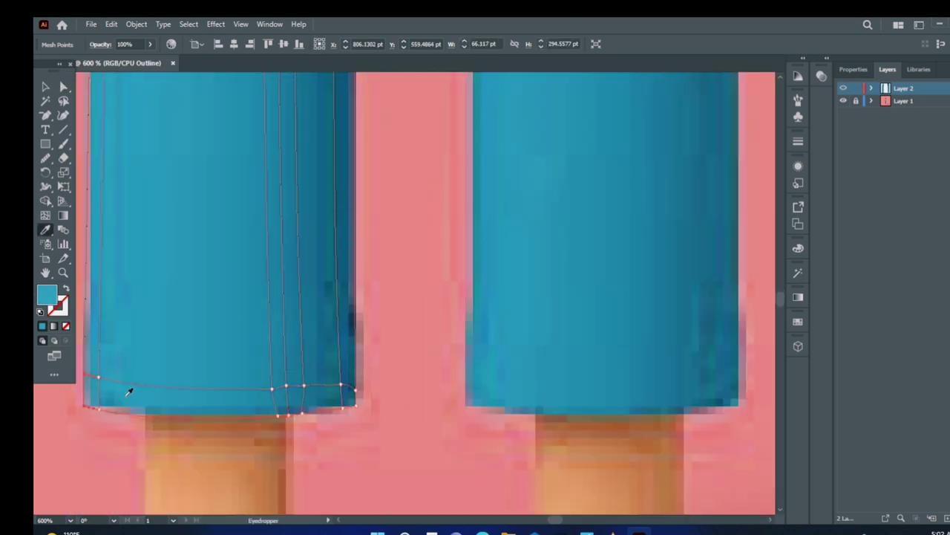
Switch Layer 2 from outline to preview display and deselect the leg mesh
{"action": "left_click", "coordinate": [843, 89], "text": "ctrl"}
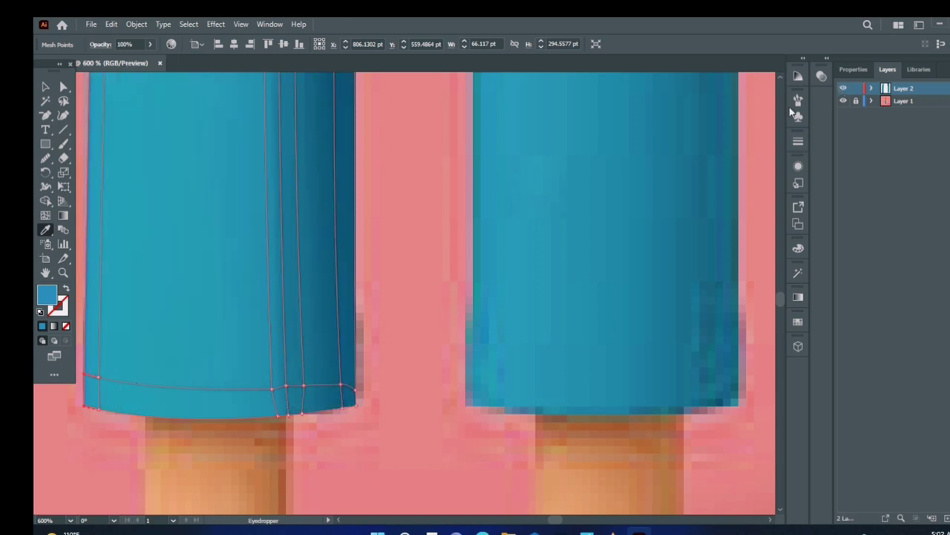
{"action": "left_click", "coordinate": [63, 274]}
{"action": "left_click", "coordinate": [384, 191], "text": "alt"}
{"action": "left_click", "coordinate": [384, 191], "text": "alt"}
{"action": "key", "text": "v"}
{"action": "left_click", "coordinate": [267, 197]}
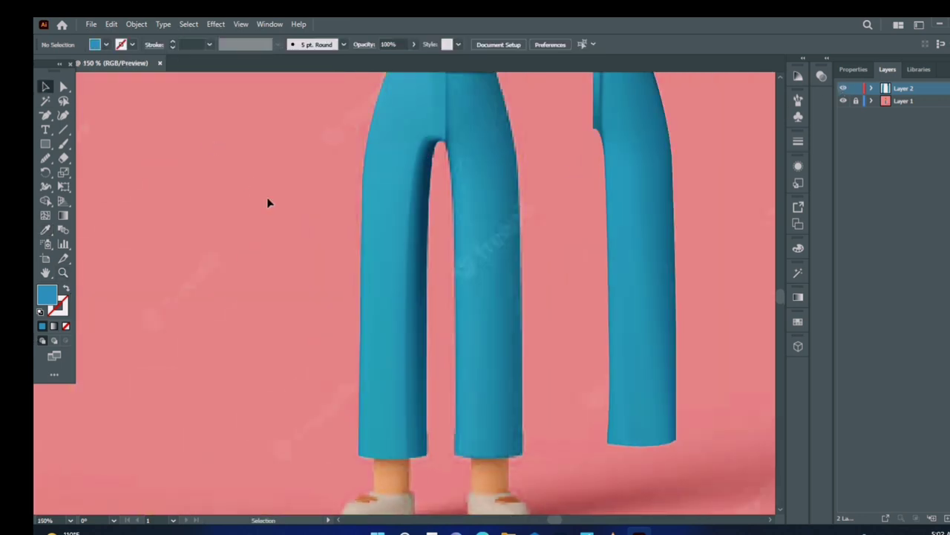
Add a third mesh row across the upper thigh and adjust the mesh points beside the crotch
{"action": "left_click", "coordinate": [64, 274]}
{"action": "left_click", "coordinate": [301, 98]}
{"action": "key", "text": "a"}
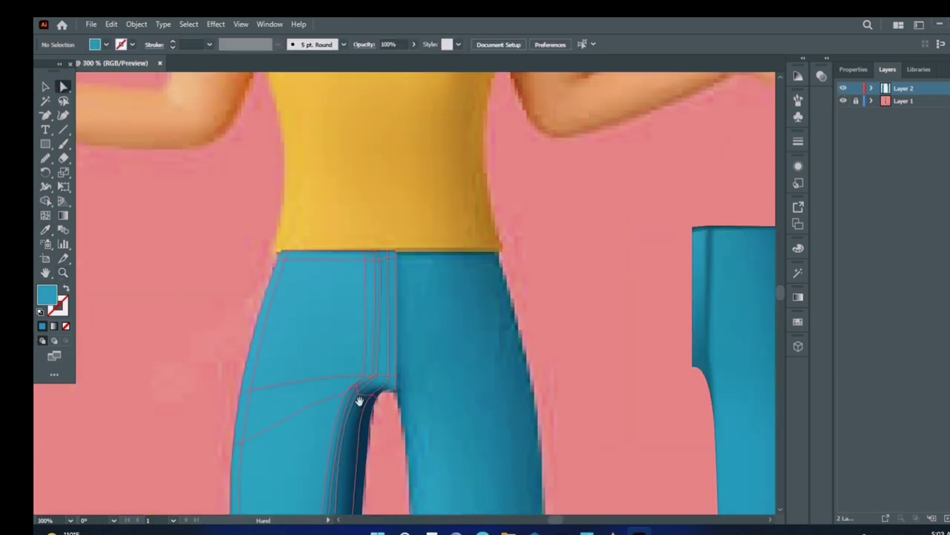
{"action": "left_click_drag", "start_coordinate": [359, 401], "coordinate": [343, 281]}
{"action": "left_click", "coordinate": [348, 266]}
{"action": "left_click_drag", "start_coordinate": [255, 437], "coordinate": [294, 408]}
{"action": "left_click", "coordinate": [510, 338]}
{"action": "left_click_drag", "start_coordinate": [511, 339], "coordinate": [562, 225]}
{"action": "left_click", "coordinate": [393, 165]}
{"action": "left_click_drag", "start_coordinate": [394, 157], "coordinate": [392, 161]}
Recolour the inner-edge mesh points just below the crotch with dark blues sampled from the leg
{"action": "key", "text": "i"}
{"action": "left_click", "coordinate": [383, 182]}
{"action": "left_click", "coordinate": [397, 210]}
{"action": "key", "text": "a"}
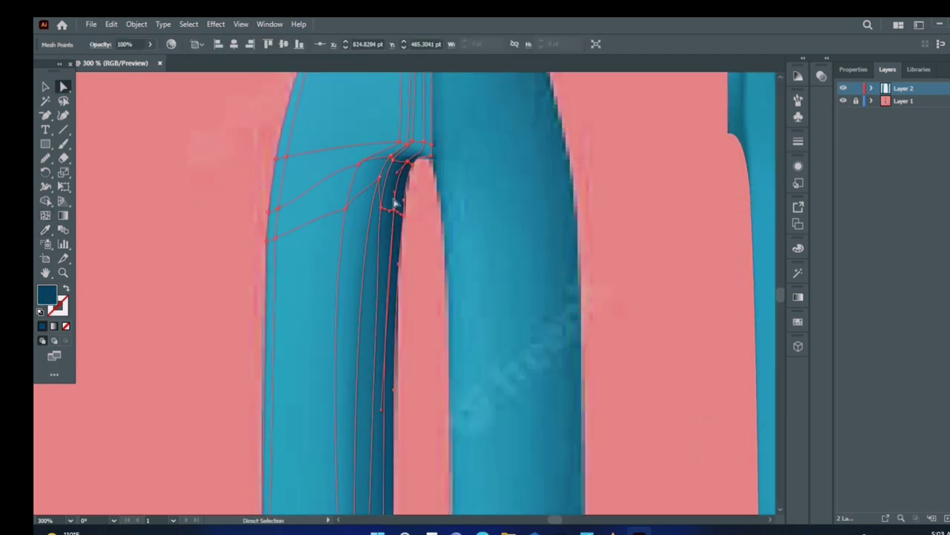
{"action": "key", "text": "i"}
{"action": "left_click", "coordinate": [375, 259]}
{"action": "key", "text": "a"}
Shift the inner-thigh mesh point outward and down, recolour it with a sampled mid blue and deselect the mesh
{"action": "left_click_drag", "start_coordinate": [379, 179], "coordinate": [371, 198]}
{"action": "key", "text": "i"}
{"action": "left_click", "coordinate": [356, 219]}
{"action": "key", "text": "a"}
{"action": "left_click", "coordinate": [418, 257]}
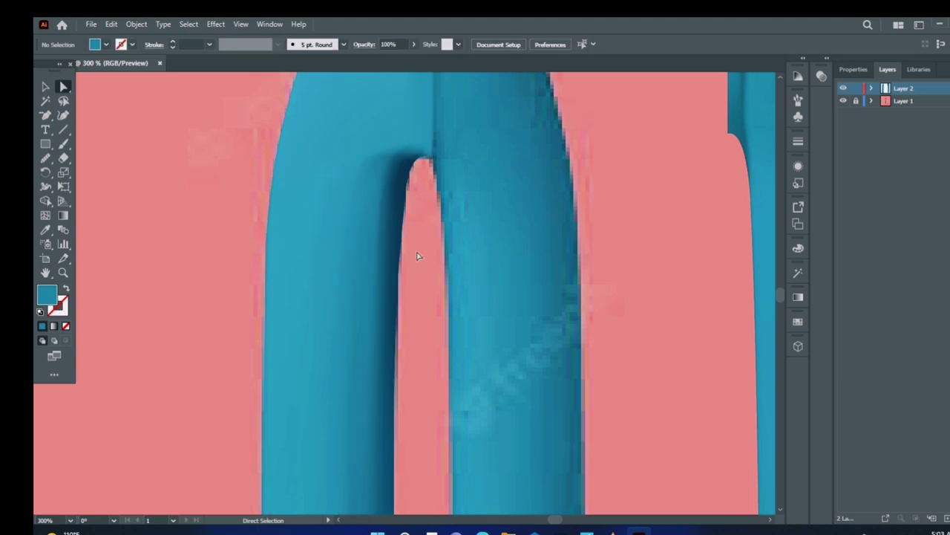
Move the second leg mesh off the reference, about 143 pt sideways and 24 pt down, onto the empty background
{"action": "left_click", "coordinate": [392, 158]}
{"action": "left_click_drag", "start_coordinate": [392, 158], "coordinate": [244, 179]}
{"action": "left_click", "coordinate": [431, 219]}
{"action": "key", "text": "z"}
{"action": "left_click", "coordinate": [445, 319], "text": "alt"}
{"action": "left_click", "coordinate": [456, 318], "text": "alt"}
{"action": "left_click", "coordinate": [456, 318], "text": "alt"}
{"action": "key", "text": "a"}
{"action": "left_click", "coordinate": [354, 395]}
{"action": "left_click", "coordinate": [385, 356]}
{"action": "key", "text": "v"}
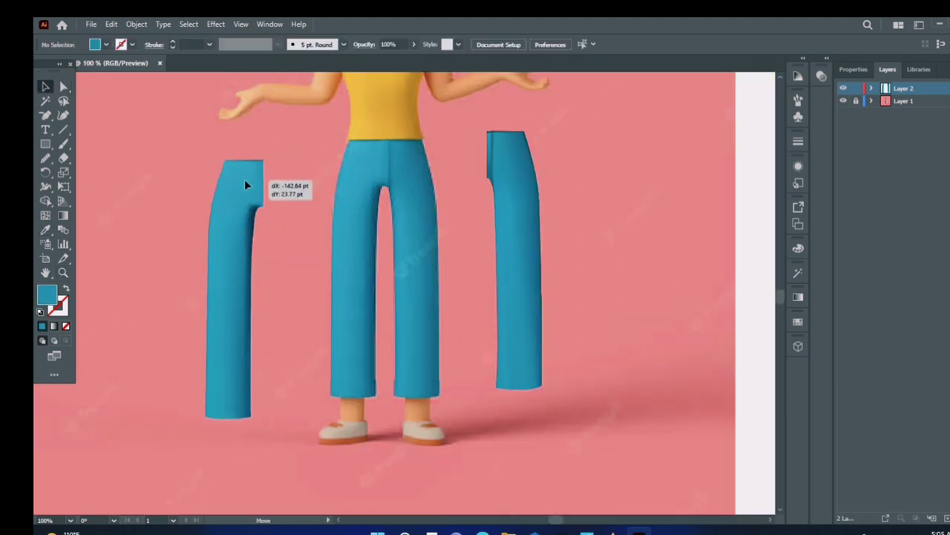
{"action": "left_click", "coordinate": [309, 314]}
Adjust the mesh points on the dark inner-thigh curve beside the crotch of the moved leg
{"action": "left_click", "coordinate": [63, 273]}
{"action": "left_click", "coordinate": [266, 225]}
{"action": "left_click", "coordinate": [389, 274]}
{"action": "key", "text": "a"}
{"action": "left_click", "coordinate": [367, 246]}
{"action": "left_click", "coordinate": [355, 247]}
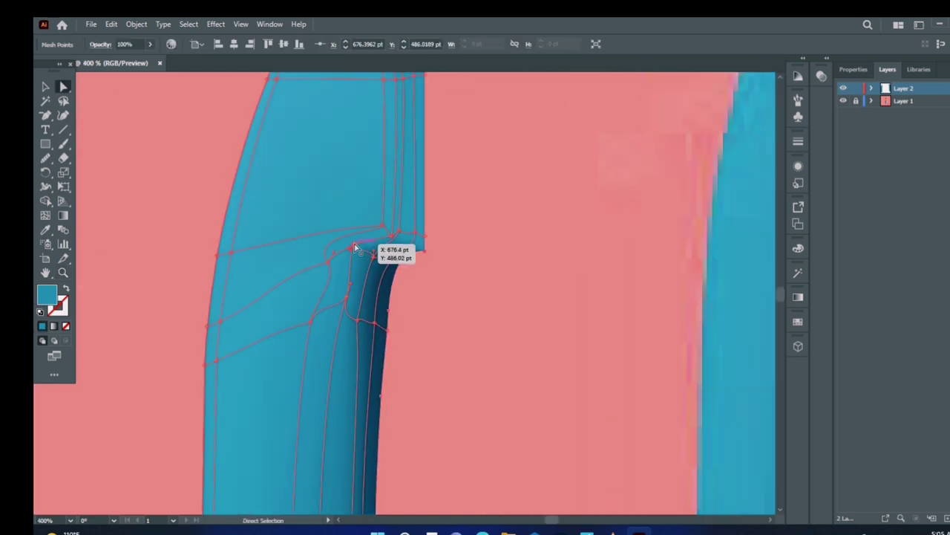
{"action": "left_click", "coordinate": [341, 300]}
Shift the crotch-row mesh point of the moved leg towards the inner-thigh shading and deselect the mesh
{"action": "left_click_drag", "start_coordinate": [383, 227], "coordinate": [365, 249]}
{"action": "left_click", "coordinate": [382, 225]}
{"action": "left_click", "coordinate": [437, 242]}
{"action": "left_click", "coordinate": [438, 260]}
{"action": "left_click", "coordinate": [63, 272]}
{"action": "left_click", "coordinate": [416, 348], "text": "alt"}
{"action": "left_click", "coordinate": [416, 348], "text": "alt"}
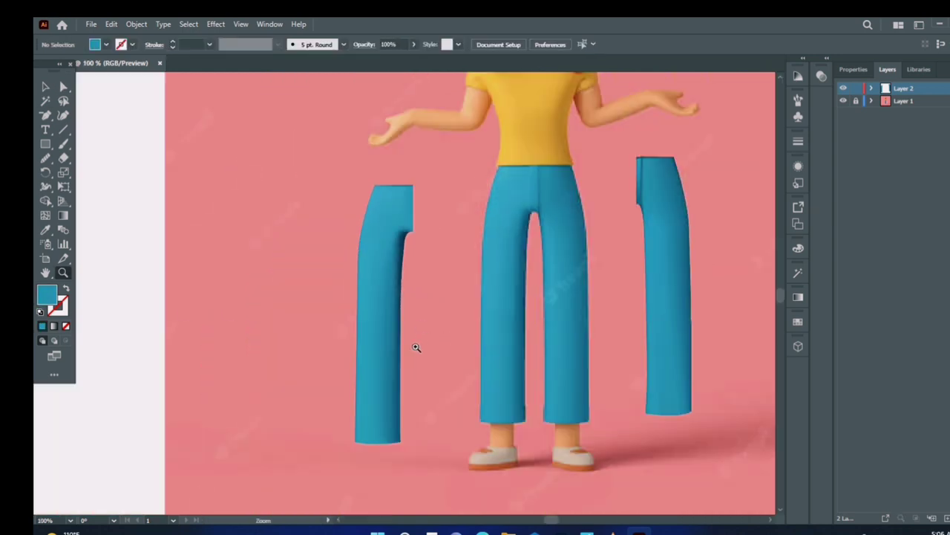
Move the second leg mesh against the first so the two trouser legs meet at the centre seam
{"action": "left_click", "coordinate": [46, 87]}
{"action": "left_click_drag", "start_coordinate": [401, 285], "coordinate": [315, 282]}
{"action": "left_click_drag", "start_coordinate": [587, 263], "coordinate": [359, 291]}
Group the two leg meshes and move the joined trousers farther from the reference character
{"action": "left_click", "coordinate": [226, 190]}
{"action": "left_click_drag", "start_coordinate": [225, 190], "coordinate": [356, 260]}
{"action": "left_click_drag", "start_coordinate": [353, 286], "coordinate": [262, 256]}
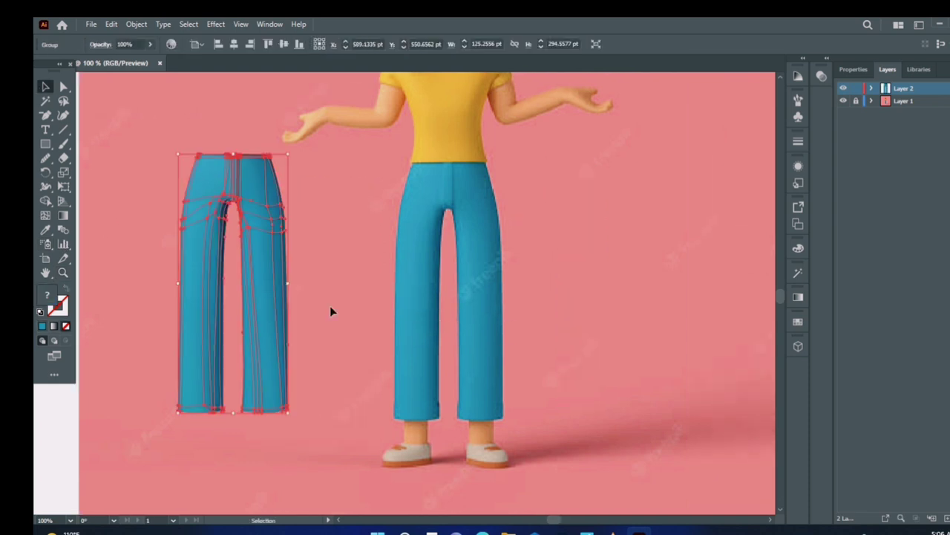
{"action": "left_click", "coordinate": [330, 306]}
{"action": "left_click_drag", "start_coordinate": [329, 305], "coordinate": [256, 238]}
Trace the ankle under the reference's right-hand trouser leg as a closed outline with no fill
{"action": "left_click", "coordinate": [65, 273]}
{"action": "left_click", "coordinate": [419, 368]}
{"action": "left_click_drag", "start_coordinate": [416, 238], "coordinate": [401, 319]}
{"action": "left_click", "coordinate": [401, 312]}
{"action": "left_click", "coordinate": [14, 99]}
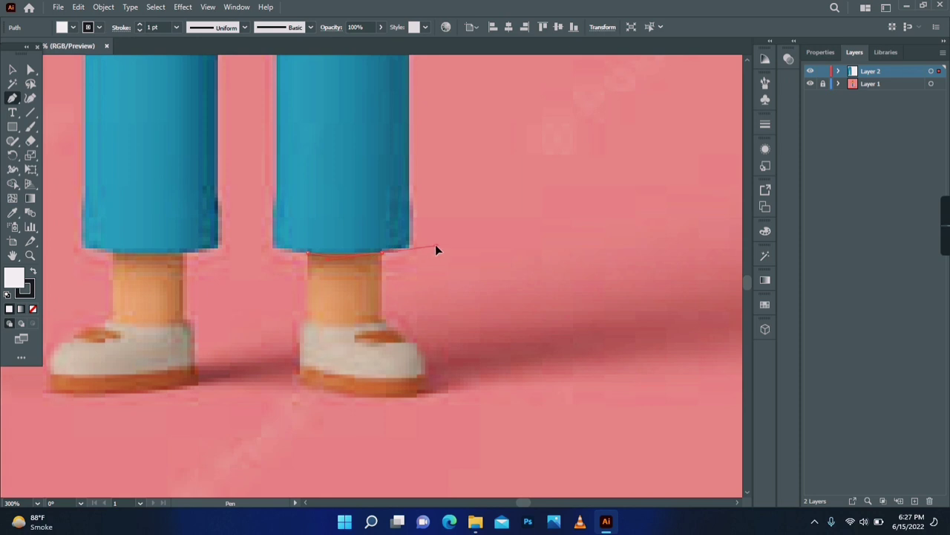
{"action": "left_click", "coordinate": [380, 253]}
{"action": "left_click", "coordinate": [381, 321]}
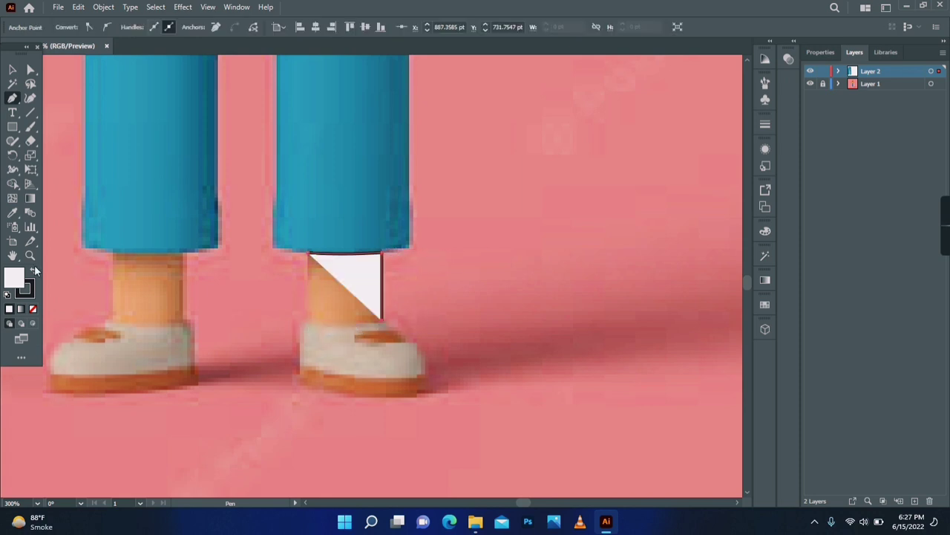
{"action": "key", "text": "/"}
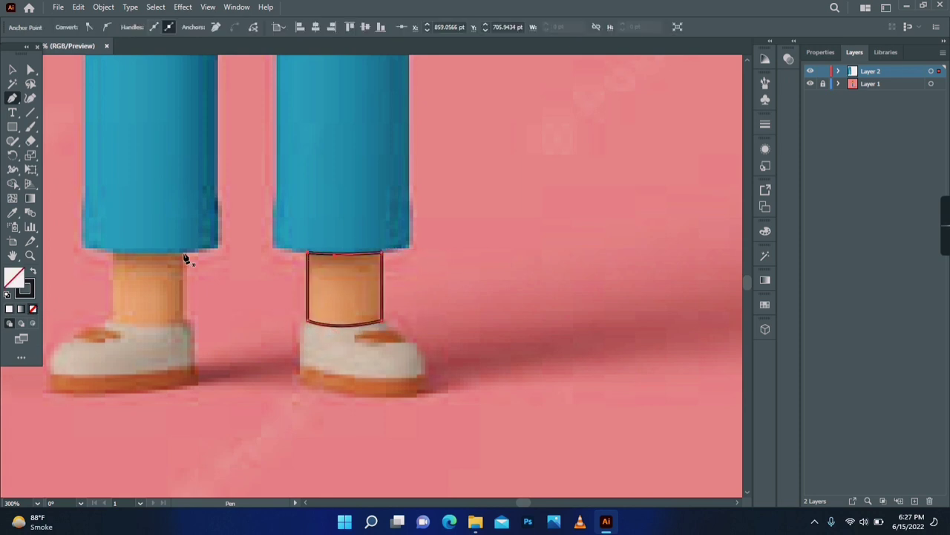
Trace the ankle under the left-hand trouser leg as a closed outline between hem and shoe
{"action": "left_click", "coordinate": [185, 253]}
{"action": "left_click", "coordinate": [183, 323]}
{"action": "left_click_drag", "start_coordinate": [113, 322], "coordinate": [137, 330]}
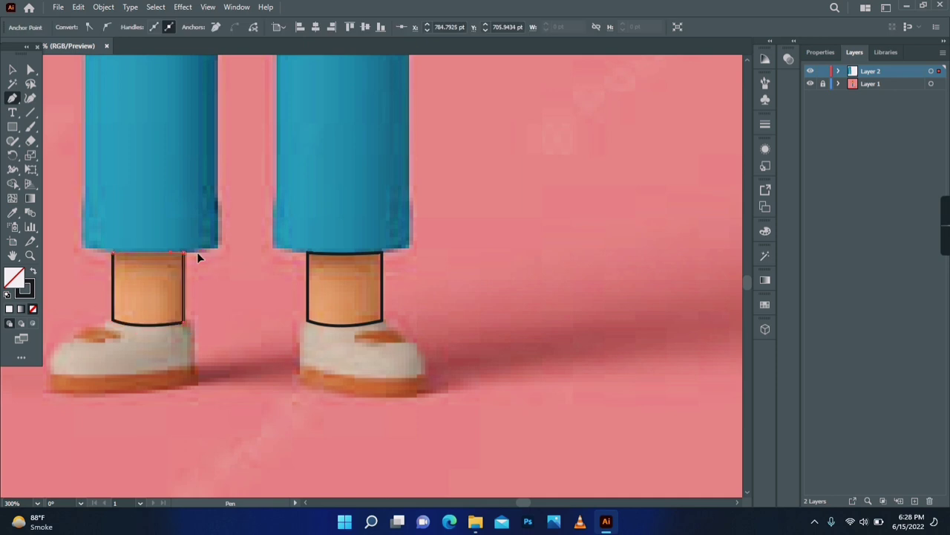
Select both ankle outlines and move them up onto the blue trouser legs above the hems
{"action": "key", "text": "v"}
{"action": "left_click", "coordinate": [308, 289], "text": "shift"}
{"action": "left_click_drag", "start_coordinate": [308, 290], "coordinate": [305, 193]}
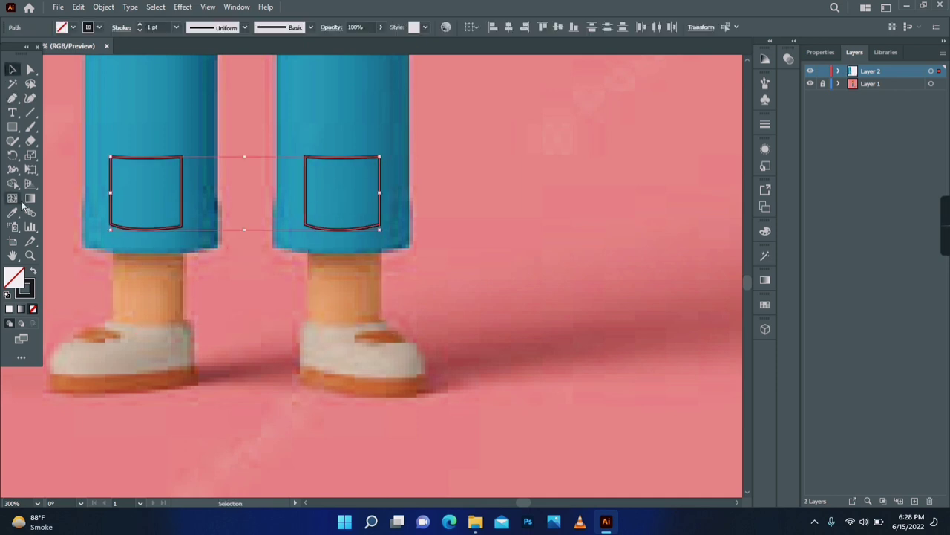
Turn the right-hand ankle shape into a gradient mesh and shift its bottom and centre points to straighten the vertical mesh line
{"action": "left_click", "coordinate": [13, 199]}
{"action": "left_click", "coordinate": [362, 159]}
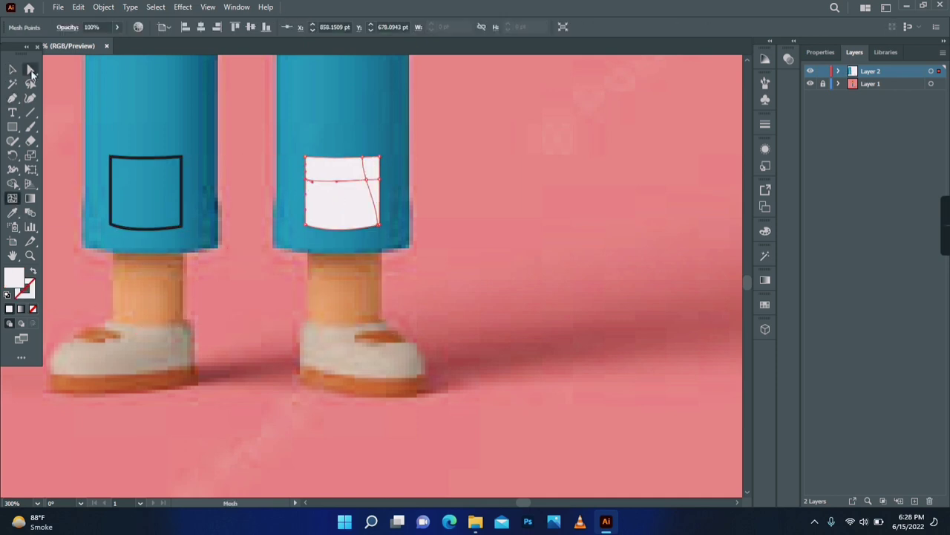
{"action": "left_click_drag", "start_coordinate": [376, 232], "coordinate": [347, 233]}
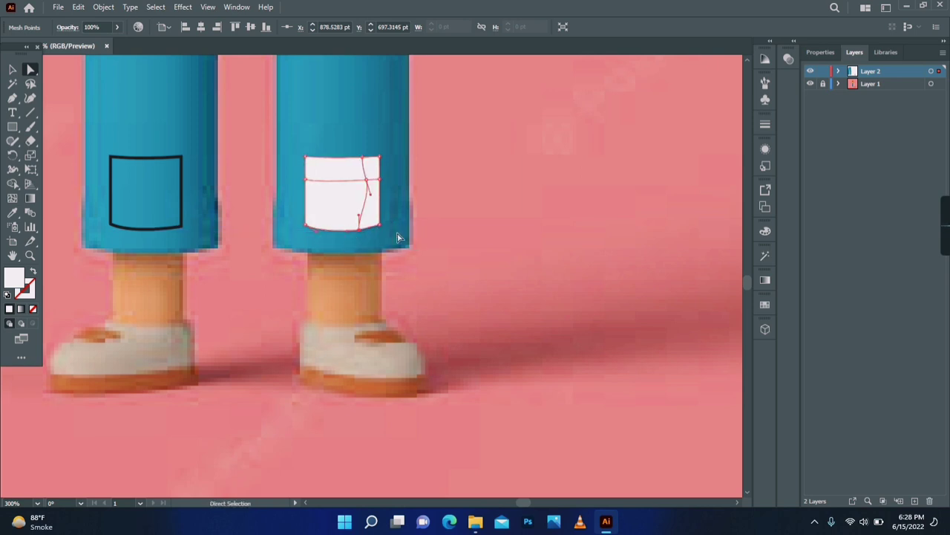
{"action": "left_click_drag", "start_coordinate": [366, 180], "coordinate": [358, 180]}
Turn the left-hand ankle shape into a gradient mesh and shift the upper end of its vertical mesh line sideways
{"action": "left_click", "coordinate": [164, 207]}
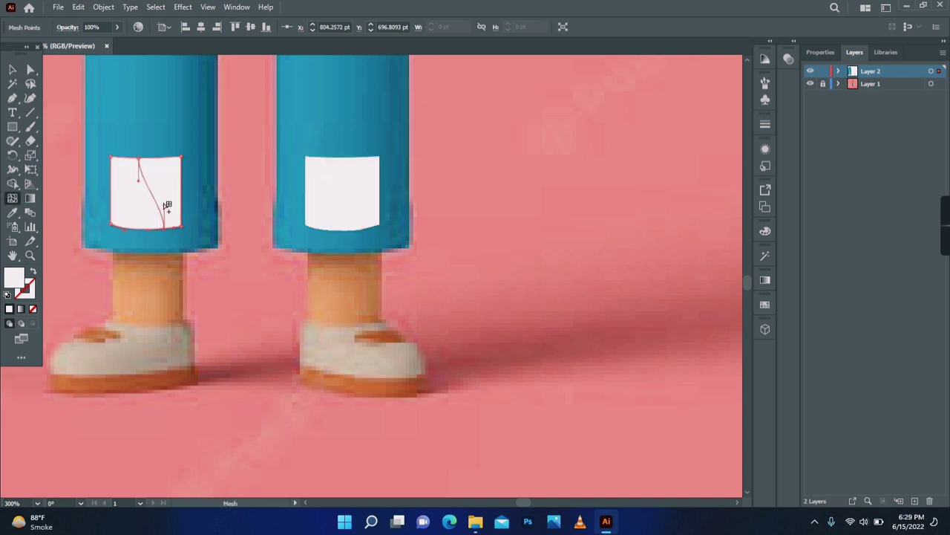
{"action": "left_click", "coordinate": [31, 69]}
{"action": "left_click_drag", "start_coordinate": [139, 157], "coordinate": [153, 180]}
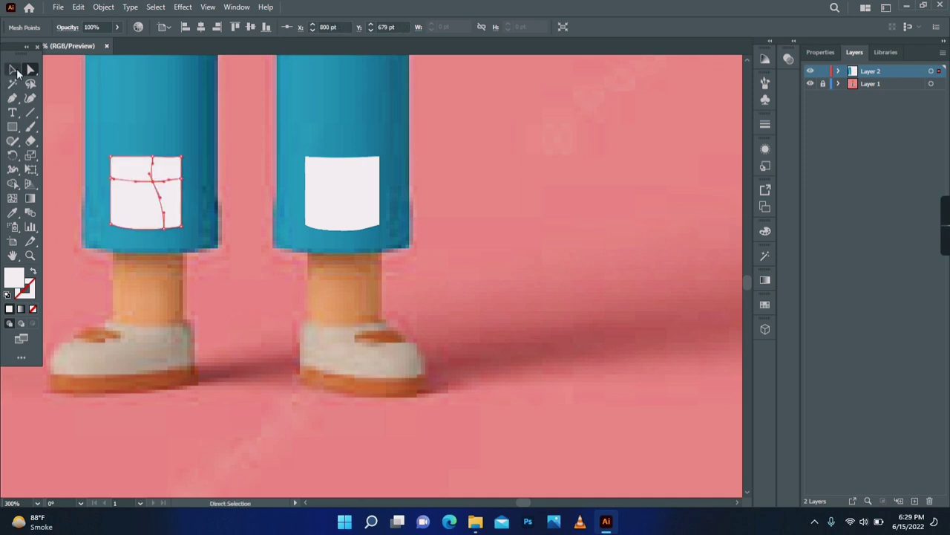
Colour the right-hand ankle mesh with skin tones sampled from the reference ankle, darker brown along the top row
{"action": "left_click", "coordinate": [15, 70]}
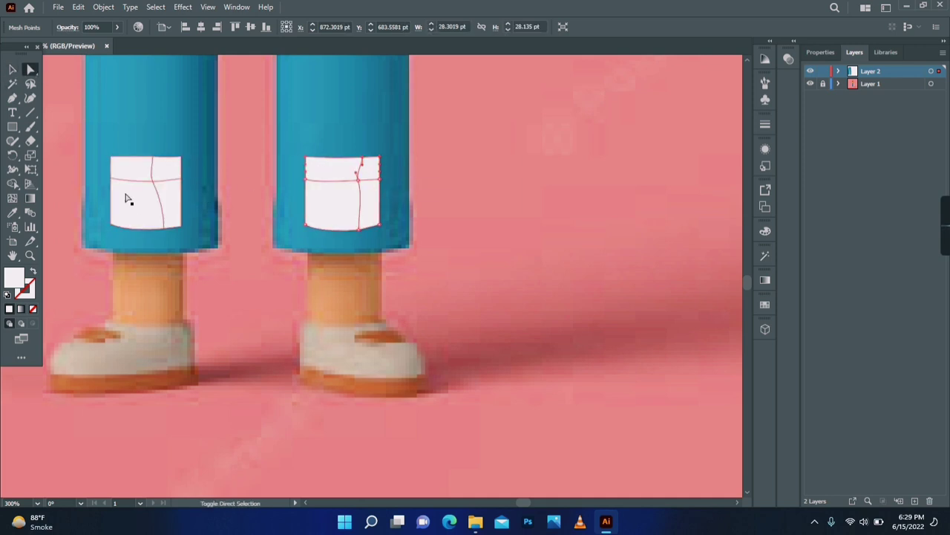
{"action": "left_click", "coordinate": [344, 254]}
{"action": "left_click", "coordinate": [22, 70]}
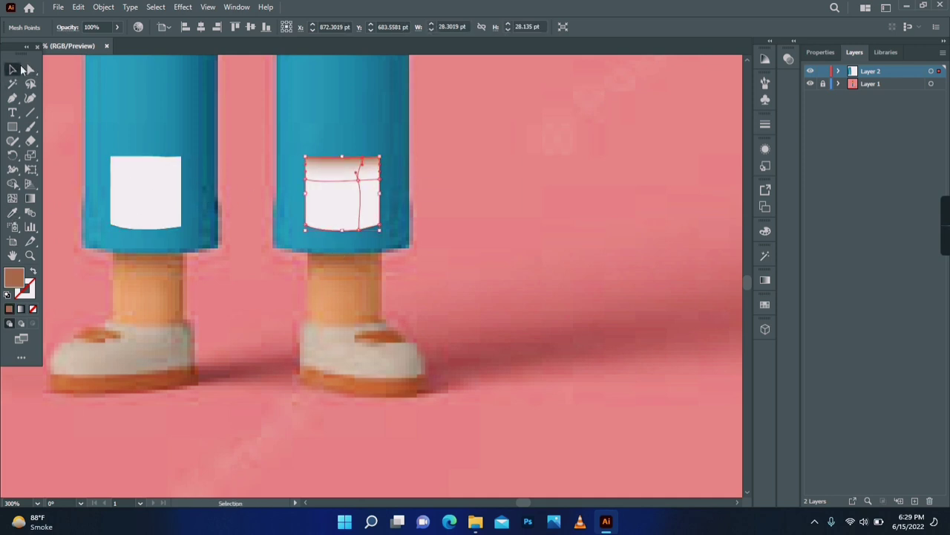
{"action": "left_click", "coordinate": [378, 281]}
{"action": "left_click_drag", "start_coordinate": [283, 171], "coordinate": [369, 242]}
{"action": "left_click", "coordinate": [317, 296]}
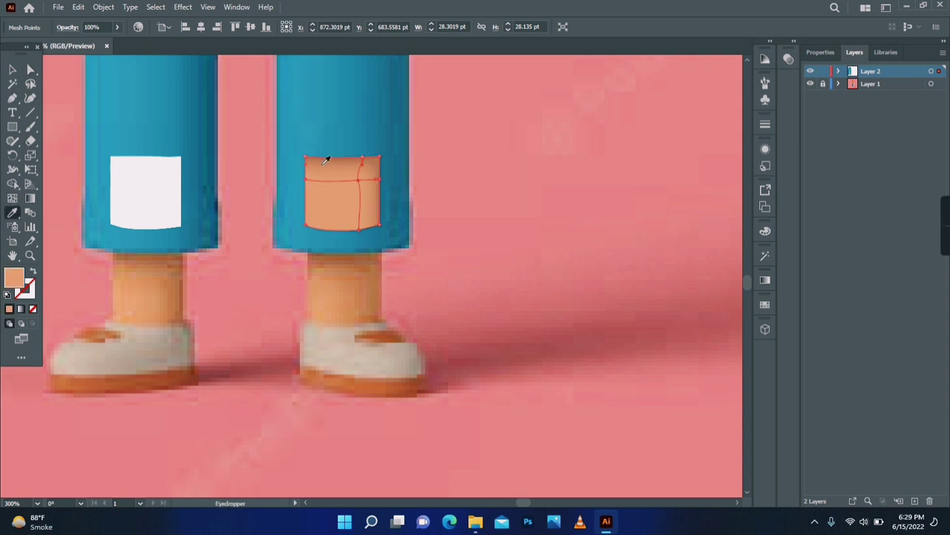
Add mesh lines near the upper edge of the right-hand ankle, then adjust and recolour its inner points to soften the shading
{"action": "key", "text": "u"}
{"action": "left_click", "coordinate": [341, 176]}
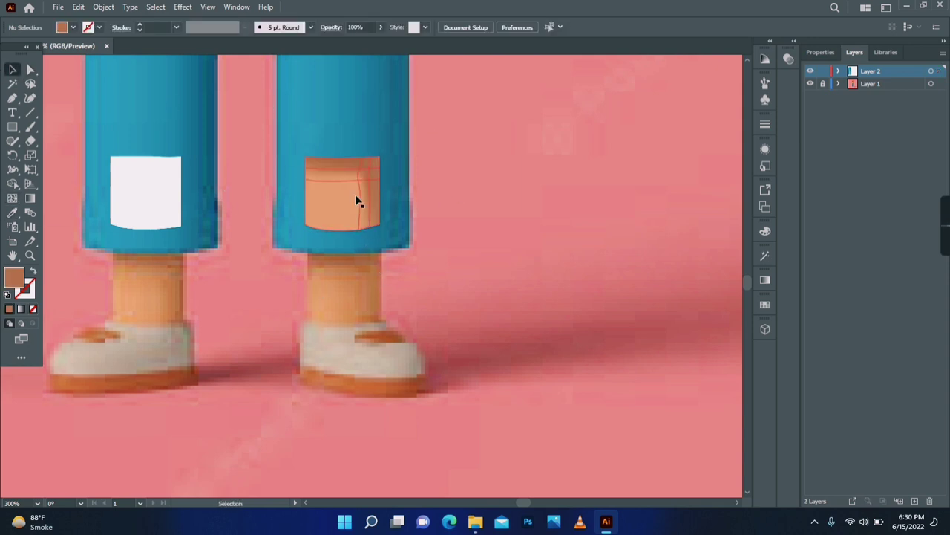
{"action": "key", "text": "a"}
{"action": "left_click_drag", "start_coordinate": [355, 194], "coordinate": [390, 186]}
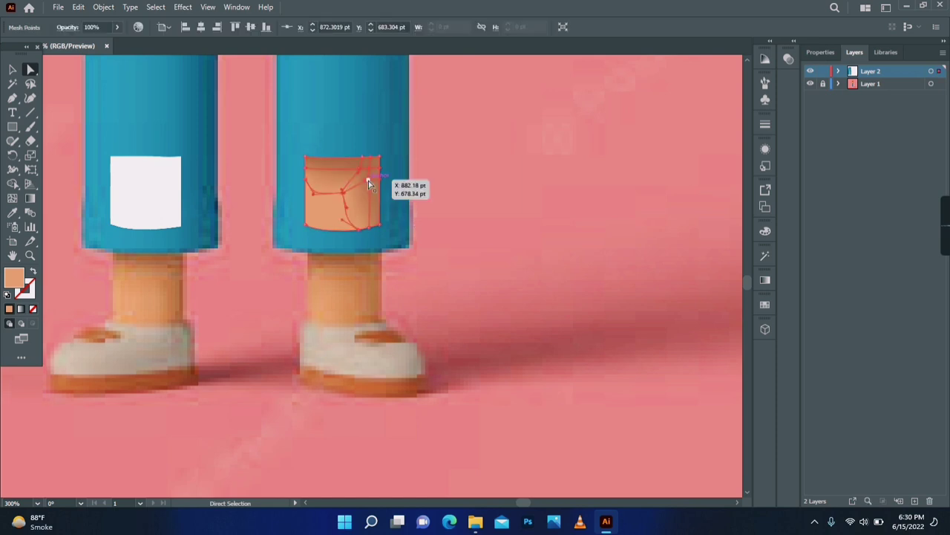
{"action": "key", "text": "i"}
{"action": "left_click", "coordinate": [484, 205]}
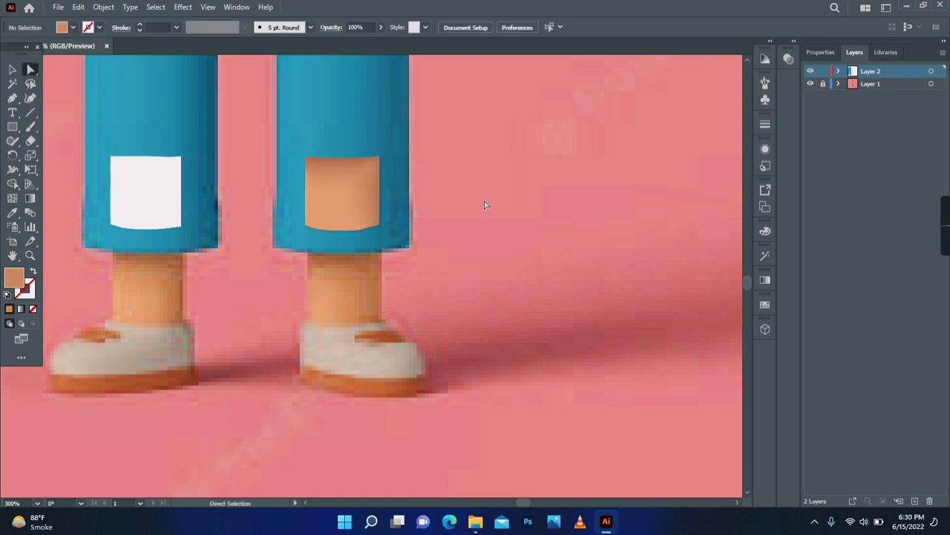
Recolour the inner side edge and top row of the left-hand ankle mesh with tones sampled from the finished ankle
{"action": "left_click_drag", "start_coordinate": [193, 153], "coordinate": [173, 236]}
{"action": "key", "text": "i"}
{"action": "left_click", "coordinate": [373, 195]}
{"action": "key", "text": "a"}
{"action": "left_click_drag", "start_coordinate": [100, 153], "coordinate": [190, 165]}
{"action": "key", "text": "i"}
{"action": "left_click", "coordinate": [342, 161]}
{"action": "key", "text": "a"}
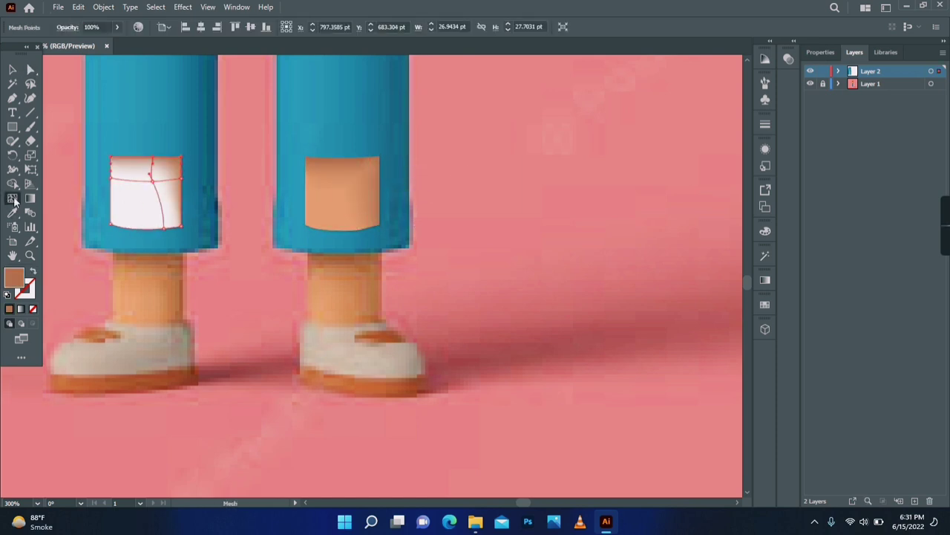
Add mesh lines near the dark corner of the left-hand ankle and fill its remaining points with sampled light skin tone
{"action": "left_click", "coordinate": [14, 199]}
{"action": "left_click", "coordinate": [157, 170]}
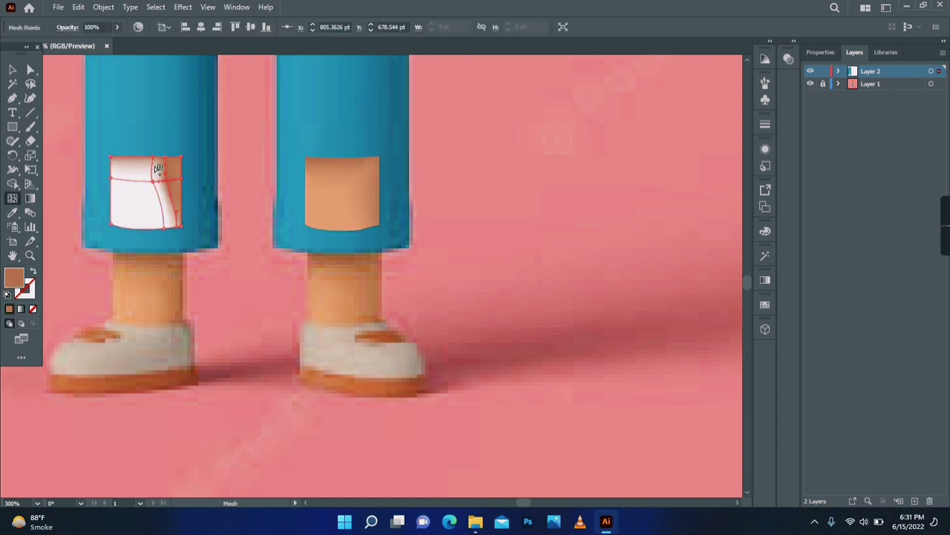
{"action": "left_click", "coordinate": [338, 165]}
{"action": "key", "text": "a"}
{"action": "left_click_drag", "start_coordinate": [159, 237], "coordinate": [102, 174]}
{"action": "key", "text": "i"}
{"action": "left_click", "coordinate": [327, 193]}
Adjust the mesh points along the left-hand ankle's shaded side and lower edge, and deselect the mesh
{"action": "key", "text": "a"}
{"action": "left_click", "coordinate": [177, 228]}
{"action": "left_click_drag", "start_coordinate": [176, 228], "coordinate": [170, 220]}
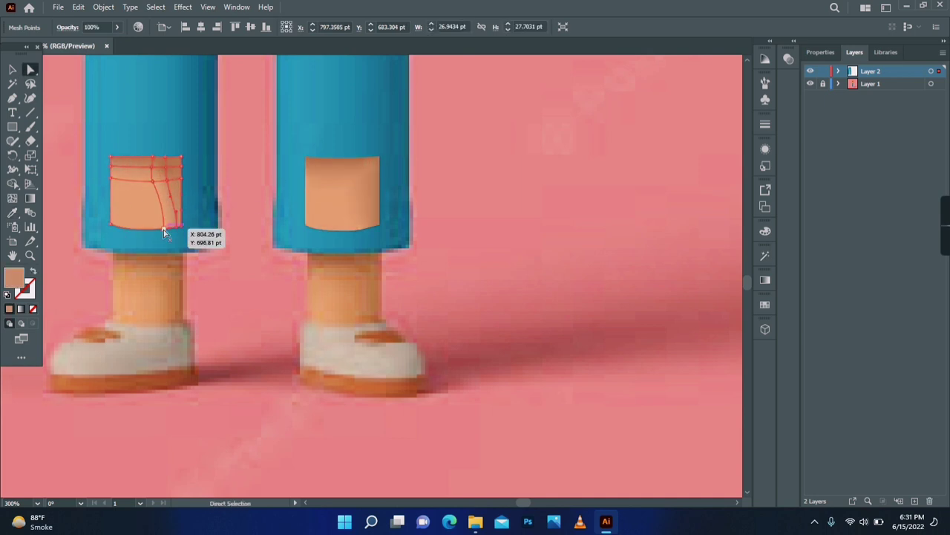
{"action": "key", "text": "ctrl+shift+a"}
{"action": "left_click", "coordinate": [174, 195]}
{"action": "key", "text": "ctrl+shift+a"}
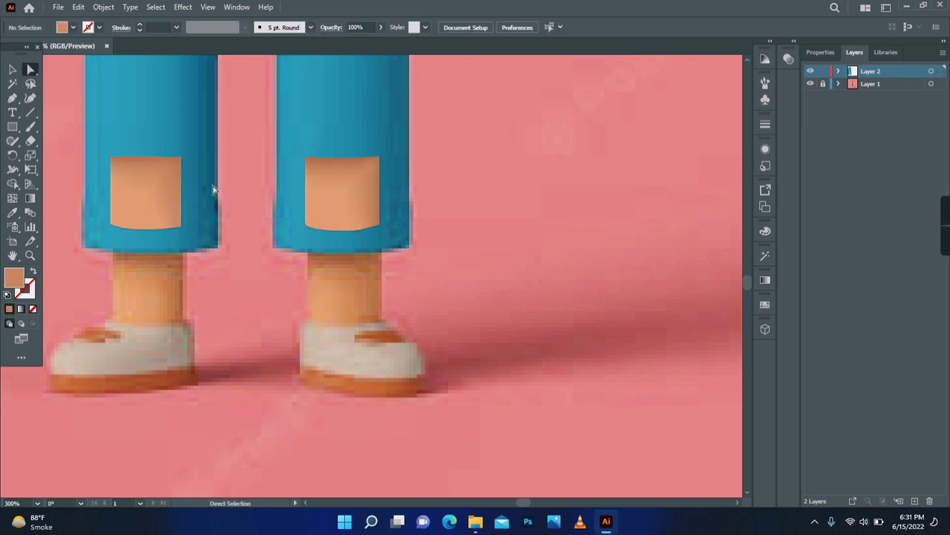
Refine the colour of the upper corner mesh points on both ankles with sampled brown and deselect them
{"action": "left_click", "coordinate": [178, 158]}
{"action": "key", "text": "i"}
{"action": "key", "text": "ctrl+shift+a"}
{"action": "key", "text": "a"}
{"action": "left_click", "coordinate": [369, 163]}
{"action": "key", "text": "v"}
{"action": "key", "text": "ctrl+shift+a"}
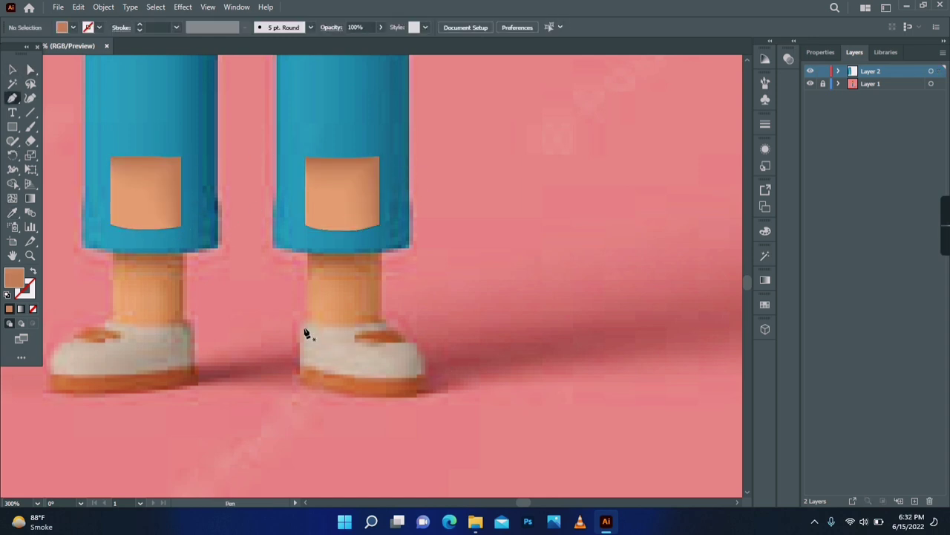
Trace the light upper of the right-hand reference shoe as a closed shape, from the ankle line to the sole
{"action": "left_click", "coordinate": [309, 324]}
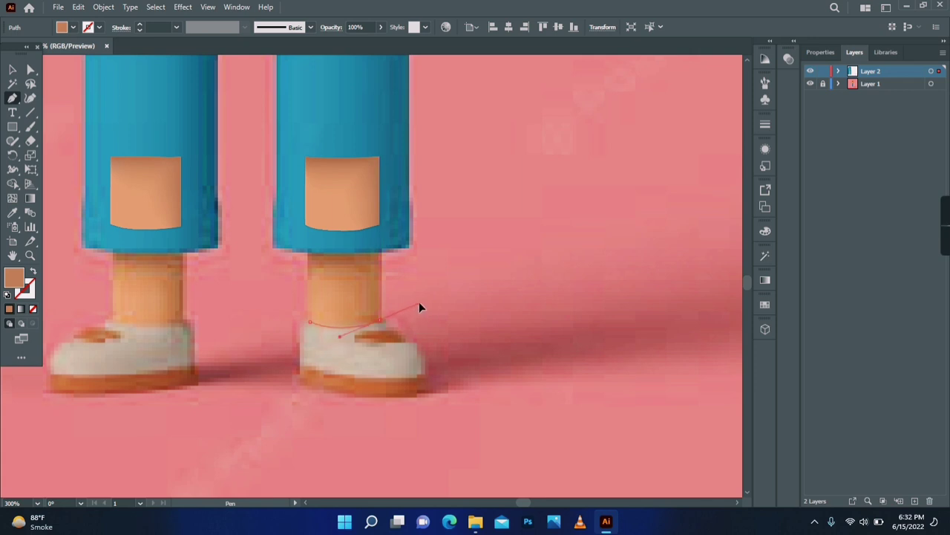
{"action": "left_click_drag", "start_coordinate": [419, 307], "coordinate": [414, 306]}
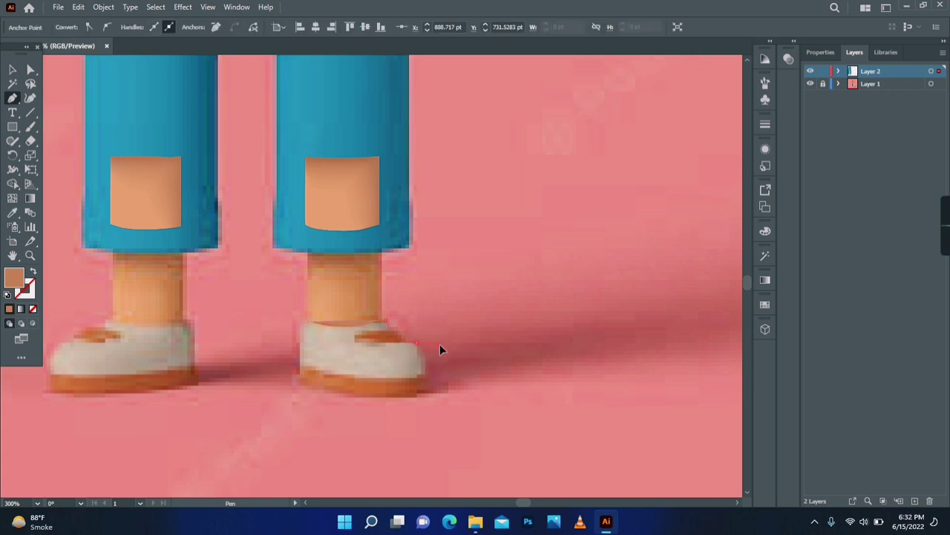
{"action": "left_click", "coordinate": [411, 387]}
{"action": "left_click_drag", "start_coordinate": [301, 368], "coordinate": [292, 364]}
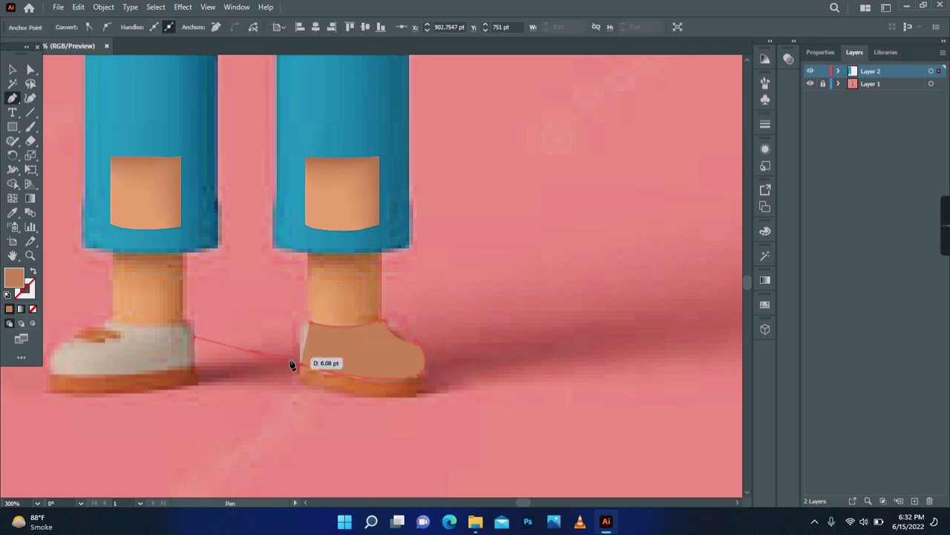
Move the shoe upper off the reference shoe and fill it with beige sampled from that shoe
{"action": "key", "text": "v"}
{"action": "left_click_drag", "start_coordinate": [321, 333], "coordinate": [382, 274]}
{"action": "key", "text": "i"}
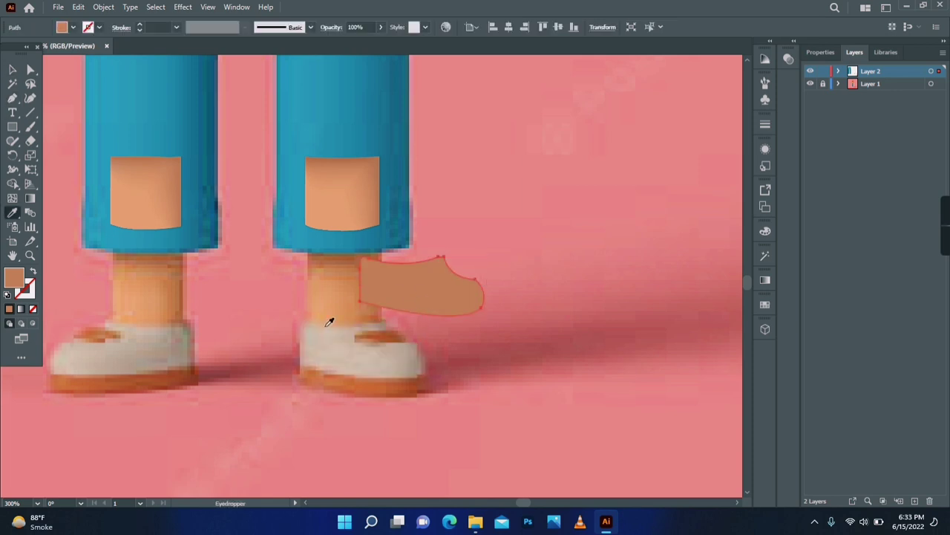
{"action": "left_click", "coordinate": [329, 319]}
{"action": "left_click", "coordinate": [309, 329]}
Build a gradient mesh with three cross lines on the shoe upper and move it farther from the reference shoe
{"action": "key", "text": "u"}
{"action": "left_click", "coordinate": [428, 292]}
{"action": "key", "text": "i"}
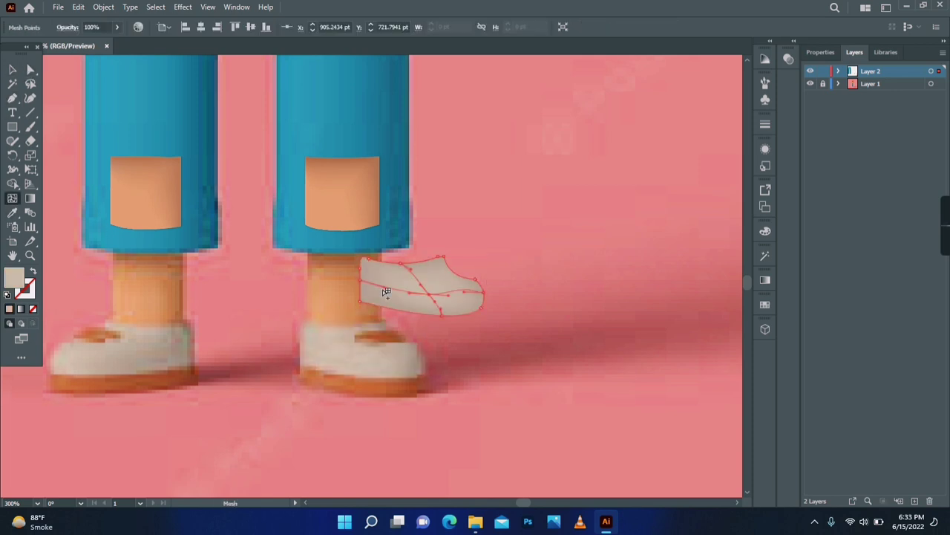
{"action": "left_click", "coordinate": [386, 292]}
{"action": "key", "text": "a"}
{"action": "left_click", "coordinate": [421, 351]}
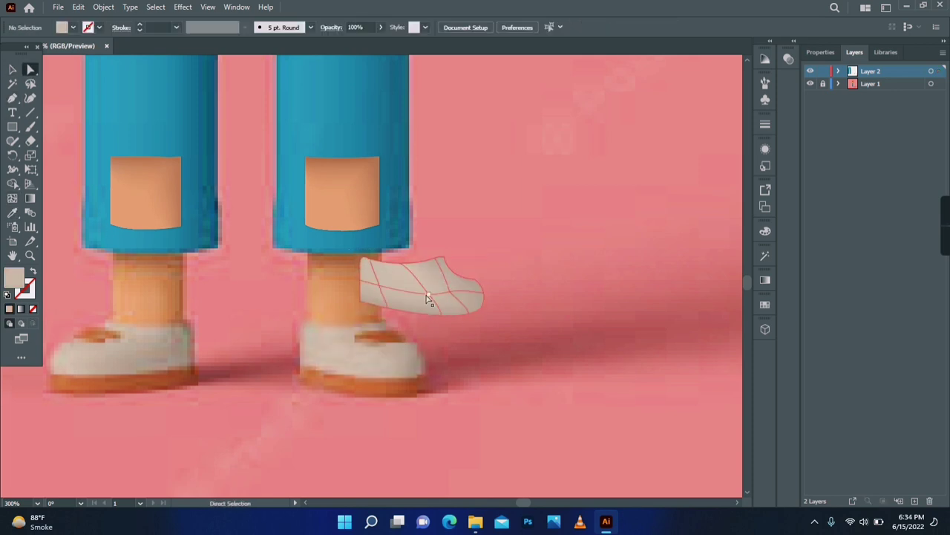
{"action": "left_click_drag", "start_coordinate": [414, 296], "coordinate": [458, 261]}
Trace the shoe's sole as a closed shape and move it about 38 pt sideways and 38 pt up beneath the shoe upper
{"action": "key", "text": "p"}
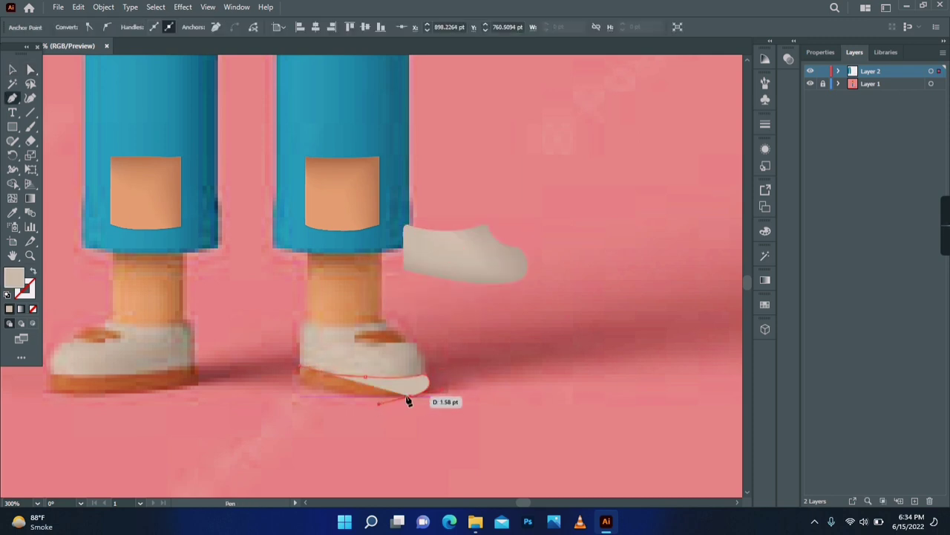
{"action": "left_click", "coordinate": [299, 365]}
{"action": "key", "text": "v"}
{"action": "left_click_drag", "start_coordinate": [391, 389], "coordinate": [494, 291]}
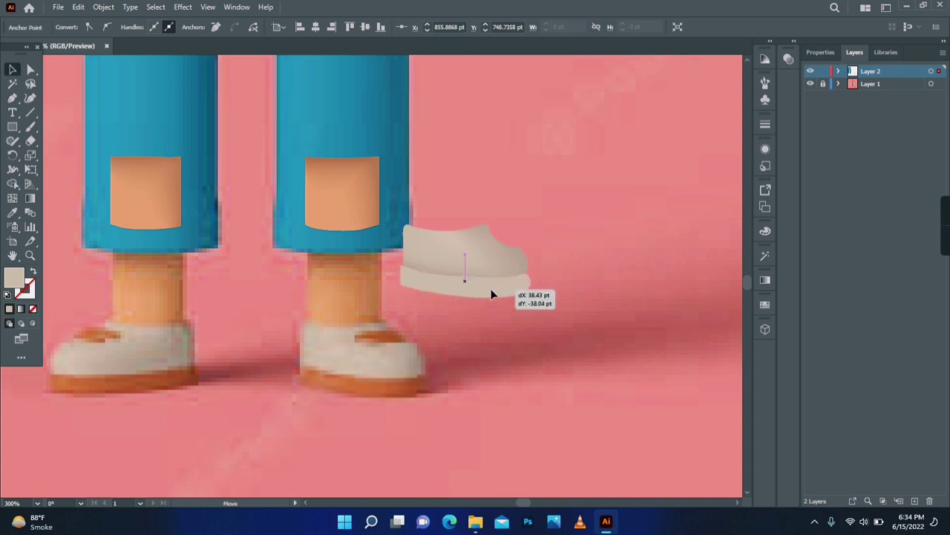
Fill the sole with orange sampled from the reference, add a mesh point with another sampled orange and deselect it
{"action": "key", "text": "i"}
{"action": "left_click", "coordinate": [331, 382]}
{"action": "key", "text": "u"}
{"action": "left_click", "coordinate": [444, 286]}
{"action": "key", "text": "i"}
{"action": "left_click", "coordinate": [330, 382]}
{"action": "key", "text": "v"}
{"action": "left_click", "coordinate": [263, 166]}
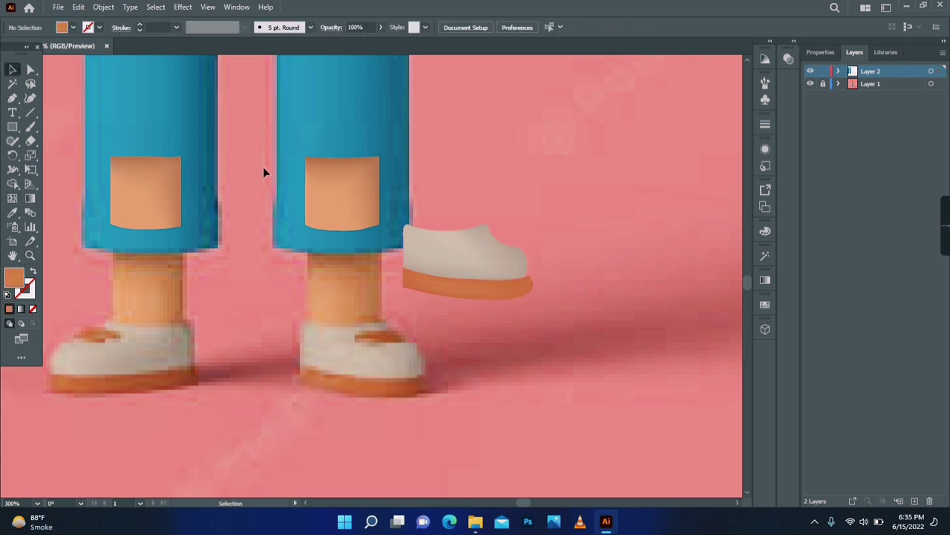
Shift the toe-end mesh points of the shoe upper outward, about 1.7 pt at the lower corner, to follow the sole's edge
{"action": "key", "text": "z"}
{"action": "left_click", "coordinate": [532, 267]}
{"action": "double_click", "coordinate": [383, 306]}
{"action": "key", "text": "a"}
{"action": "left_click", "coordinate": [308, 274]}
{"action": "left_click_drag", "start_coordinate": [308, 274], "coordinate": [320, 275]}
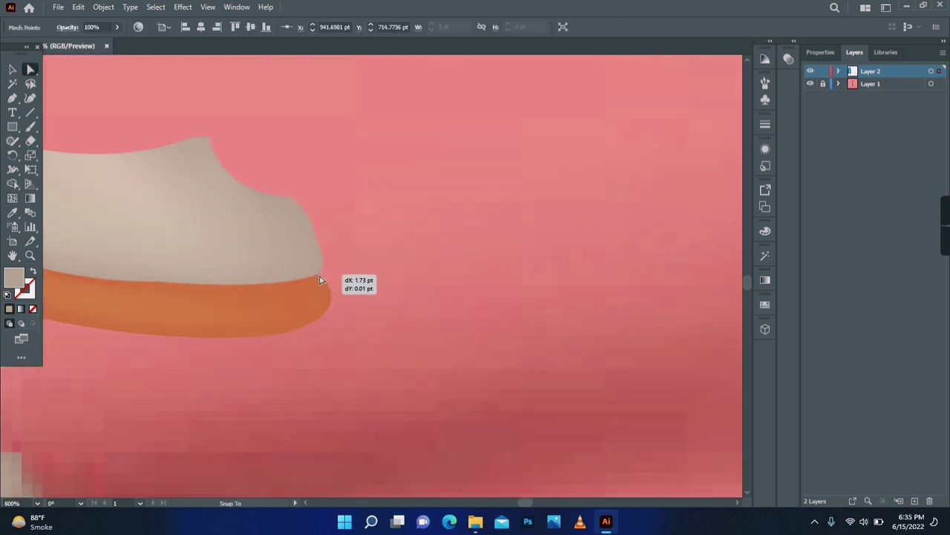
{"action": "left_click_drag", "start_coordinate": [315, 233], "coordinate": [325, 232]}
{"action": "left_click", "coordinate": [384, 293]}
Shade the toe end of the sole mesh with darker orange-brown tones sampled from the reference sole and deselect it
{"action": "key", "text": "z"}
{"action": "left_click", "coordinate": [319, 272], "text": "alt"}
{"action": "left_click", "coordinate": [319, 273], "text": "alt"}
{"action": "left_click", "coordinate": [320, 273], "text": "alt"}
{"action": "left_click", "coordinate": [428, 296]}
{"action": "key", "text": "i"}
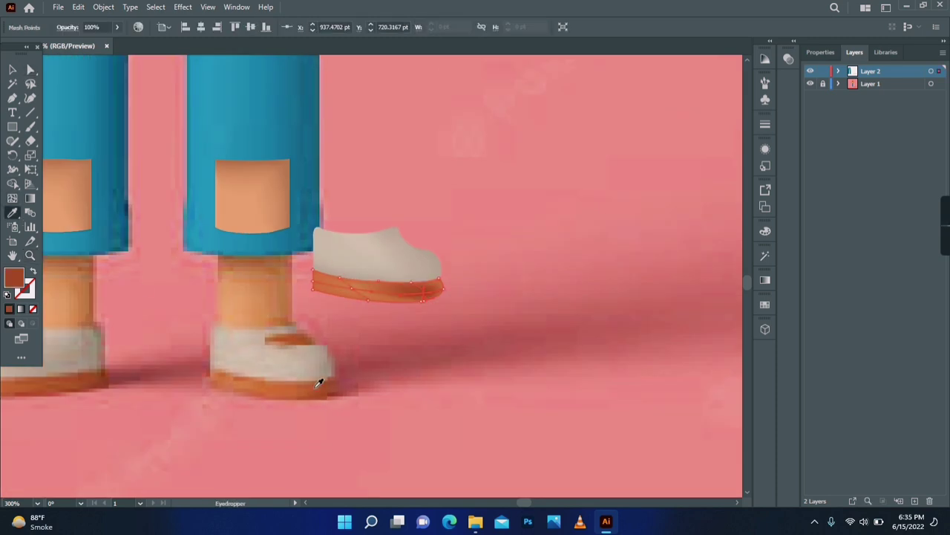
{"action": "left_click", "coordinate": [417, 284]}
{"action": "left_click", "coordinate": [332, 364]}
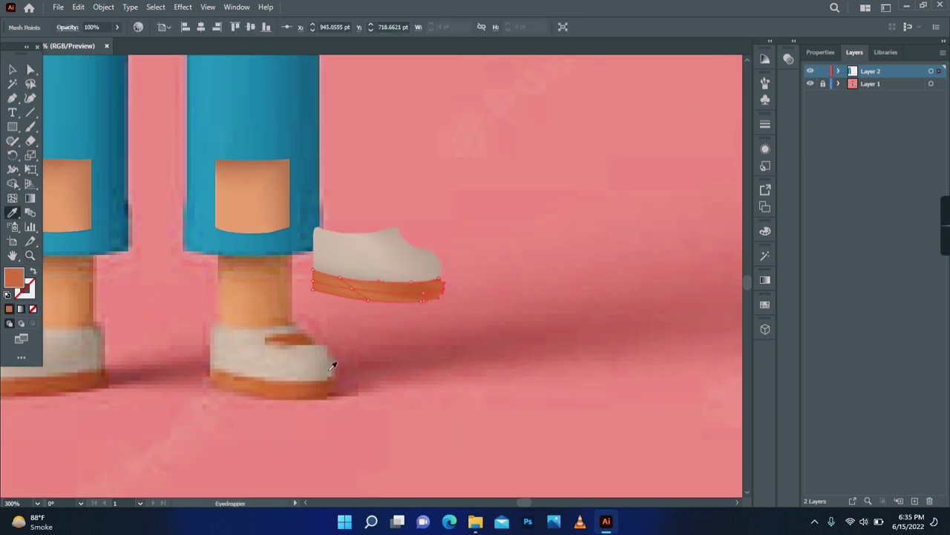
{"action": "key", "text": "a"}
{"action": "left_click", "coordinate": [428, 340]}
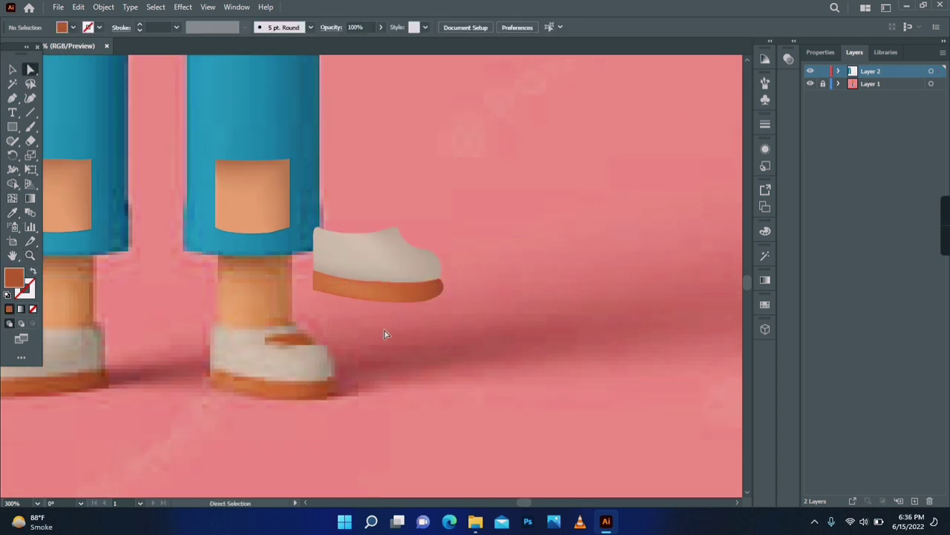
Trace the rust-coloured patch on top of the right-hand reference shoe as a closed shape filled with orange-brown
{"action": "left_click_drag", "start_coordinate": [269, 344], "coordinate": [283, 350]}
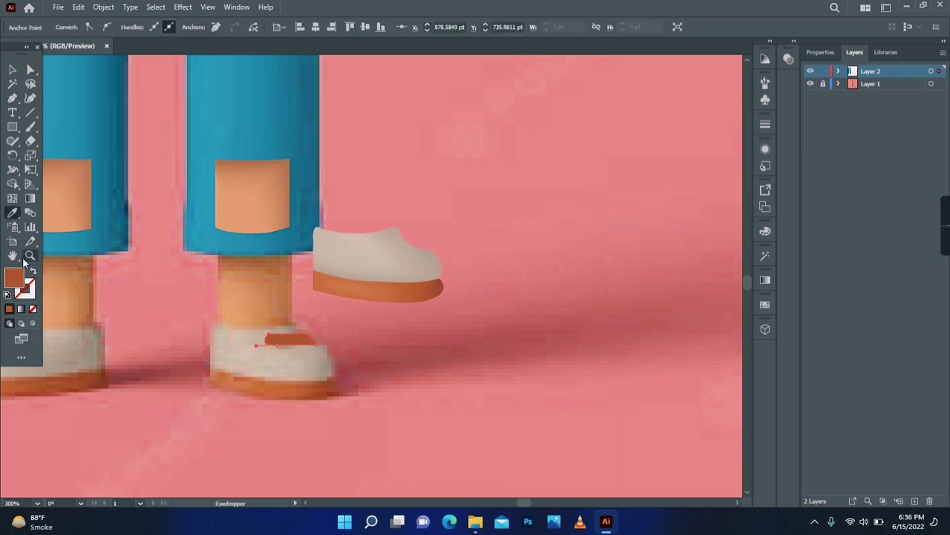
Move the rust-coloured patch from the reference onto the upper of the traced right-hand shoe
{"action": "left_click_drag", "start_coordinate": [407, 256], "coordinate": [401, 243]}
{"action": "left_click", "coordinate": [438, 201]}
{"action": "left_click", "coordinate": [30, 255]}
{"action": "double_click", "coordinate": [399, 265]}
{"action": "left_click_drag", "start_coordinate": [364, 271], "coordinate": [311, 225]}
{"action": "left_click", "coordinate": [11, 69]}
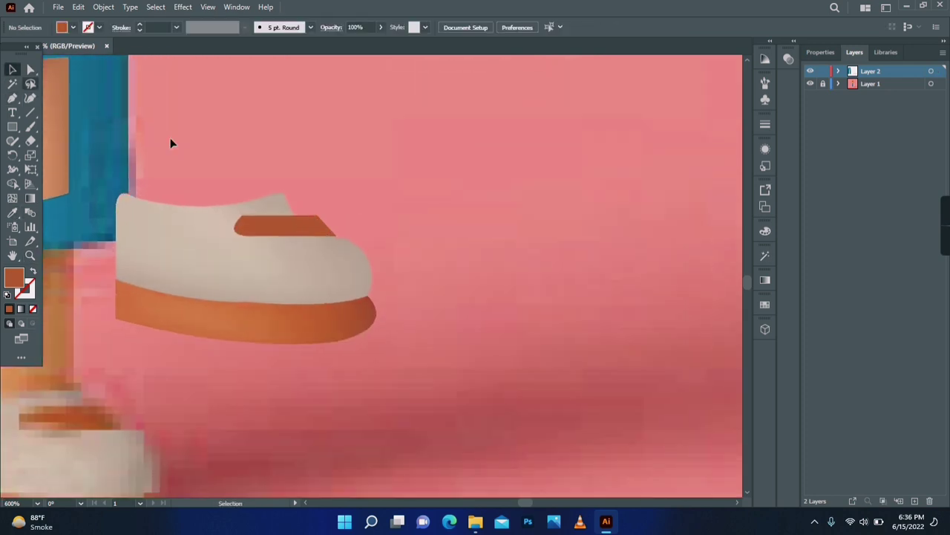
Convert the patch on the right-hand shoe into a gradient mesh with lighter orange mesh points
{"action": "left_click", "coordinate": [260, 249]}
{"action": "left_click", "coordinate": [286, 225]}
{"action": "left_click", "coordinate": [12, 197]}
{"action": "left_click", "coordinate": [281, 219]}
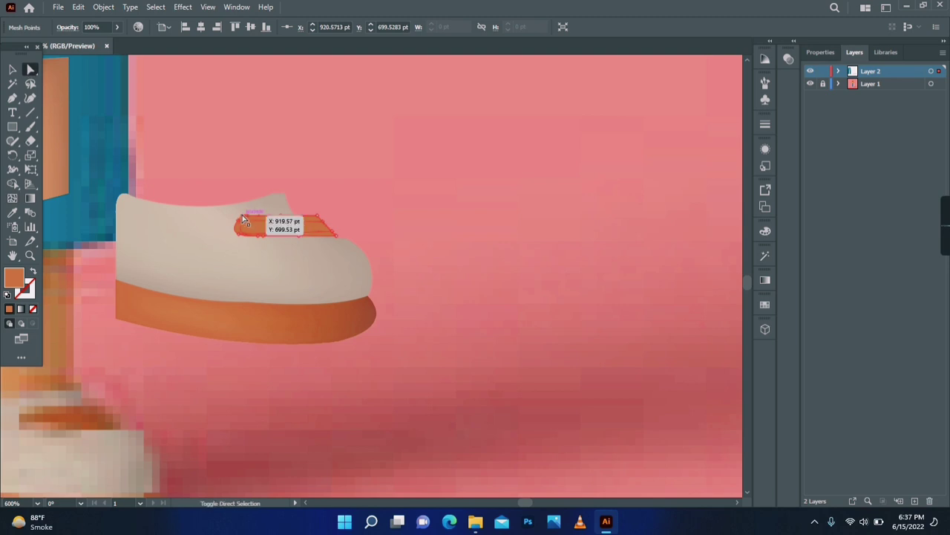
{"action": "left_click", "coordinate": [297, 239]}
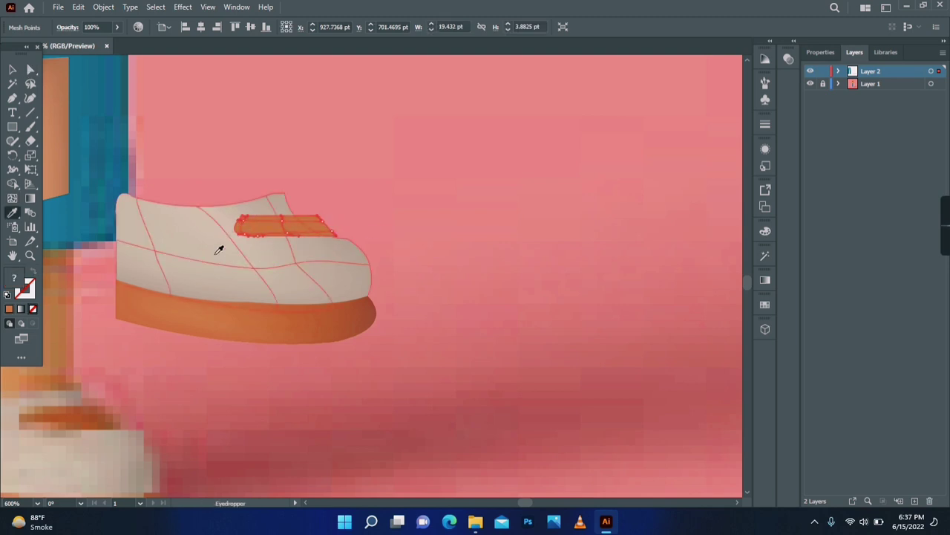
Tint the patch's toe-end mesh points with beige sampled from the shoe and shift the patch slightly toward the heel
{"action": "left_click", "coordinate": [278, 113]}
{"action": "left_click", "coordinate": [321, 218]}
{"action": "left_click", "coordinate": [335, 233]}
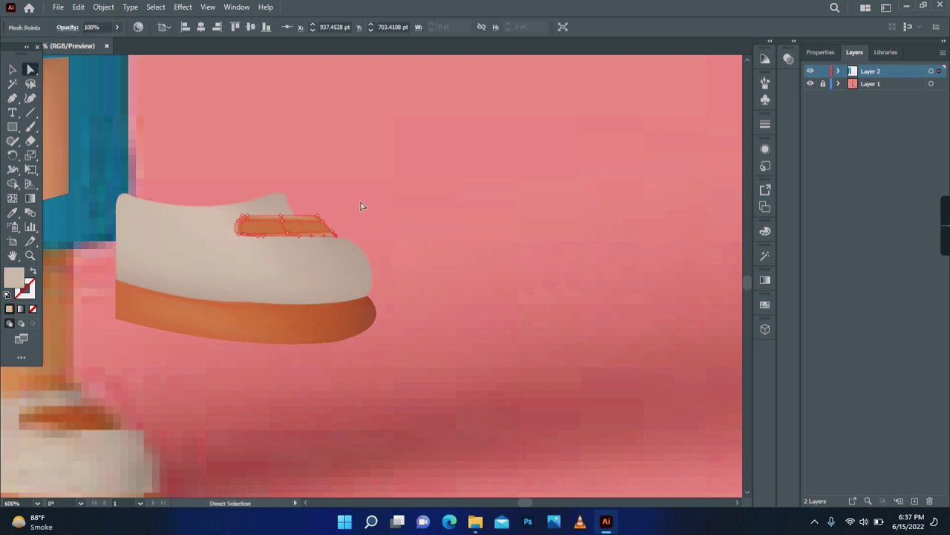
{"action": "left_click", "coordinate": [363, 206]}
{"action": "left_click", "coordinate": [12, 69]}
{"action": "left_click", "coordinate": [291, 224]}
{"action": "left_click_drag", "start_coordinate": [290, 224], "coordinate": [283, 224]}
{"action": "left_click", "coordinate": [349, 193]}
Add a mesh point on the patch's upper edge, colour it with orange sampled from the patch and deselect it
{"action": "left_click", "coordinate": [12, 197]}
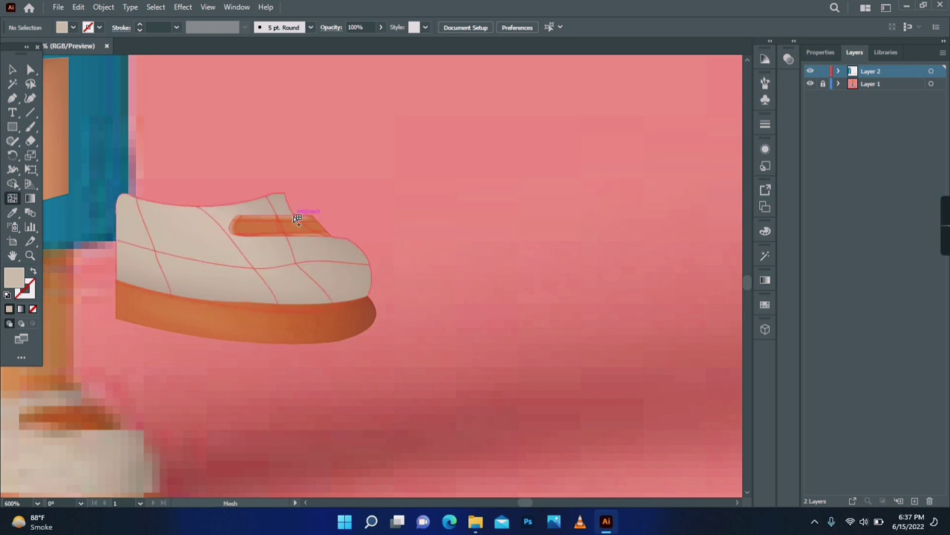
{"action": "left_click", "coordinate": [297, 218]}
{"action": "left_click", "coordinate": [11, 213]}
{"action": "left_click", "coordinate": [274, 225]}
{"action": "left_click", "coordinate": [12, 69]}
{"action": "left_click", "coordinate": [362, 225]}
Trace the upper of the left-hand reference shoe as a closed shape and fill it with beige sampled from that shoe
{"action": "left_click", "coordinate": [31, 256]}
{"action": "left_click", "coordinate": [275, 287], "text": "alt"}
{"action": "left_click", "coordinate": [357, 271], "text": "alt"}
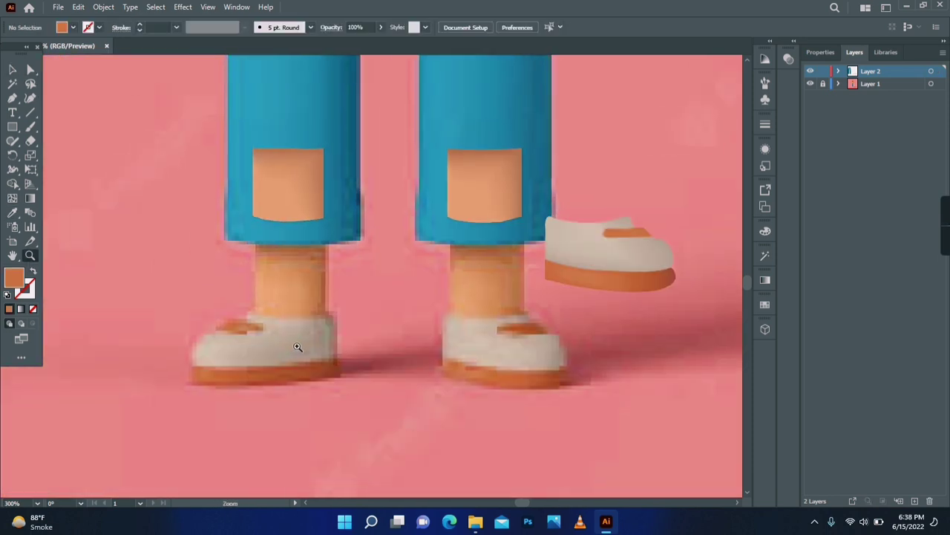
{"action": "left_click", "coordinate": [332, 303]}
{"action": "left_click", "coordinate": [263, 291]}
{"action": "left_click", "coordinate": [372, 295]}
{"action": "left_click", "coordinate": [373, 358]}
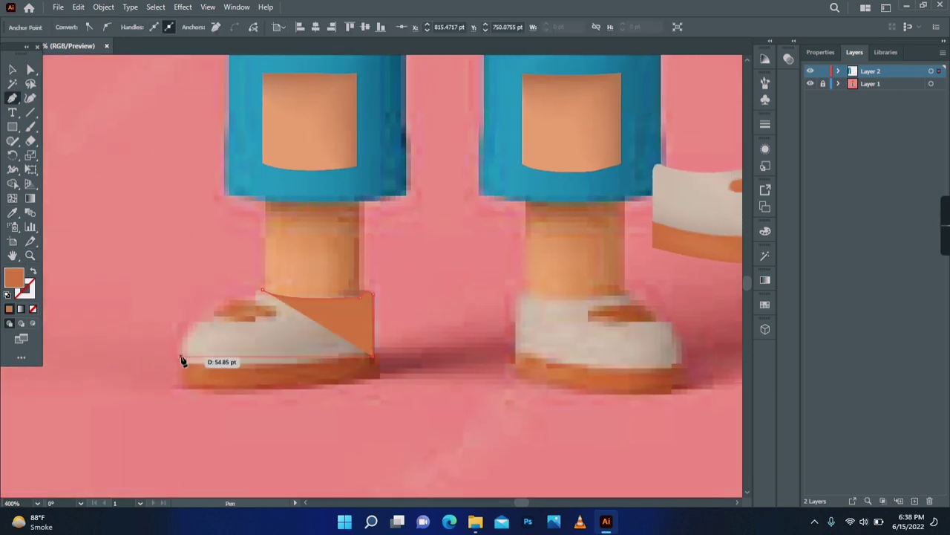
{"action": "left_click", "coordinate": [178, 362]}
{"action": "key", "text": "shift+x"}
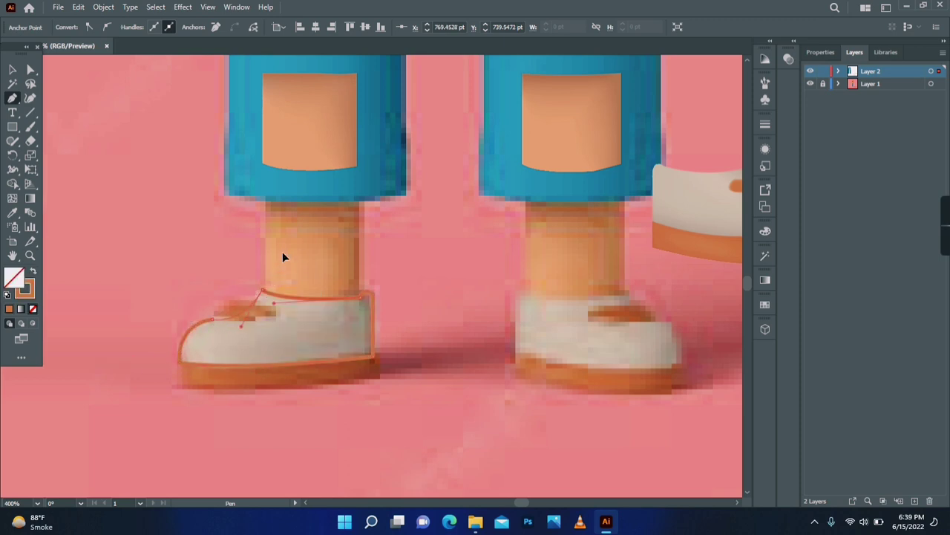
{"action": "left_click", "coordinate": [343, 327]}
Move the traced left shoe upper above the reference shoe and add a mesh point near its toe
{"action": "left_click", "coordinate": [12, 69]}
{"action": "left_click_drag", "start_coordinate": [297, 331], "coordinate": [265, 230]}
{"action": "left_click", "coordinate": [12, 198]}
{"action": "left_click", "coordinate": [184, 233]}
{"action": "left_click", "coordinate": [12, 213]}
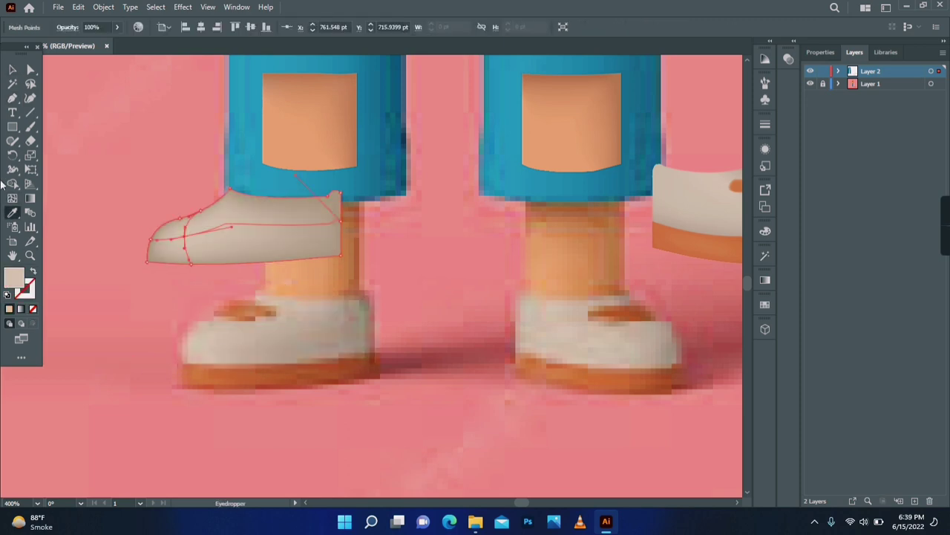
Shift the toe mesh point downward and recolour the toe area with beige tones sampled from the reference shoe
{"action": "left_click", "coordinate": [30, 69]}
{"action": "left_click_drag", "start_coordinate": [184, 232], "coordinate": [182, 245]}
{"action": "key", "text": "i"}
{"action": "left_click", "coordinate": [196, 335]}
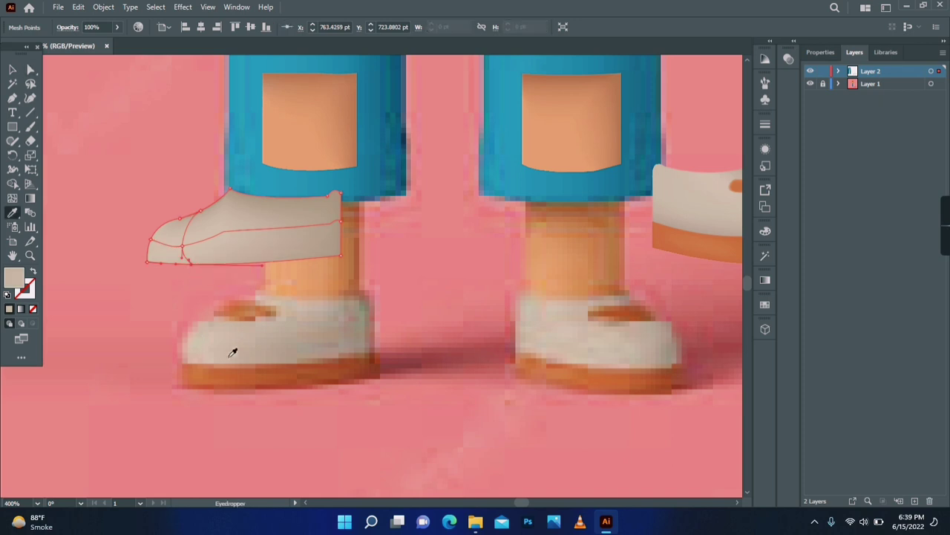
{"action": "left_click", "coordinate": [234, 217]}
{"action": "key", "text": "i"}
{"action": "left_click", "coordinate": [222, 338]}
Add a second mesh line through the middle of the left shoe upper and deselect the shape
{"action": "left_click", "coordinate": [12, 198]}
{"action": "left_click", "coordinate": [268, 197]}
{"action": "left_click", "coordinate": [301, 274]}
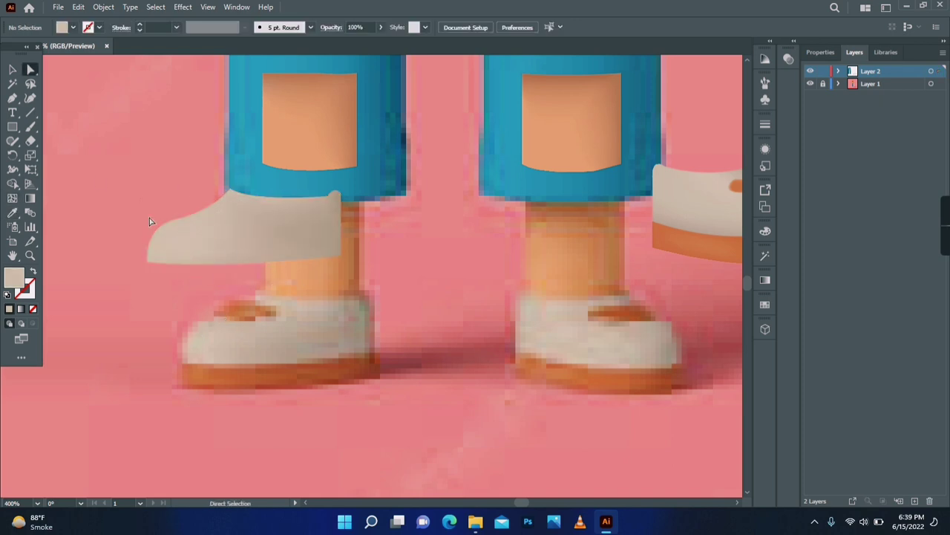
{"action": "left_click_drag", "start_coordinate": [149, 218], "coordinate": [238, 234]}
{"action": "left_click", "coordinate": [205, 346]}
Give the toe mesh point a paler beige, starting from a reference sample and lightening it in the Color Picker
{"action": "left_click", "coordinate": [193, 292]}
{"action": "left_click", "coordinate": [182, 246]}
{"action": "key", "text": "i"}
{"action": "left_click", "coordinate": [199, 346]}
{"action": "double_click", "coordinate": [18, 283]}
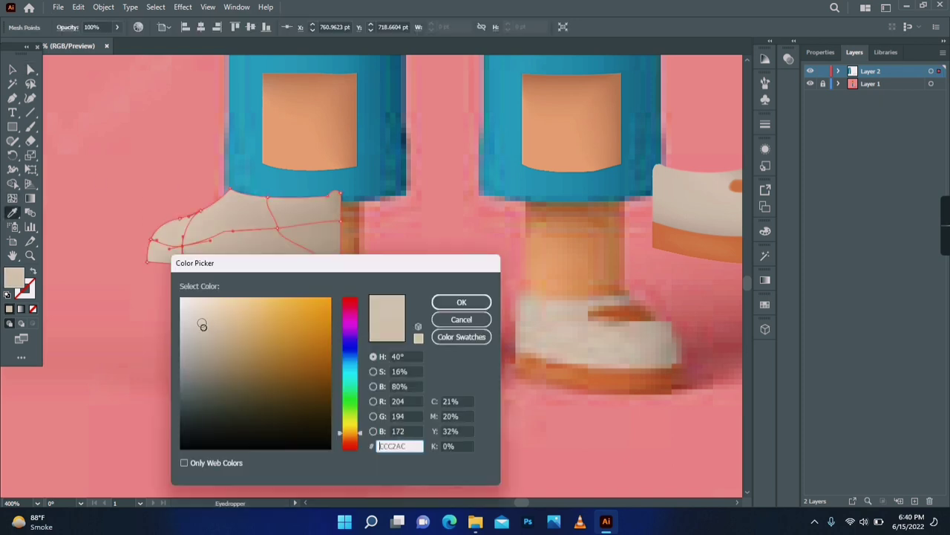
{"action": "left_click", "coordinate": [196, 319]}
{"action": "left_click", "coordinate": [461, 302]}
{"action": "key", "text": "v"}
{"action": "key", "text": "a"}
{"action": "left_click", "coordinate": [217, 238]}
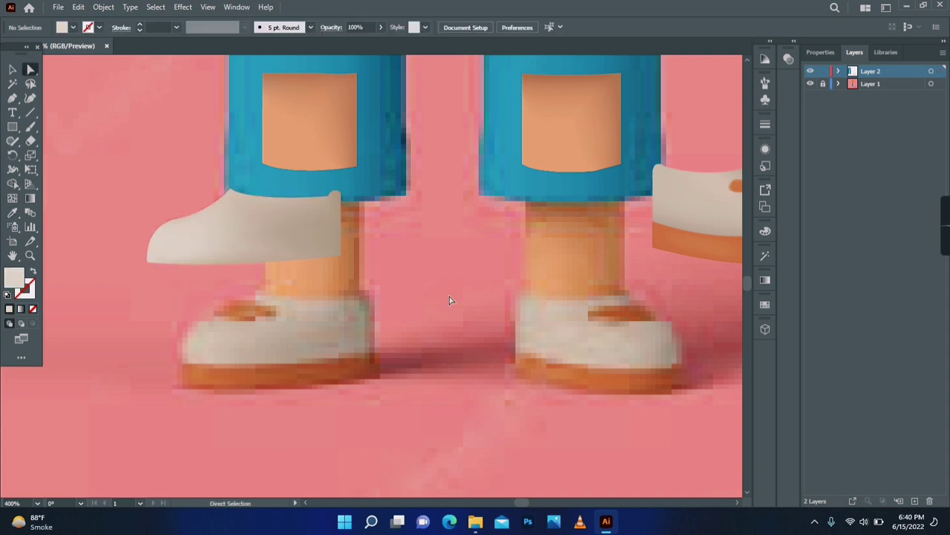
Shade the heel end of the left shoe upper with grey-beige tones sampled from the reference and deselect the mesh
{"action": "key", "text": "i"}
{"action": "left_click", "coordinate": [321, 329]}
{"action": "key", "text": "a"}
{"action": "left_click", "coordinate": [340, 221]}
{"action": "key", "text": "i"}
{"action": "left_click", "coordinate": [349, 307]}
{"action": "key", "text": "a"}
{"action": "left_click", "coordinate": [369, 252]}
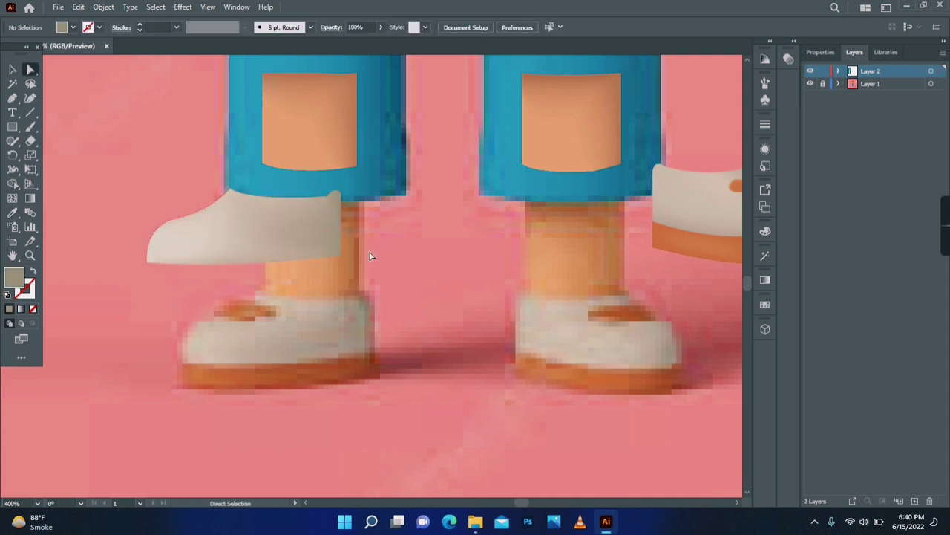
{"action": "left_click", "coordinate": [182, 245]}
{"action": "key", "text": "i"}
{"action": "key", "text": "a"}
{"action": "left_click", "coordinate": [198, 201]}
Trace the sole of the left-hand reference shoe as a closed shape and fill it with orange sampled from the reference
{"action": "left_click_drag", "start_coordinate": [373, 361], "coordinate": [207, 398]}
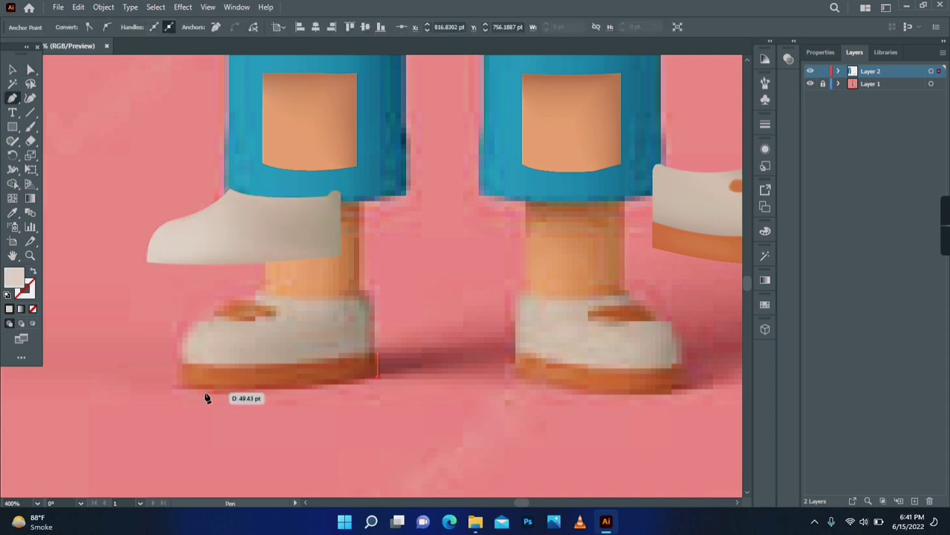
{"action": "left_click", "coordinate": [185, 362]}
{"action": "left_click", "coordinate": [377, 355]}
{"action": "key", "text": "i"}
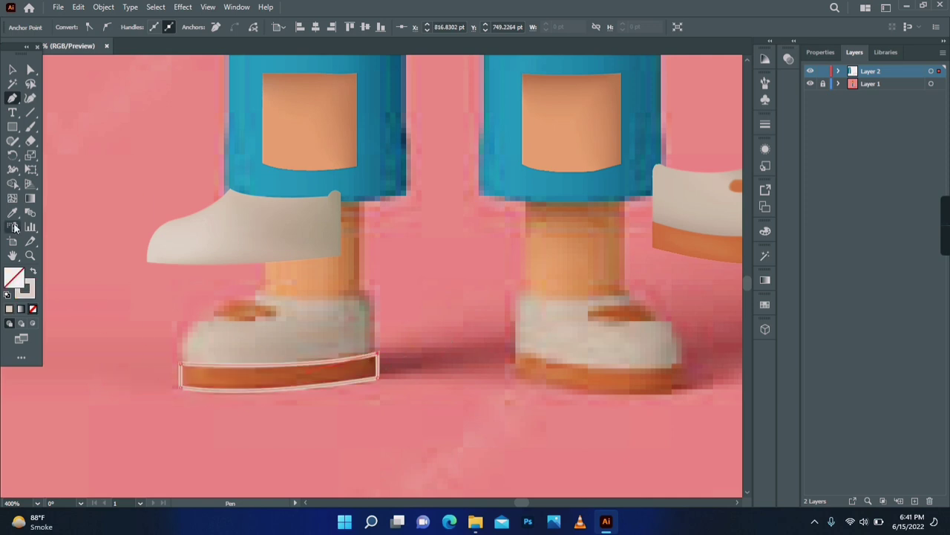
{"action": "left_click", "coordinate": [228, 365]}
Move the sole clear of the reference and add mesh points coloured with darker orange-brown sampled from the reference sole
{"action": "key", "text": "v"}
{"action": "left_click_drag", "start_coordinate": [227, 365], "coordinate": [337, 292]}
{"action": "key", "text": "a"}
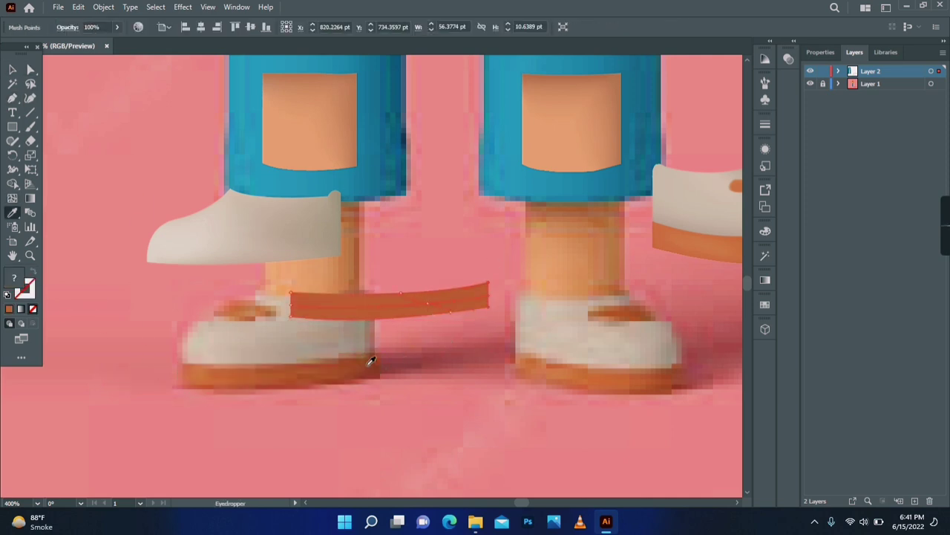
{"action": "left_click", "coordinate": [369, 364]}
{"action": "key", "text": "u"}
{"action": "left_click", "coordinate": [384, 306]}
{"action": "key", "text": "i"}
{"action": "left_click", "coordinate": [333, 368]}
Colour the remaining mesh points of the left sole with orange-brown tones sampled from the reference sole and deselect it
{"action": "key", "text": "a"}
{"action": "left_click", "coordinate": [323, 298]}
{"action": "key", "text": "i"}
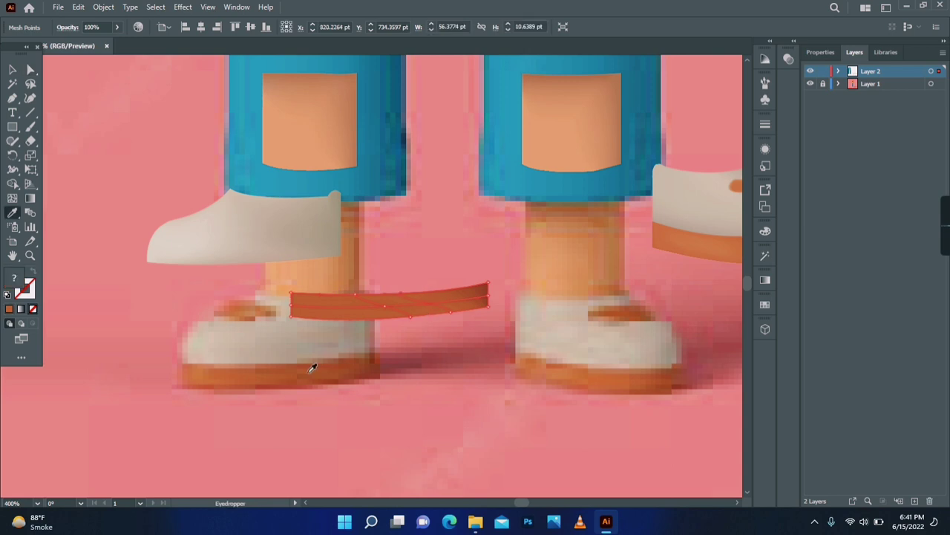
{"action": "left_click", "coordinate": [311, 371]}
{"action": "key", "text": "a"}
{"action": "left_click", "coordinate": [418, 300]}
{"action": "key", "text": "i"}
{"action": "key", "text": "a"}
{"action": "left_click", "coordinate": [418, 337]}
Fit the sole beneath the left shoe upper and move the assembled shoe between the two reference feet
{"action": "key", "text": "v"}
{"action": "left_click_drag", "start_coordinate": [407, 303], "coordinate": [263, 272]}
{"action": "left_click_drag", "start_coordinate": [365, 313], "coordinate": [297, 234]}
{"action": "left_click_drag", "start_coordinate": [273, 241], "coordinate": [433, 404]}
Trace the patch on the left-hand reference shoe as a closed rust-coloured shape and move it up over the ankle
{"action": "left_click", "coordinate": [276, 306]}
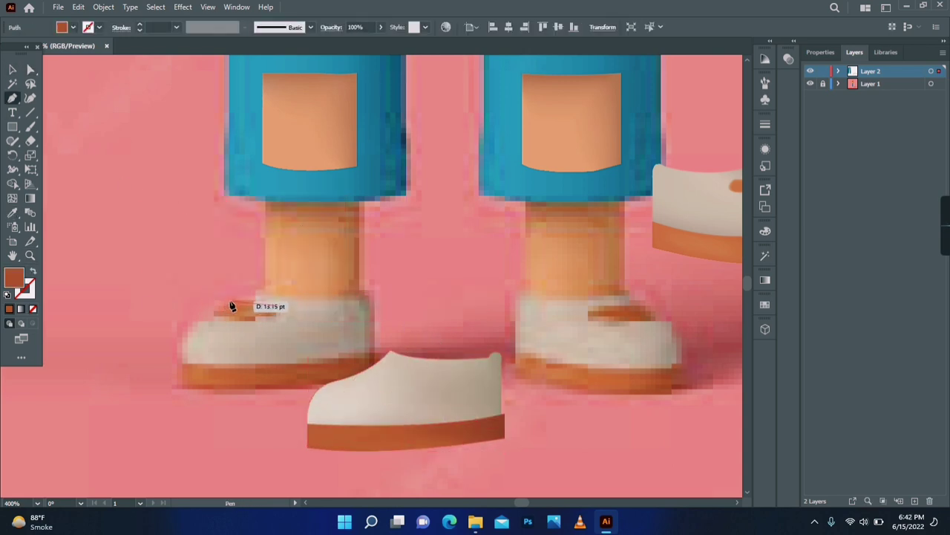
{"action": "left_click", "coordinate": [227, 306]}
{"action": "left_click", "coordinate": [213, 313]}
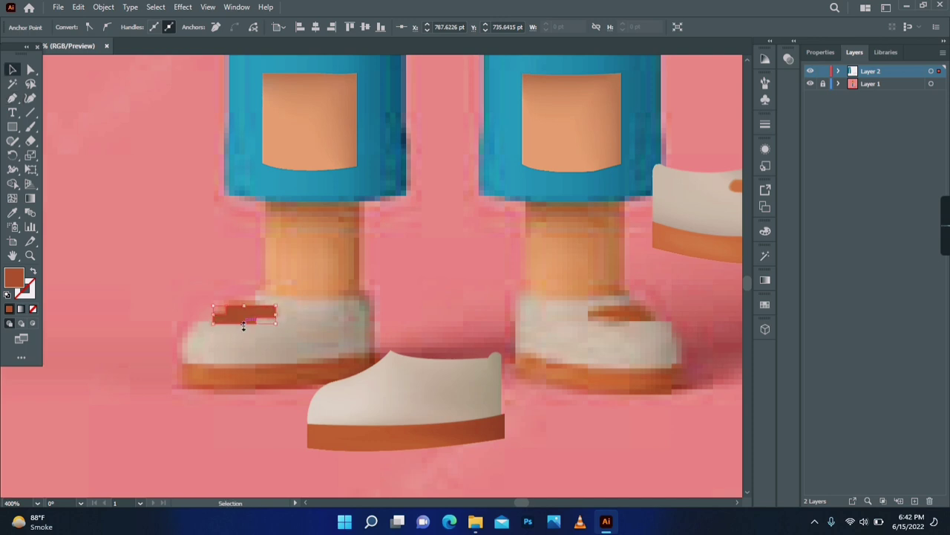
{"action": "left_click_drag", "start_coordinate": [244, 319], "coordinate": [308, 260]}
{"action": "key", "text": "ctrl+equal"}
{"action": "key", "text": "a"}
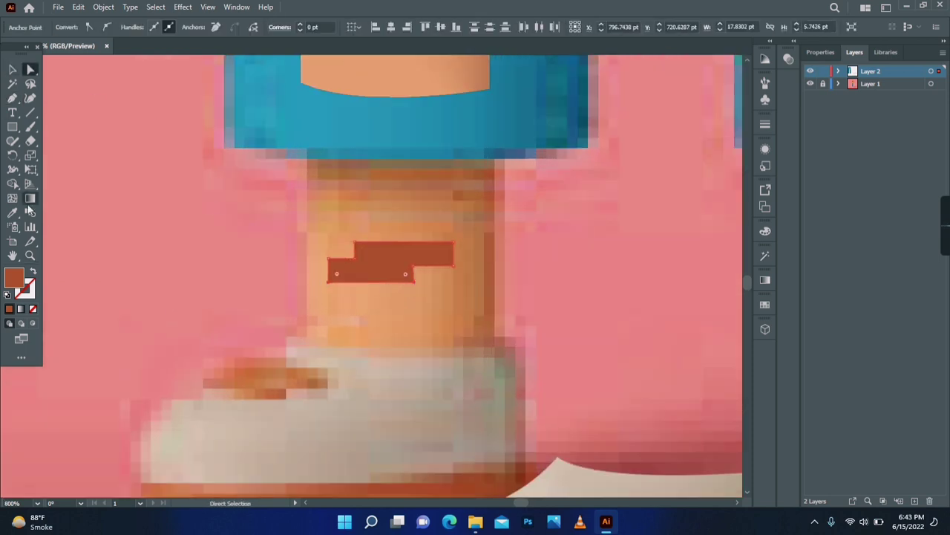
Add mesh points to the left shoe's patch, tint its heel-side edges with beige and deselect it
{"action": "left_click", "coordinate": [12, 198]}
{"action": "left_click", "coordinate": [443, 259]}
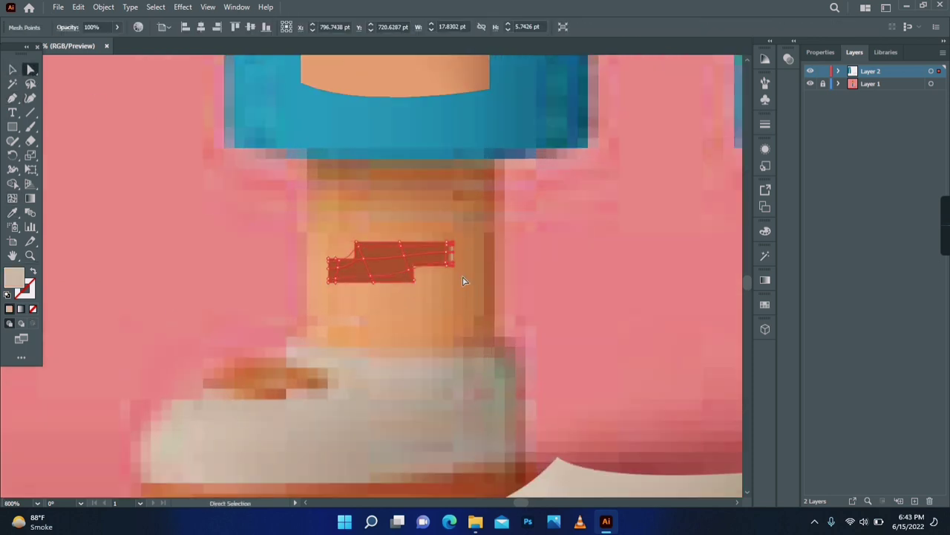
{"action": "key", "text": "i"}
{"action": "key", "text": "i"}
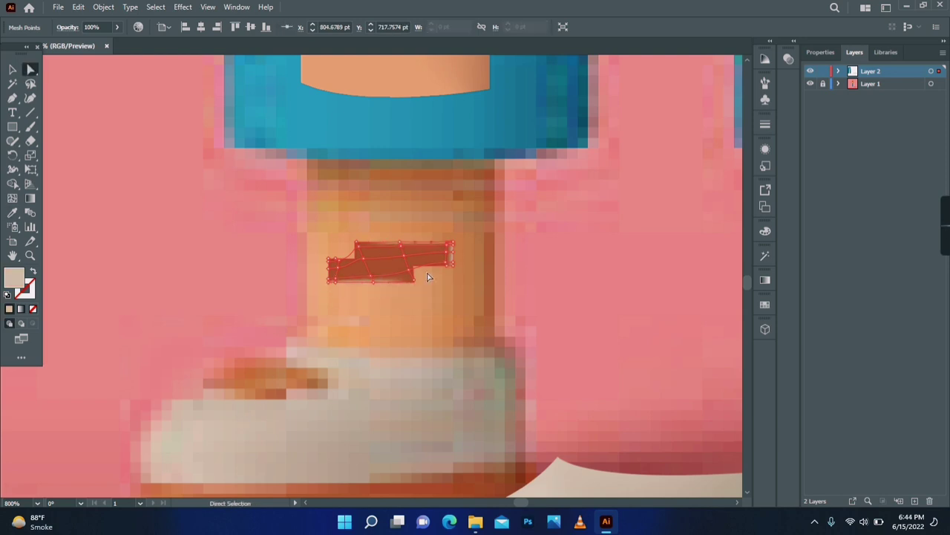
{"action": "left_click", "coordinate": [528, 251]}
{"action": "left_click", "coordinate": [403, 262]}
{"action": "left_click", "coordinate": [30, 256]}
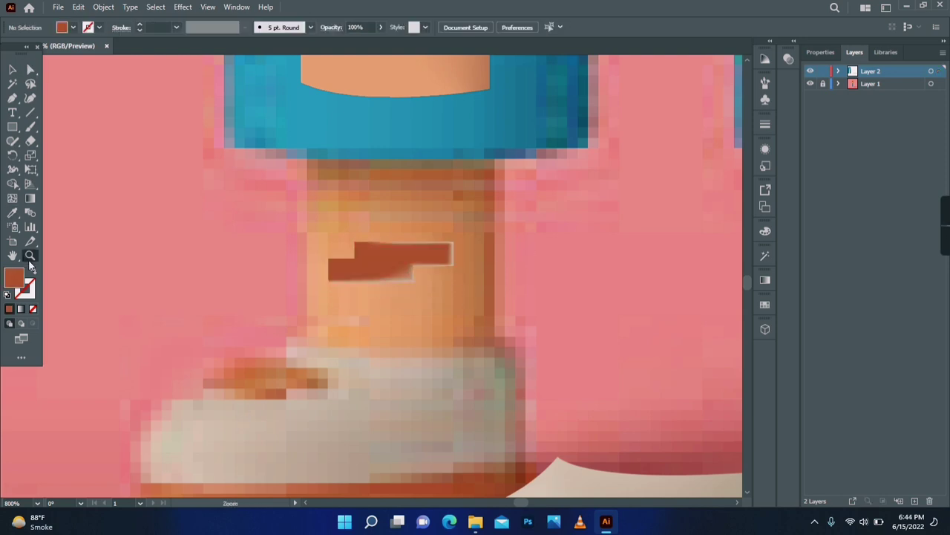
Move the shaded patch onto the upper of the traced left-hand shoe
{"action": "key", "text": "ctrl+minus"}
{"action": "key", "text": "v"}
{"action": "left_click_drag", "start_coordinate": [341, 277], "coordinate": [477, 276]}
{"action": "key", "text": "v"}
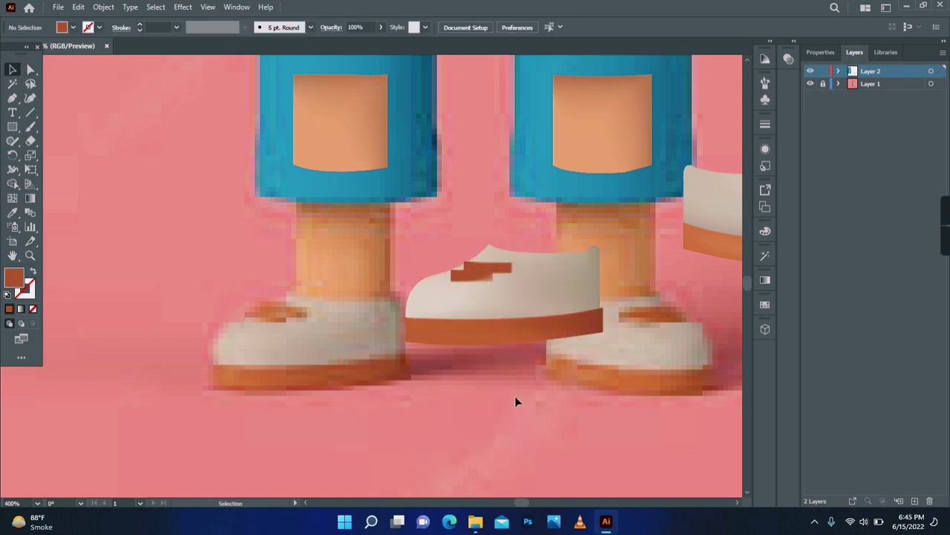
Position the traced ankles on top of the two traced shoes to assemble both feet
{"action": "scroll", "coordinate": [515, 401], "scroll_direction": "up", "scroll_amount": 3}
{"action": "scroll", "coordinate": [515, 402], "scroll_direction": "right", "scroll_amount": 2}
{"action": "left_click_drag", "start_coordinate": [282, 219], "coordinate": [479, 301]}
{"action": "key", "text": "z"}
{"action": "left_click", "coordinate": [540, 346]}
{"action": "left_click", "coordinate": [362, 297]}
{"action": "key", "text": "v"}
{"action": "left_click", "coordinate": [439, 326]}
{"action": "left_click_drag", "start_coordinate": [438, 331], "coordinate": [169, 212]}
{"action": "left_click_drag", "start_coordinate": [393, 405], "coordinate": [318, 353]}
{"action": "left_click_drag", "start_coordinate": [499, 234], "coordinate": [240, 399]}
{"action": "left_click_drag", "start_coordinate": [117, 168], "coordinate": [393, 168]}
Group the right-hand ankle with its shoe and move the group beneath the right trouser leg
{"action": "left_click_drag", "start_coordinate": [286, 119], "coordinate": [560, 431]}
{"action": "key", "text": "ctrl+g"}
{"action": "key", "text": "z"}
{"action": "left_click", "coordinate": [355, 303], "text": "alt"}
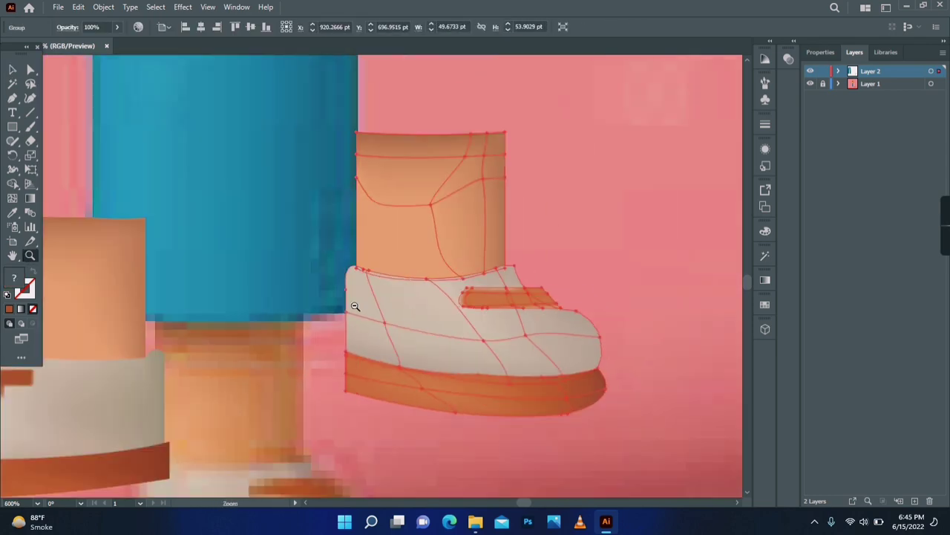
{"action": "left_click", "coordinate": [355, 306], "text": "alt"}
{"action": "key", "text": "v"}
{"action": "left_click_drag", "start_coordinate": [367, 262], "coordinate": [285, 340]}
{"action": "left_click_drag", "start_coordinate": [384, 121], "coordinate": [386, 267]}
Move the assembled lower body off the reference so it sits beside the character
{"action": "key", "text": "z"}
{"action": "left_click", "coordinate": [178, 276], "text": "alt"}
{"action": "left_click_drag", "start_coordinate": [376, 408], "coordinate": [173, 357]}
{"action": "left_click", "coordinate": [314, 329]}
{"action": "scroll", "coordinate": [314, 329], "scroll_direction": "up", "scroll_amount": 3}
{"action": "left_click_drag", "start_coordinate": [438, 199], "coordinate": [337, 279]}
Start the T-shirt outline by tracing the curved neckline between the shoulders, using a rust stroke and no fill
{"action": "key", "text": "z"}
{"action": "left_click", "coordinate": [334, 281]}
{"action": "left_click", "coordinate": [234, 209]}
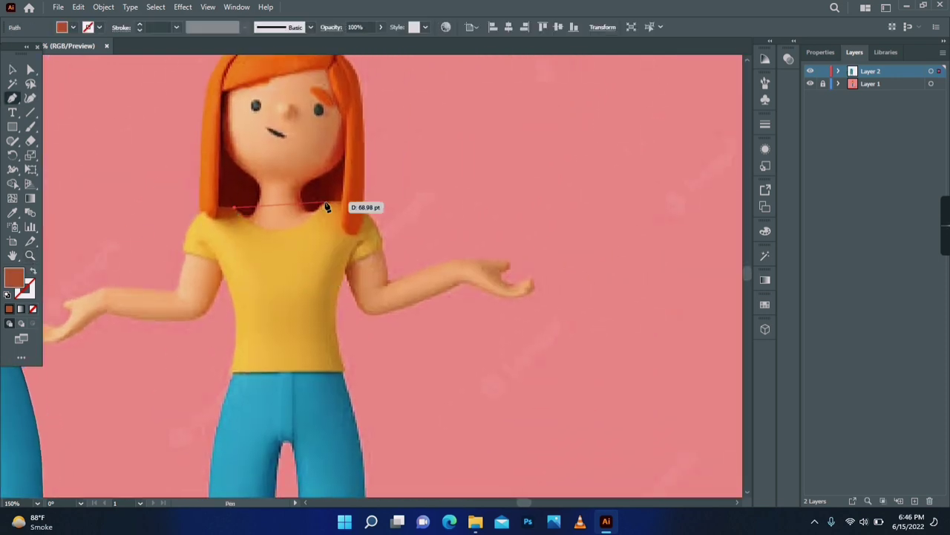
{"action": "left_click_drag", "start_coordinate": [366, 151], "coordinate": [372, 140]}
{"action": "key", "text": "Return"}
{"action": "key", "text": "shift+x"}
Trace the T-shirt's right shoulder, sleeve cuff and side with curved pen segments down to the hem corner
{"action": "left_click_drag", "start_coordinate": [381, 237], "coordinate": [390, 281]}
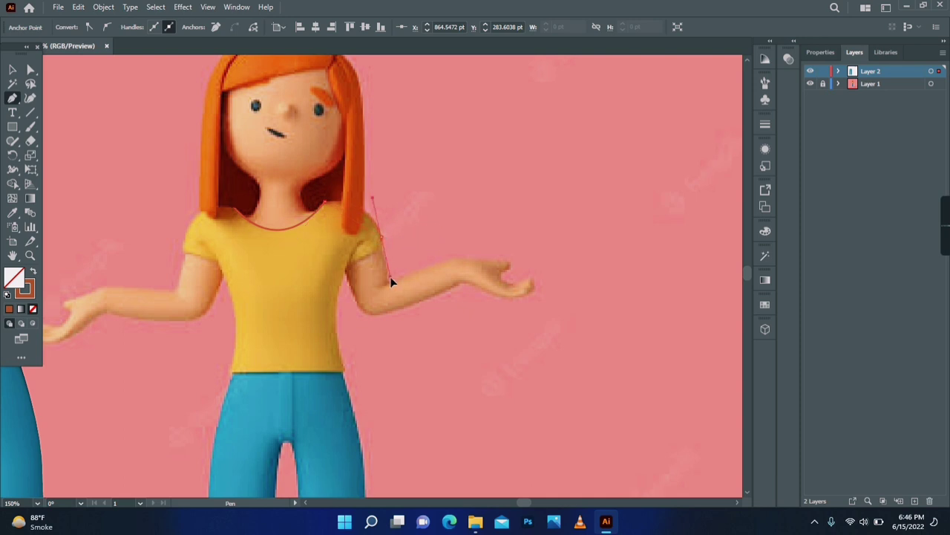
{"action": "left_click", "coordinate": [382, 239]}
{"action": "left_click_drag", "start_coordinate": [347, 369], "coordinate": [363, 394]}
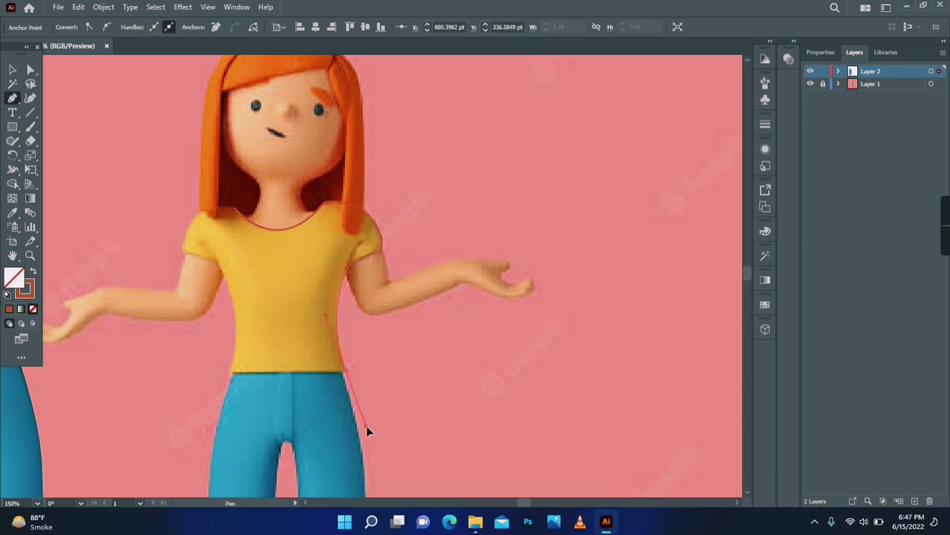
{"action": "left_click", "coordinate": [30, 256]}
{"action": "left_click", "coordinate": [354, 452]}
{"action": "left_click", "coordinate": [355, 452]}
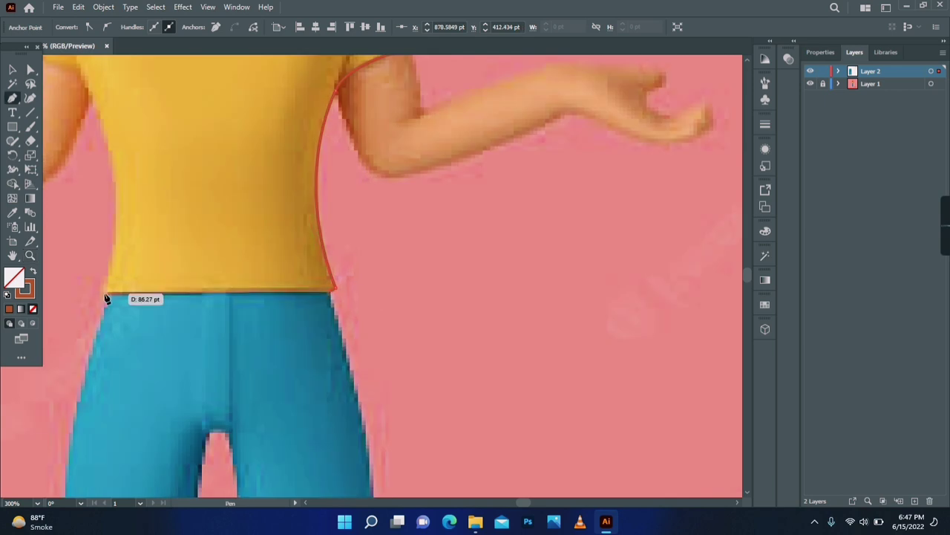
Continue the T-shirt outline straight across the hem and curve it up the left side to the armpit
{"action": "left_click", "coordinate": [101, 297]}
{"action": "scroll", "coordinate": [102, 297], "scroll_direction": "up", "scroll_amount": 4}
{"action": "left_click_drag", "start_coordinate": [142, 207], "coordinate": [85, 96]}
{"action": "scroll", "coordinate": [85, 96], "scroll_direction": "up", "scroll_amount": 3}
{"action": "scroll", "coordinate": [85, 95], "scroll_direction": "left", "scroll_amount": 4}
{"action": "left_click", "coordinate": [306, 314]}
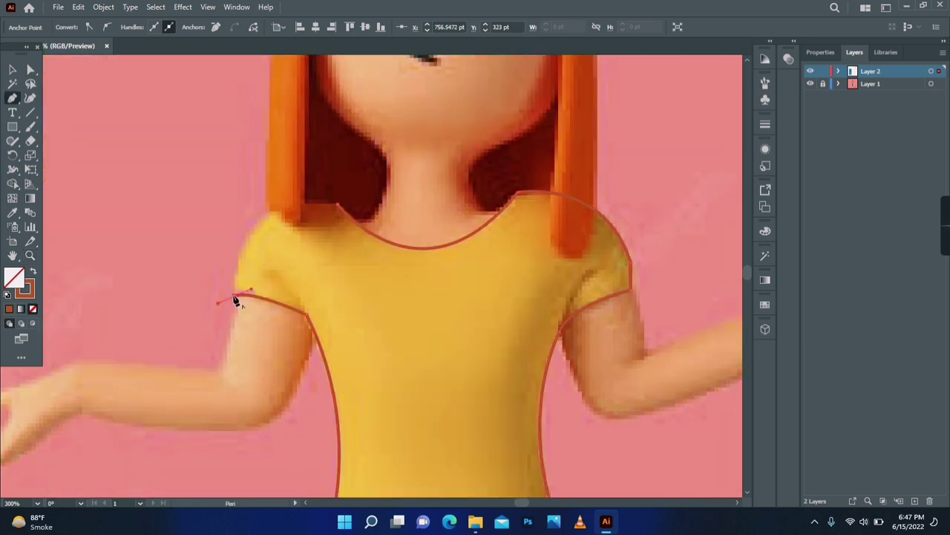
Complete the outline around the left sleeve and shoulder, and nudge the left armpit anchor onto the reference edge
{"action": "scroll", "coordinate": [441, 221], "scroll_direction": "down", "scroll_amount": 4}
{"action": "scroll", "coordinate": [441, 221], "scroll_direction": "right", "scroll_amount": 3}
{"action": "scroll", "coordinate": [192, 225], "scroll_direction": "up", "scroll_amount": 1}
{"action": "key", "text": "a"}
{"action": "left_click_drag", "start_coordinate": [189, 217], "coordinate": [193, 225]}
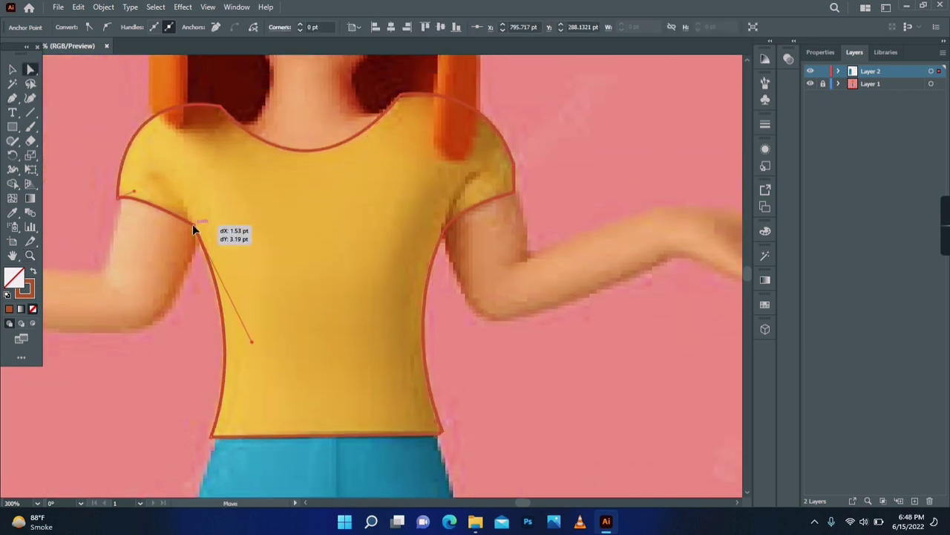
{"action": "key", "text": "ctrl+minus"}
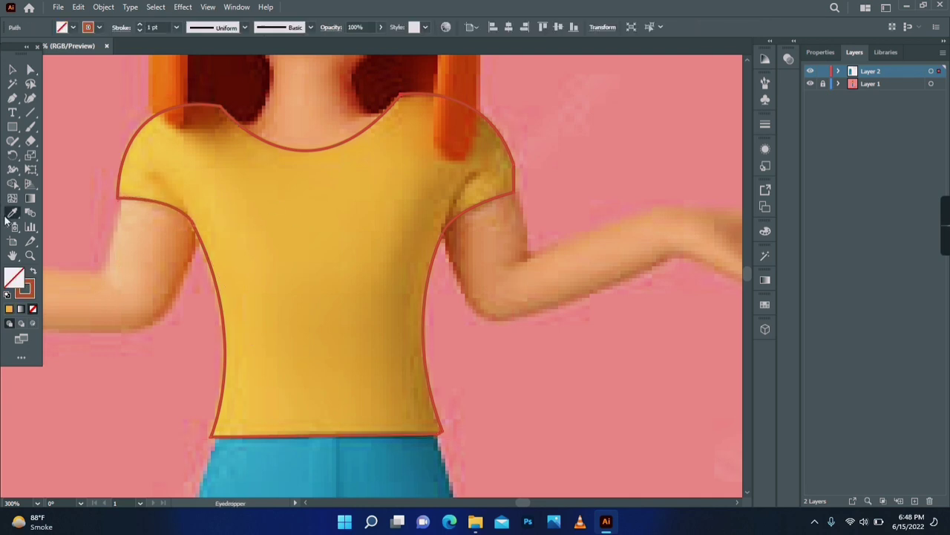
Fill the T-shirt with mustard and add a chest mesh point in a lighter yellow sampled from the reference
{"action": "left_click", "coordinate": [12, 211]}
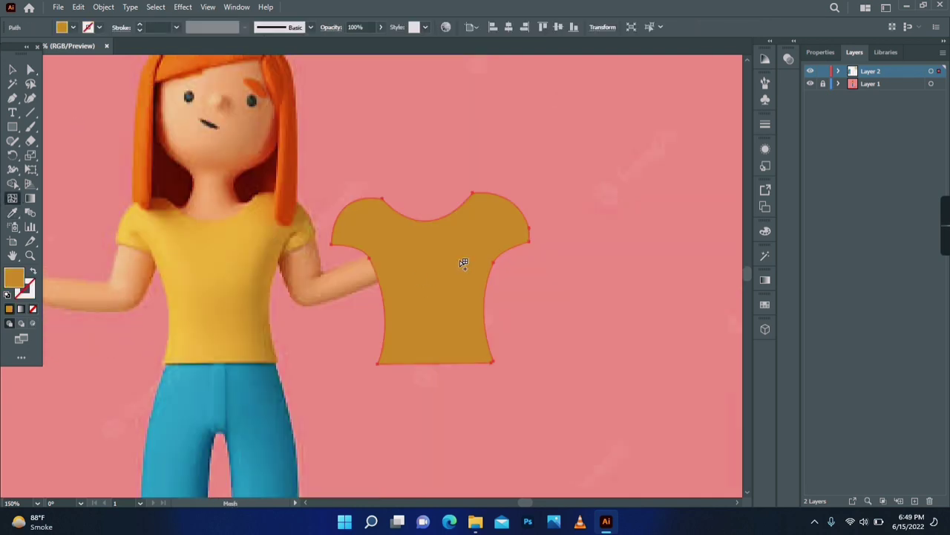
{"action": "left_click", "coordinate": [455, 255]}
{"action": "key", "text": "i"}
{"action": "left_click", "coordinate": [238, 255]}
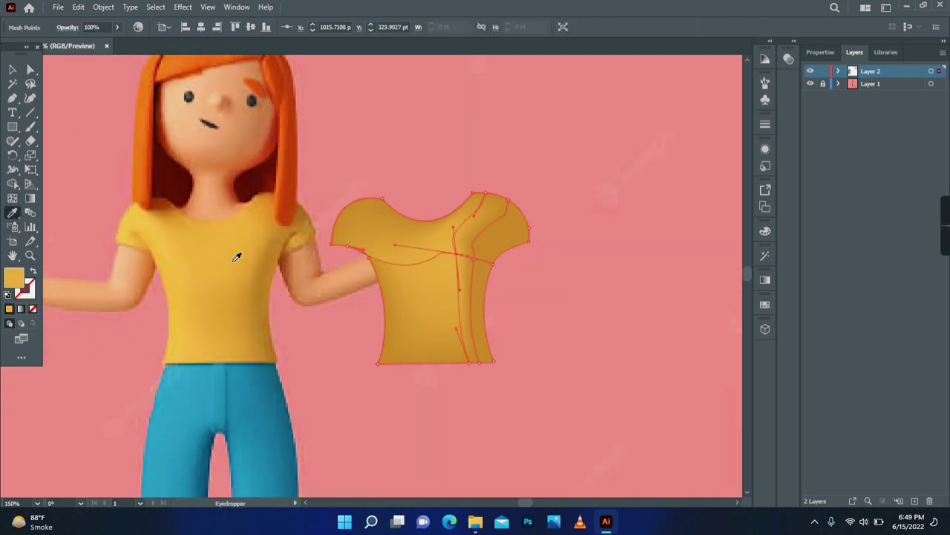
Add a mesh point near the left armpit and colour it with yellow sampled from the reference shirt
{"action": "left_click", "coordinate": [13, 98]}
{"action": "left_click", "coordinate": [60, 127]}
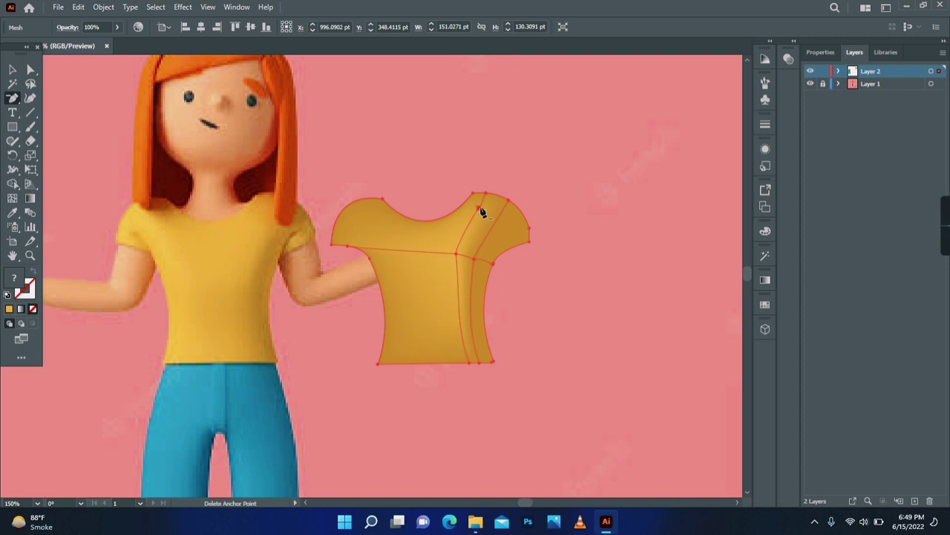
{"action": "left_click", "coordinate": [389, 260]}
{"action": "key", "text": "i"}
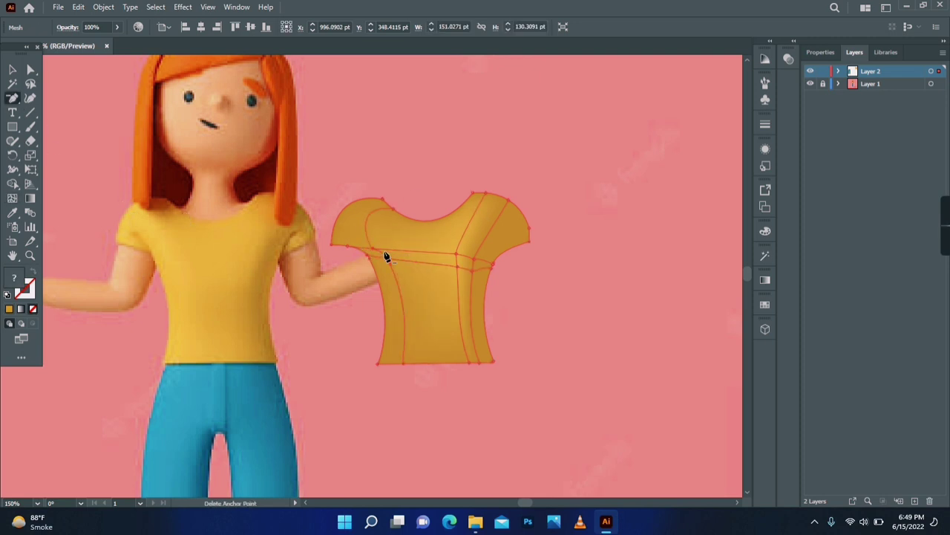
{"action": "left_click", "coordinate": [183, 265]}
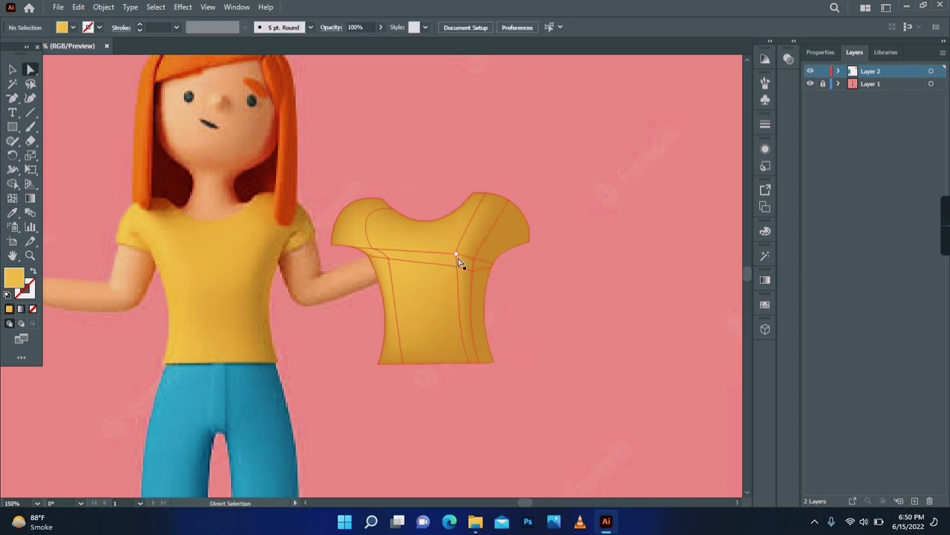
Shift the right chest mesh points toward the armpit and add mesh lines through the neckline and mid-chest
{"action": "left_click_drag", "start_coordinate": [458, 259], "coordinate": [482, 276]}
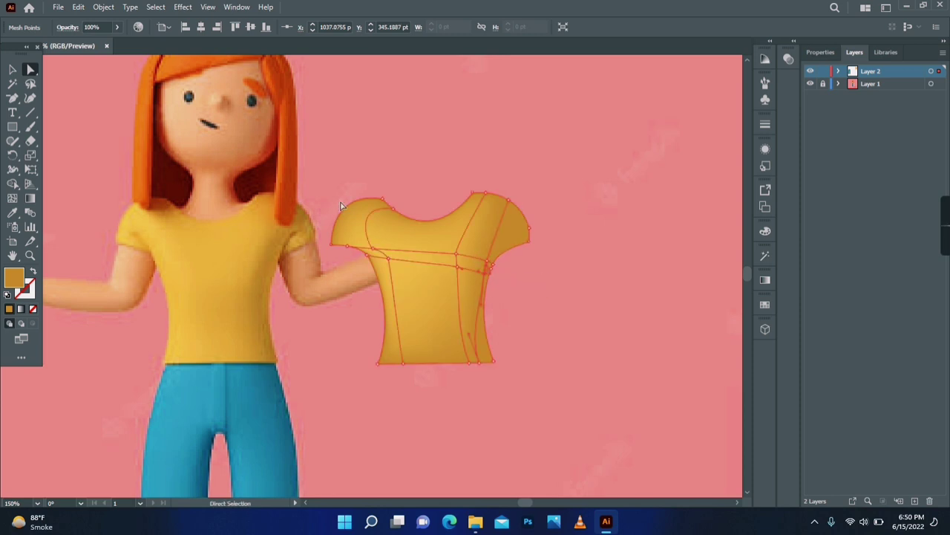
{"action": "key", "text": "u"}
{"action": "left_click", "coordinate": [410, 221]}
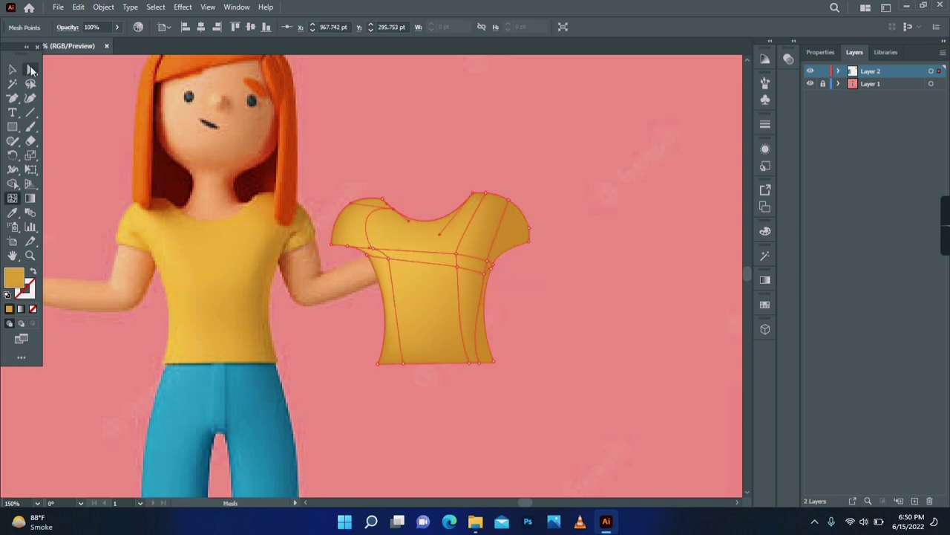
{"action": "key", "text": "u"}
{"action": "left_click", "coordinate": [438, 285]}
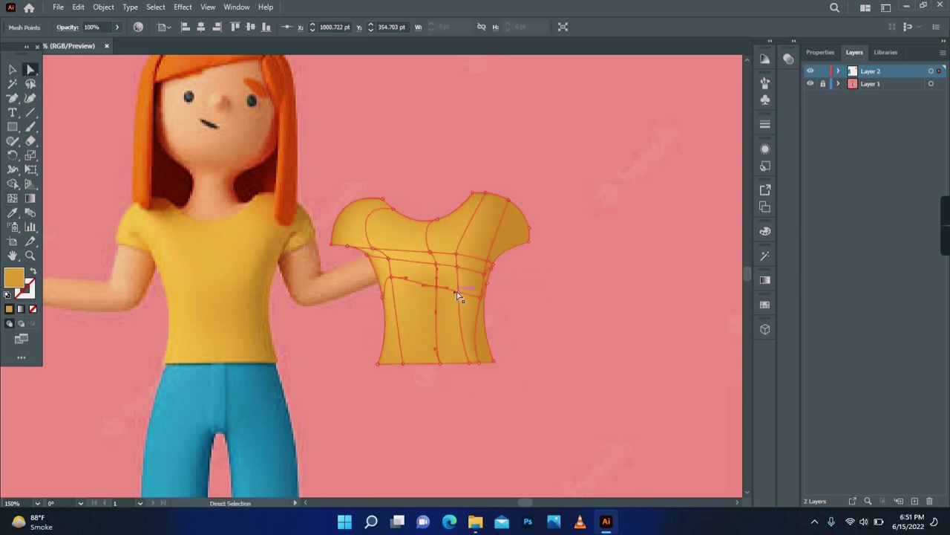
Select the mesh points along the hem and recolour them with a sampled light golden yellow
{"action": "key", "text": "a"}
{"action": "left_click_drag", "start_coordinate": [450, 376], "coordinate": [371, 355]}
{"action": "key", "text": "i"}
{"action": "left_click", "coordinate": [417, 243]}
{"action": "key", "text": "a"}
{"action": "left_click", "coordinate": [471, 376]}
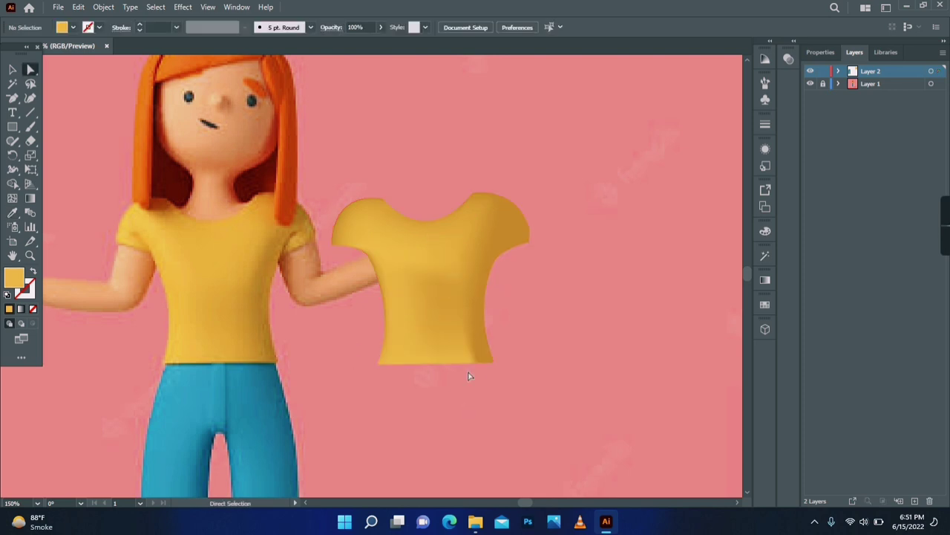
Recolour the central chest mesh point and push the hem point and side handle toward the shirt's right edge
{"action": "left_click", "coordinate": [458, 292]}
{"action": "key", "text": "i"}
{"action": "key", "text": "a"}
{"action": "left_click", "coordinate": [516, 343]}
{"action": "left_click_drag", "start_coordinate": [479, 362], "coordinate": [487, 363]}
{"action": "left_click", "coordinate": [521, 375]}
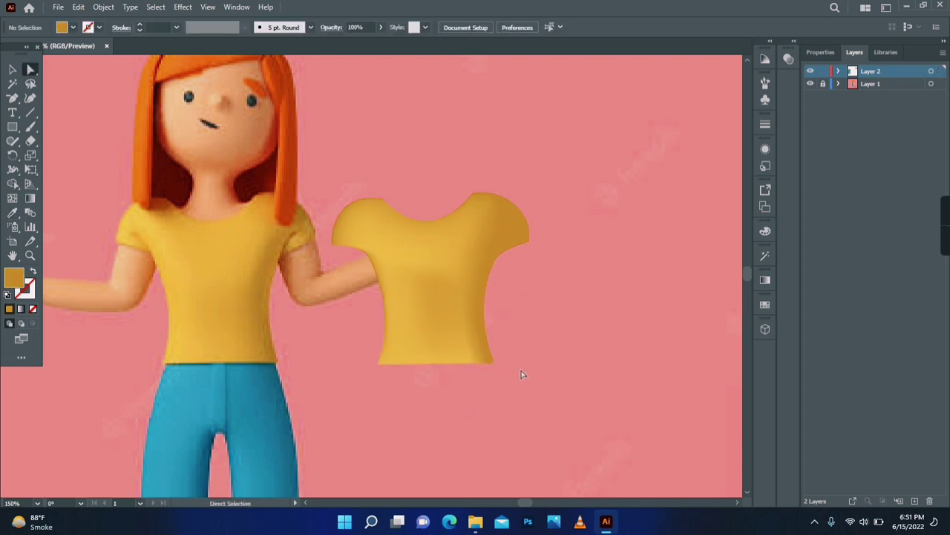
{"action": "left_click_drag", "start_coordinate": [480, 296], "coordinate": [486, 339]}
{"action": "left_click", "coordinate": [505, 371]}
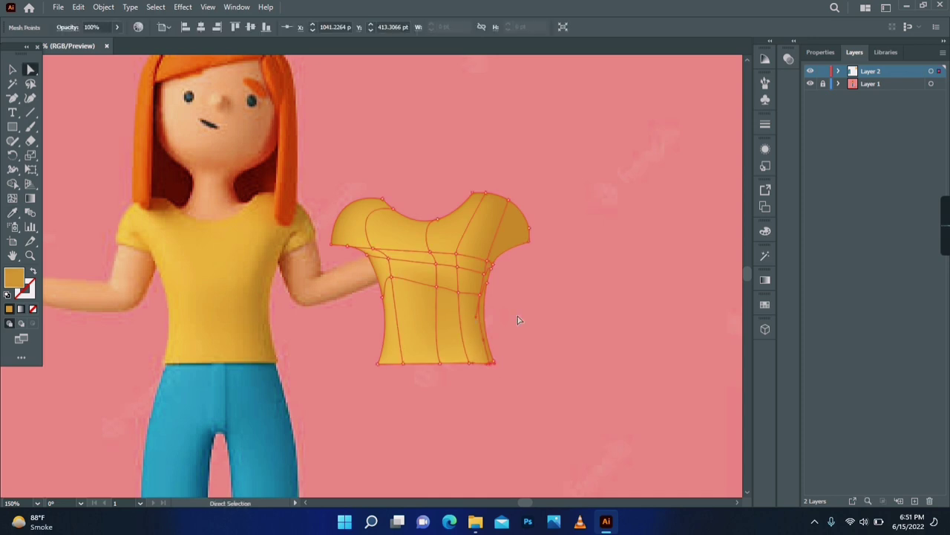
Reposition the mesh points below the left armpit and adjust the points along the centre of the chest
{"action": "left_click_drag", "start_coordinate": [388, 259], "coordinate": [398, 267]}
{"action": "left_click_drag", "start_coordinate": [391, 278], "coordinate": [434, 264]}
{"action": "left_click", "coordinate": [437, 286]}
{"action": "left_click", "coordinate": [550, 318]}
{"action": "left_click", "coordinate": [438, 268]}
{"action": "left_click", "coordinate": [529, 286]}
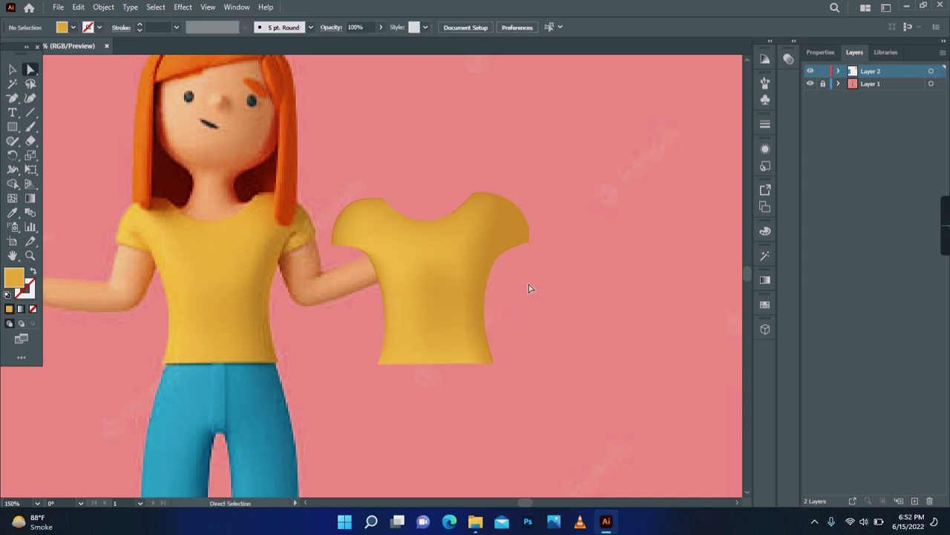
Add mesh rows through the right sleeve and colour the sleeve point with a sampled mustard shade
{"action": "left_click", "coordinate": [13, 199]}
{"action": "left_click", "coordinate": [512, 243]}
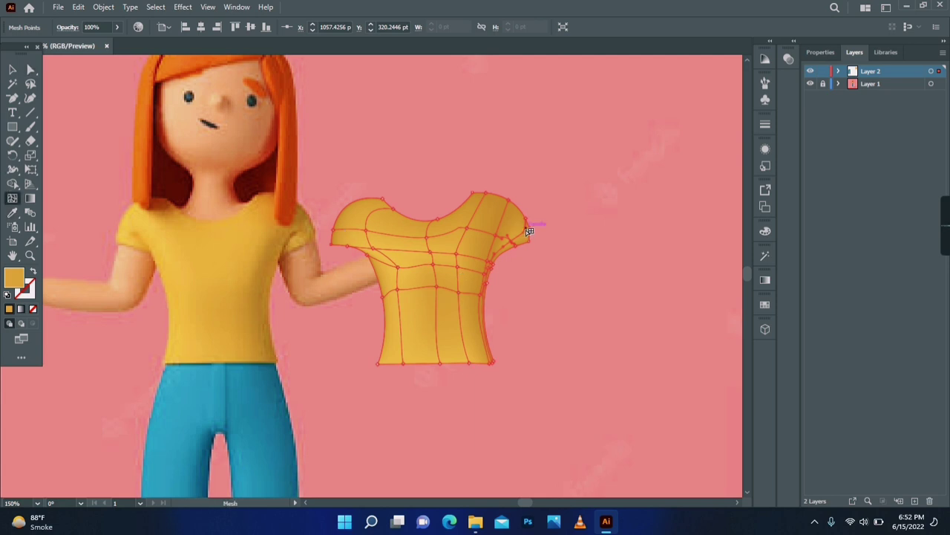
{"action": "left_click", "coordinate": [524, 238]}
{"action": "key", "text": "i"}
{"action": "left_click", "coordinate": [515, 212]}
{"action": "key", "text": "a"}
{"action": "left_click", "coordinate": [549, 265]}
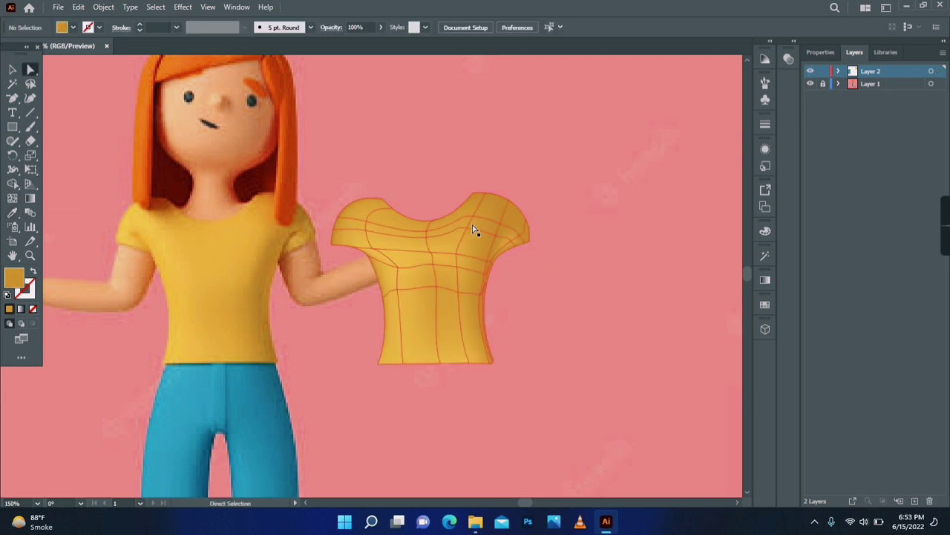
Add mesh lines along the fold between the right sleeve and chest, shading them darker brown
{"action": "key", "text": "z"}
{"action": "left_click", "coordinate": [525, 242]}
{"action": "left_click_drag", "start_coordinate": [323, 274], "coordinate": [483, 228]}
{"action": "key", "text": "u"}
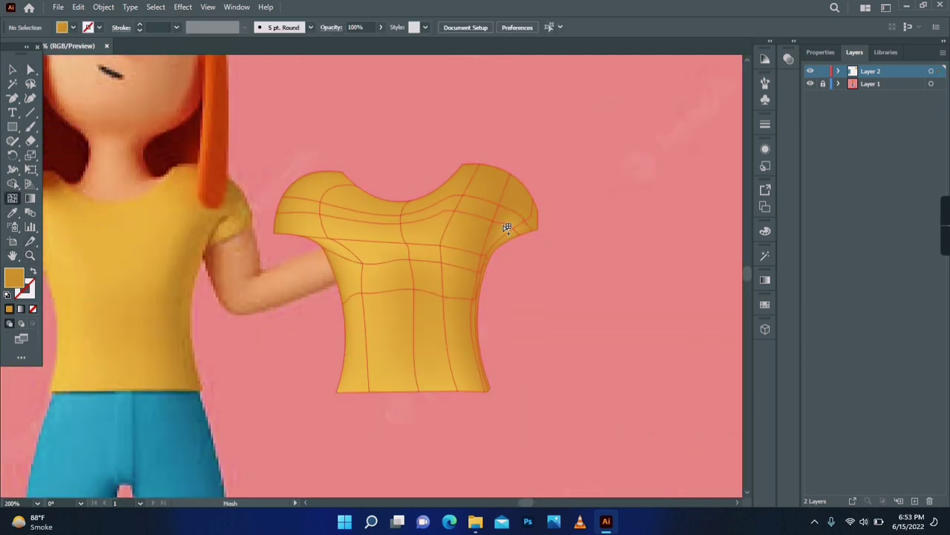
{"action": "left_click", "coordinate": [507, 227]}
{"action": "key", "text": "i"}
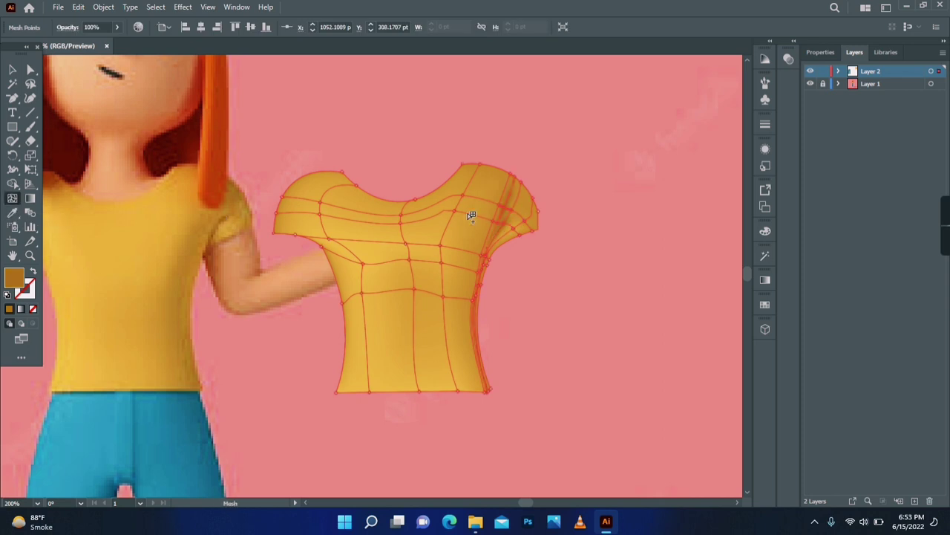
{"action": "key", "text": "a"}
{"action": "left_click", "coordinate": [525, 266]}
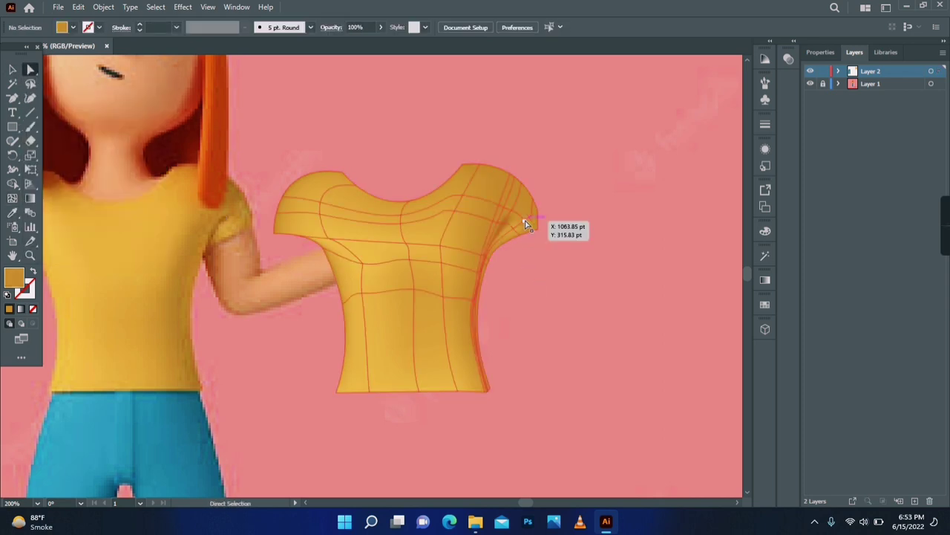
Drag the mesh points and handles at the right sleeve fold so the dark crease narrows toward the armpit
{"action": "left_click", "coordinate": [508, 226]}
{"action": "left_click_drag", "start_coordinate": [513, 225], "coordinate": [511, 223]}
{"action": "left_click", "coordinate": [29, 255]}
{"action": "left_click", "coordinate": [519, 231]}
{"action": "left_click", "coordinate": [357, 285]}
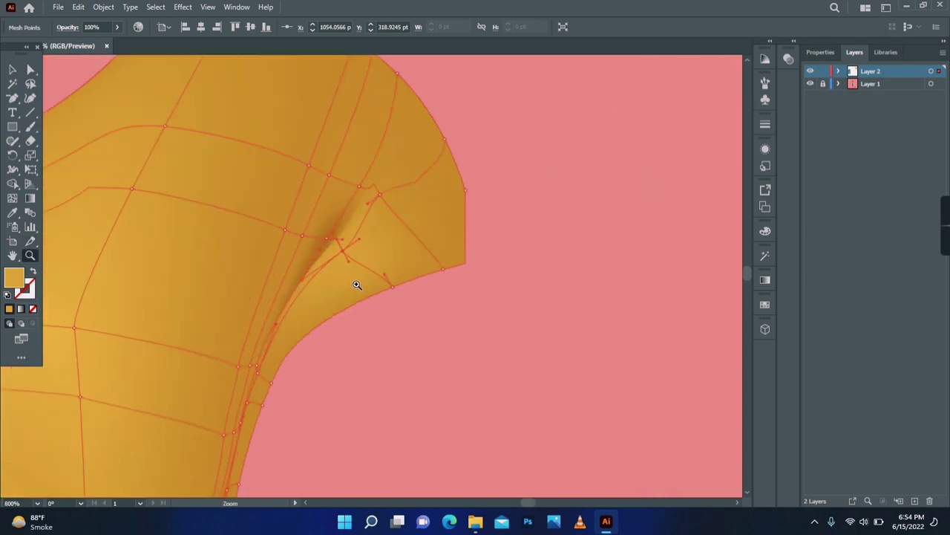
{"action": "left_click_drag", "start_coordinate": [337, 257], "coordinate": [322, 225]}
{"action": "left_click_drag", "start_coordinate": [300, 341], "coordinate": [301, 288]}
{"action": "left_click_drag", "start_coordinate": [257, 320], "coordinate": [281, 328]}
{"action": "mouse_move", "coordinate": [257, 312]}
{"action": "left_mouse_down"}
{"action": "mouse_move", "coordinate": [286, 320]}
{"action": "mouse_move", "coordinate": [269, 324]}
{"action": "left_mouse_up"}
{"action": "left_click_drag", "start_coordinate": [291, 328], "coordinate": [291, 284]}
Sample a colour for the crease point and move the mesh points around the right armpit outward
{"action": "key", "text": "i"}
{"action": "left_click", "coordinate": [300, 247]}
{"action": "key", "text": "a"}
{"action": "left_click_drag", "start_coordinate": [289, 359], "coordinate": [293, 352]}
{"action": "left_click_drag", "start_coordinate": [242, 370], "coordinate": [282, 349]}
{"action": "left_click", "coordinate": [319, 306]}
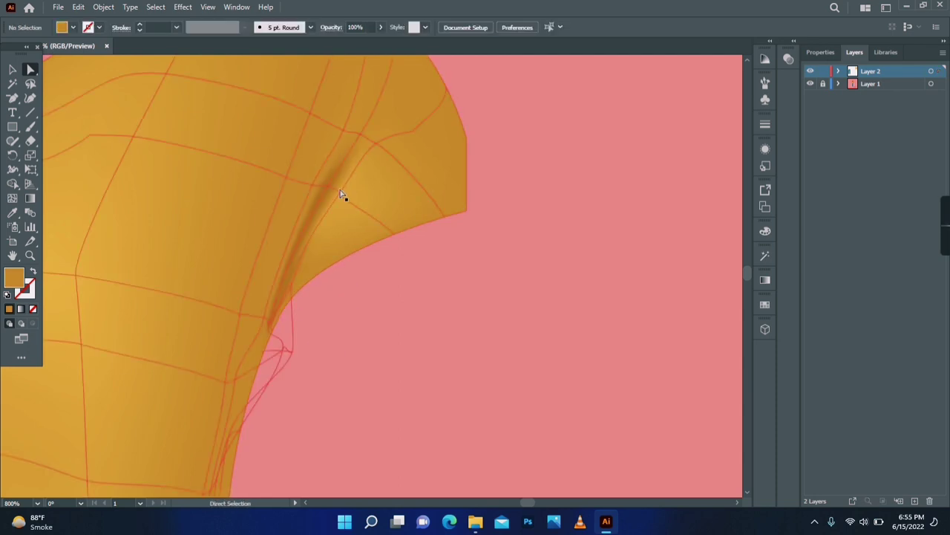
Darken the mesh point on the right sleeve crease with a brown sampled from the existing shadow
{"action": "left_click", "coordinate": [340, 193]}
{"action": "scroll", "coordinate": [102, 284], "scroll_direction": "down", "scroll_amount": 5}
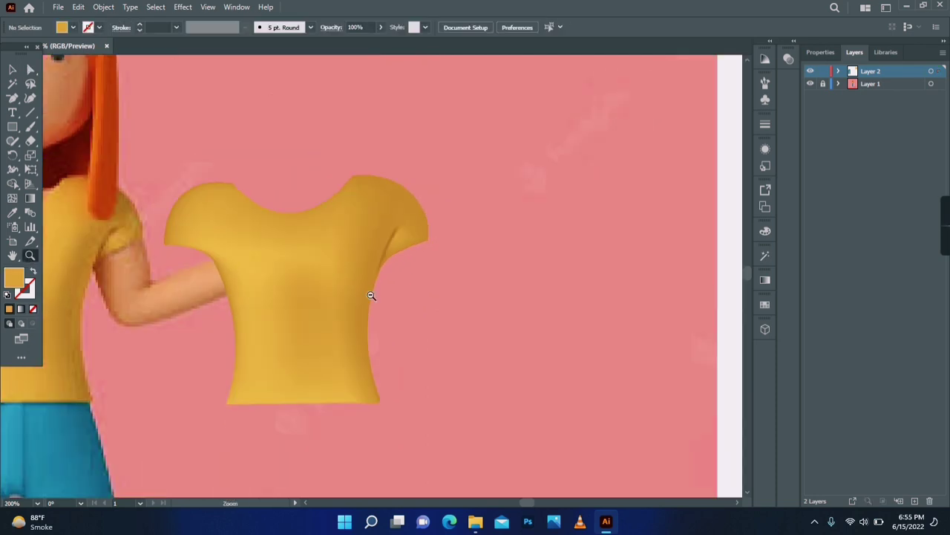
{"action": "scroll", "coordinate": [371, 293], "scroll_direction": "up", "scroll_amount": 5}
{"action": "left_click", "coordinate": [321, 302]}
{"action": "key", "text": "i"}
{"action": "left_click", "coordinate": [347, 233]}
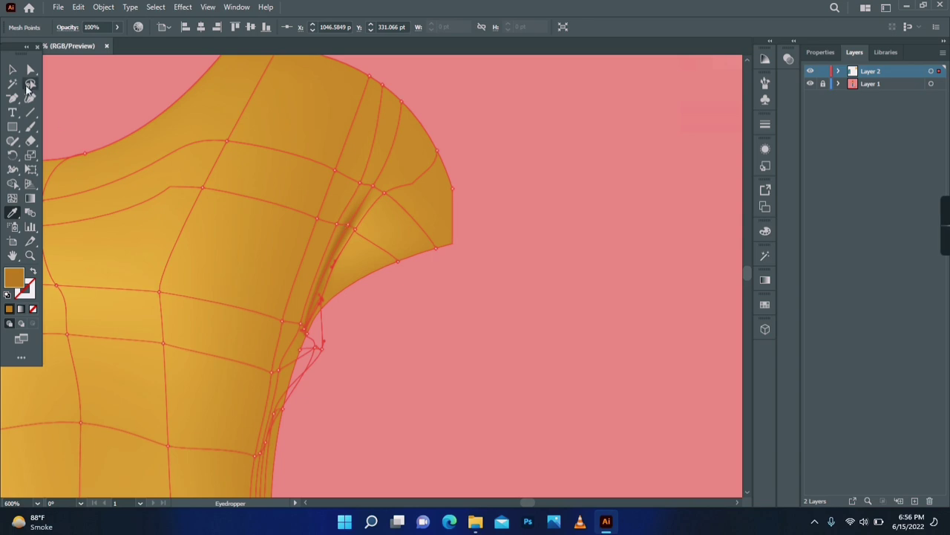
Extend the brown shading of the right sleeve crease to the mesh points at the armpit
{"action": "left_click", "coordinate": [30, 255]}
{"action": "left_click", "coordinate": [360, 306]}
{"action": "left_click", "coordinate": [30, 69]}
{"action": "left_click", "coordinate": [214, 367]}
{"action": "left_click", "coordinate": [13, 212]}
{"action": "left_click", "coordinate": [238, 297]}
{"action": "left_click", "coordinate": [13, 69]}
{"action": "left_click", "coordinate": [334, 356]}
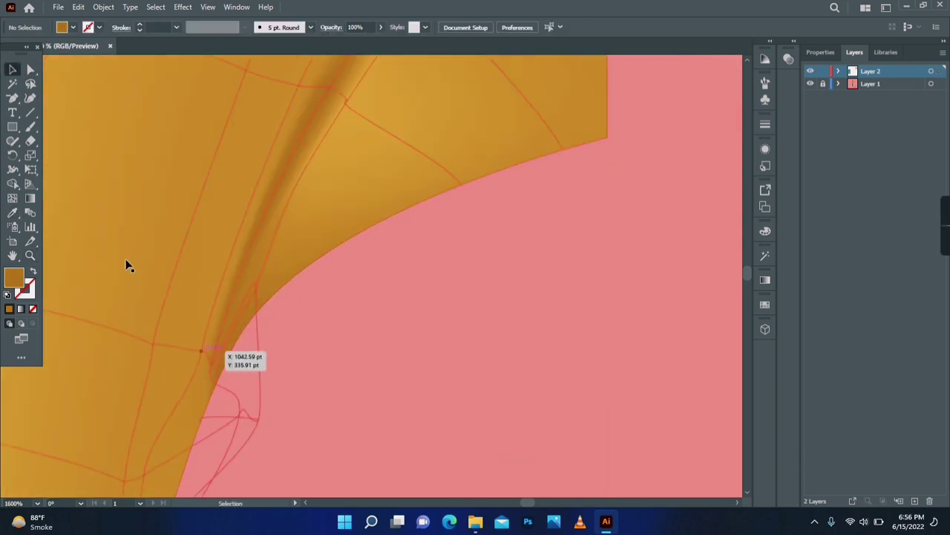
{"action": "key", "text": "a"}
{"action": "left_click", "coordinate": [216, 362]}
Brighten the left sleeve's mesh point with light yellow sampled from the reference sleeve
{"action": "double_click", "coordinate": [32, 257]}
{"action": "left_click", "coordinate": [229, 271]}
{"action": "left_click", "coordinate": [229, 272]}
{"action": "left_click", "coordinate": [229, 272]}
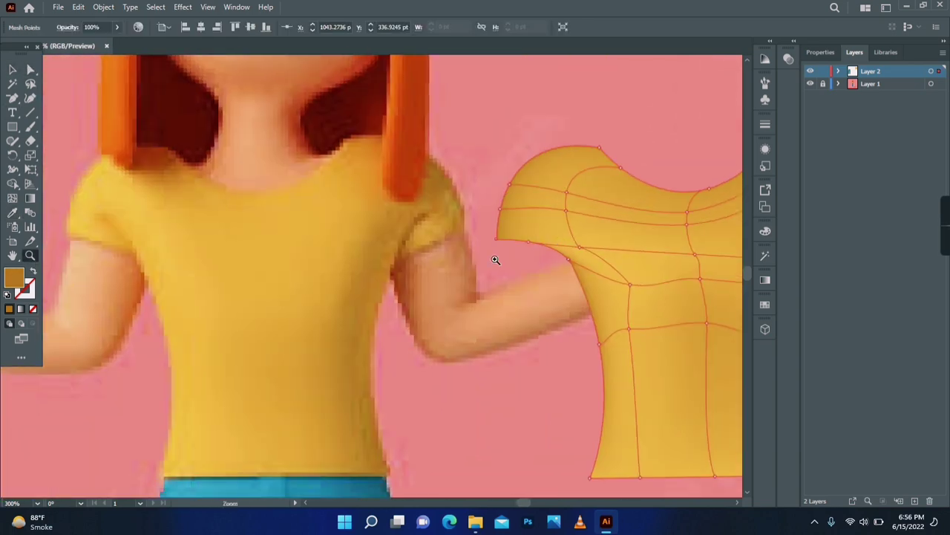
{"action": "left_click", "coordinate": [520, 210]}
{"action": "key", "text": "i"}
{"action": "left_click", "coordinate": [94, 191]}
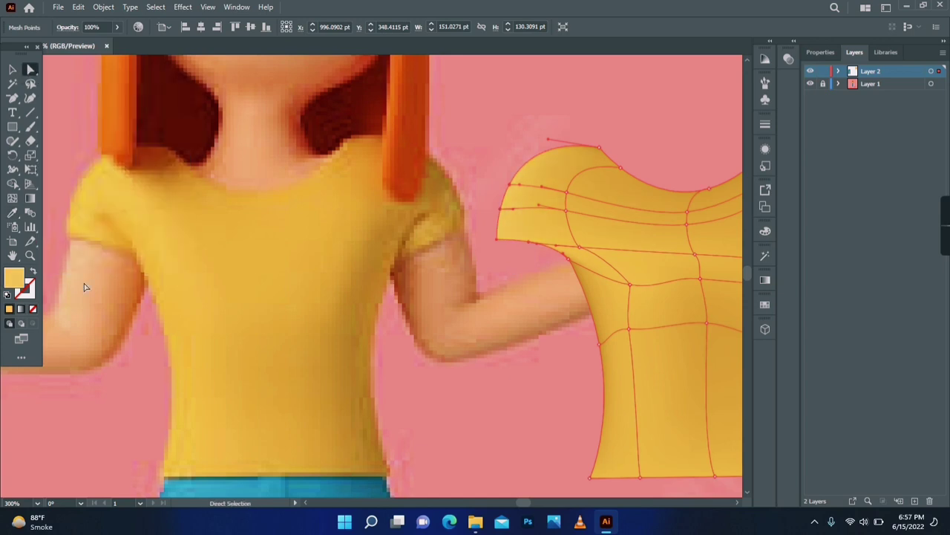
Add a mesh line along the left shoulder edge and colour its point dark brown sampled beneath the hair
{"action": "left_click", "coordinate": [555, 149]}
{"action": "left_click", "coordinate": [552, 150]}
{"action": "key", "text": "a"}
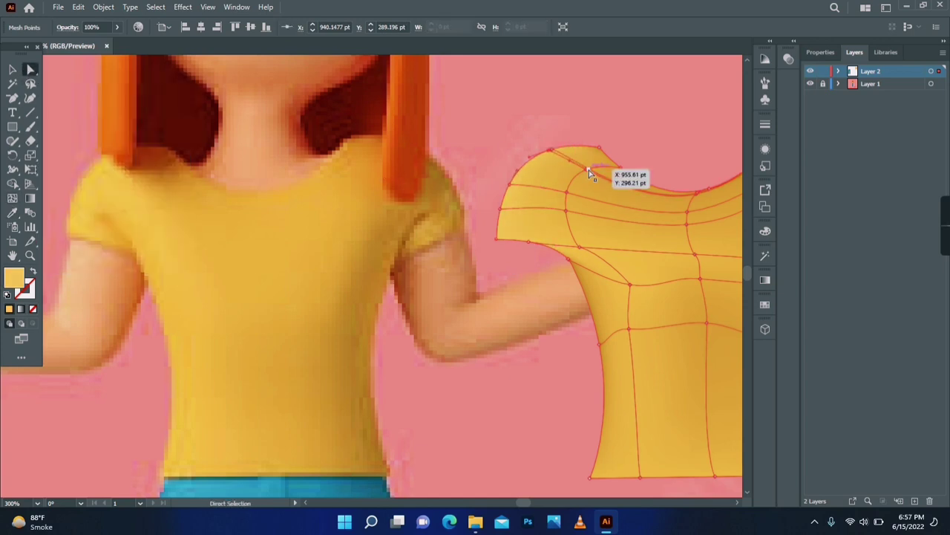
{"action": "left_click", "coordinate": [587, 170]}
{"action": "left_click_drag", "start_coordinate": [557, 149], "coordinate": [549, 150]}
{"action": "key", "text": "i"}
{"action": "left_click", "coordinate": [162, 156]}
Add a mesh line beside the left collar and soften the shoulder shadow with ochre sampled from the reference
{"action": "key", "text": "u"}
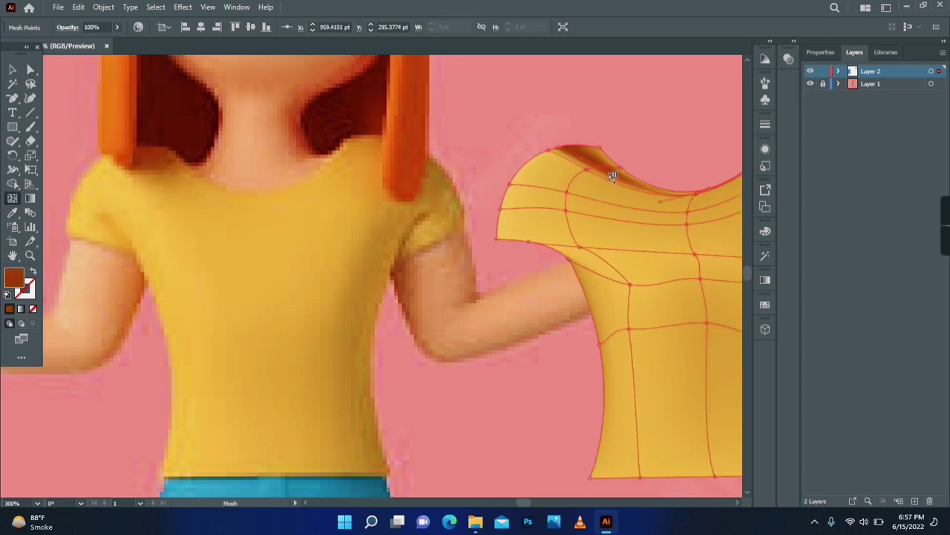
{"action": "left_click", "coordinate": [609, 174]}
{"action": "key", "text": "a"}
{"action": "left_click", "coordinate": [599, 166]}
{"action": "key", "text": "i"}
{"action": "left_click", "coordinate": [155, 167]}
{"action": "left_click", "coordinate": [171, 171]}
{"action": "key", "text": "a"}
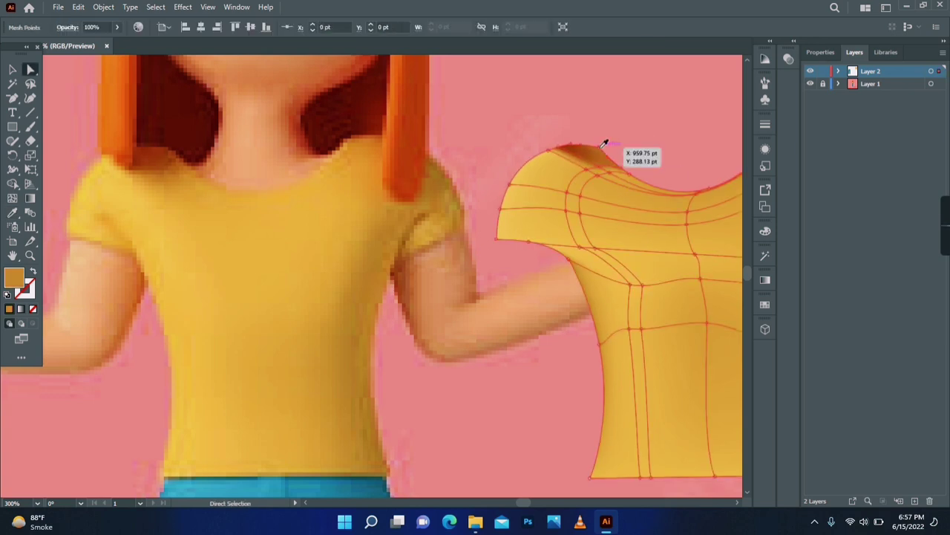
Refine the colour of the mesh point at the lower edge of the left shoulder shadow
{"action": "left_click", "coordinate": [727, 152]}
{"action": "left_click", "coordinate": [609, 173]}
{"action": "key", "text": "i"}
{"action": "key", "text": "a"}
{"action": "left_click", "coordinate": [454, 217]}
Add a mesh line across the left sleeve above the armpit and move its points towards the sleeve's hem
{"action": "key", "text": "u"}
{"action": "left_click", "coordinate": [536, 225]}
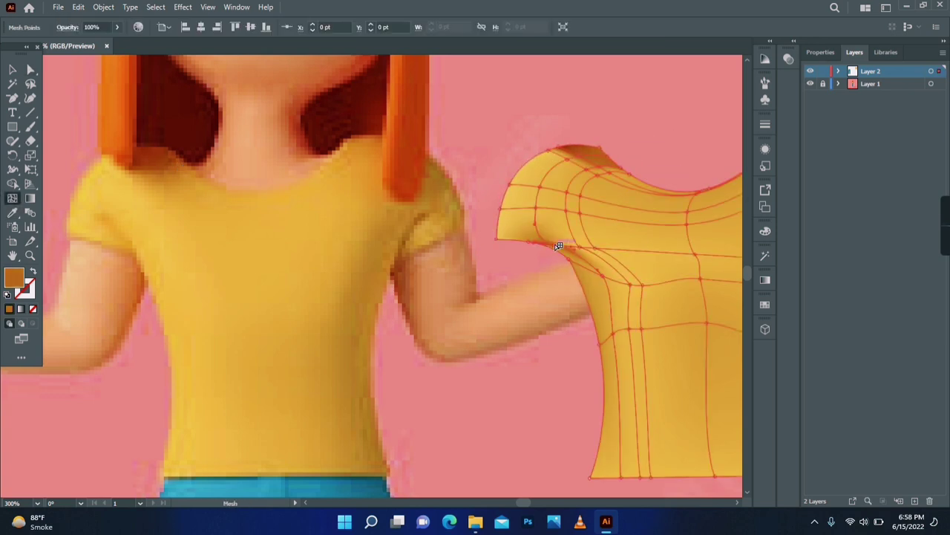
{"action": "key", "text": "i"}
{"action": "left_click_drag", "start_coordinate": [540, 227], "coordinate": [536, 242]}
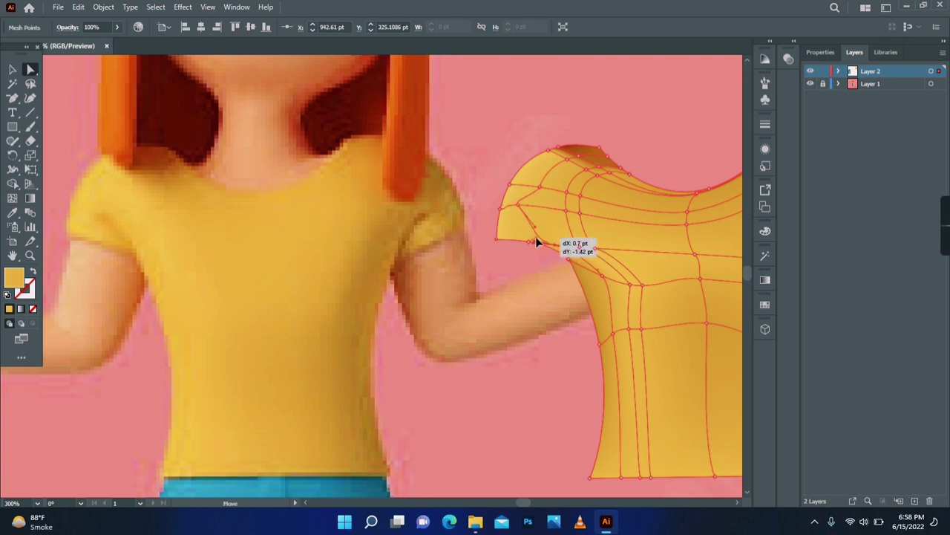
{"action": "left_click", "coordinate": [598, 392]}
{"action": "left_click_drag", "start_coordinate": [518, 204], "coordinate": [517, 209]}
Reposition the new mesh point near the left sleeve's outer edge so the line runs diagonally to the armpit
{"action": "key", "text": "ctrl+space"}
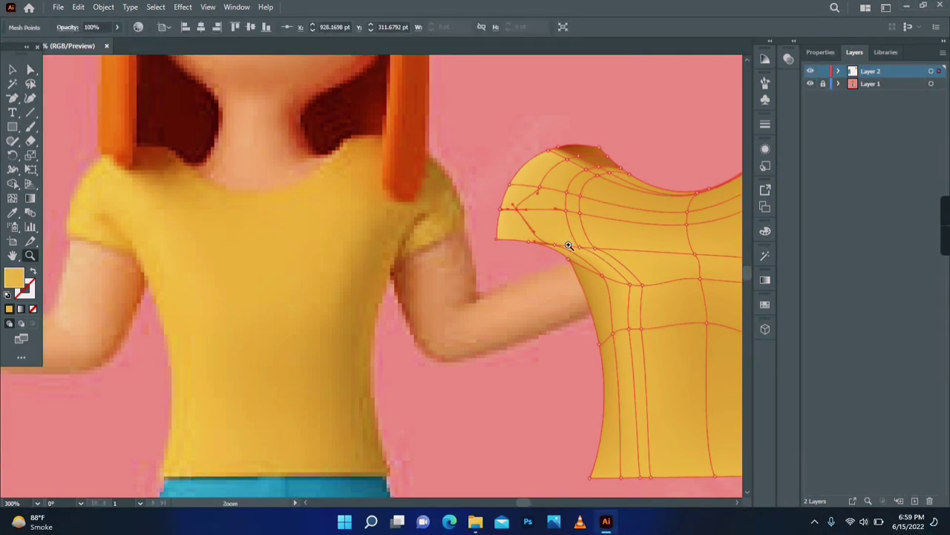
{"action": "left_click", "coordinate": [569, 245]}
{"action": "left_click_drag", "start_coordinate": [269, 264], "coordinate": [288, 200]}
{"action": "left_click", "coordinate": [97, 175]}
{"action": "left_click_drag", "start_coordinate": [196, 136], "coordinate": [188, 139]}
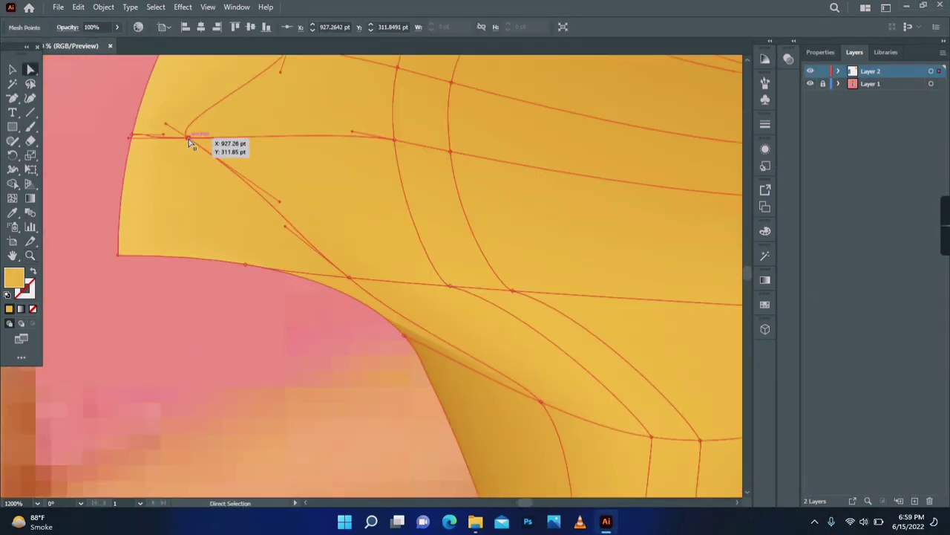
Add mesh lines on both sides of the left sleeve's diagonal fold and shift the fold's armpit-end point
{"action": "key", "text": "u"}
{"action": "left_click", "coordinate": [194, 142]}
{"action": "left_click", "coordinate": [333, 275]}
{"action": "left_click", "coordinate": [364, 279]}
{"action": "key", "text": "a"}
{"action": "left_click_drag", "start_coordinate": [349, 277], "coordinate": [352, 285]}
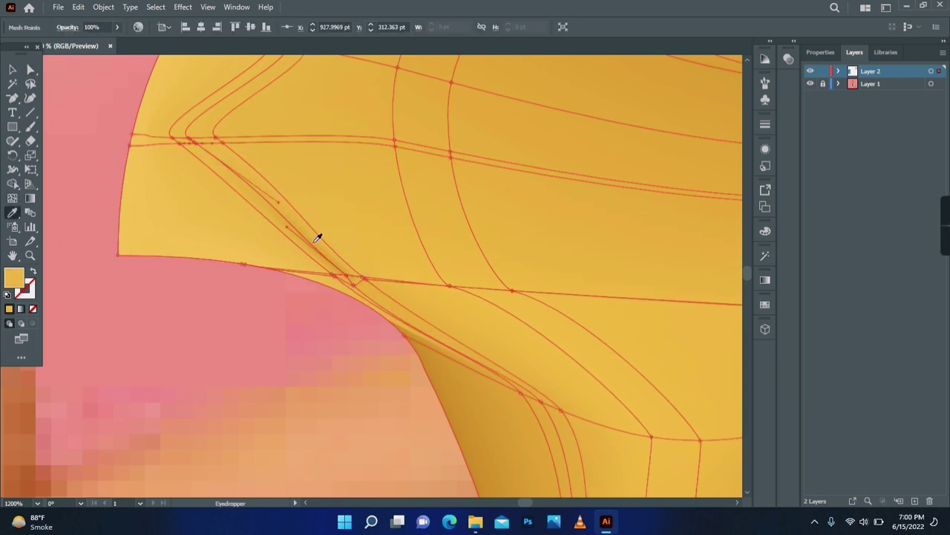
Darken the left sleeve's fold line with a deeper ochre sampled from the shirt
{"action": "left_click", "coordinate": [314, 242]}
{"action": "key", "text": "ctrl+alt+space"}
{"action": "left_click", "coordinate": [366, 286]}
{"action": "left_click", "coordinate": [366, 286]}
{"action": "key", "text": "v"}
{"action": "left_click", "coordinate": [297, 296]}
{"action": "key", "text": "ctrl+space"}
{"action": "left_click", "coordinate": [438, 264]}
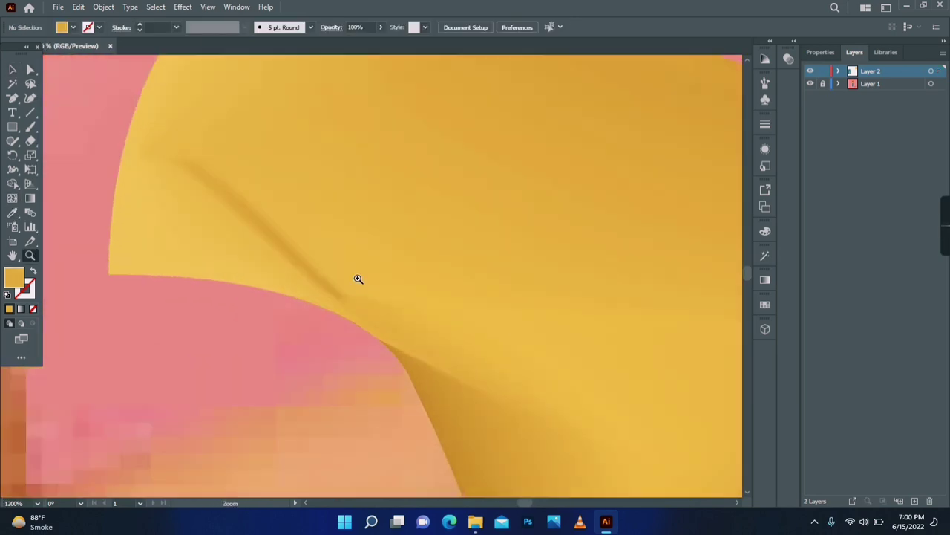
Bend the left sleeve's fold into a curve by moving its mesh points and direction handles
{"action": "key", "text": "a"}
{"action": "left_click", "coordinate": [297, 230]}
{"action": "mouse_move", "coordinate": [162, 165]}
{"action": "left_mouse_down"}
{"action": "mouse_move", "coordinate": [155, 184]}
{"action": "mouse_move", "coordinate": [176, 170]}
{"action": "left_mouse_up"}
{"action": "left_click_drag", "start_coordinate": [261, 237], "coordinate": [282, 198]}
{"action": "left_click", "coordinate": [207, 164]}
{"action": "left_click", "coordinate": [156, 184]}
{"action": "left_click_drag", "start_coordinate": [209, 220], "coordinate": [226, 201]}
{"action": "left_click_drag", "start_coordinate": [349, 293], "coordinate": [279, 194]}
Blend the armpit end of the left sleeve's fold by recolouring its mesh points with yellow sampled from the adjacent shirt
{"action": "left_click", "coordinate": [325, 255]}
{"action": "key", "text": "i"}
{"action": "left_click", "coordinate": [347, 251]}
{"action": "left_click_drag", "start_coordinate": [285, 279], "coordinate": [219, 304]}
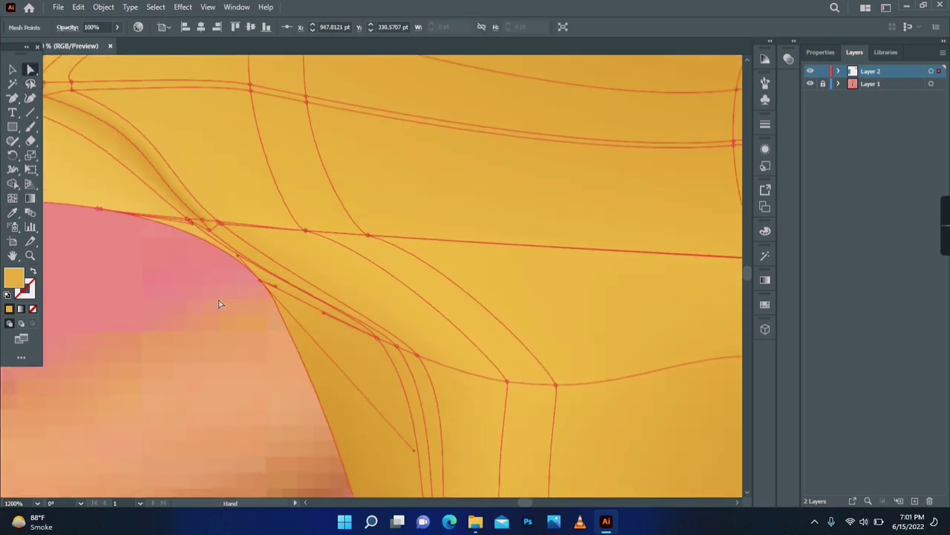
{"action": "left_click", "coordinate": [219, 303]}
{"action": "left_click", "coordinate": [196, 218]}
{"action": "left_click", "coordinate": [208, 230]}
{"action": "key", "text": "i"}
{"action": "left_click", "coordinate": [206, 225]}
{"action": "key", "text": "a"}
{"action": "left_click", "coordinate": [215, 290]}
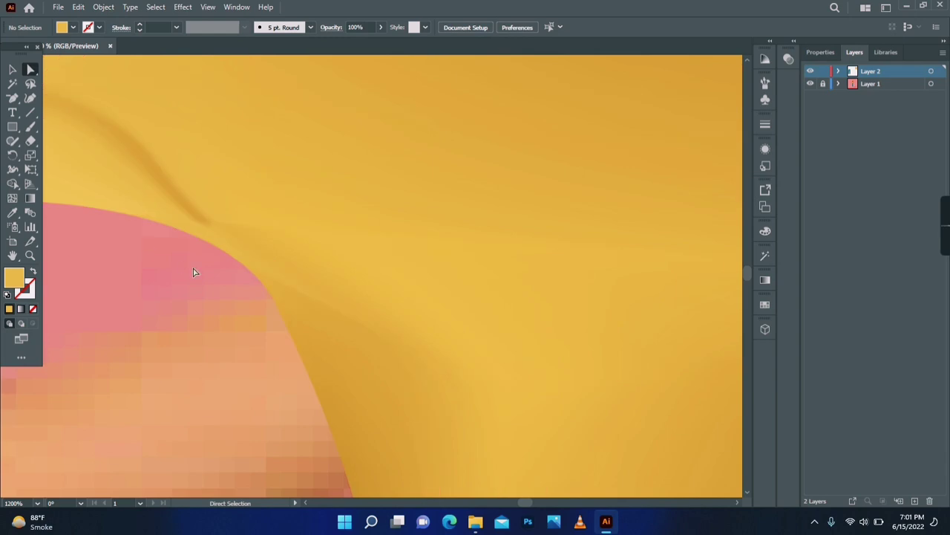
Refine the mesh around the left sleeve's fold and hem, colouring its points with ochre sampled from the shirt
{"action": "left_click", "coordinate": [292, 284]}
{"action": "left_click_drag", "start_coordinate": [198, 233], "coordinate": [282, 265]}
{"action": "left_click", "coordinate": [273, 289]}
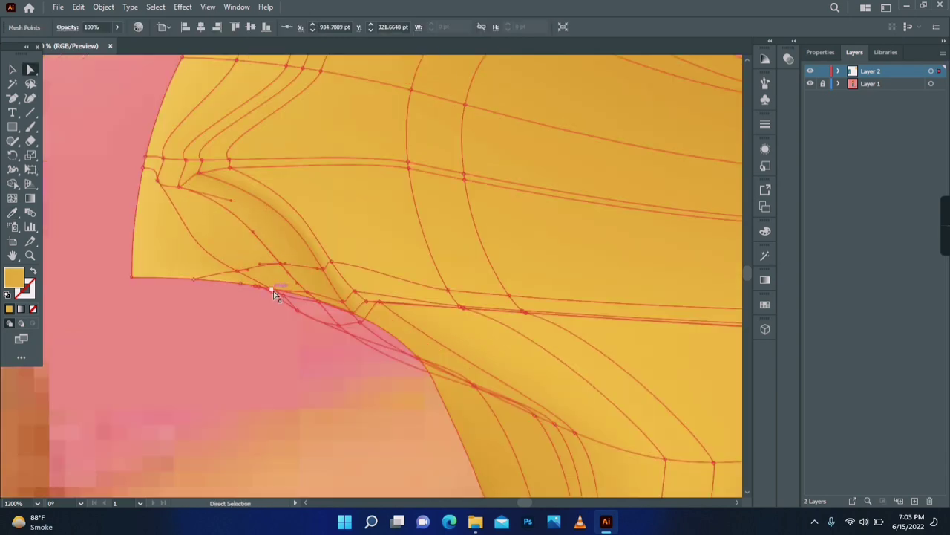
{"action": "left_click", "coordinate": [12, 213]}
{"action": "left_click", "coordinate": [209, 176]}
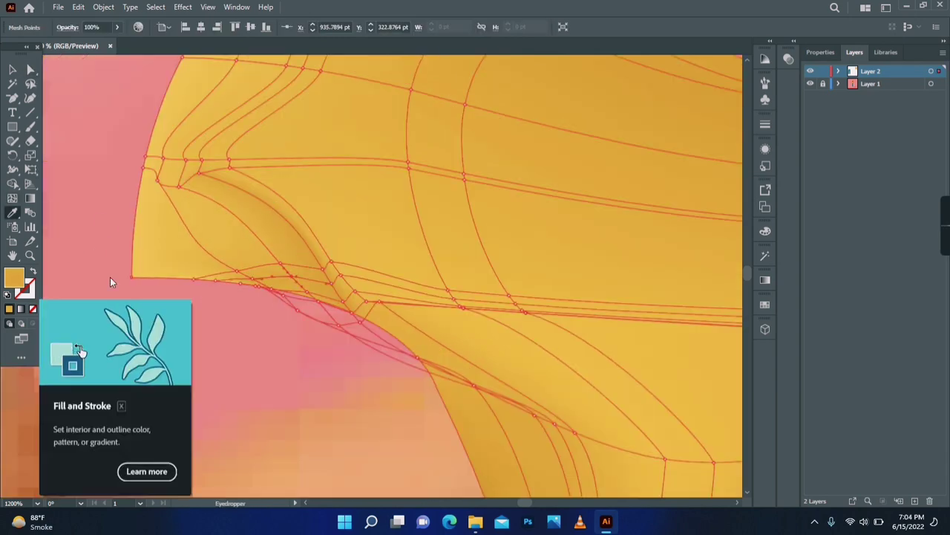
{"action": "left_click", "coordinate": [298, 236]}
{"action": "key", "text": "ctrl+0"}
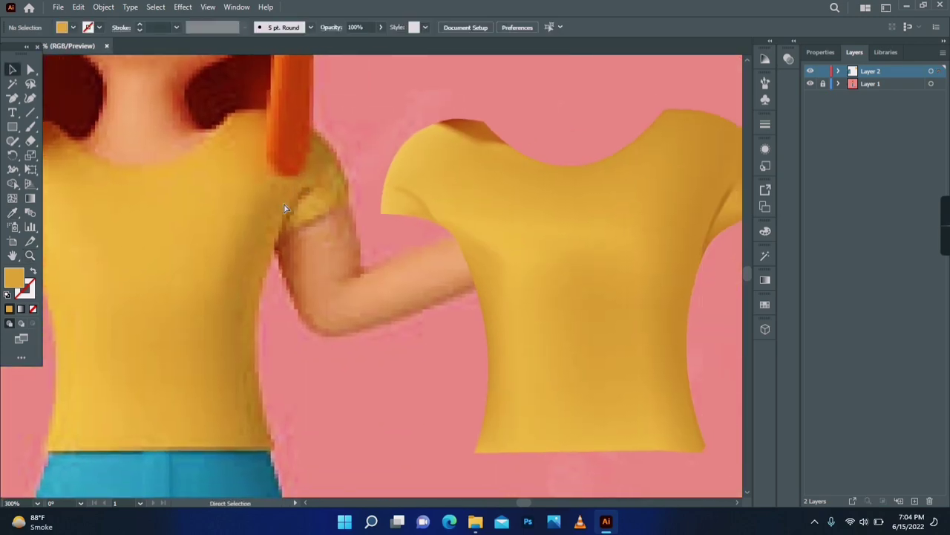
Move the shaded T-shirt onto the traced blue trousers beside the reference character
{"action": "key", "text": "ctrl+z"}
{"action": "key", "text": "ctrl+z"}
{"action": "left_click", "coordinate": [728, 416]}
{"action": "left_click_drag", "start_coordinate": [594, 312], "coordinate": [414, 321]}
{"action": "left_click", "coordinate": [29, 256]}
{"action": "left_click", "coordinate": [196, 252], "text": "alt"}
{"action": "left_click", "coordinate": [386, 291], "text": "alt"}
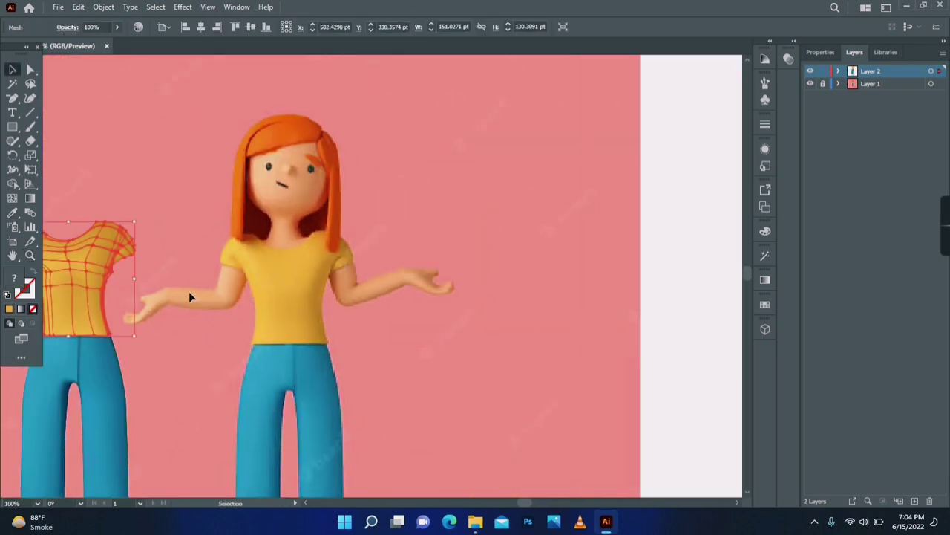
Trace the hair fringe on the reference head as a closed Pen path with a white stroke and no fill
{"action": "left_click", "coordinate": [306, 226]}
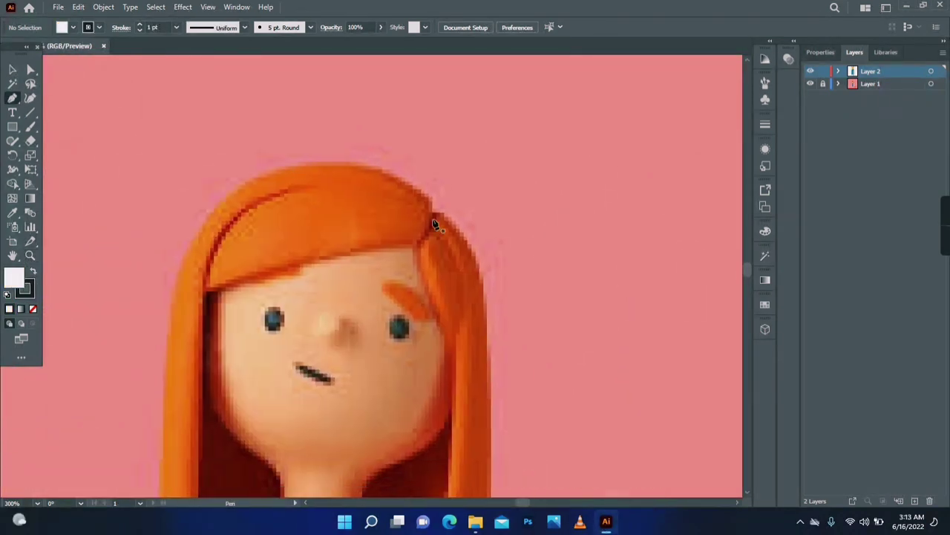
{"action": "left_click_drag", "start_coordinate": [434, 220], "coordinate": [446, 244]}
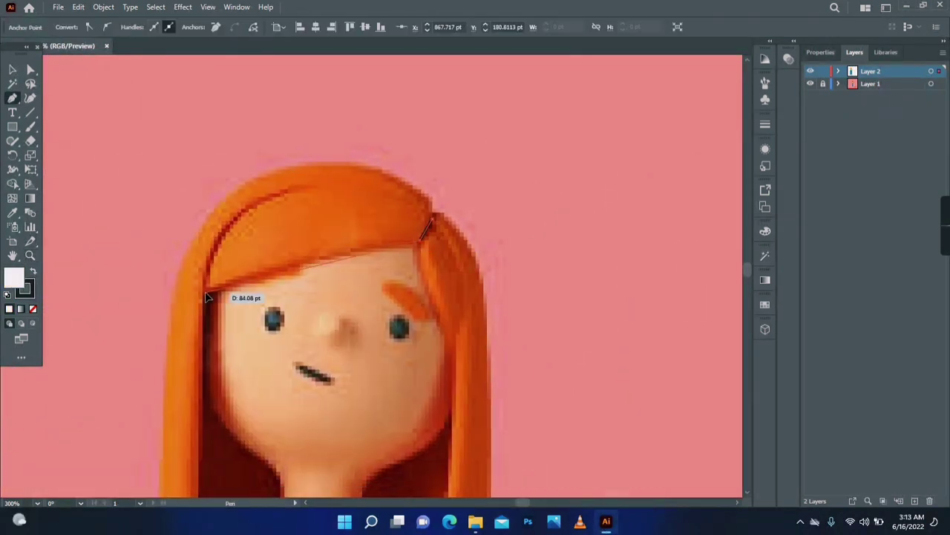
{"action": "left_click_drag", "start_coordinate": [206, 291], "coordinate": [138, 322]}
{"action": "key", "text": "shift+x"}
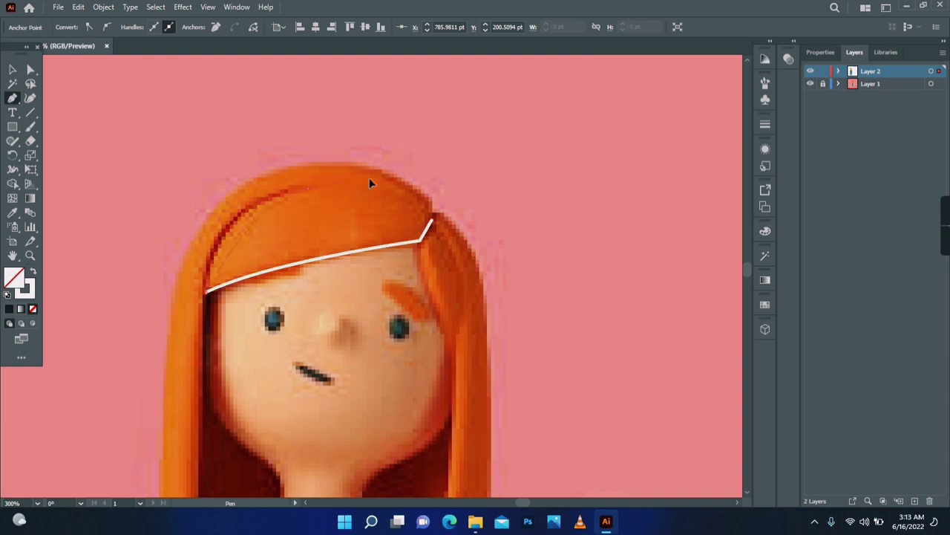
{"action": "left_click_drag", "start_coordinate": [417, 176], "coordinate": [419, 176]}
{"action": "left_click_drag", "start_coordinate": [433, 219], "coordinate": [466, 255]}
{"action": "key", "text": "v"}
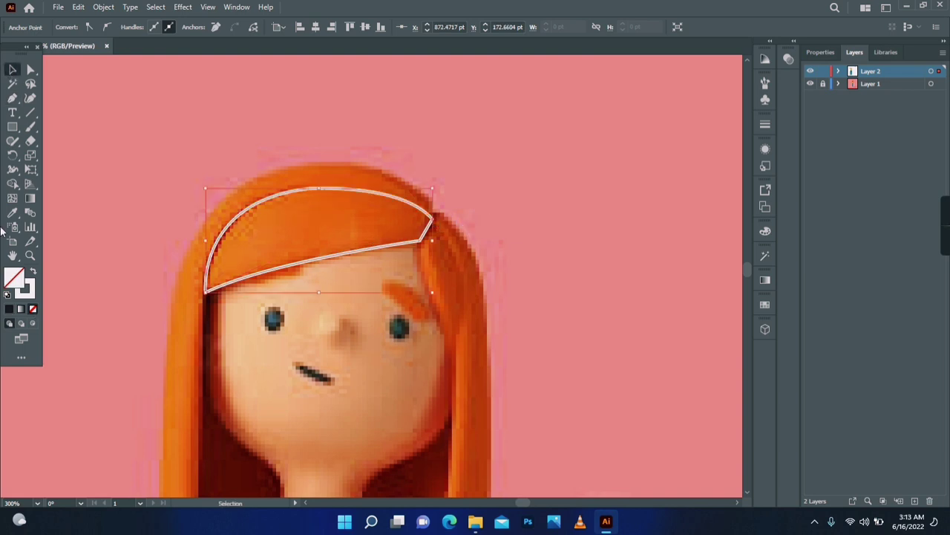
Convert the fringe outline into a white-filled gradient mesh and shift it upward off the reference hair
{"action": "key", "text": "u"}
{"action": "key", "text": "shift+x"}
{"action": "left_click", "coordinate": [422, 236]}
{"action": "left_click", "coordinate": [31, 255]}
{"action": "left_click", "coordinate": [308, 245]}
{"action": "left_click", "coordinate": [308, 245]}
{"action": "left_click", "coordinate": [12, 69]}
{"action": "left_click_drag", "start_coordinate": [129, 233], "coordinate": [123, 178]}
Adjust the direction handles of the fringe's lower mesh line so it follows the bottom edge closely
{"action": "left_click", "coordinate": [30, 69]}
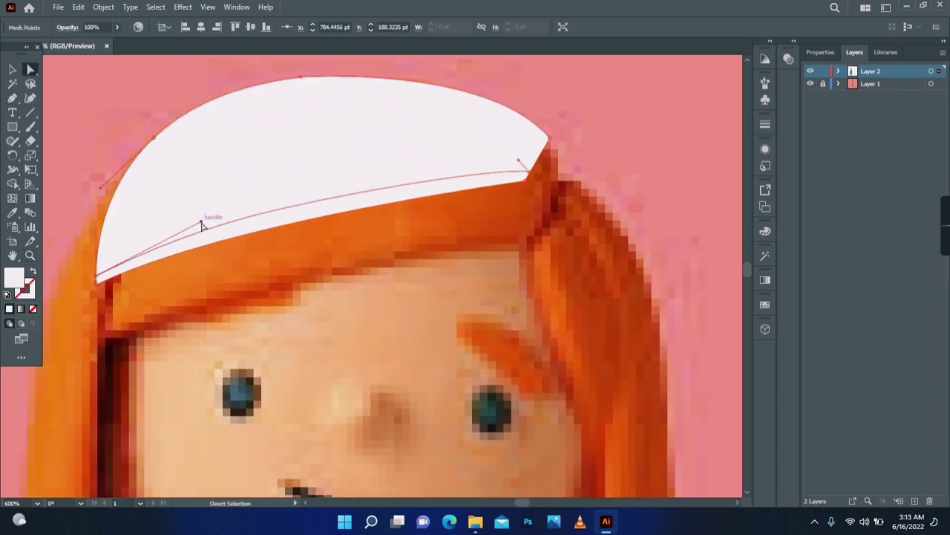
{"action": "left_click_drag", "start_coordinate": [202, 222], "coordinate": [232, 206]}
{"action": "left_click_drag", "start_coordinate": [519, 160], "coordinate": [498, 171]}
{"action": "left_click_drag", "start_coordinate": [12, 98], "coordinate": [42, 129]}
{"action": "left_click", "coordinate": [529, 173]}
{"action": "left_click", "coordinate": [30, 69]}
{"action": "left_click", "coordinate": [529, 173]}
{"action": "left_click_drag", "start_coordinate": [508, 175], "coordinate": [426, 170]}
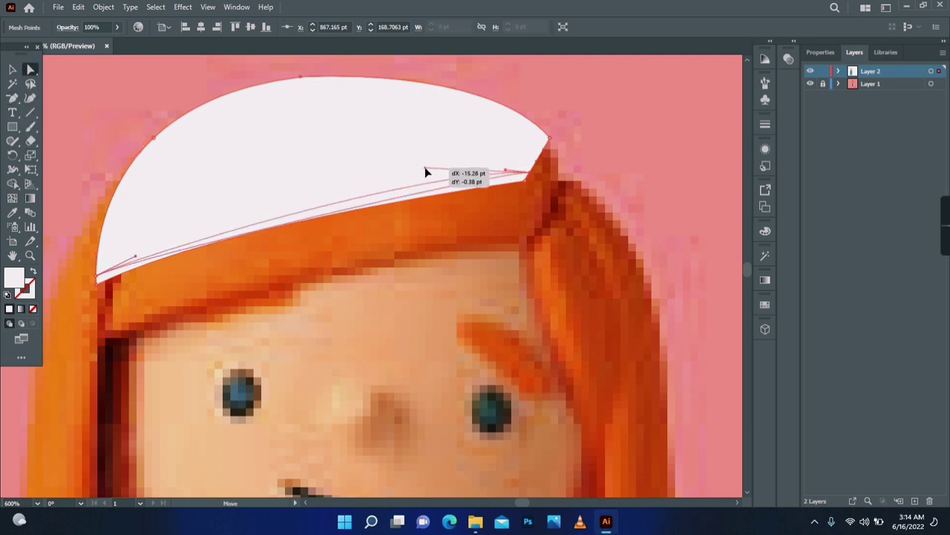
{"action": "left_click_drag", "start_coordinate": [136, 256], "coordinate": [150, 239]}
{"action": "left_click_drag", "start_coordinate": [426, 168], "coordinate": [425, 172]}
Add mesh points at the fringe's left corner and adjust their handles along the curved left edge
{"action": "left_click", "coordinate": [13, 199]}
{"action": "left_click", "coordinate": [97, 272]}
{"action": "left_click", "coordinate": [31, 70]}
{"action": "left_click_drag", "start_coordinate": [159, 229], "coordinate": [162, 229]}
{"action": "left_click", "coordinate": [12, 199]}
{"action": "left_click", "coordinate": [103, 270]}
{"action": "left_click", "coordinate": [30, 69]}
{"action": "left_click_drag", "start_coordinate": [161, 133], "coordinate": [225, 96]}
Show Layer 2 in outline mode and move the fringe mesh back over the reference hair
{"action": "left_click", "coordinate": [810, 72], "text": "ctrl"}
{"action": "left_click", "coordinate": [12, 69]}
{"action": "left_click_drag", "start_coordinate": [340, 199], "coordinate": [359, 299]}
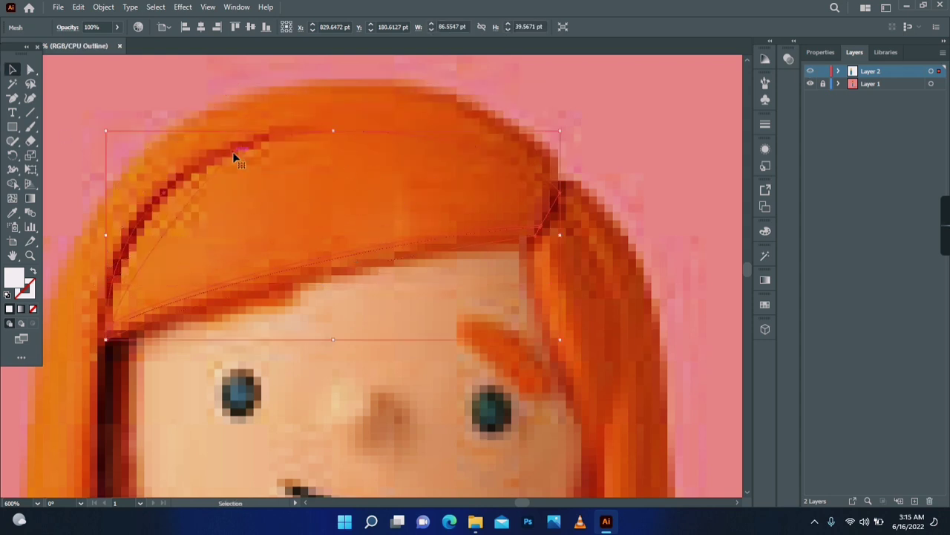
Reshape the fringe's inner left mesh line to follow the dark hair parting and add another line at the left corner
{"action": "left_click", "coordinate": [30, 69]}
{"action": "left_click_drag", "start_coordinate": [234, 152], "coordinate": [295, 127]}
{"action": "left_click", "coordinate": [309, 134]}
{"action": "left_click", "coordinate": [30, 69]}
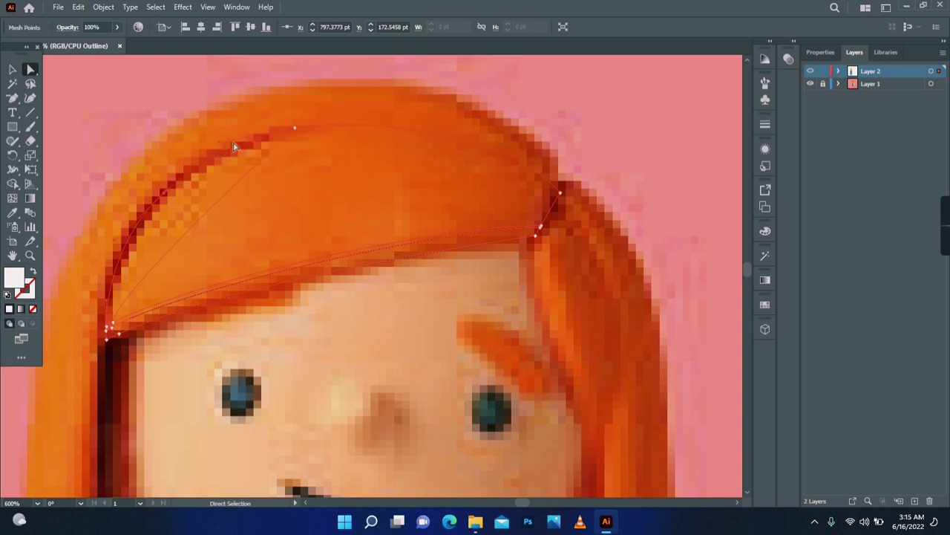
{"action": "left_click_drag", "start_coordinate": [242, 178], "coordinate": [224, 178]}
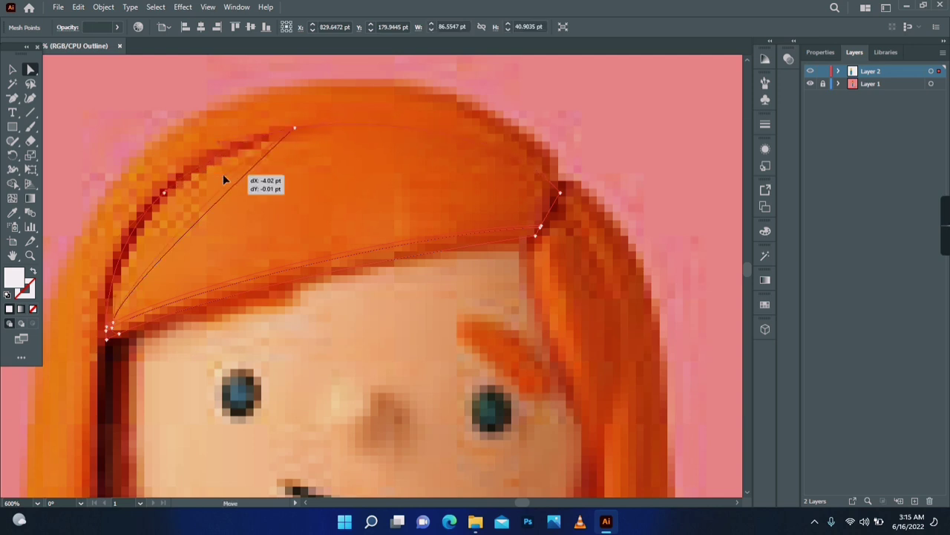
{"action": "left_click", "coordinate": [123, 321]}
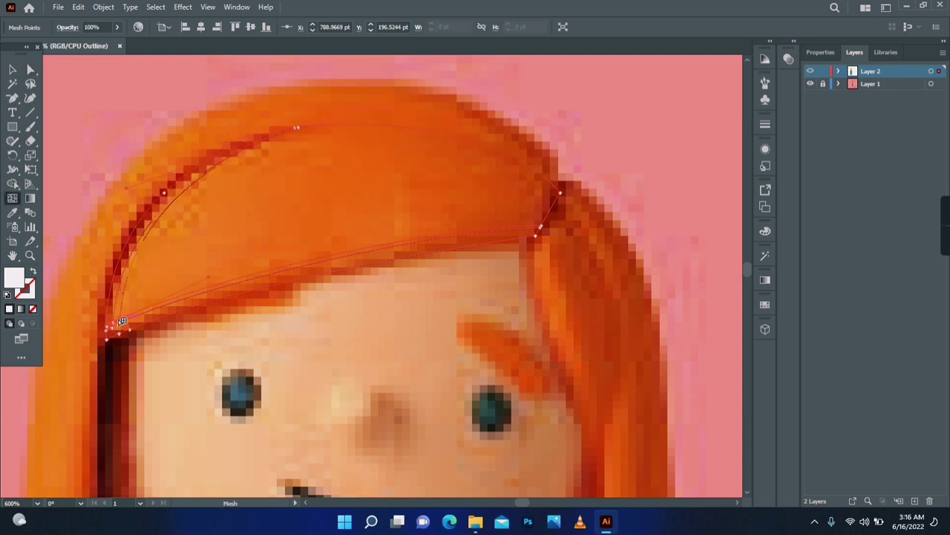
{"action": "left_click_drag", "start_coordinate": [132, 309], "coordinate": [111, 182]}
Add mesh lines through the fringe's upper right area and move their crossing point closer to the top edge
{"action": "key", "text": "u"}
{"action": "left_click_drag", "start_coordinate": [445, 153], "coordinate": [458, 125]}
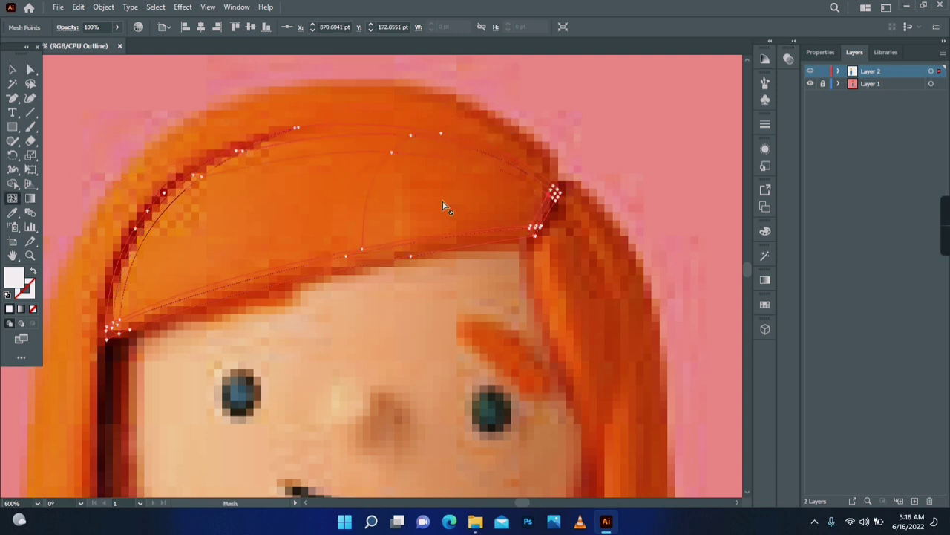
{"action": "key", "text": "a"}
{"action": "left_click_drag", "start_coordinate": [391, 151], "coordinate": [401, 146]}
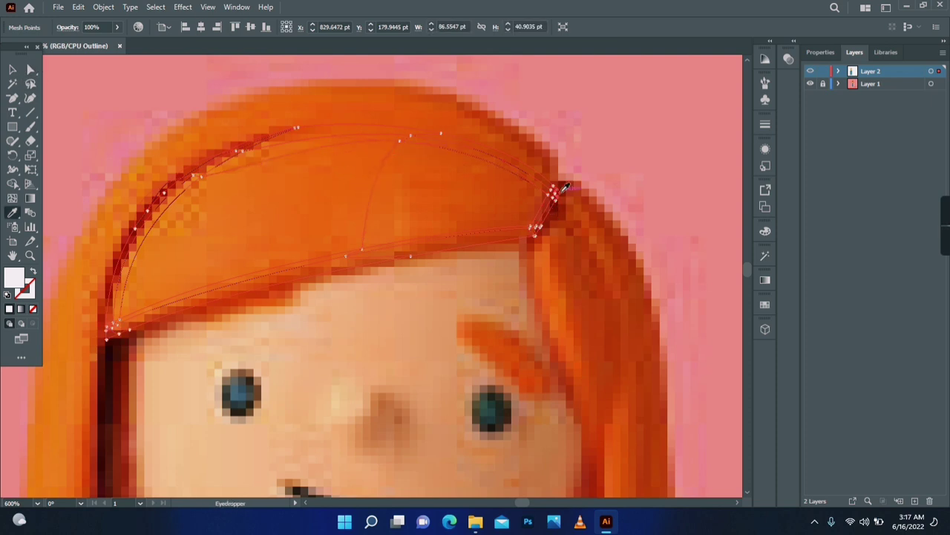
Start colouring the fringe's mesh points with red and orange tones sampled from the reference hair
{"action": "left_click", "coordinate": [559, 202]}
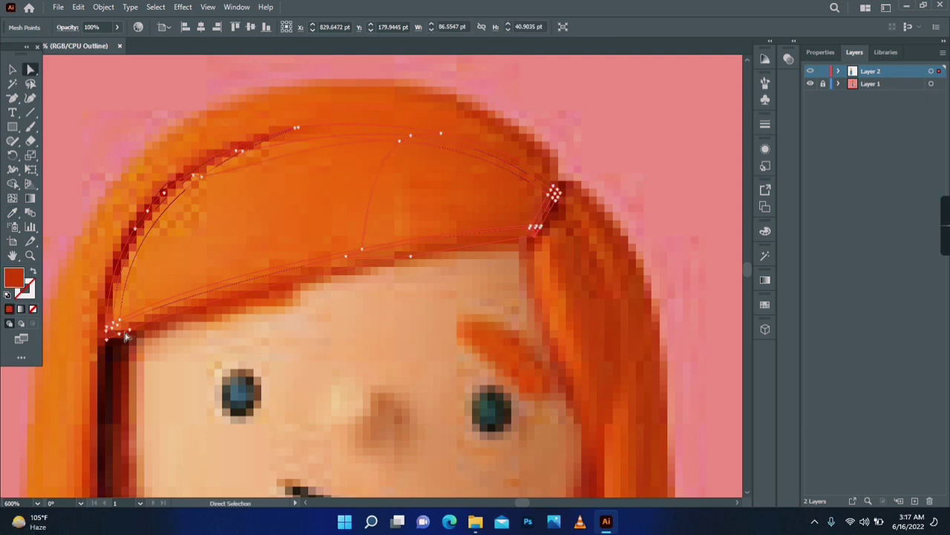
{"action": "key", "text": "i"}
{"action": "left_click", "coordinate": [561, 251]}
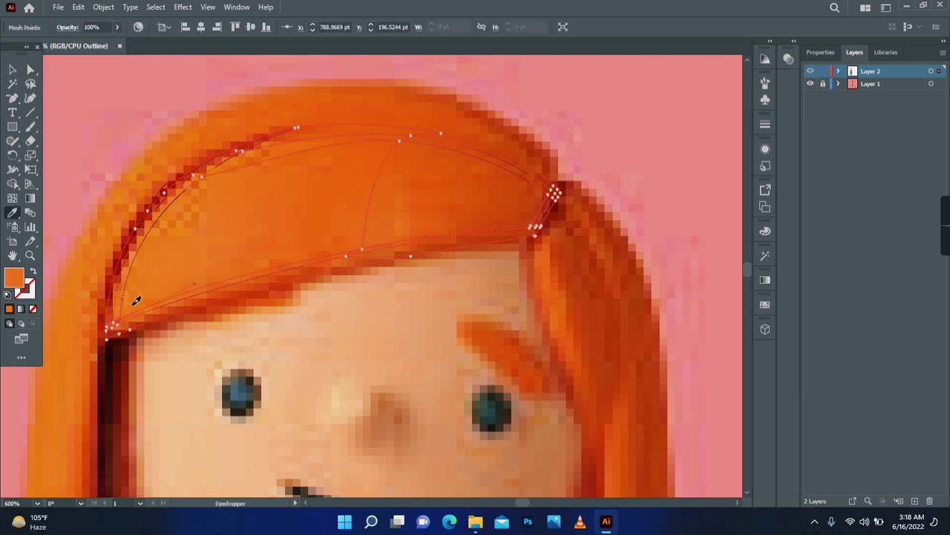
Colour the mesh points along the fringe's curved left edge with dark red sampled from the reference parting
{"action": "left_click", "coordinate": [297, 130]}
{"action": "key", "text": "i"}
{"action": "left_click", "coordinate": [183, 174]}
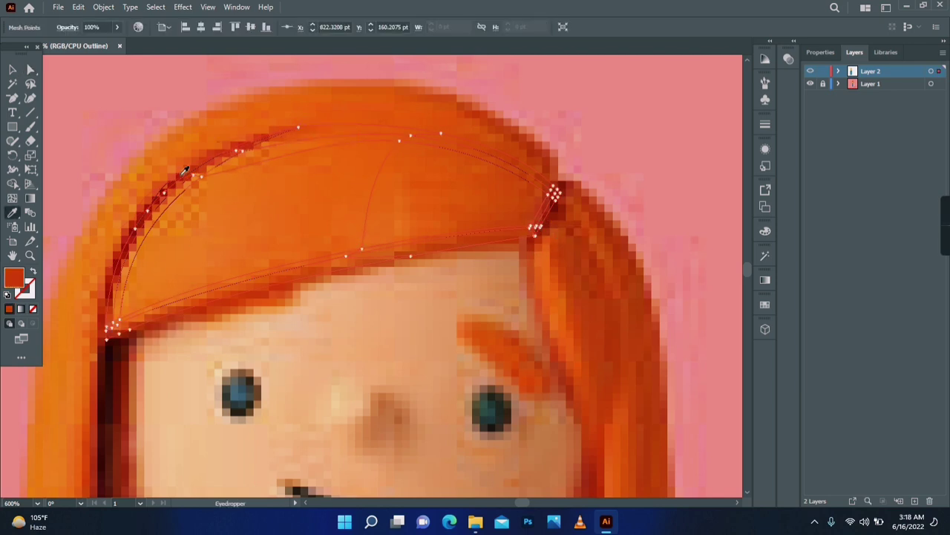
{"action": "left_click", "coordinate": [114, 327]}
{"action": "key", "text": "i"}
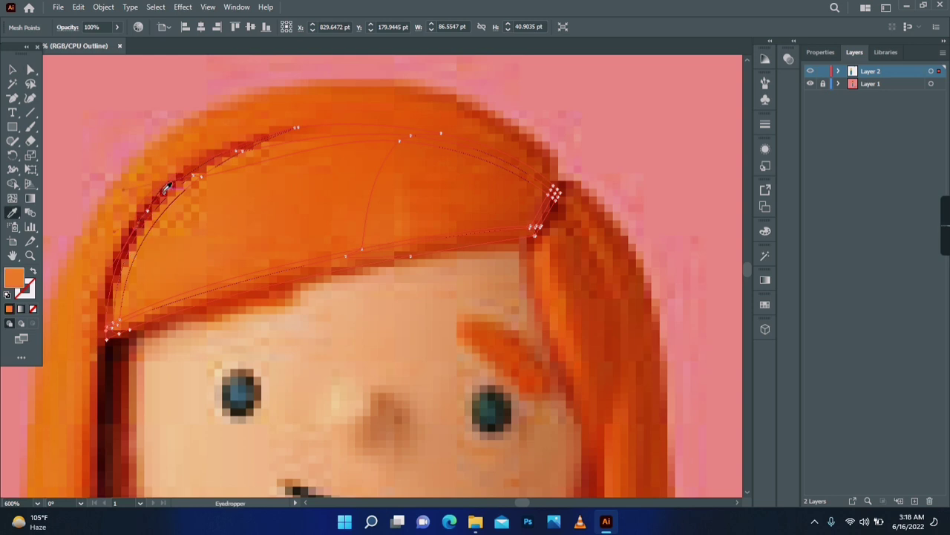
{"action": "key", "text": "a"}
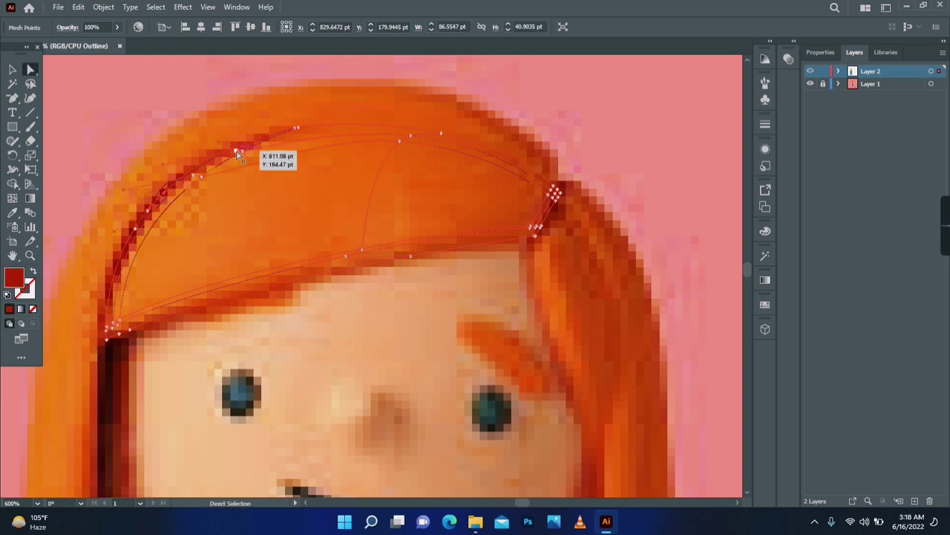
{"action": "left_click", "coordinate": [189, 176]}
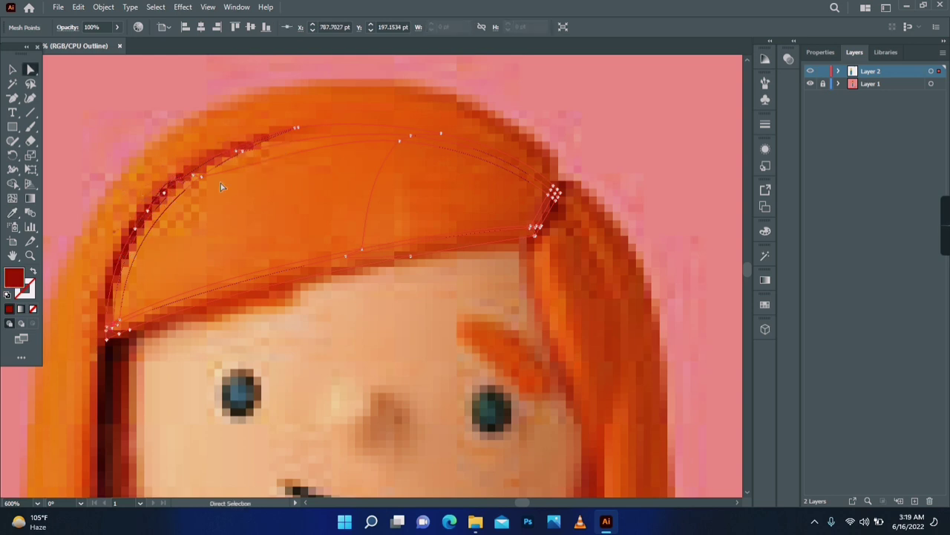
Return the artwork to preview mode and colour the fringe's lower-edge mesh point with the sampled red
{"action": "key", "text": "ctrl+y"}
{"action": "left_click", "coordinate": [361, 252]}
{"action": "key", "text": "i"}
{"action": "left_click", "coordinate": [125, 325]}
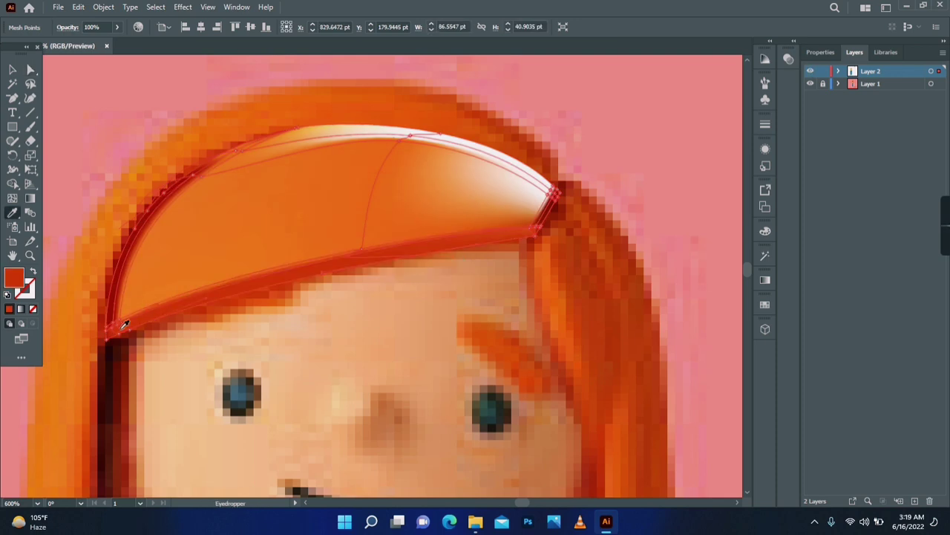
Colour the fringe's upper mesh point orange and a right-tip point dark reddish brown using sampled hair colours
{"action": "key", "text": "a"}
{"action": "left_click", "coordinate": [411, 135]}
{"action": "key", "text": "i"}
{"action": "left_click", "coordinate": [407, 154]}
{"action": "key", "text": "a"}
{"action": "key", "text": "i"}
{"action": "left_click", "coordinate": [569, 206]}
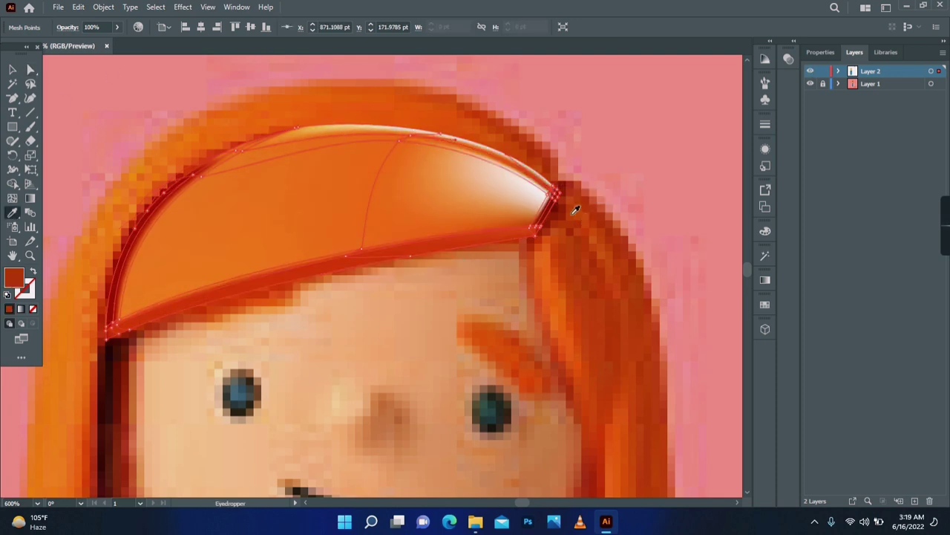
Replace the remaining white on the fringe's upper right edge and right tip with sampled orange tones
{"action": "key", "text": "a"}
{"action": "left_click", "coordinate": [438, 136]}
{"action": "key", "text": "i"}
{"action": "left_click", "coordinate": [437, 149]}
{"action": "key", "text": "a"}
{"action": "left_click", "coordinate": [552, 193]}
{"action": "left_click", "coordinate": [501, 225]}
Recolour the mesh points at the fringe's right tip with orange sampled from the reference side hair
{"action": "key", "text": "a"}
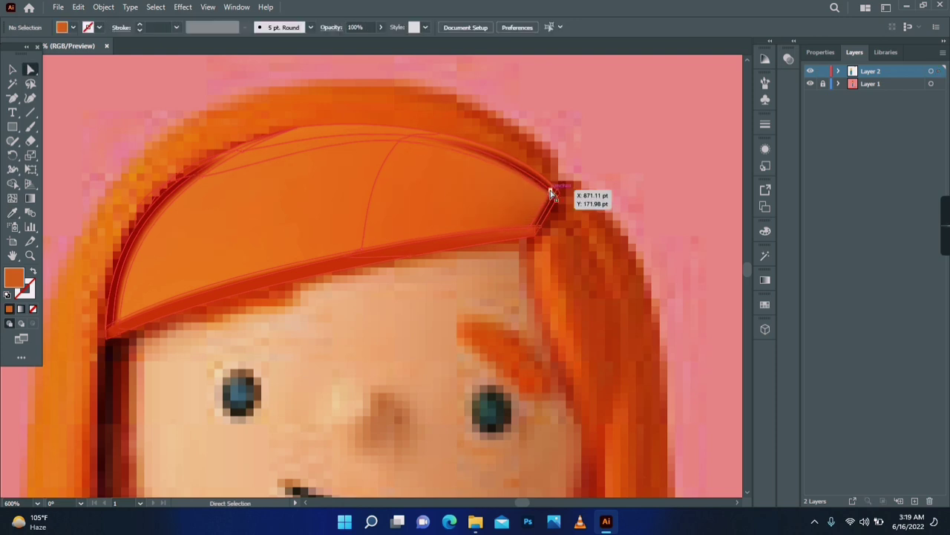
{"action": "left_click", "coordinate": [554, 193]}
{"action": "key", "text": "i"}
{"action": "left_click", "coordinate": [578, 253]}
{"action": "key", "text": "a"}
{"action": "left_click", "coordinate": [555, 192]}
{"action": "key", "text": "i"}
Adjust the colour of the mesh point on the fringe's upper right edge with a sampled hair tone
{"action": "key", "text": "v"}
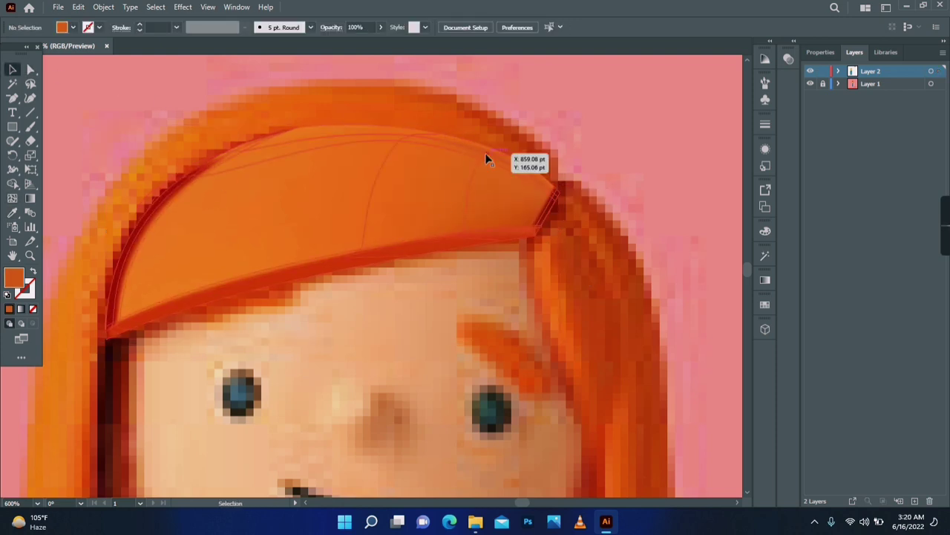
{"action": "key", "text": "a"}
{"action": "left_click", "coordinate": [486, 154]}
{"action": "key", "text": "i"}
{"action": "key", "text": "a"}
Move the shaded fringe slightly down and to the right to compare it with the reference hair
{"action": "left_click", "coordinate": [448, 278]}
{"action": "key", "text": "v"}
{"action": "left_click_drag", "start_coordinate": [345, 195], "coordinate": [382, 226]}
{"action": "key", "text": "a"}
{"action": "left_click", "coordinate": [28, 255]}
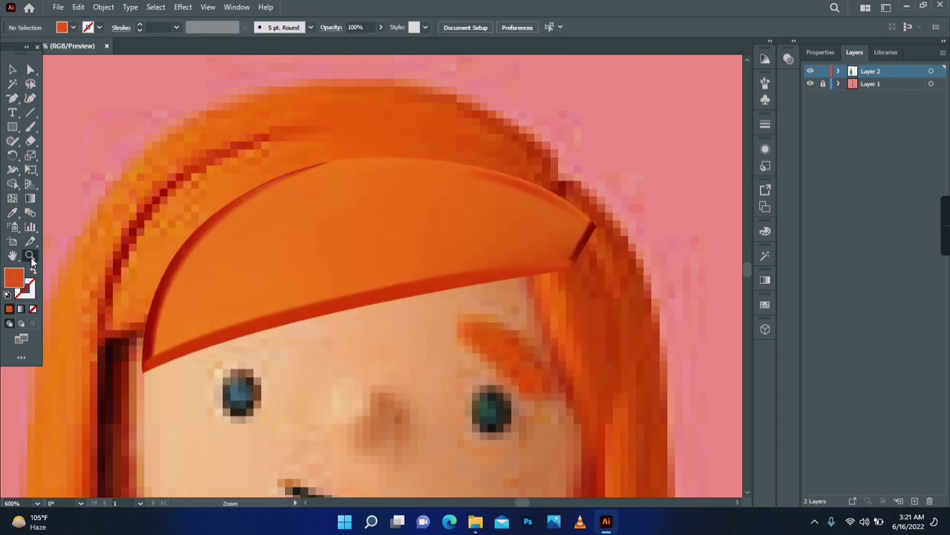
Move the shaded fringe up off the reference hair into the empty background above the head
{"action": "left_click", "coordinate": [365, 245], "text": "alt"}
{"action": "left_click", "coordinate": [365, 245], "text": "alt"}
{"action": "key", "text": "v"}
{"action": "left_click_drag", "start_coordinate": [417, 264], "coordinate": [325, 122]}
{"action": "left_click", "coordinate": [368, 244]}
Trace the outer edge of the long left hair strand from the parting over the crown to its lower end with the Pen tool
{"action": "left_click", "coordinate": [13, 97]}
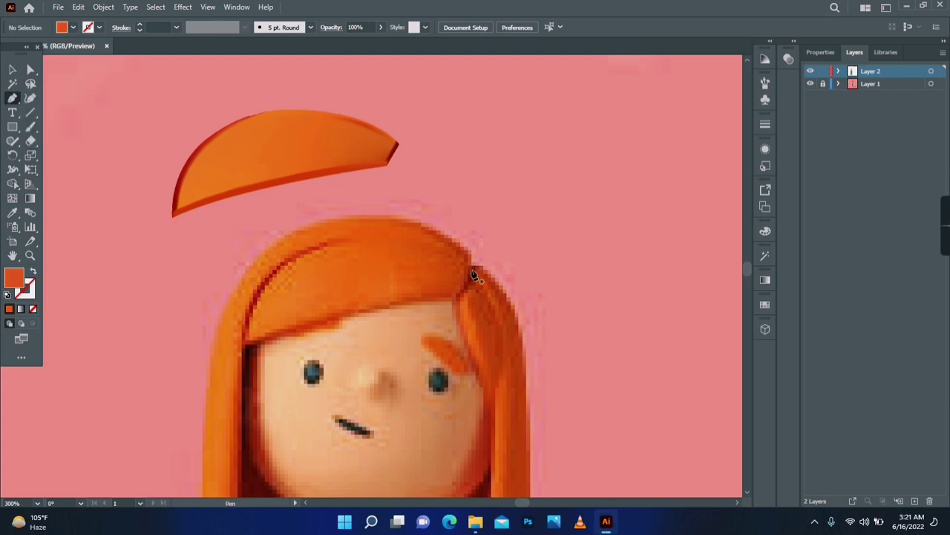
{"action": "left_click", "coordinate": [435, 193]}
{"action": "left_click", "coordinate": [314, 227]}
{"action": "key", "text": "shift+x"}
{"action": "left_click_drag", "start_coordinate": [307, 274], "coordinate": [346, 188]}
{"action": "left_click_drag", "start_coordinate": [245, 307], "coordinate": [233, 457]}
{"action": "left_click", "coordinate": [246, 306]}
{"action": "left_click_drag", "start_coordinate": [266, 345], "coordinate": [255, 231]}
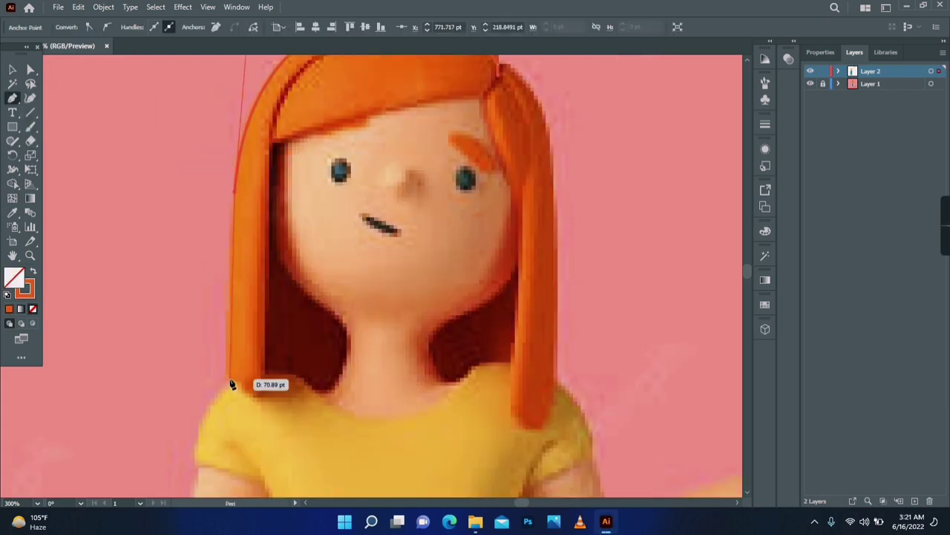
{"action": "left_click_drag", "start_coordinate": [228, 383], "coordinate": [252, 282]}
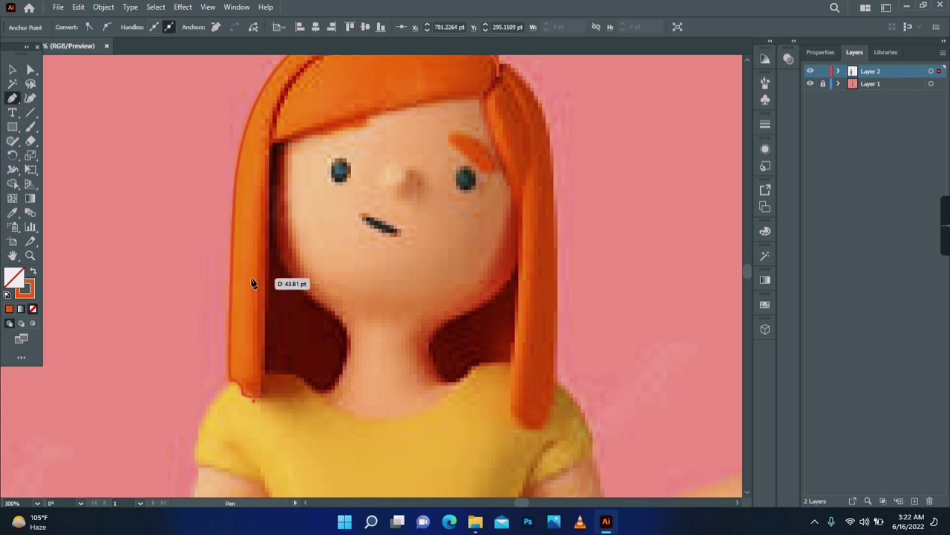
Trace the strand's inner edge from the shoulder up along the fringe line and close the path at the parting
{"action": "left_click_drag", "start_coordinate": [274, 109], "coordinate": [275, 342]}
{"action": "left_click_drag", "start_coordinate": [267, 416], "coordinate": [252, 192]}
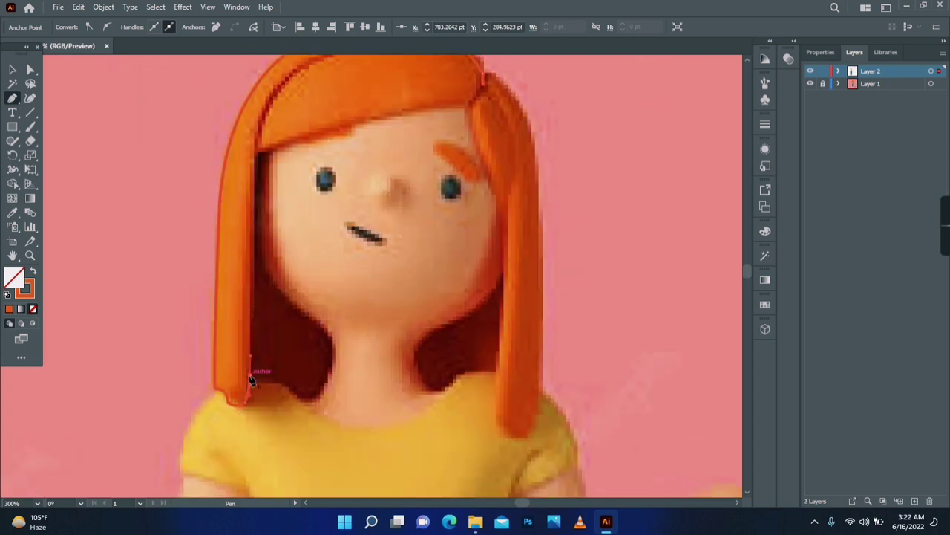
{"action": "left_click_drag", "start_coordinate": [301, 82], "coordinate": [252, 150]}
{"action": "left_click_drag", "start_coordinate": [312, 117], "coordinate": [408, 110]}
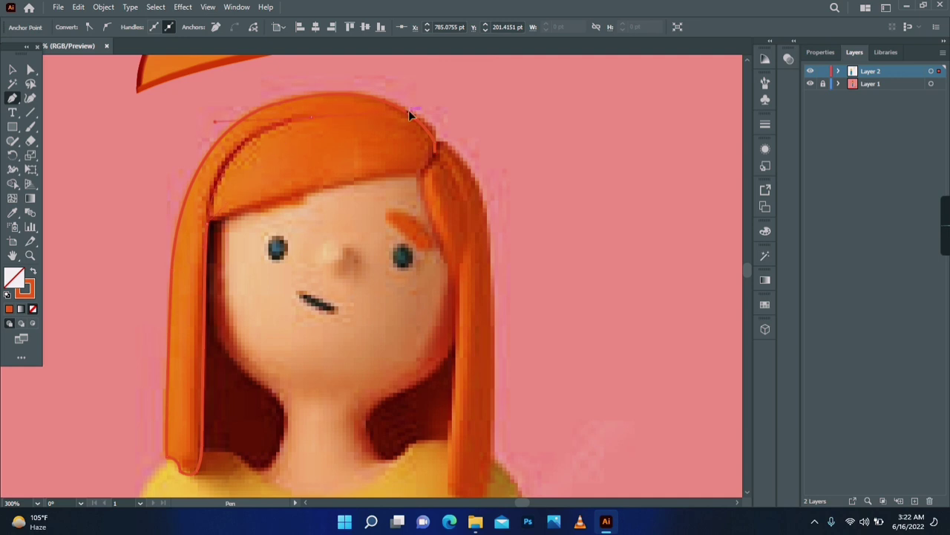
{"action": "left_click_drag", "start_coordinate": [437, 152], "coordinate": [470, 199]}
Convert the left strand outline into a gradient mesh, placing mesh lines close to its lower end
{"action": "key", "text": "v"}
{"action": "left_click_drag", "start_coordinate": [214, 198], "coordinate": [268, 179]}
{"action": "key", "text": "u"}
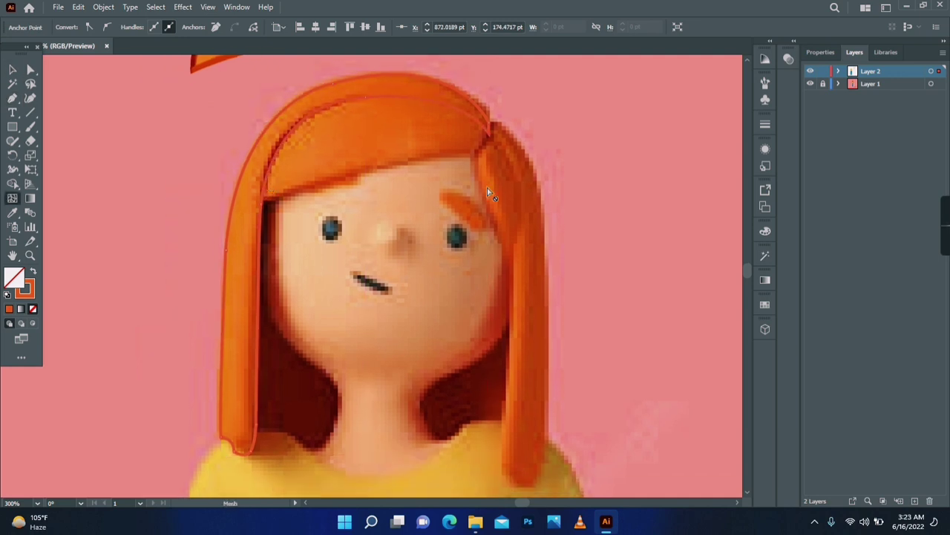
{"action": "left_click", "coordinate": [254, 421]}
{"action": "left_click", "coordinate": [252, 432]}
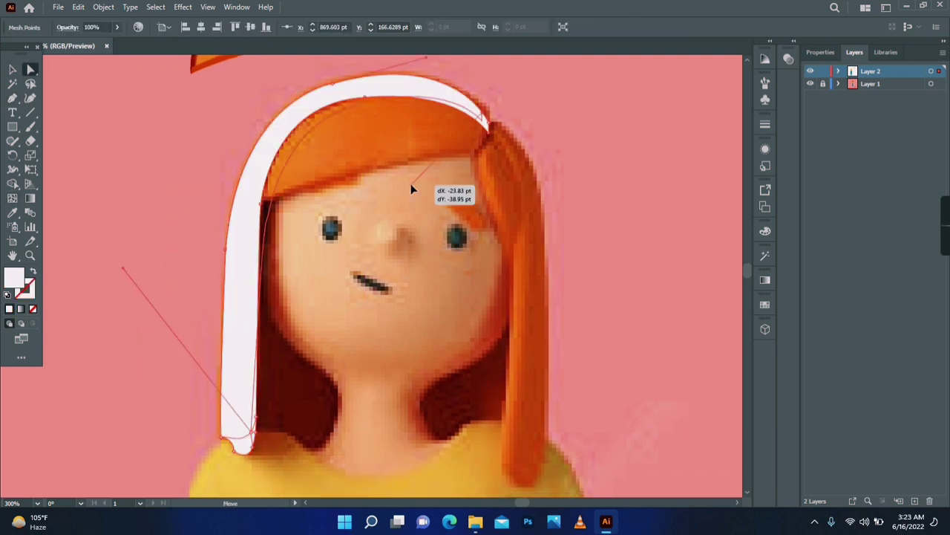
Add a mesh point on the strand's lengthwise line and bend its handles so the line follows the upper curve
{"action": "key", "text": "p"}
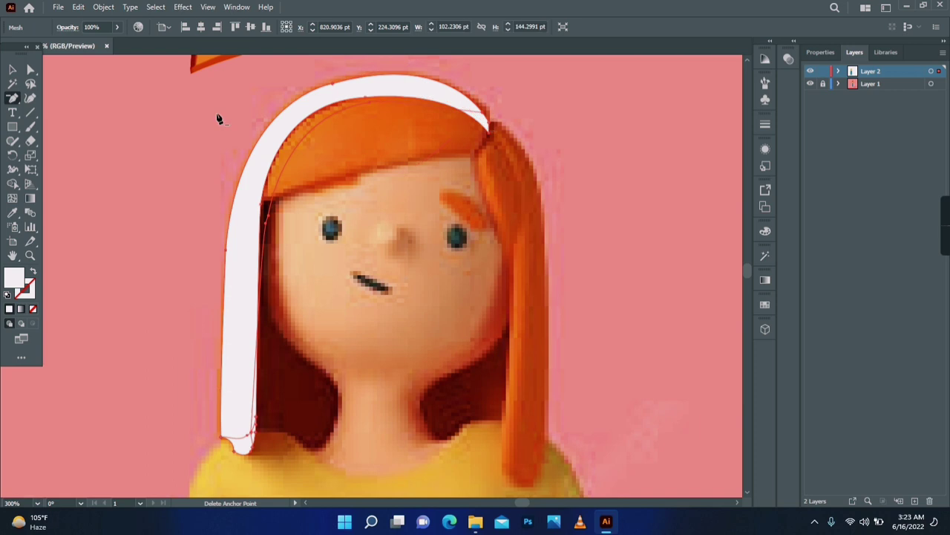
{"action": "left_click", "coordinate": [372, 250]}
{"action": "key", "text": "a"}
{"action": "left_click_drag", "start_coordinate": [372, 251], "coordinate": [277, 130]}
{"action": "left_click", "coordinate": [481, 113]}
{"action": "left_click_drag", "start_coordinate": [460, 119], "coordinate": [458, 88]}
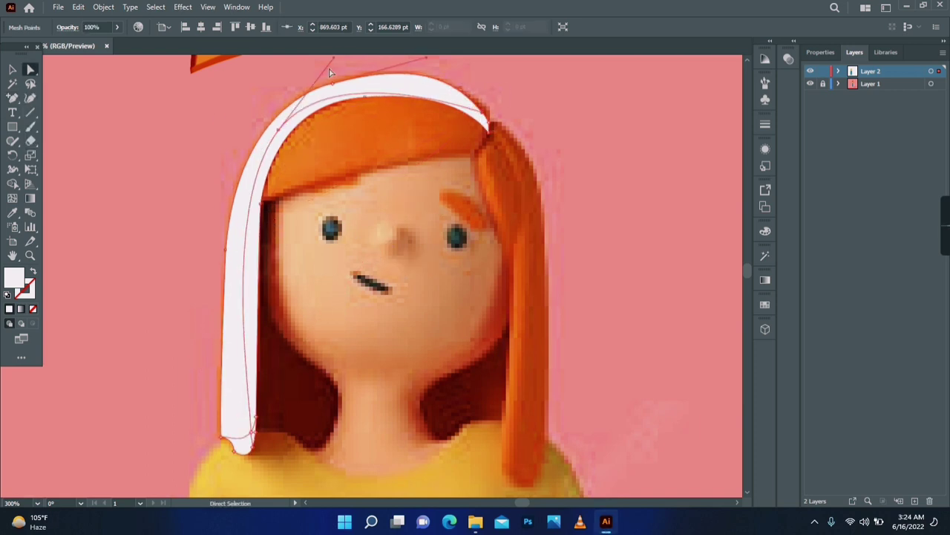
{"action": "scroll", "coordinate": [330, 70], "scroll_direction": "up", "scroll_amount": 4}
{"action": "left_click_drag", "start_coordinate": [333, 219], "coordinate": [380, 205]}
{"action": "left_click_drag", "start_coordinate": [278, 292], "coordinate": [286, 287]}
{"action": "left_click_drag", "start_coordinate": [388, 201], "coordinate": [375, 213]}
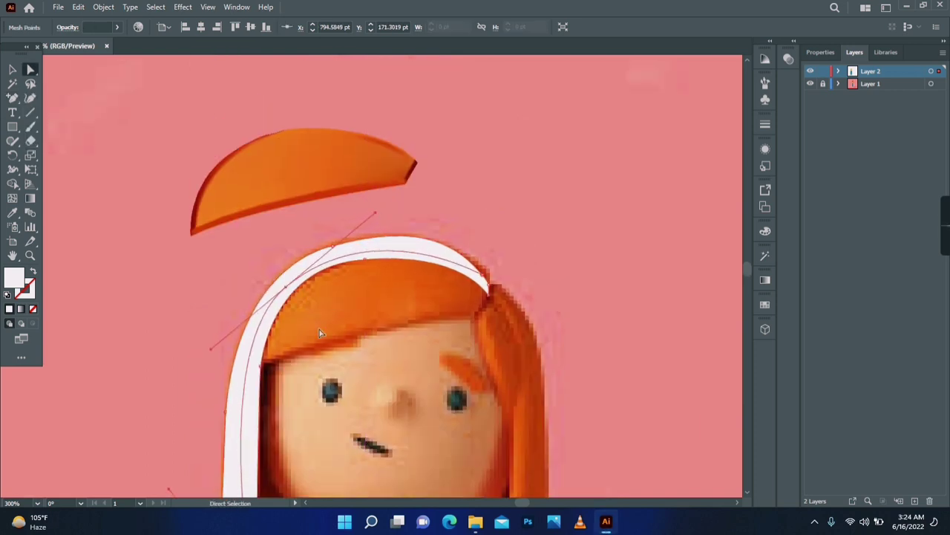
Add another mesh point on the strand's straight side section and align the lengthwise line between both edges
{"action": "left_click_drag", "start_coordinate": [319, 333], "coordinate": [338, 170]}
{"action": "key", "text": "Left"}
{"action": "key", "text": "Left"}
{"action": "key", "text": "a"}
{"action": "left_click_drag", "start_coordinate": [265, 429], "coordinate": [265, 434]}
{"action": "key", "text": "plus"}
{"action": "left_click", "coordinate": [254, 257]}
{"action": "key", "text": "a"}
{"action": "left_click_drag", "start_coordinate": [255, 257], "coordinate": [267, 256]}
{"action": "left_click_drag", "start_coordinate": [269, 154], "coordinate": [370, 85]}
{"action": "left_click_drag", "start_coordinate": [372, 173], "coordinate": [384, 126]}
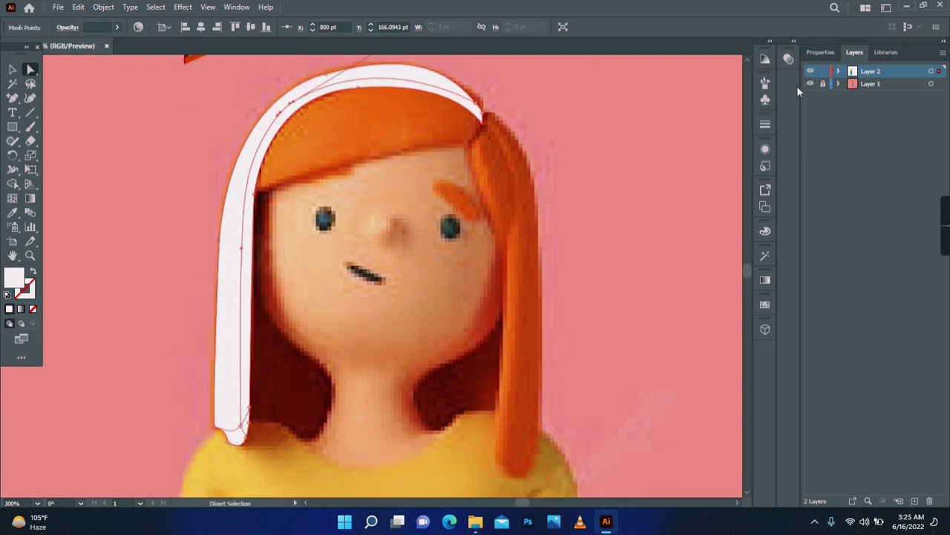
Show Layer 2 as outlines and recolour the strand's outer mesh points with orange tones from the reference hair
{"action": "left_click", "coordinate": [810, 71], "text": "ctrl"}
{"action": "left_click", "coordinate": [481, 112]}
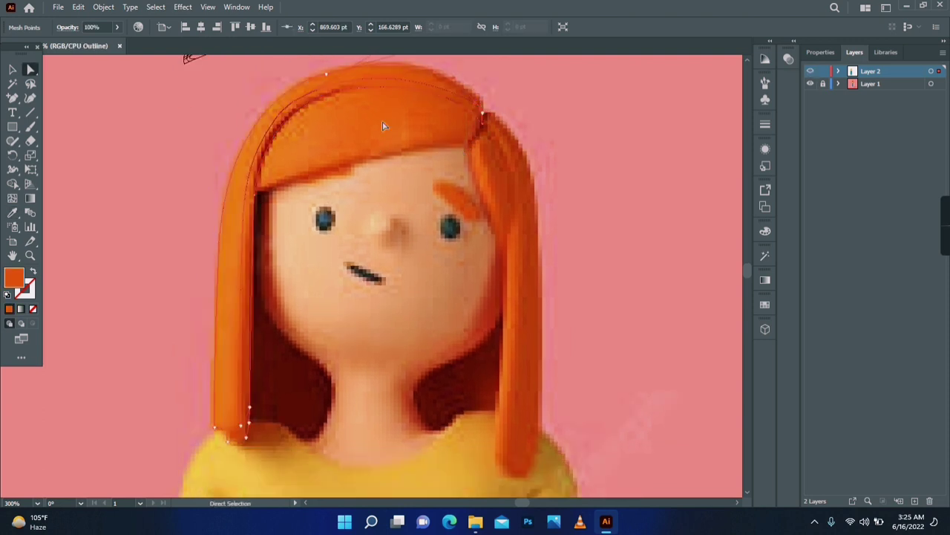
{"action": "left_click", "coordinate": [327, 75]}
{"action": "left_click", "coordinate": [215, 427]}
Recolour the mesh points at the strand's lower end and parting tip with sampled oranges, and adjust the lower point's handle
{"action": "left_click", "coordinate": [241, 425]}
{"action": "key", "text": "i"}
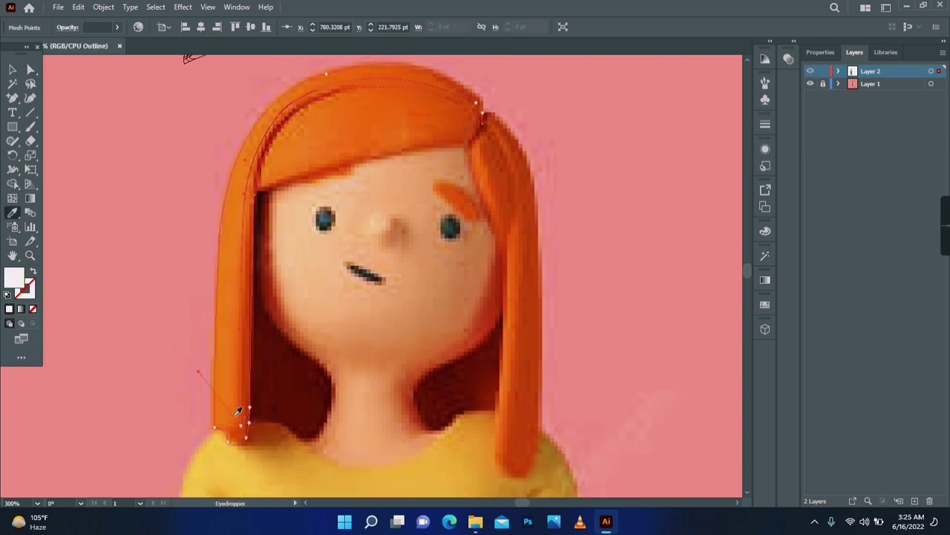
{"action": "left_click", "coordinate": [242, 427]}
{"action": "key", "text": "a"}
{"action": "left_click_drag", "start_coordinate": [243, 401], "coordinate": [255, 432]}
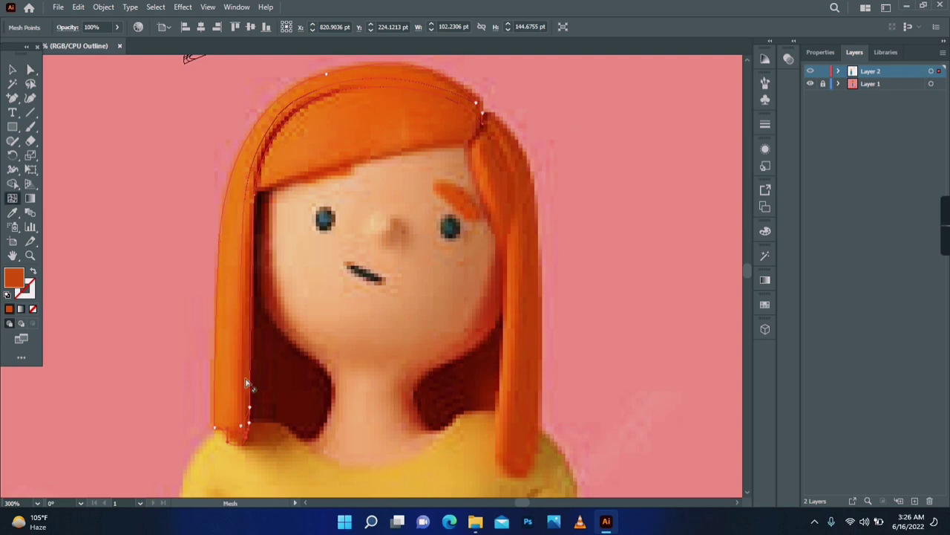
{"action": "left_click", "coordinate": [475, 101]}
{"action": "key", "text": "a"}
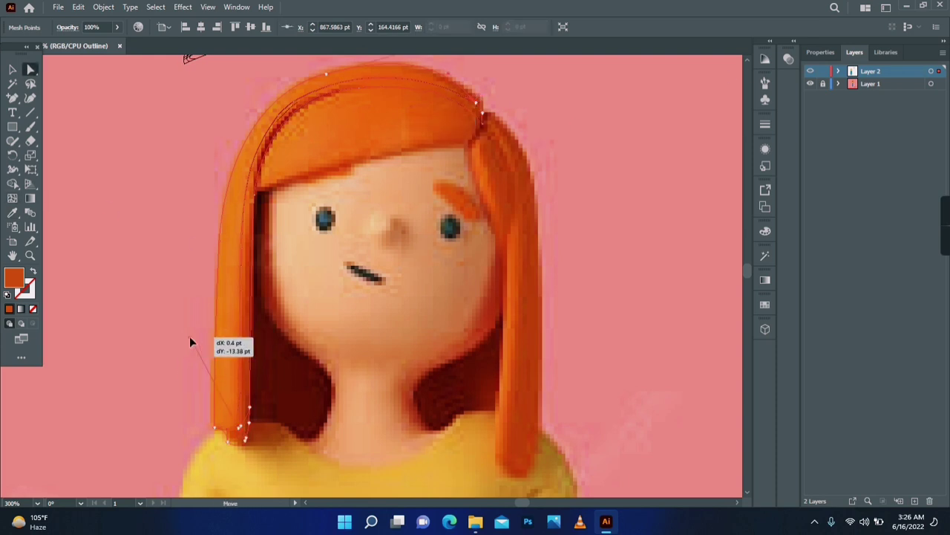
{"action": "left_click_drag", "start_coordinate": [189, 335], "coordinate": [199, 372]}
Return Layer 2 to preview and move the strand out to the left of the reference hair
{"action": "left_click", "coordinate": [810, 71], "text": "ctrl"}
{"action": "left_click", "coordinate": [13, 69]}
{"action": "left_click_drag", "start_coordinate": [261, 135], "coordinate": [121, 121]}
Replace the pale areas left along the strand's outer edge with orange so its colour is even
{"action": "left_click", "coordinate": [31, 69]}
{"action": "left_click", "coordinate": [102, 413]}
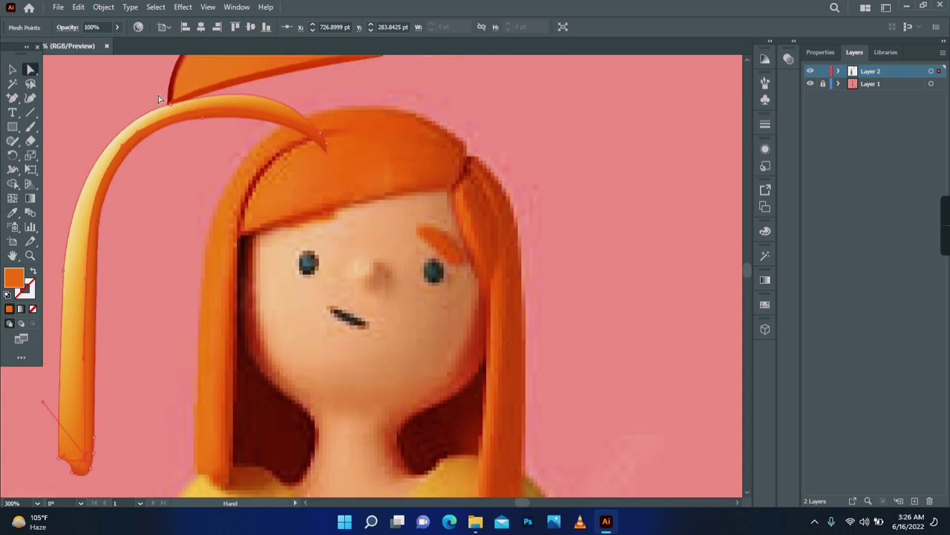
{"action": "left_click_drag", "start_coordinate": [159, 96], "coordinate": [310, 149]}
{"action": "left_click", "coordinate": [136, 220]}
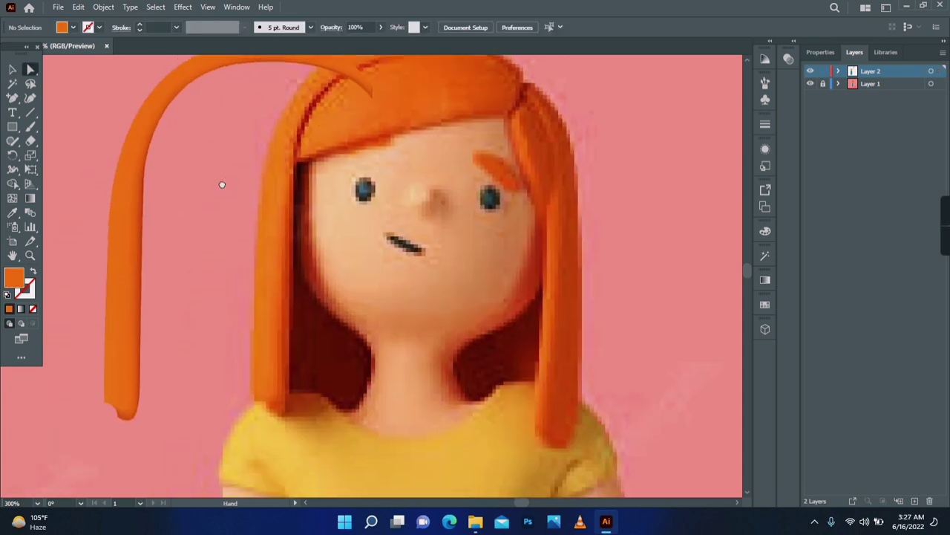
Add two crosswise mesh lines near the strand's lower end and shift their inner points toward the darker inner edge
{"action": "key", "text": "u"}
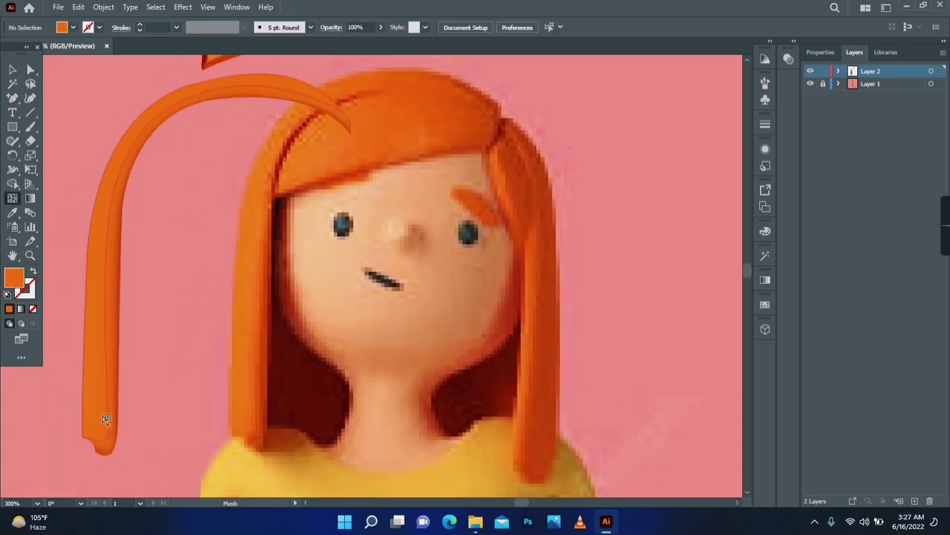
{"action": "left_click", "coordinate": [104, 413]}
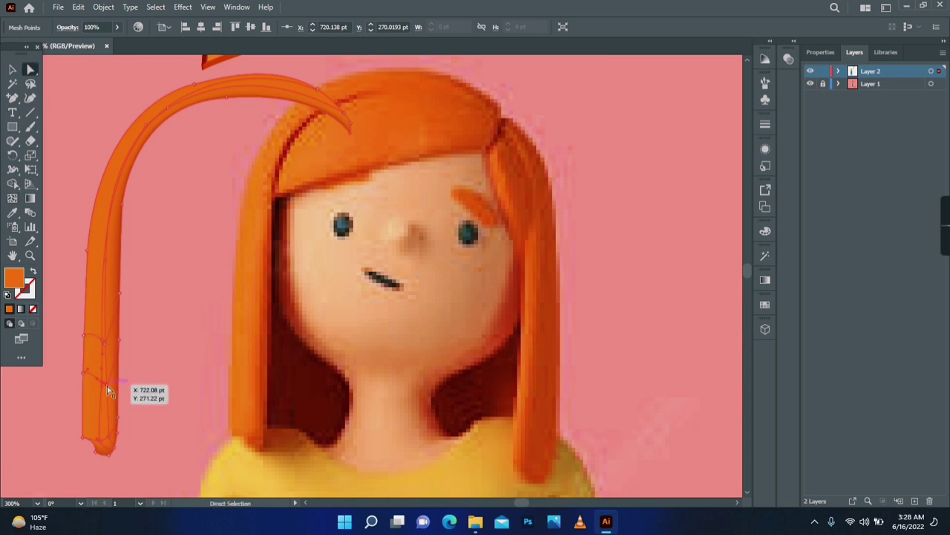
{"action": "left_click", "coordinate": [107, 389]}
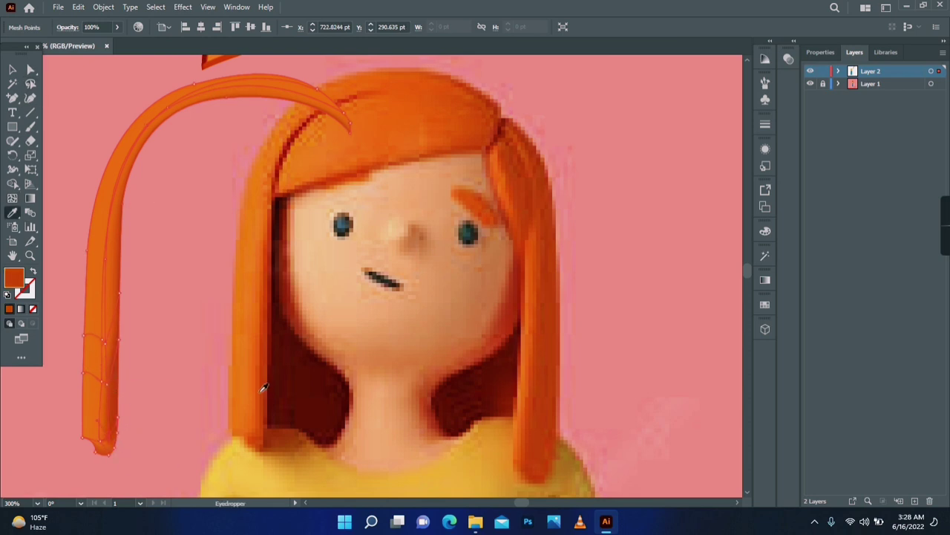
{"action": "key", "text": "a"}
{"action": "left_click_drag", "start_coordinate": [105, 344], "coordinate": [111, 333]}
{"action": "left_click_drag", "start_coordinate": [105, 381], "coordinate": [110, 379]}
Adjust the lower mesh point's handle and recolour the point with orange sampled from the reference strand's outer edge
{"action": "left_click", "coordinate": [102, 340]}
{"action": "left_click_drag", "start_coordinate": [105, 320], "coordinate": [101, 281]}
{"action": "key", "text": "i"}
{"action": "left_click", "coordinate": [231, 368]}
{"action": "key", "text": "a"}
{"action": "left_click", "coordinate": [179, 343]}
{"action": "left_click", "coordinate": [165, 292]}
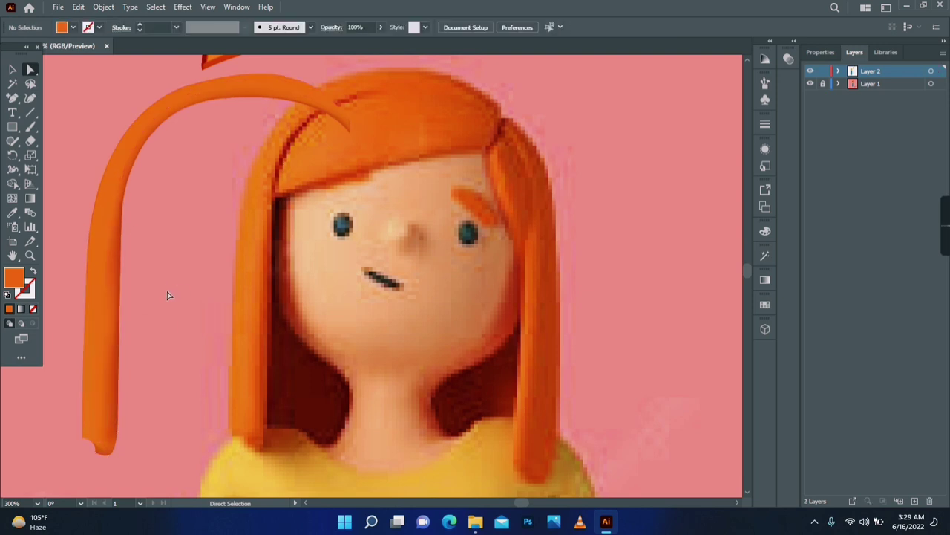
Darken the strand's curved tip with deep orange and dark red sampled from the reference around the parting
{"action": "left_click_drag", "start_coordinate": [200, 89], "coordinate": [180, 161]}
{"action": "left_click", "coordinate": [179, 155]}
{"action": "left_click_drag", "start_coordinate": [298, 178], "coordinate": [327, 146]}
{"action": "key", "text": "a"}
{"action": "left_click", "coordinate": [392, 178]}
{"action": "key", "text": "a"}
{"action": "left_click", "coordinate": [300, 212]}
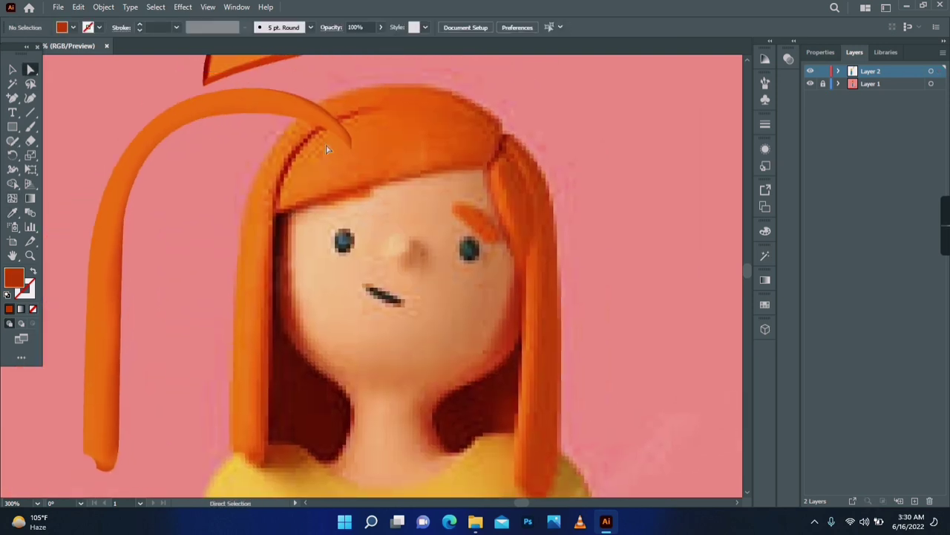
{"action": "left_click", "coordinate": [352, 140]}
{"action": "key", "text": "i"}
{"action": "left_click", "coordinate": [500, 146]}
{"action": "key", "text": "a"}
{"action": "left_click_drag", "start_coordinate": [465, 201], "coordinate": [457, 194]}
Recolour the mesh point in the strand's lower straight section with orange sampled from the middle of the reference strand
{"action": "left_click", "coordinate": [12, 199]}
{"action": "left_click", "coordinate": [31, 70]}
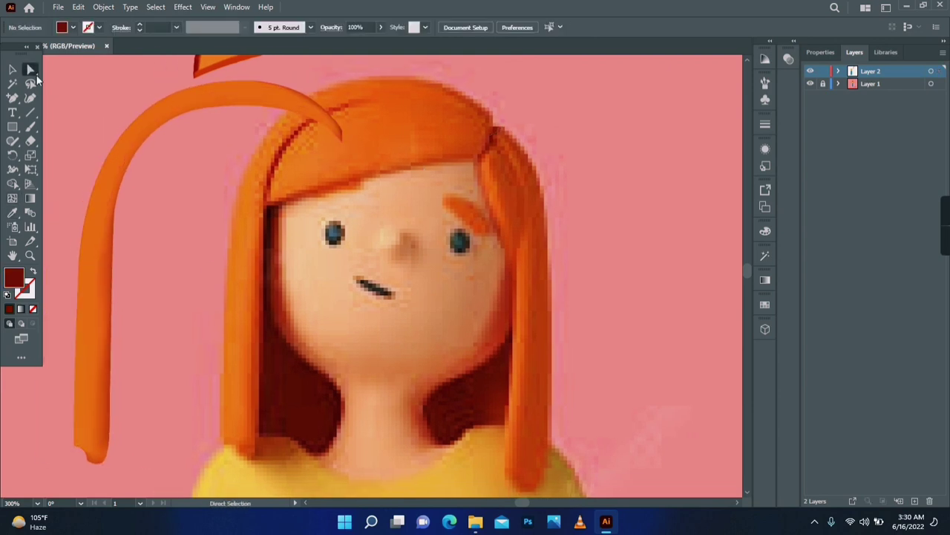
{"action": "left_click", "coordinate": [94, 347]}
{"action": "key", "text": "i"}
{"action": "left_click", "coordinate": [245, 312]}
{"action": "key", "text": "a"}
{"action": "left_click", "coordinate": [201, 297]}
Adjust the lengthwise mesh line's points and handles along the strand's upper inner bend
{"action": "left_click", "coordinate": [97, 268]}
{"action": "left_click_drag", "start_coordinate": [116, 156], "coordinate": [166, 146]}
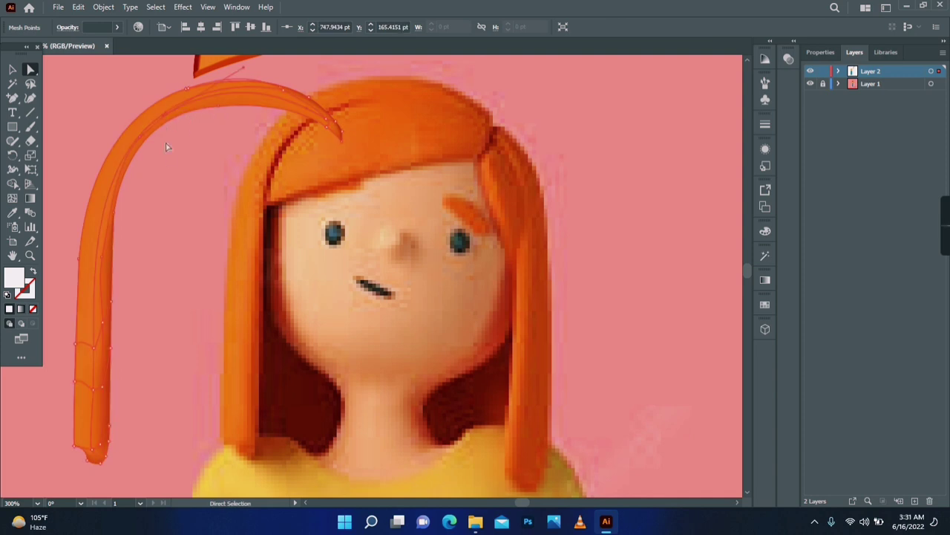
{"action": "left_click", "coordinate": [141, 151]}
{"action": "left_click", "coordinate": [148, 171]}
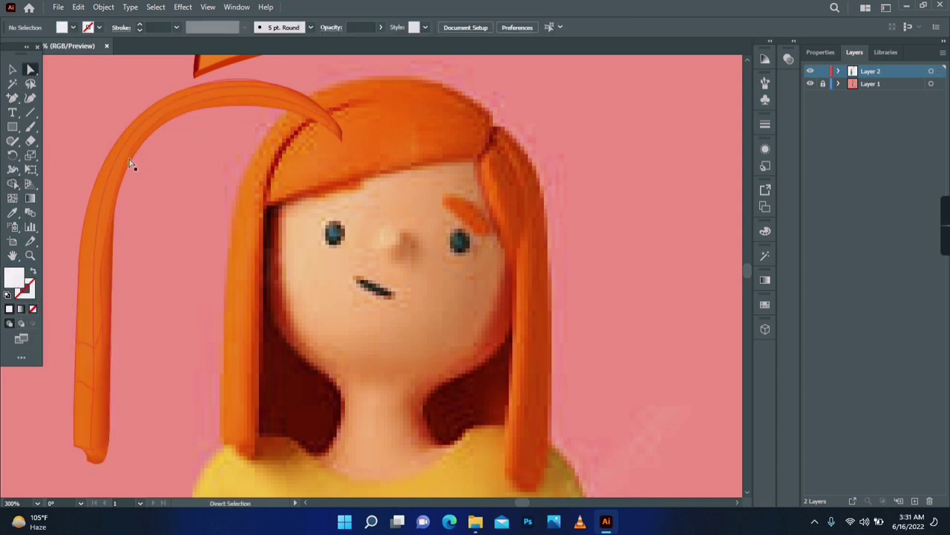
{"action": "left_click", "coordinate": [106, 173]}
{"action": "left_click", "coordinate": [141, 215]}
{"action": "left_click_drag", "start_coordinate": [215, 314], "coordinate": [227, 297]}
{"action": "key", "text": "i"}
Recolour the mesh points at the strand's lower end with orange sampled from the strand itself
{"action": "key", "text": "u"}
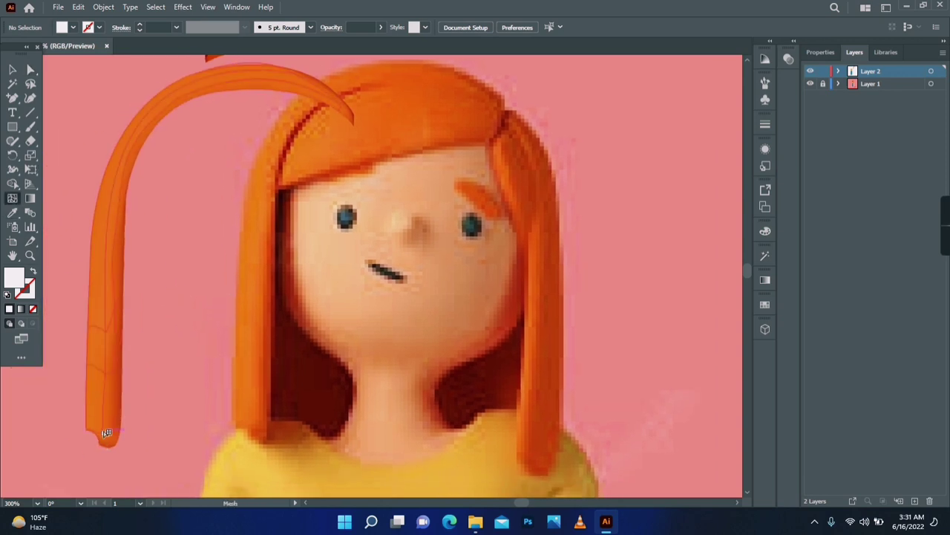
{"action": "left_click", "coordinate": [104, 431]}
{"action": "key", "text": "i"}
{"action": "left_click", "coordinate": [106, 437]}
{"action": "key", "text": "a"}
{"action": "left_click", "coordinate": [112, 445]}
{"action": "key", "text": "i"}
{"action": "left_click", "coordinate": [107, 441]}
{"action": "key", "text": "a"}
{"action": "left_click", "coordinate": [186, 393]}
Trace the small leaf-shaped lock beside the right eyebrow as a closed, unfilled path with the Pen tool
{"action": "left_click_drag", "start_coordinate": [323, 382], "coordinate": [8, 377]}
{"action": "right_click", "coordinate": [12, 98]}
{"action": "left_click", "coordinate": [63, 98]}
{"action": "left_click", "coordinate": [180, 119]}
{"action": "left_click_drag", "start_coordinate": [174, 170], "coordinate": [183, 209]}
{"action": "left_click", "coordinate": [174, 170]}
{"action": "key", "text": "shift+x"}
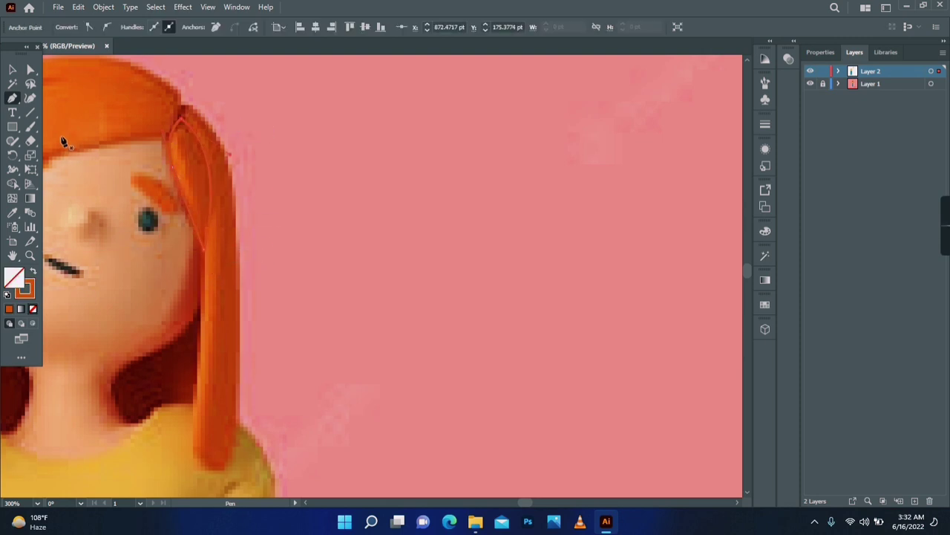
Adjust the lock's lower anchor and convert the shape into a gradient mesh with a line along its length
{"action": "key", "text": "a"}
{"action": "left_click_drag", "start_coordinate": [203, 248], "coordinate": [203, 254]}
{"action": "left_click", "coordinate": [12, 200]}
{"action": "left_click", "coordinate": [177, 141]}
{"action": "left_click", "coordinate": [29, 73]}
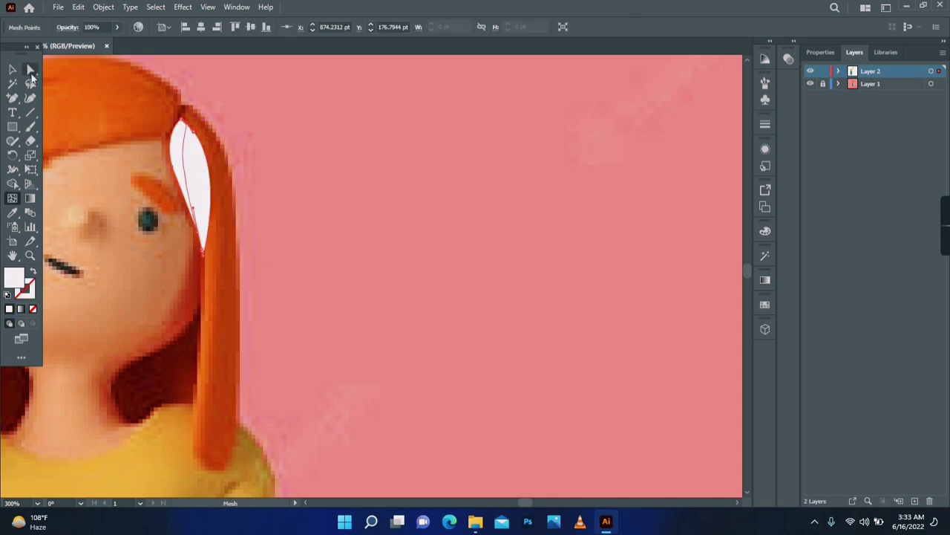
Remove the extra mesh point near the lock's top and bend the lengthwise mesh line toward its left edge
{"action": "left_click_drag", "start_coordinate": [184, 196], "coordinate": [189, 200]}
{"action": "key", "text": "minus"}
{"action": "left_click", "coordinate": [177, 142]}
{"action": "key", "text": "z"}
{"action": "left_click", "coordinate": [208, 175]}
{"action": "double_click", "coordinate": [362, 246]}
{"action": "key", "text": "a"}
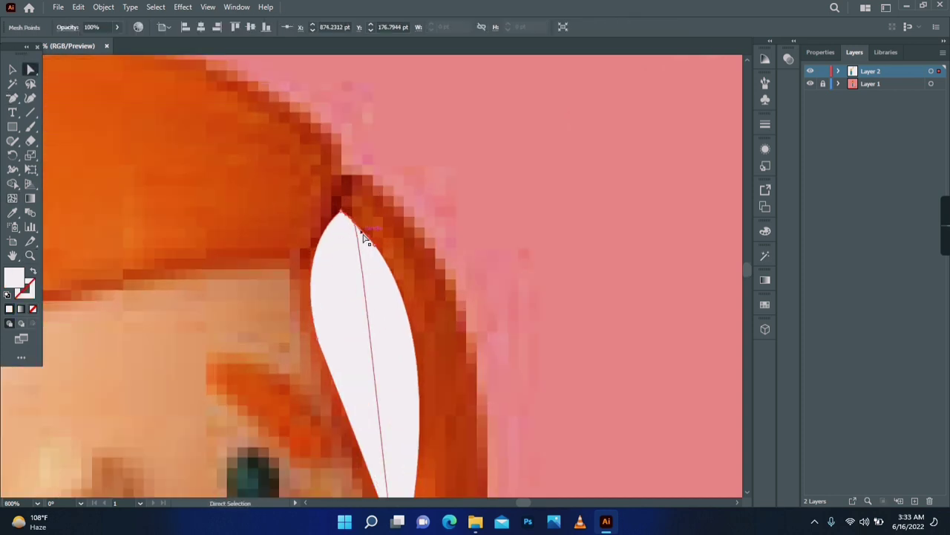
{"action": "left_click_drag", "start_coordinate": [363, 237], "coordinate": [297, 231]}
{"action": "left_click_drag", "start_coordinate": [379, 461], "coordinate": [321, 355]}
{"action": "left_click_drag", "start_coordinate": [331, 421], "coordinate": [340, 364]}
Add a point near the lock's top and align the lengthwise mesh line's points with the left edge
{"action": "key", "text": "plus"}
{"action": "left_click", "coordinate": [295, 236]}
{"action": "key", "text": "a"}
{"action": "left_click_drag", "start_coordinate": [295, 236], "coordinate": [275, 231]}
{"action": "left_click_drag", "start_coordinate": [341, 407], "coordinate": [355, 416]}
{"action": "scroll", "coordinate": [342, 335], "scroll_direction": "up", "scroll_amount": 1}
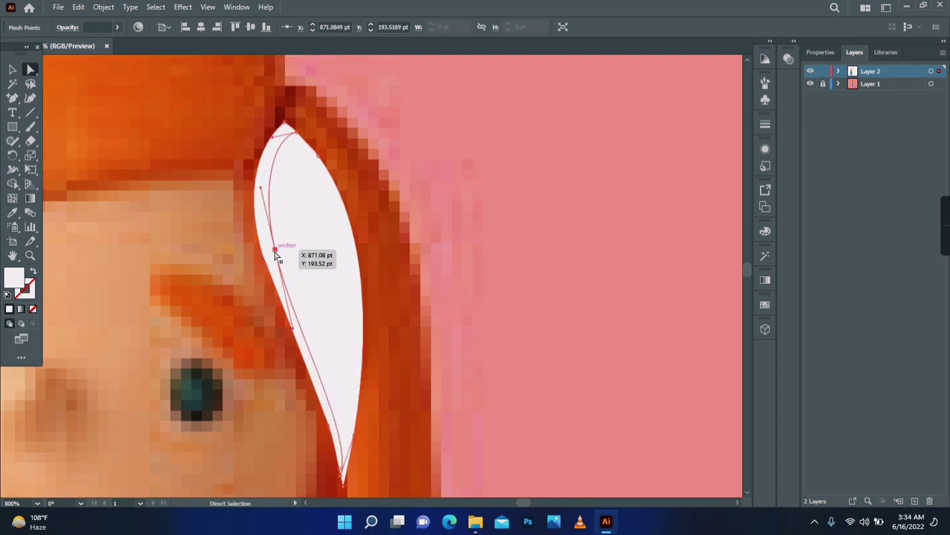
Move the lock mesh to the left over the forehead to uncover the reference hair
{"action": "key", "text": "z"}
{"action": "left_click", "coordinate": [412, 248], "text": "alt"}
{"action": "key", "text": "v"}
{"action": "left_click_drag", "start_coordinate": [378, 257], "coordinate": [309, 256]}
{"action": "scroll", "coordinate": [309, 255], "scroll_direction": "right", "scroll_amount": 1}
Add a second lengthwise mesh line to the lock and shape it with the point's handles
{"action": "key", "text": "u"}
{"action": "left_click", "coordinate": [286, 213]}
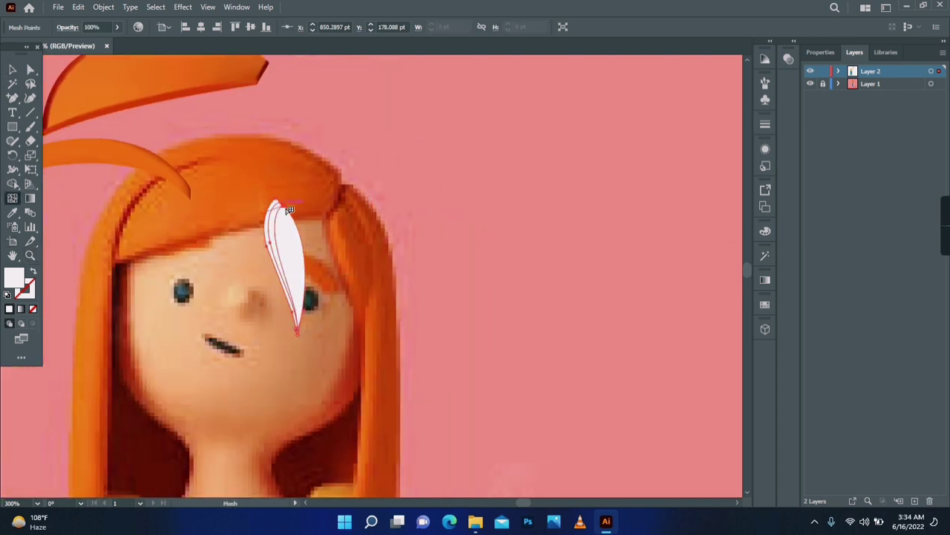
{"action": "scroll", "coordinate": [308, 253], "scroll_direction": "up", "scroll_amount": 2}
{"action": "left_click_drag", "start_coordinate": [291, 417], "coordinate": [301, 381]}
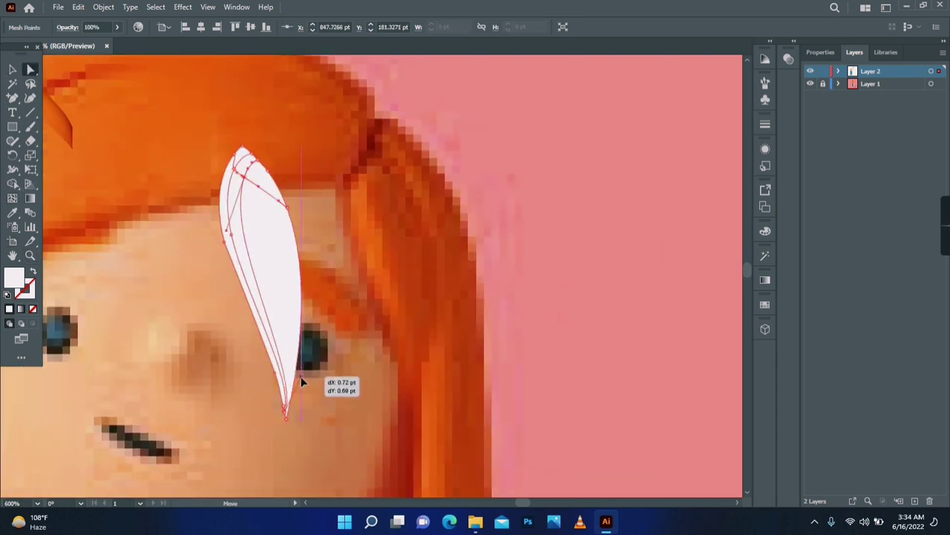
Color the mesh points near the top of the lock's left edge with bright orange sampled from the reference hair
{"action": "left_click", "coordinate": [234, 170]}
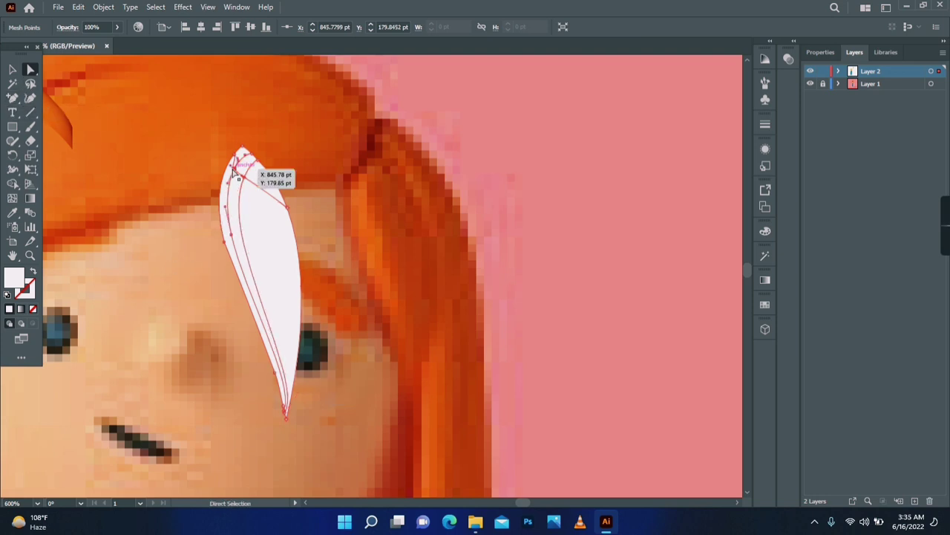
{"action": "key", "text": "i"}
{"action": "left_click", "coordinate": [214, 165]}
{"action": "key", "text": "a"}
{"action": "left_click", "coordinate": [235, 155]}
{"action": "key", "text": "i"}
{"action": "left_click", "coordinate": [213, 165]}
Color the lock's lower tip and remaining top points with darker orange sampled from the reference side hair and the lock
{"action": "left_click", "coordinate": [284, 409], "text": "ctrl"}
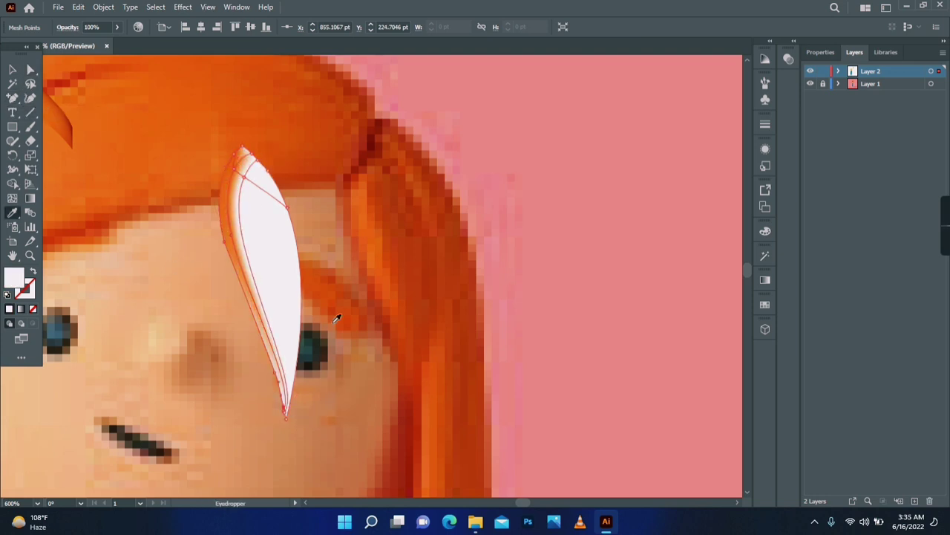
{"action": "left_click", "coordinate": [375, 238]}
{"action": "left_click", "coordinate": [286, 417], "text": "ctrl"}
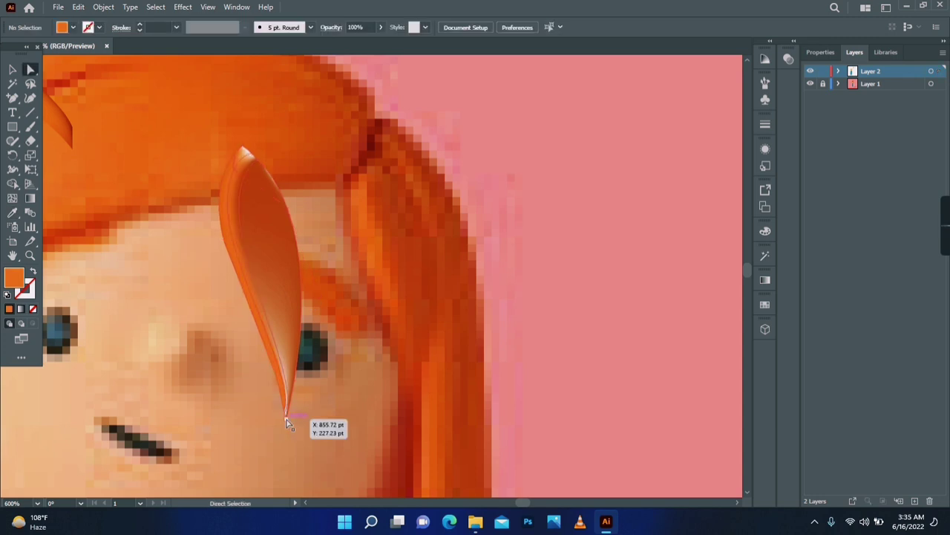
{"action": "left_click", "coordinate": [405, 248]}
{"action": "key", "text": "a"}
{"action": "left_click", "coordinate": [240, 153]}
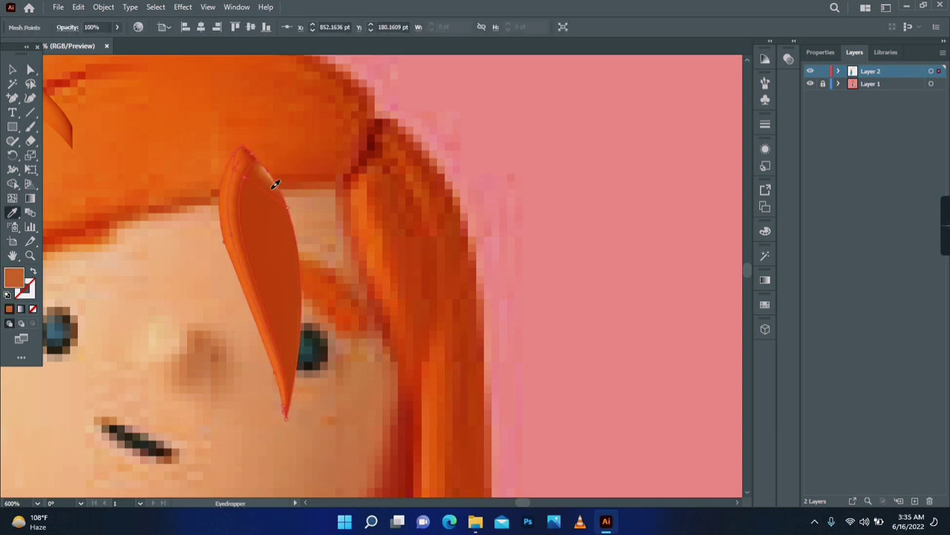
{"action": "left_click", "coordinate": [274, 184]}
Try to move the mesh point near the top of the lock's left edge, and undo the move
{"action": "key", "text": "a"}
{"action": "left_click", "coordinate": [302, 240]}
{"action": "left_click", "coordinate": [234, 171]}
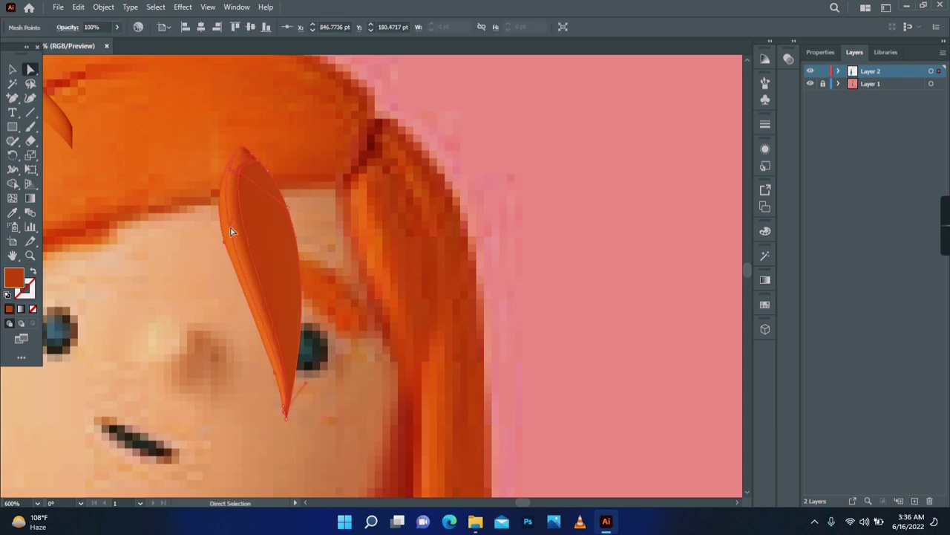
{"action": "left_click", "coordinate": [290, 179]}
{"action": "left_click_drag", "start_coordinate": [234, 172], "coordinate": [247, 155]}
{"action": "key", "text": "ctrl+z"}
{"action": "left_click", "coordinate": [214, 261]}
Move the finished lock off the face, up and to the left above the reference fringe
{"action": "key", "text": "z"}
{"action": "left_click", "coordinate": [382, 279], "text": "alt"}
{"action": "left_click", "coordinate": [382, 279], "text": "alt"}
{"action": "left_click", "coordinate": [382, 279], "text": "alt"}
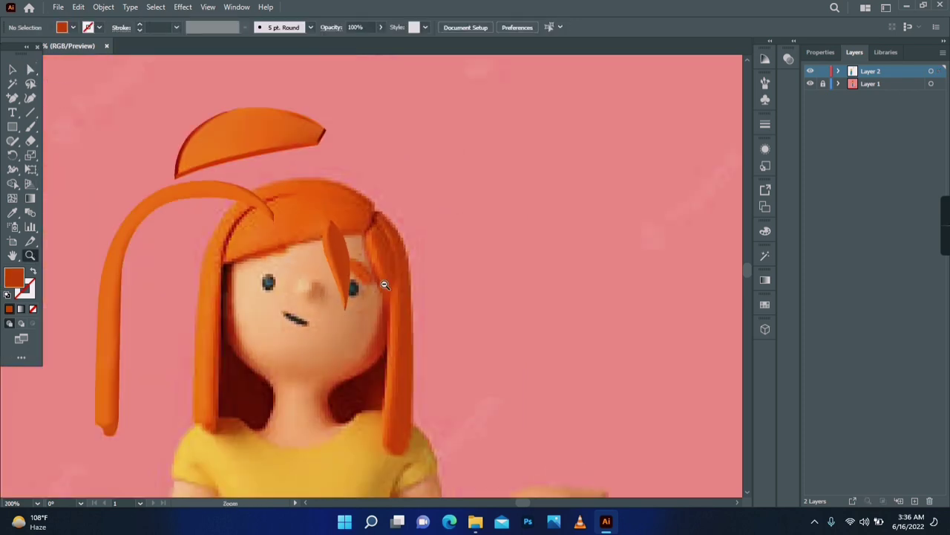
{"action": "key", "text": "v"}
{"action": "left_click_drag", "start_coordinate": [341, 247], "coordinate": [242, 222]}
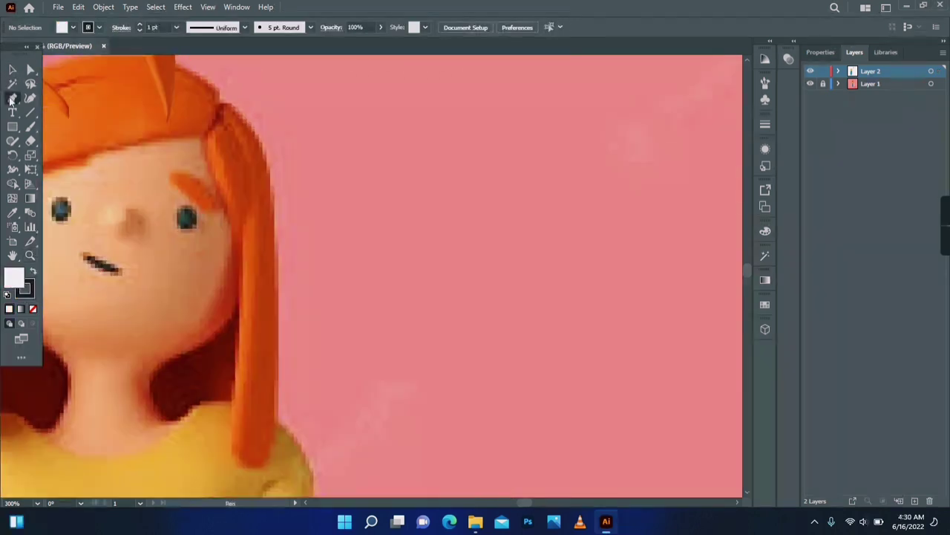
Trace the long hair strand beside the face's right side with the Pen tool, from the parting to the shoulder
{"action": "key", "text": "p"}
{"action": "left_click", "coordinate": [220, 108]}
{"action": "left_click_drag", "start_coordinate": [221, 208], "coordinate": [224, 215]}
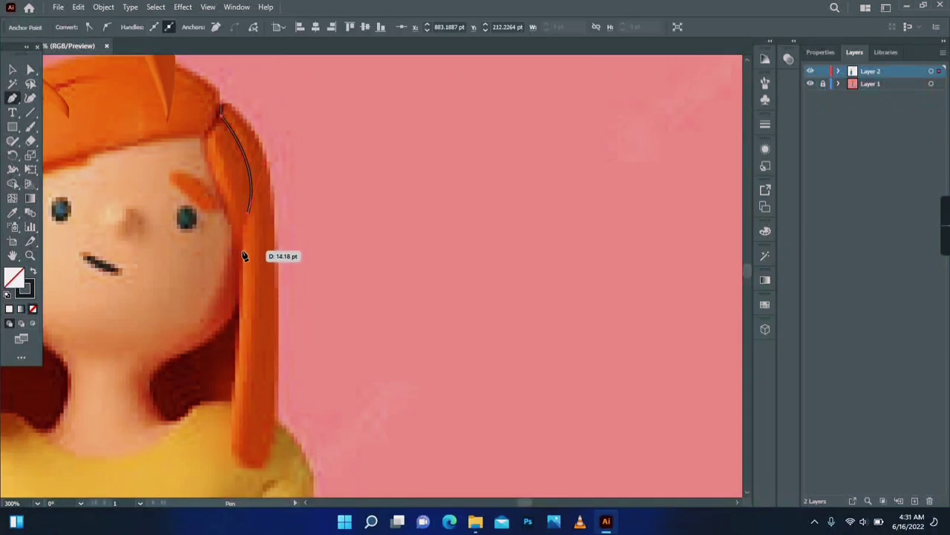
{"action": "left_click_drag", "start_coordinate": [232, 450], "coordinate": [265, 471]}
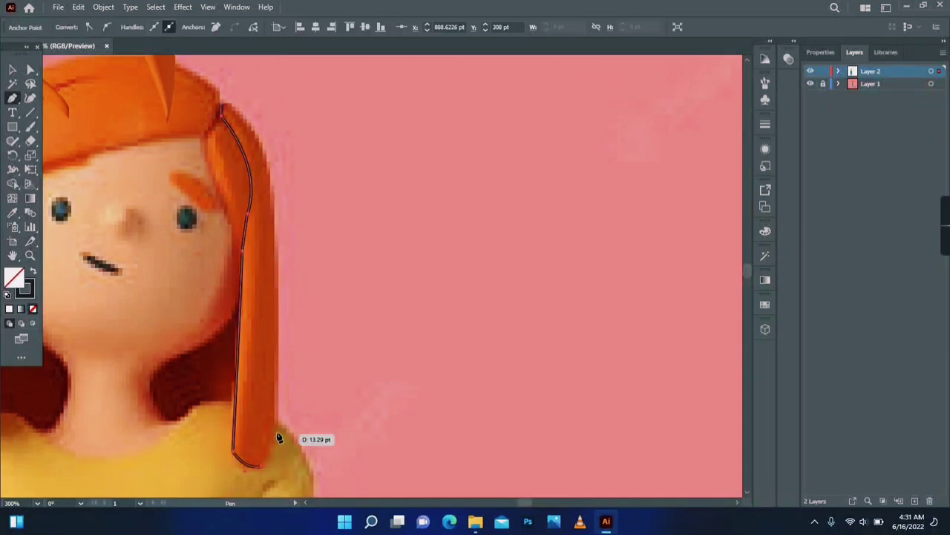
{"action": "left_click_drag", "start_coordinate": [275, 417], "coordinate": [276, 409]}
{"action": "left_click_drag", "start_coordinate": [274, 198], "coordinate": [267, 156]}
{"action": "left_click_drag", "start_coordinate": [267, 186], "coordinate": [266, 225]}
{"action": "left_click_drag", "start_coordinate": [220, 143], "coordinate": [173, 135]}
Move the traced strand to the empty background just right of the reference hair
{"action": "key", "text": "v"}
{"action": "left_click_drag", "start_coordinate": [255, 222], "coordinate": [324, 188]}
{"action": "left_click_drag", "start_coordinate": [318, 227], "coordinate": [264, 162]}
{"action": "left_click_drag", "start_coordinate": [264, 161], "coordinate": [263, 197]}
Turn the long strand into a gradient mesh with points along its lower half, and fill it with sampled dark orange
{"action": "left_click", "coordinate": [13, 198]}
{"action": "left_click", "coordinate": [282, 438]}
{"action": "left_click_drag", "start_coordinate": [252, 361], "coordinate": [255, 349]}
{"action": "key", "text": "v"}
{"action": "mouse_move", "coordinate": [278, 254]}
{"action": "left_mouse_down"}
{"action": "mouse_move", "coordinate": [204, 253]}
{"action": "mouse_move", "coordinate": [274, 244]}
{"action": "left_mouse_up"}
{"action": "key", "text": "u"}
{"action": "left_click", "coordinate": [261, 317]}
{"action": "key", "text": "a"}
{"action": "key", "text": "i"}
{"action": "left_click", "coordinate": [210, 297]}
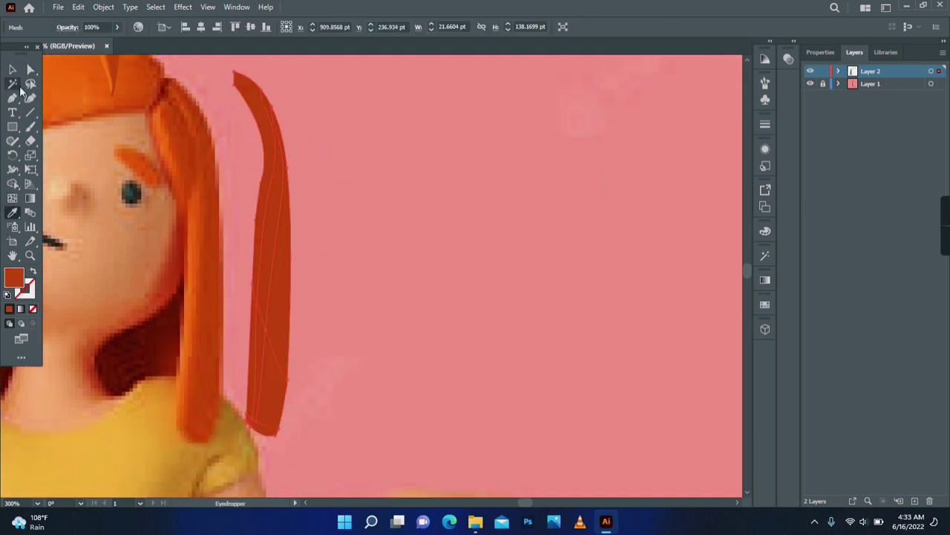
Add a mesh point in the strand's upper half and color its left edge with brighter orange sampled from the reference
{"action": "left_click", "coordinate": [13, 198]}
{"action": "left_click", "coordinate": [280, 213]}
{"action": "left_click", "coordinate": [30, 70]}
{"action": "left_click", "coordinate": [252, 286]}
{"action": "key", "text": "i"}
{"action": "left_click", "coordinate": [195, 356]}
Color the mesh points along the middle of the long strand with reddish orange sampled from the reference strand
{"action": "left_click", "coordinate": [255, 422]}
{"action": "left_click", "coordinate": [265, 330], "text": "shift"}
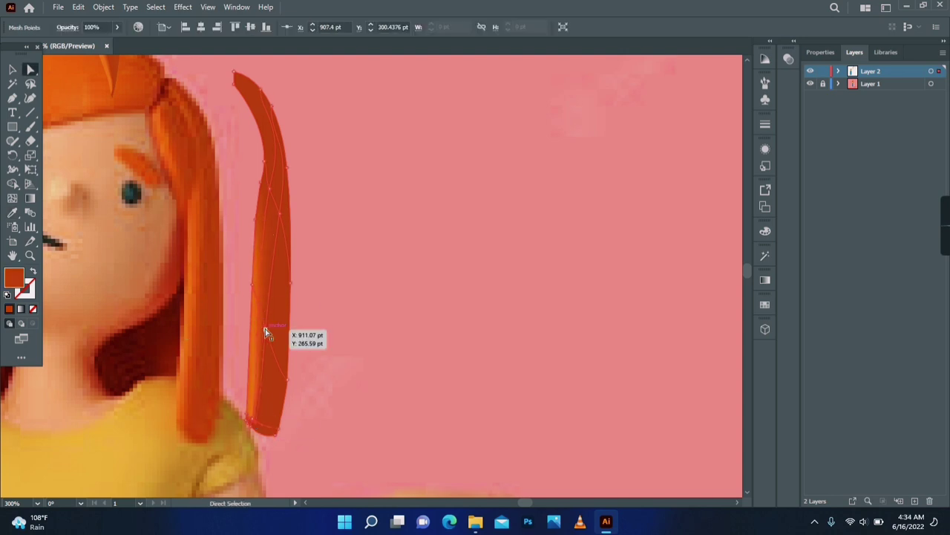
{"action": "left_click", "coordinate": [279, 214], "text": "shift"}
{"action": "key", "text": "i"}
{"action": "left_click", "coordinate": [209, 196]}
Color the strand's bottom and lower middle mesh points with orange sampled from the lower end of the reference strand
{"action": "key", "text": "a"}
{"action": "left_click", "coordinate": [227, 104]}
{"action": "key", "text": "i"}
{"action": "left_click", "coordinate": [192, 427]}
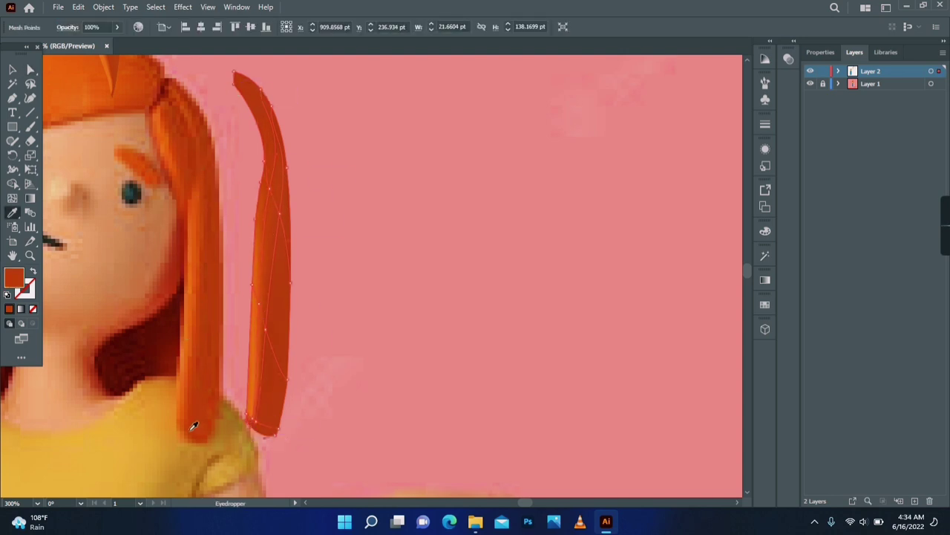
{"action": "key", "text": "a"}
{"action": "left_click", "coordinate": [256, 421]}
{"action": "key", "text": "i"}
{"action": "left_click", "coordinate": [199, 421]}
{"action": "left_click", "coordinate": [265, 347]}
{"action": "key", "text": "i"}
{"action": "left_click", "coordinate": [285, 255]}
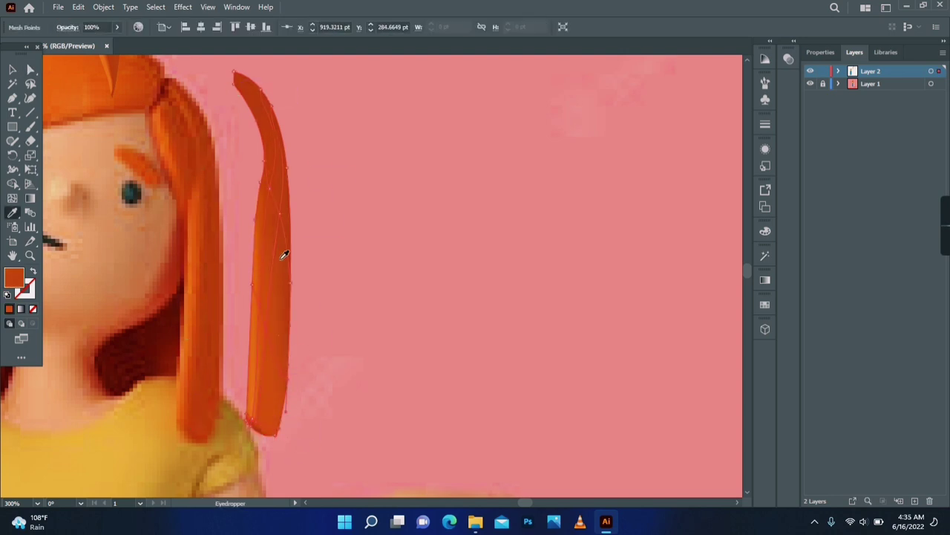
Shift the mesh point at the strand's inward bend slightly upward to refine its contour
{"action": "key", "text": "a"}
{"action": "left_click_drag", "start_coordinate": [319, 315], "coordinate": [342, 340]}
{"action": "left_click", "coordinate": [343, 340]}
{"action": "left_click_drag", "start_coordinate": [294, 211], "coordinate": [291, 204]}
{"action": "left_click", "coordinate": [349, 340]}
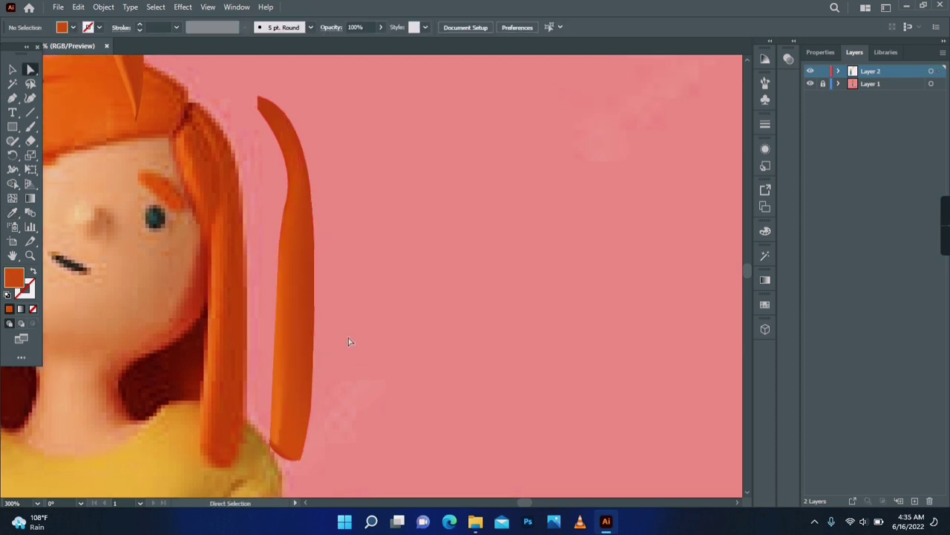
Add a mesh point just below the strand's bend and color it with orange sampled from the reference strand
{"action": "left_click", "coordinate": [291, 193]}
{"action": "left_click", "coordinate": [140, 143]}
{"action": "key", "text": "u"}
{"action": "left_click", "coordinate": [290, 205]}
{"action": "key", "text": "i"}
{"action": "left_click", "coordinate": [217, 247]}
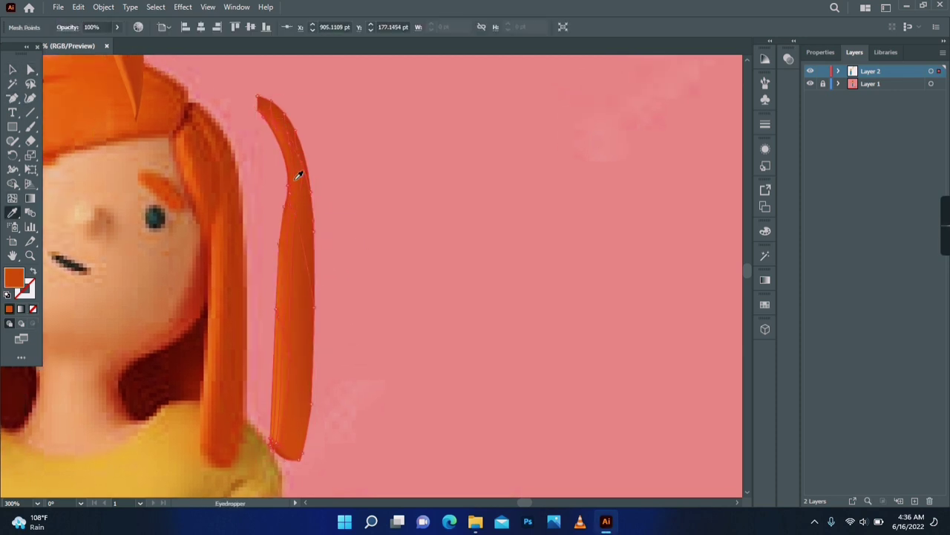
Place the small lock, the fringe and the long left strand over the matching hair of the reference figure
{"action": "key", "text": "v"}
{"action": "key", "text": "ctrl+minus"}
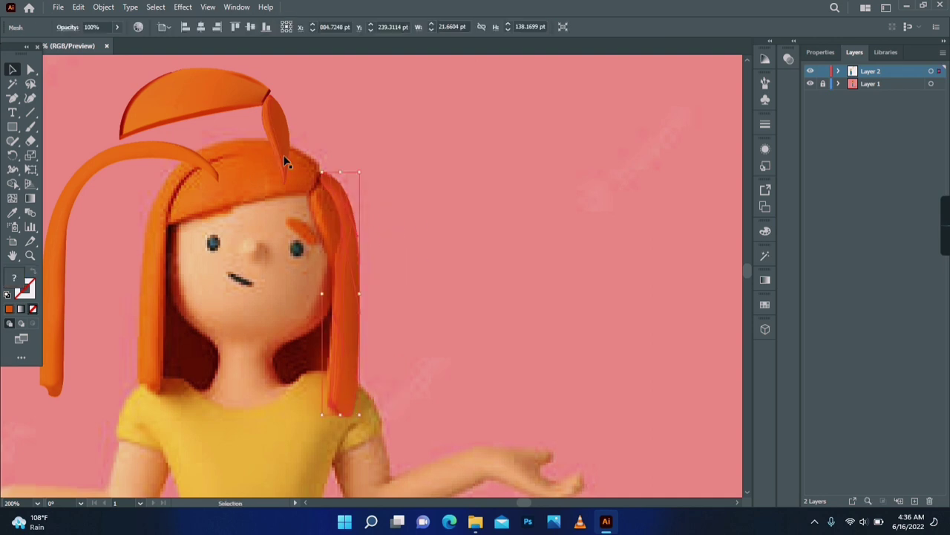
{"action": "left_click_drag", "start_coordinate": [285, 144], "coordinate": [337, 226]}
{"action": "left_click_drag", "start_coordinate": [228, 106], "coordinate": [278, 193]}
{"action": "left_click_drag", "start_coordinate": [111, 157], "coordinate": [212, 154]}
Select all the assembled hair pieces and move them together to the background right of the figure
{"action": "left_click_drag", "start_coordinate": [111, 104], "coordinate": [379, 297]}
{"action": "left_click_drag", "start_coordinate": [153, 252], "coordinate": [406, 228]}
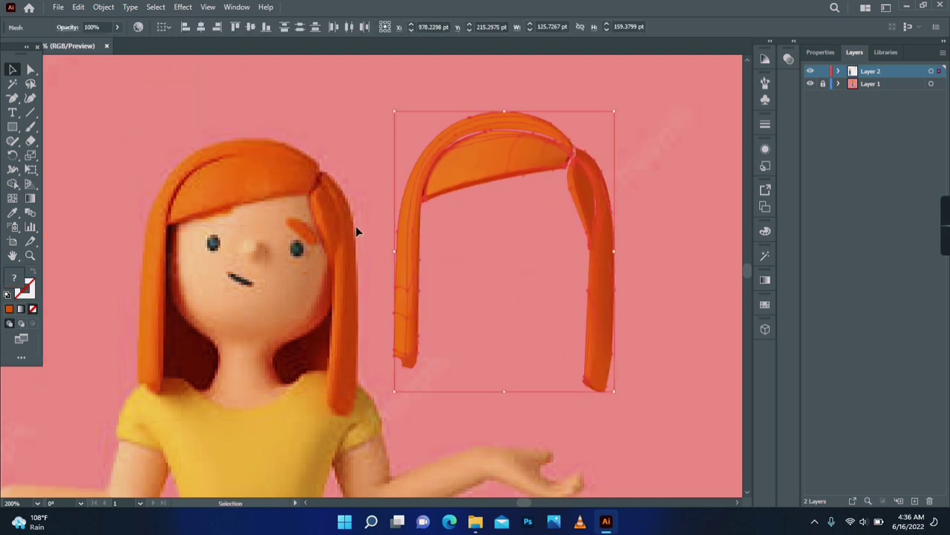
{"action": "left_click", "coordinate": [356, 232]}
Send the small lock to the back and nudge the long right strand up against the hair parting
{"action": "key", "text": "ctrl+plus"}
{"action": "right_click", "coordinate": [407, 289]}
{"action": "mouse_move", "coordinate": [483, 360]}
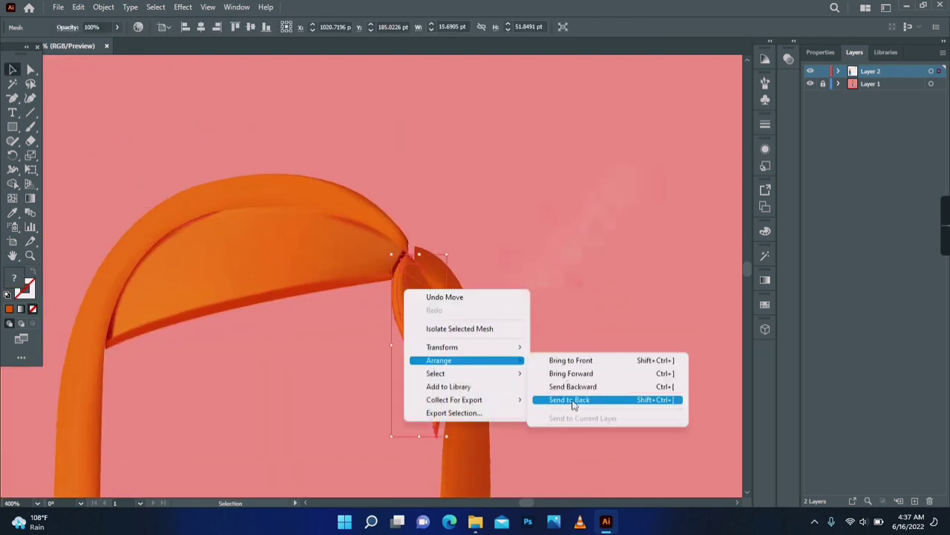
{"action": "left_click", "coordinate": [572, 401]}
{"action": "left_click_drag", "start_coordinate": [450, 293], "coordinate": [444, 291]}
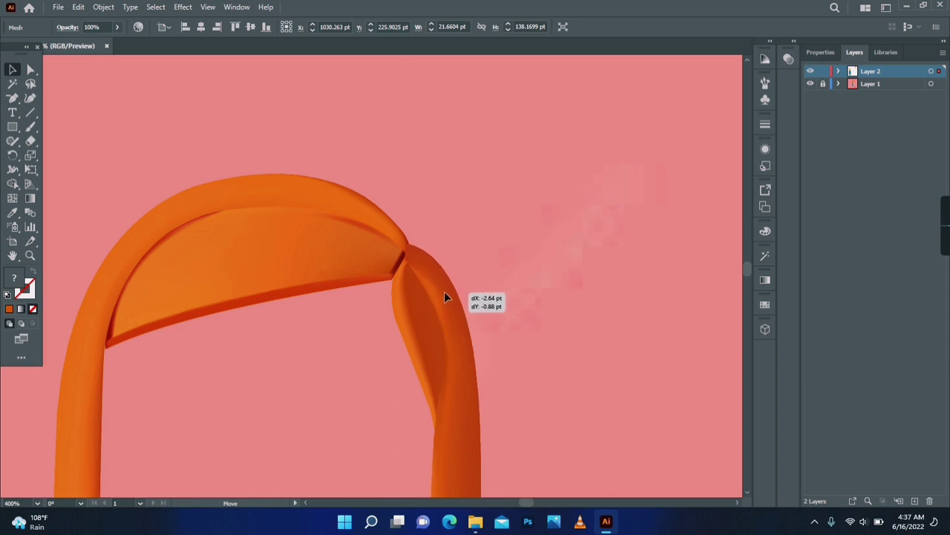
Nudge the fringe slightly to the right so it meets the small lock at the parting
{"action": "left_click", "coordinate": [505, 271]}
{"action": "left_click", "coordinate": [445, 265], "text": "ctrl"}
{"action": "left_click", "coordinate": [386, 265], "text": "ctrl"}
{"action": "left_click_drag", "start_coordinate": [354, 293], "coordinate": [358, 293]}
{"action": "left_click_drag", "start_coordinate": [431, 453], "coordinate": [349, 82]}
{"action": "key", "text": "a"}
{"action": "left_click_drag", "start_coordinate": [396, 326], "coordinate": [501, 277]}
Start a Pen path down the face's left cheek and jaw into the neck, and swap its fill and stroke
{"action": "key", "text": "z"}
{"action": "left_click", "coordinate": [335, 203], "text": "alt"}
{"action": "left_click", "coordinate": [335, 203], "text": "alt"}
{"action": "key", "text": "v"}
{"action": "left_click", "coordinate": [431, 314]}
{"action": "key", "text": "z"}
{"action": "left_click", "coordinate": [314, 248]}
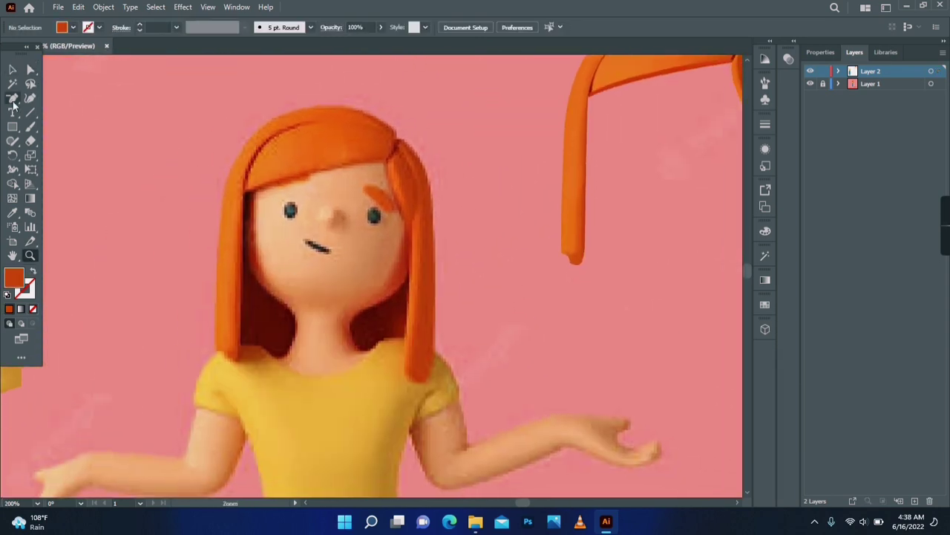
{"action": "left_click", "coordinate": [13, 98]}
{"action": "left_click", "coordinate": [246, 188]}
{"action": "left_click_drag", "start_coordinate": [264, 300], "coordinate": [267, 307]}
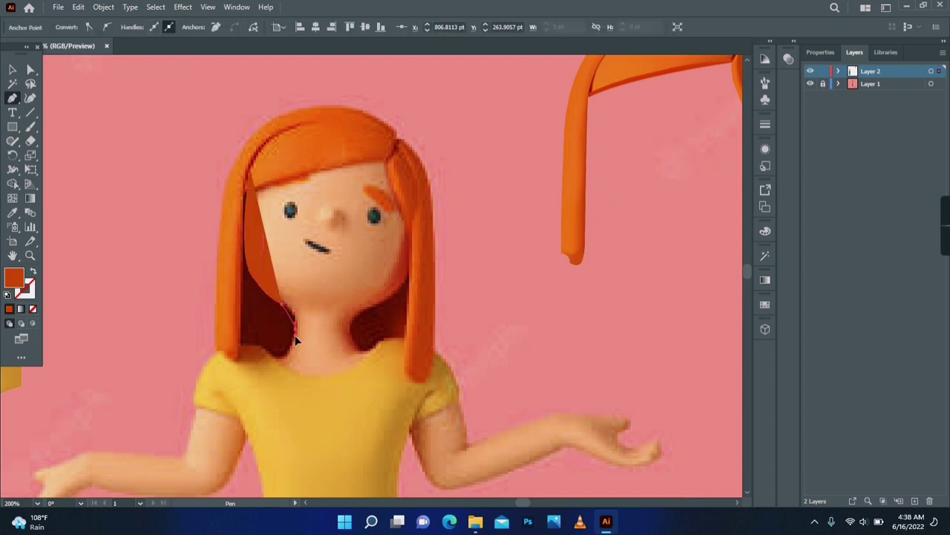
{"action": "left_click", "coordinate": [34, 273]}
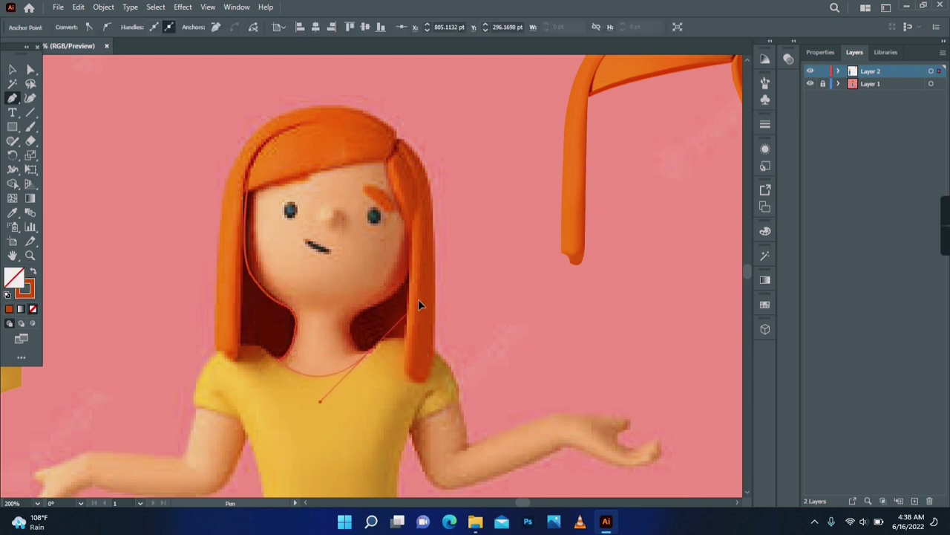
Continue the face outline along the neckline, up the neck's right side and around the right cheek
{"action": "left_click_drag", "start_coordinate": [418, 299], "coordinate": [417, 297]}
{"action": "left_click", "coordinate": [370, 352]}
{"action": "left_click_drag", "start_coordinate": [350, 329], "coordinate": [409, 269]}
{"action": "left_click", "coordinate": [350, 329]}
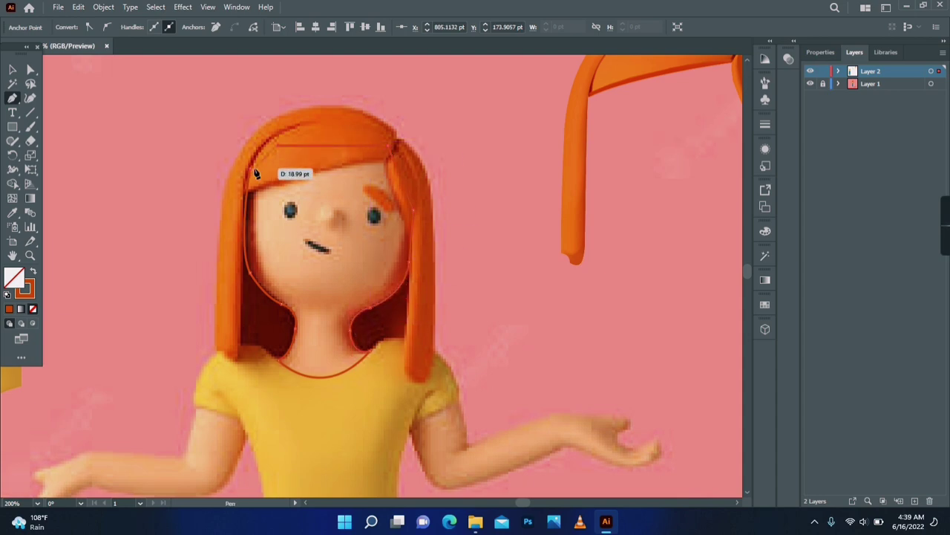
Adjust the curve where the left jaw meets the neck and refine the face outline with the Smooth tool
{"action": "key", "text": "ctrl+equal"}
{"action": "key", "text": "ctrl+equal"}
{"action": "key", "text": "ctrl+equal"}
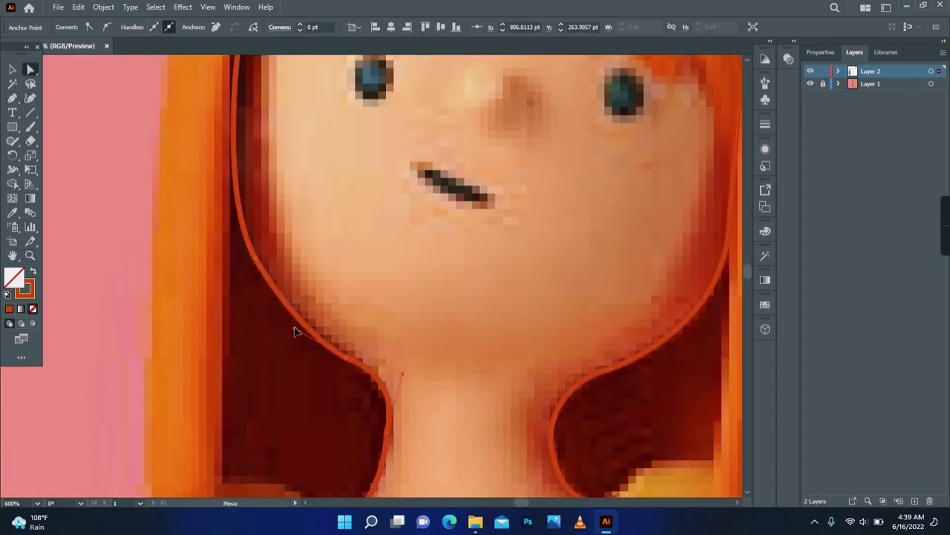
{"action": "key", "text": "ctrl+minus"}
{"action": "left_click_drag", "start_coordinate": [266, 344], "coordinate": [322, 327]}
{"action": "key", "text": "ctrl+minus"}
{"action": "right_click", "coordinate": [13, 141]}
{"action": "left_click", "coordinate": [61, 184]}
{"action": "left_click_drag", "start_coordinate": [419, 305], "coordinate": [293, 297]}
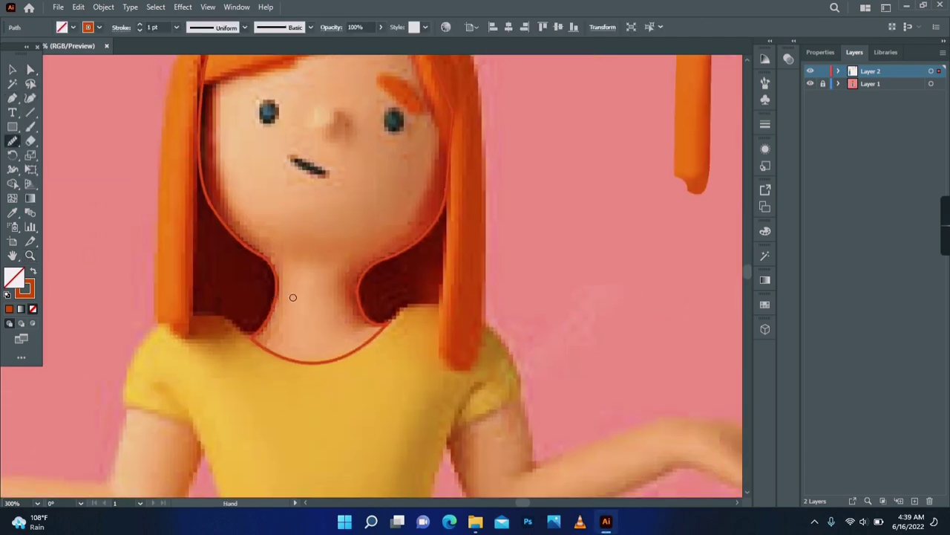
Fill the face and neck shape with a skin tone sampled from the reference, and move it right of the figure
{"action": "key", "text": "ctrl+minus"}
{"action": "key", "text": "ctrl+minus"}
{"action": "mouse_move", "coordinate": [281, 219]}
{"action": "left_mouse_down"}
{"action": "mouse_move", "coordinate": [311, 245]}
{"action": "mouse_move", "coordinate": [200, 229]}
{"action": "left_mouse_up"}
{"action": "key", "text": "v"}
{"action": "key", "text": "i"}
{"action": "left_click", "coordinate": [268, 252]}
{"action": "key", "text": "v"}
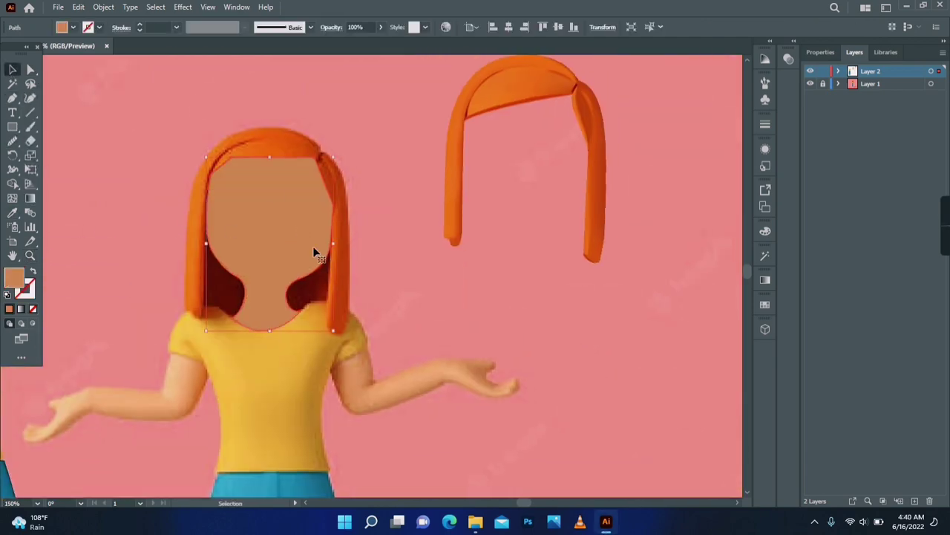
{"action": "left_click_drag", "start_coordinate": [313, 247], "coordinate": [449, 293]}
Refill the face and neck shape with a lighter skin tone sampled from the reference face
{"action": "key", "text": "i"}
{"action": "left_click", "coordinate": [272, 251]}
{"action": "left_click", "coordinate": [260, 268]}
{"action": "left_click", "coordinate": [290, 194]}
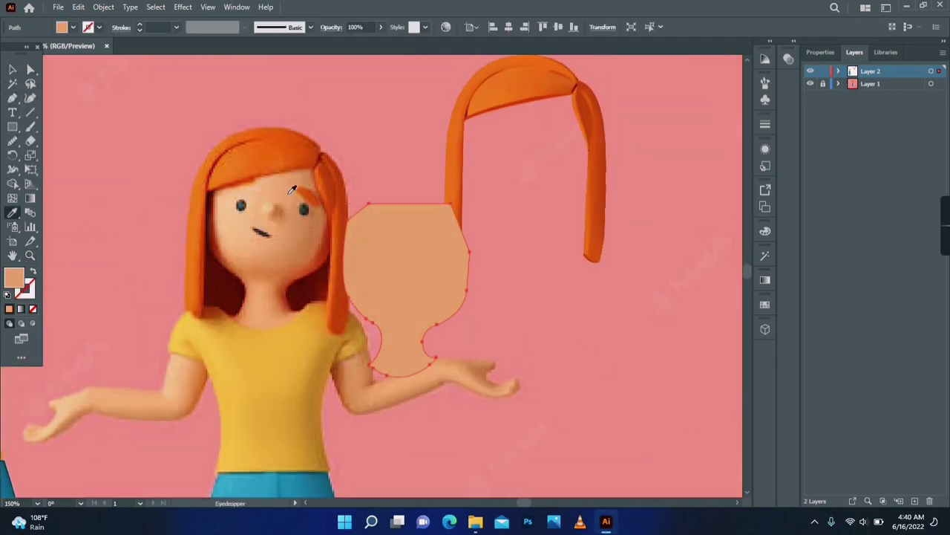
Add mesh points on the neck and under the chin, and color them with a darker skin tone from the reference
{"action": "left_click", "coordinate": [411, 344]}
{"action": "left_click", "coordinate": [371, 334]}
{"action": "key", "text": "i"}
{"action": "left_click", "coordinate": [283, 253]}
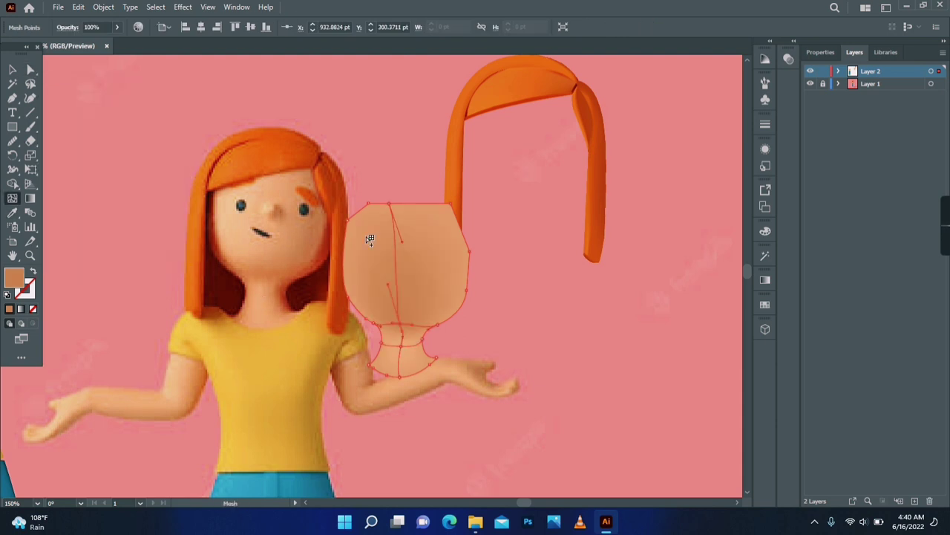
Add mesh points on both sides of the face and color the right edge with reddish orange sampled from the reference
{"action": "left_click", "coordinate": [370, 238]}
{"action": "left_click", "coordinate": [461, 247]}
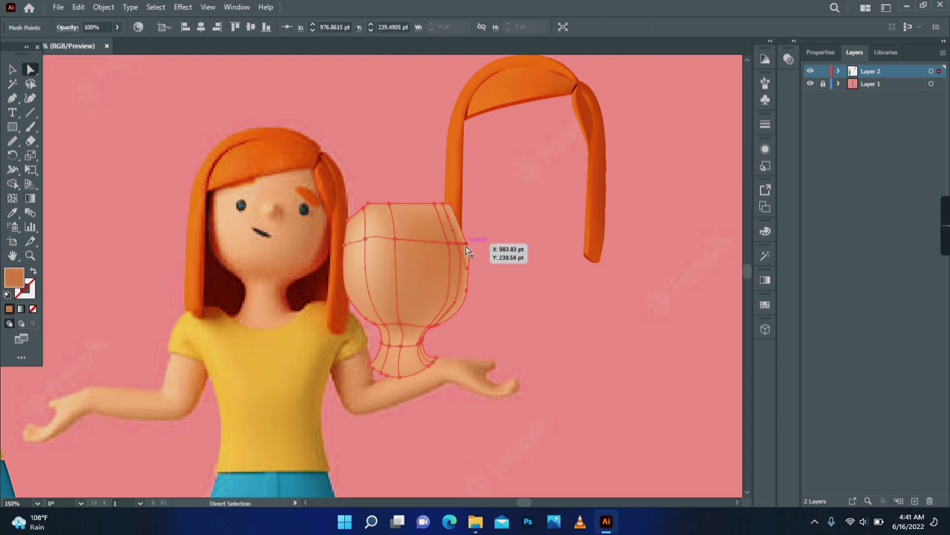
{"action": "left_click", "coordinate": [466, 251]}
{"action": "key", "text": "i"}
{"action": "left_click", "coordinate": [346, 250]}
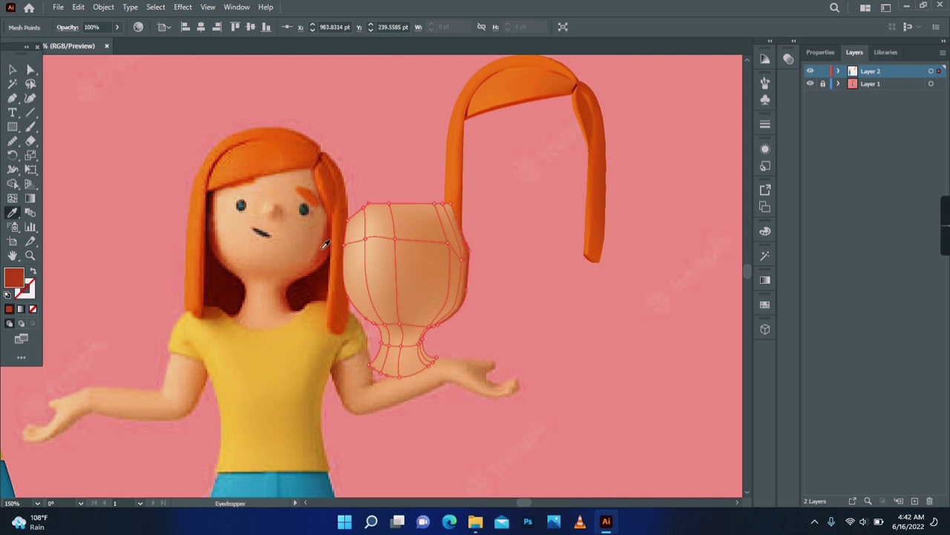
Add further mesh lines across the face near the right cheek and the jaw for the side shading
{"action": "key", "text": "u"}
{"action": "left_click", "coordinate": [447, 243]}
{"action": "left_click", "coordinate": [438, 325]}
{"action": "key", "text": "i"}
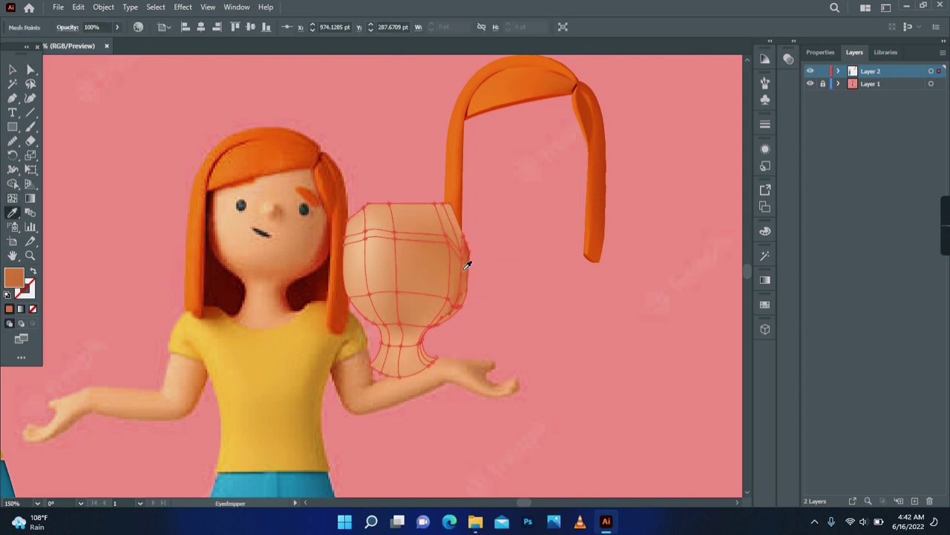
Color the mesh point at the lower right jaw with a sampled skin shade and deselect the face
{"action": "key", "text": "a"}
{"action": "left_click", "coordinate": [463, 301]}
{"action": "key", "text": "i"}
{"action": "key", "text": "a"}
{"action": "left_click", "coordinate": [474, 319]}
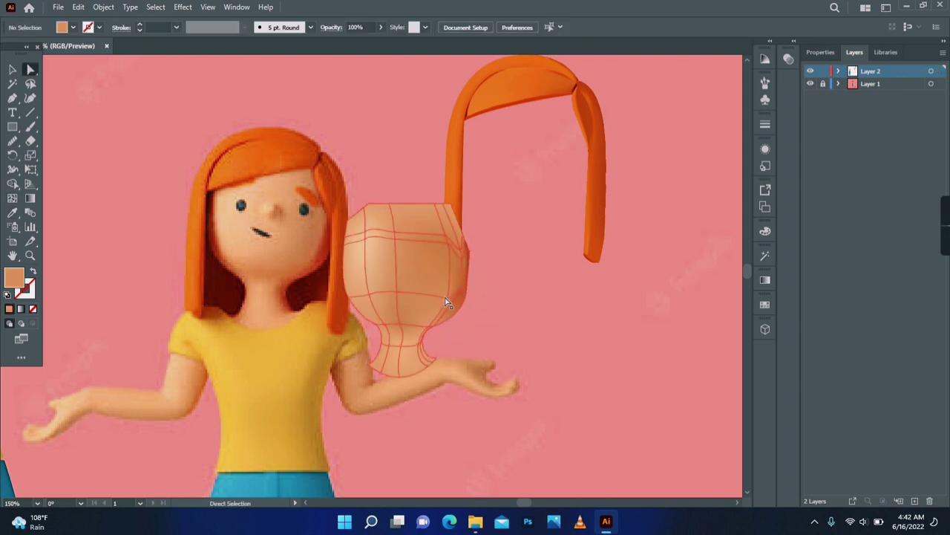
Color the mesh point on the right cheek edge with a sampled tone and reshape the mesh near the right jaw
{"action": "key", "text": "i"}
{"action": "left_click", "coordinate": [465, 251]}
{"action": "left_click_drag", "start_coordinate": [447, 299], "coordinate": [458, 261]}
{"action": "key", "text": "a"}
{"action": "key", "text": "u"}
{"action": "key", "text": "ctrl+shift+a"}
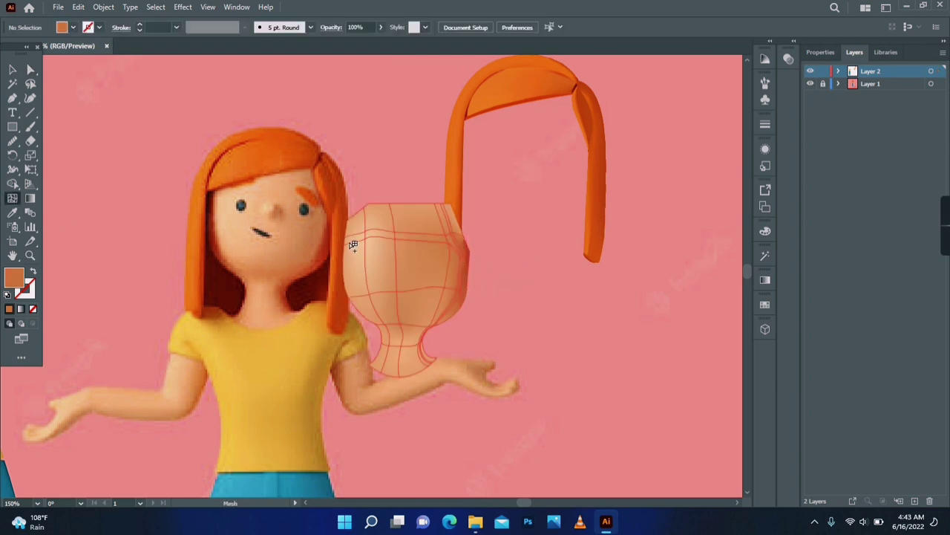
Add a mesh point near the left edge of the face for the side shading
{"action": "left_click", "coordinate": [353, 243]}
{"action": "key", "text": "a"}
{"action": "left_click", "coordinate": [353, 235]}
{"action": "key", "text": "i"}
{"action": "key", "text": "a"}
Color the mesh points along the left edge of the face with dark red sampled from the reference
{"action": "left_click", "coordinate": [346, 239]}
{"action": "key", "text": "i"}
{"action": "left_click", "coordinate": [227, 276]}
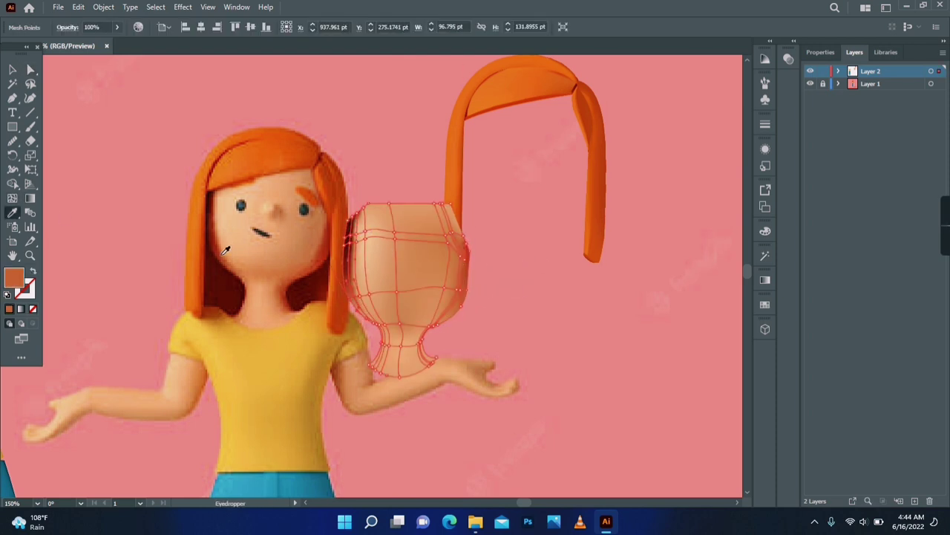
{"action": "key", "text": "ctrl+shift+a"}
{"action": "key", "text": "ctrl+z"}
{"action": "key", "text": "ctrl+z"}
{"action": "left_click", "coordinate": [331, 239]}
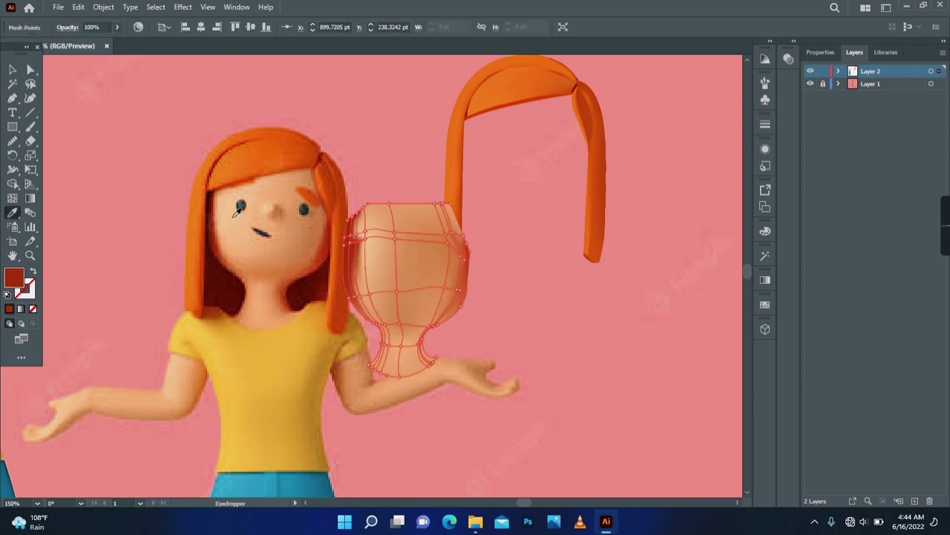
{"action": "left_click", "coordinate": [331, 253]}
{"action": "key", "text": "a"}
{"action": "key", "text": "ctrl+shift+a"}
Move the traced hair sideways, clear of the face mesh
{"action": "left_click", "coordinate": [452, 235]}
{"action": "key", "text": "i"}
{"action": "key", "text": "v"}
{"action": "left_click_drag", "start_coordinate": [454, 159], "coordinate": [568, 160]}
Color the mesh points on the face's upper right and the neck's right edge with sampled reddish skin shades
{"action": "key", "text": "a"}
{"action": "left_click", "coordinate": [453, 216]}
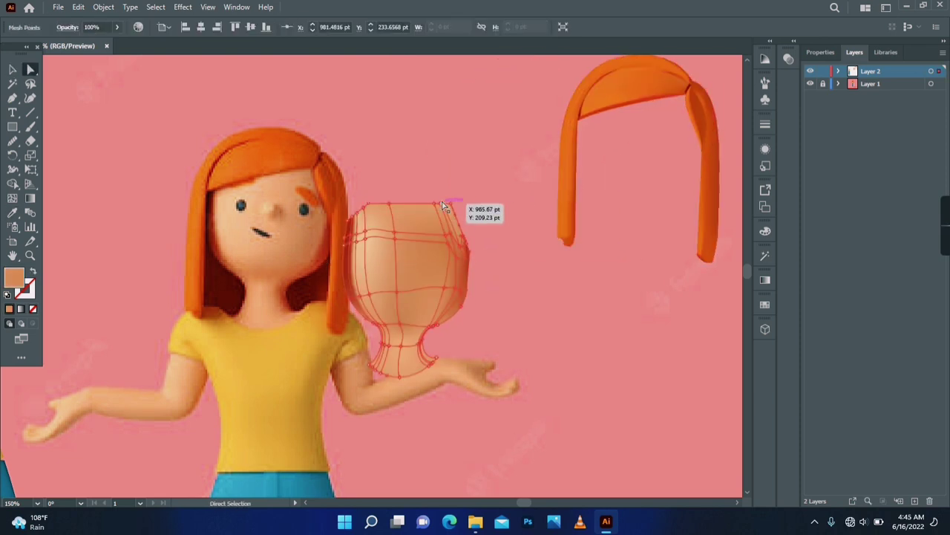
{"action": "left_click", "coordinate": [421, 347]}
{"action": "key", "text": "a"}
{"action": "key", "text": "ctrl+shift+a"}
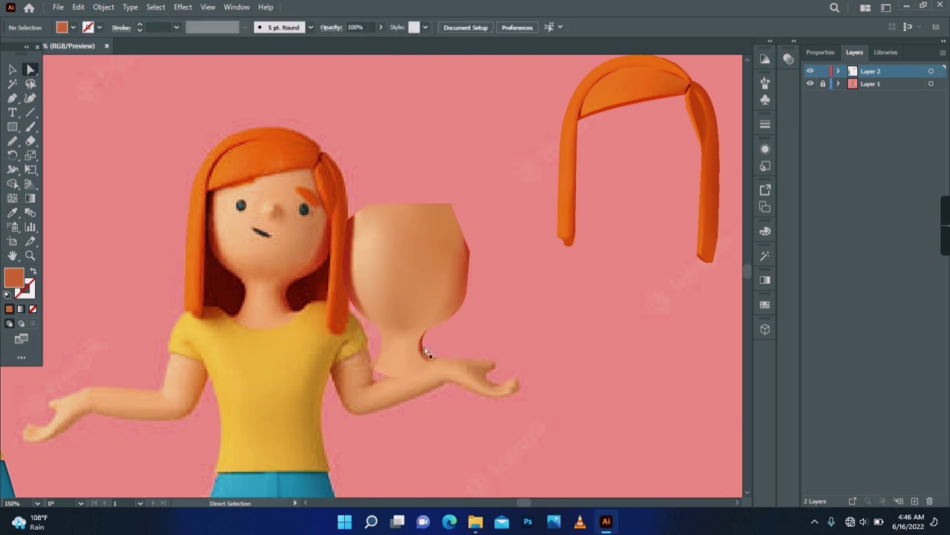
{"action": "left_click", "coordinate": [421, 344]}
{"action": "key", "text": "i"}
{"action": "key", "text": "a"}
{"action": "key", "text": "ctrl+shift+a"}
Adjust the neck's mesh points and color the neck and left face edge with tones sampled from the reference
{"action": "left_click", "coordinate": [402, 346]}
{"action": "left_click_drag", "start_coordinate": [398, 366], "coordinate": [429, 327]}
{"action": "key", "text": "i"}
{"action": "left_click", "coordinate": [269, 253]}
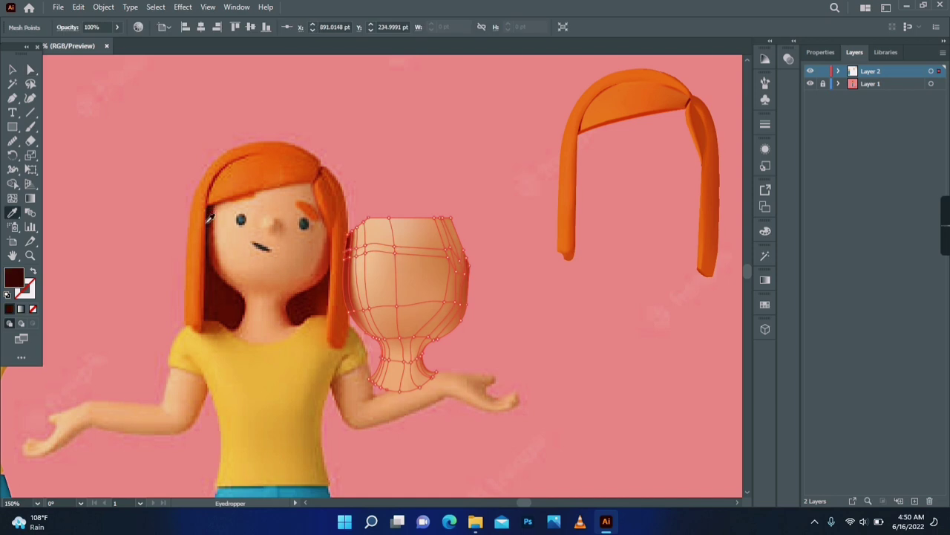
{"action": "left_click", "coordinate": [207, 220]}
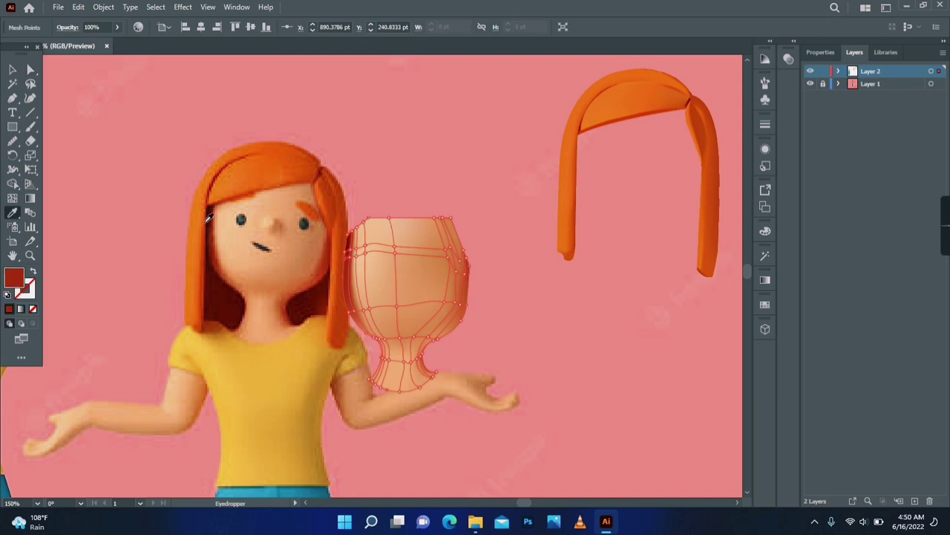
{"action": "left_click", "coordinate": [280, 320]}
Move the face and neck mesh onto the traced hair and send it behind the hair
{"action": "scroll", "coordinate": [297, 260], "scroll_direction": "down", "scroll_amount": 1}
{"action": "left_click", "coordinate": [13, 69]}
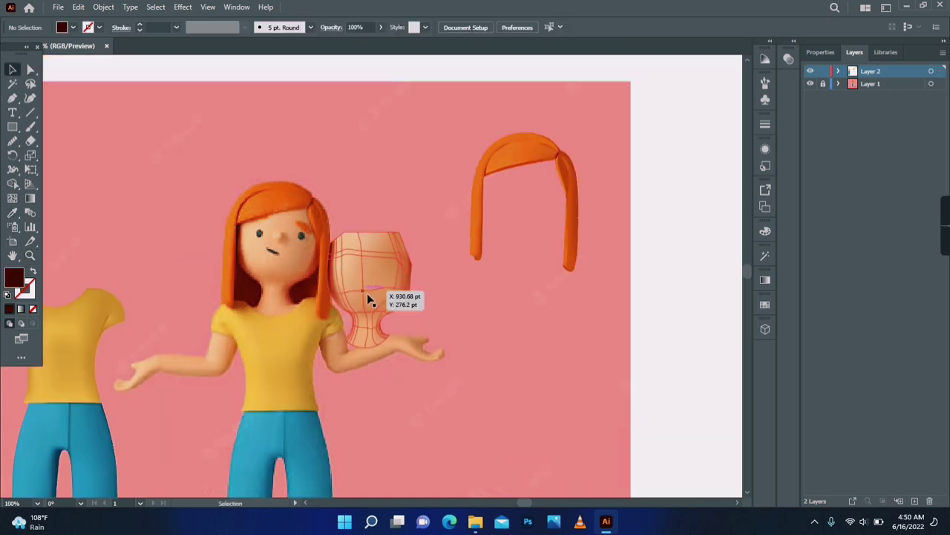
{"action": "left_click_drag", "start_coordinate": [368, 290], "coordinate": [527, 210]}
{"action": "right_click", "coordinate": [525, 208]}
{"action": "mouse_move", "coordinate": [572, 289]}
{"action": "left_click", "coordinate": [705, 324]}
Move the hair and face over the reference head and align the face mesh in outline view
{"action": "left_click_drag", "start_coordinate": [454, 121], "coordinate": [264, 220]}
{"action": "key", "text": "ctrl+y"}
{"action": "scroll", "coordinate": [184, 134], "scroll_direction": "up", "scroll_amount": 2}
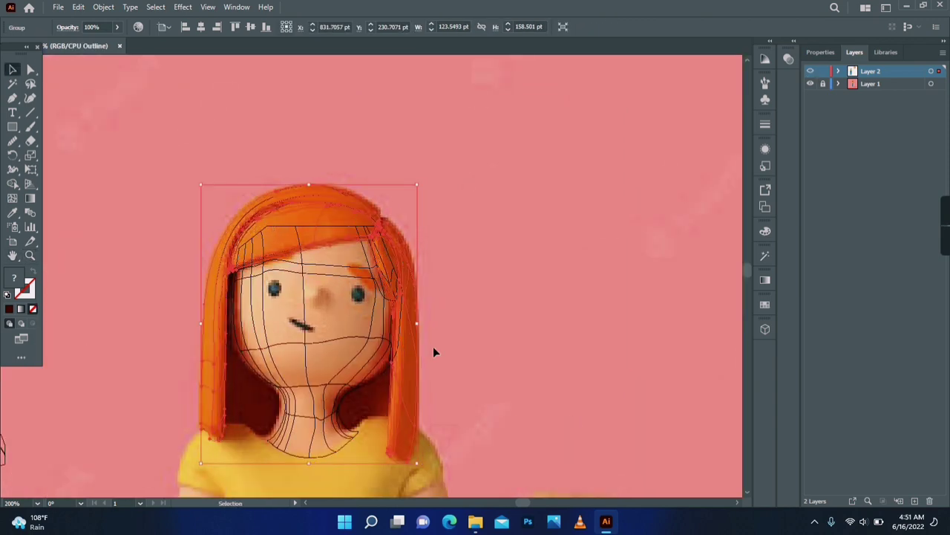
{"action": "left_click", "coordinate": [432, 351]}
{"action": "left_click", "coordinate": [317, 455]}
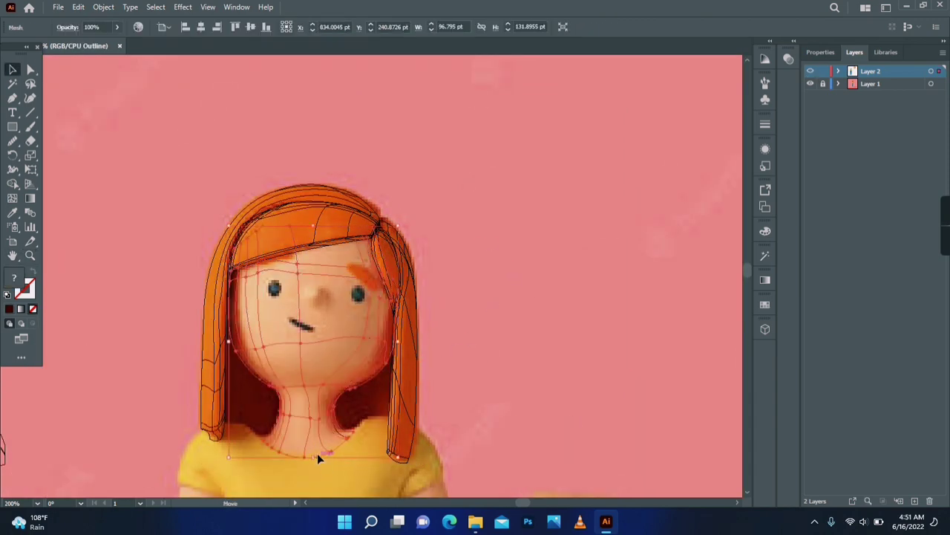
Group the hair with the face and move the finished head onto the traced body
{"action": "left_click", "coordinate": [167, 196]}
{"action": "left_click_drag", "start_coordinate": [168, 196], "coordinate": [364, 290]}
{"action": "right_click", "coordinate": [364, 286]}
{"action": "left_click", "coordinate": [401, 379]}
{"action": "left_click", "coordinate": [810, 72], "text": "ctrl"}
{"action": "left_click", "coordinate": [520, 164]}
{"action": "key", "text": "ctrl+0"}
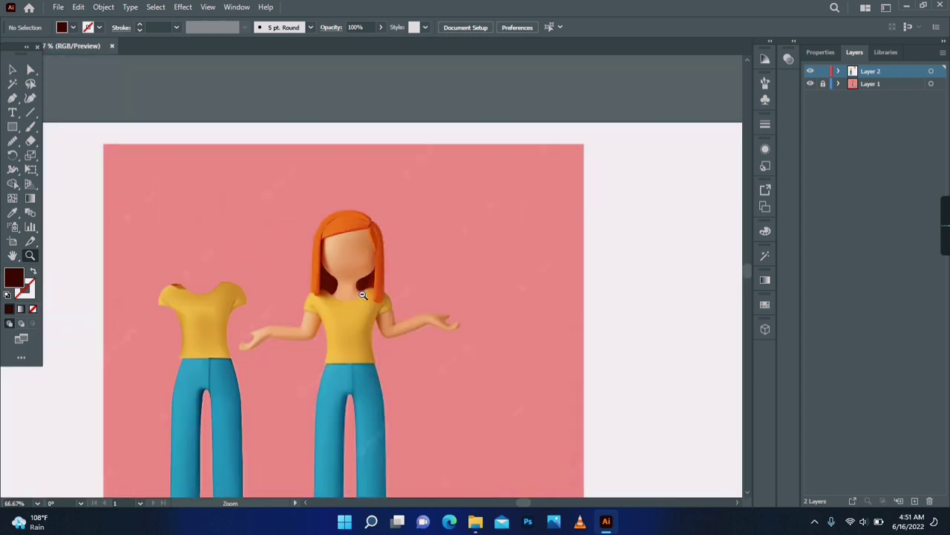
{"action": "left_click_drag", "start_coordinate": [520, 256], "coordinate": [252, 247]}
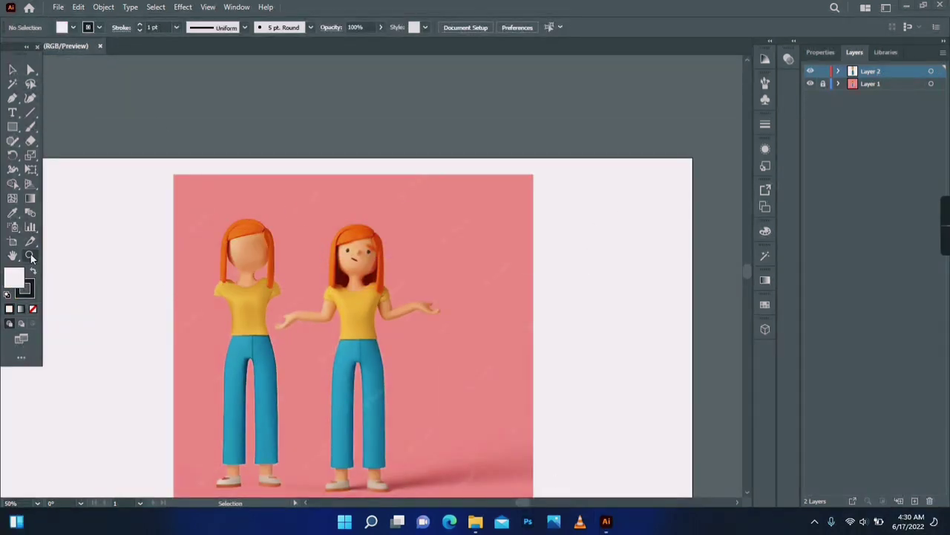
Draw an ellipse about 7.3 by 9.5 pt for the left eye and place it beside the reference eye
{"action": "left_click", "coordinate": [30, 256]}
{"action": "left_click", "coordinate": [370, 257]}
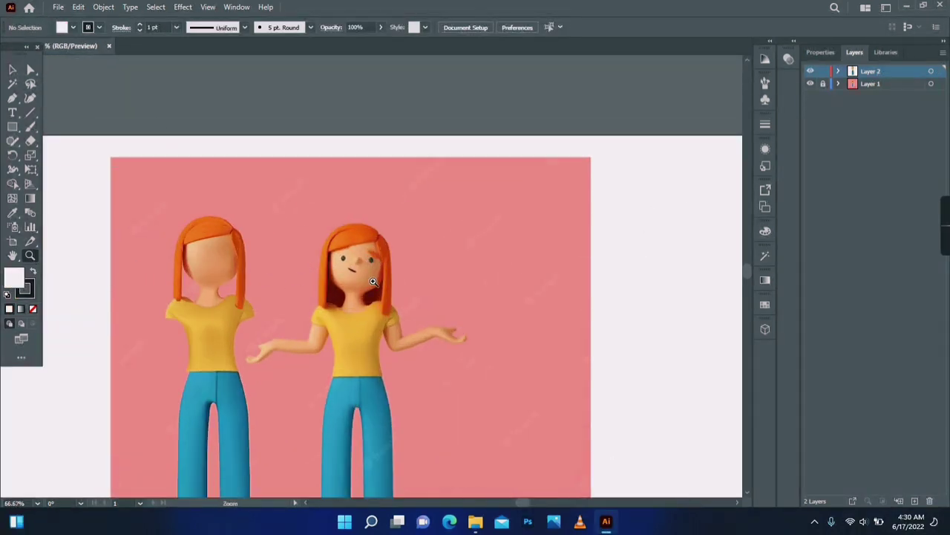
{"action": "left_click", "coordinate": [371, 255]}
{"action": "left_click", "coordinate": [371, 255]}
{"action": "left_click", "coordinate": [371, 255]}
{"action": "left_click", "coordinate": [371, 255]}
{"action": "left_click", "coordinate": [371, 255]}
{"action": "left_click_drag", "start_coordinate": [13, 127], "coordinate": [66, 155]}
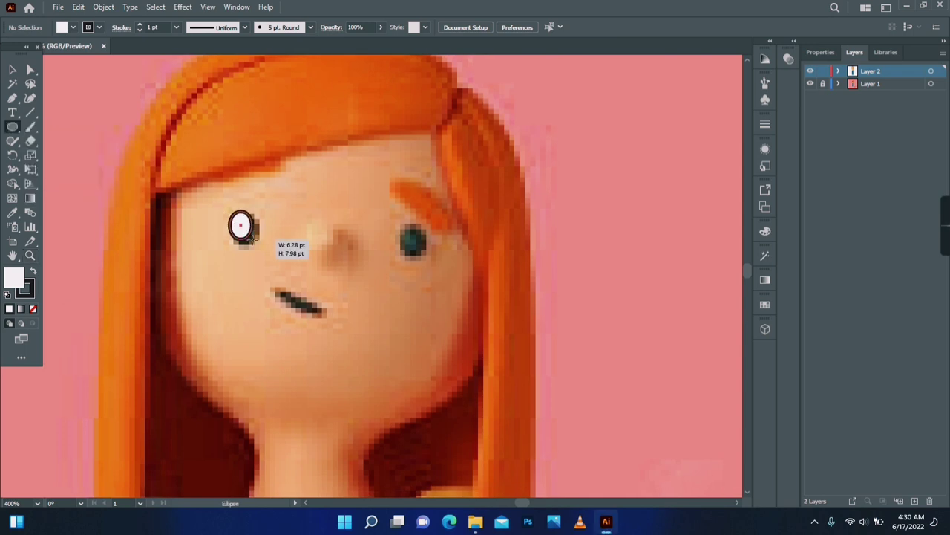
{"action": "mouse_move", "coordinate": [252, 237]}
{"action": "left_mouse_down"}
{"action": "mouse_move", "coordinate": [258, 245]}
{"action": "mouse_move", "coordinate": [201, 231]}
{"action": "left_mouse_up"}
Fill the eye ellipse with black and remove its stroke
{"action": "left_click", "coordinate": [13, 213]}
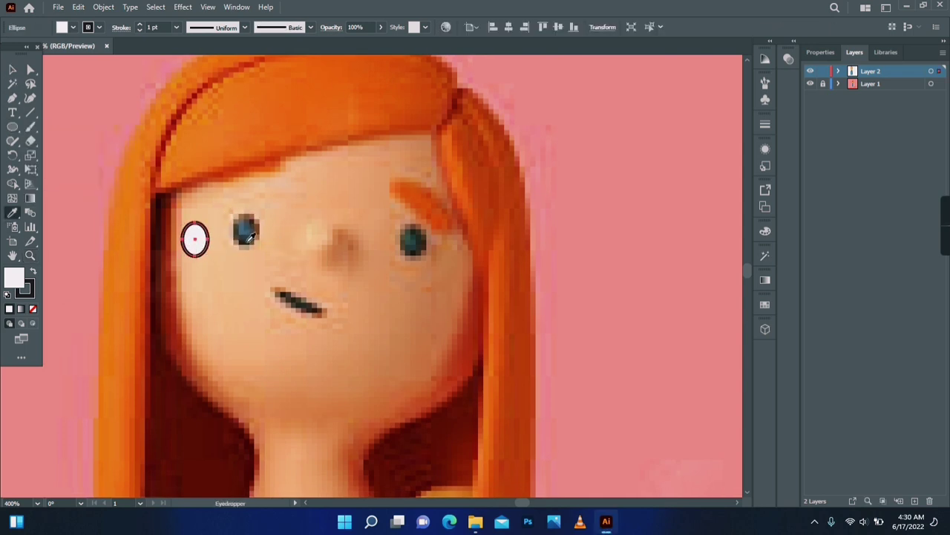
{"action": "left_click", "coordinate": [146, 228]}
{"action": "key", "text": "v"}
{"action": "double_click", "coordinate": [17, 281]}
{"action": "key", "text": "Return"}
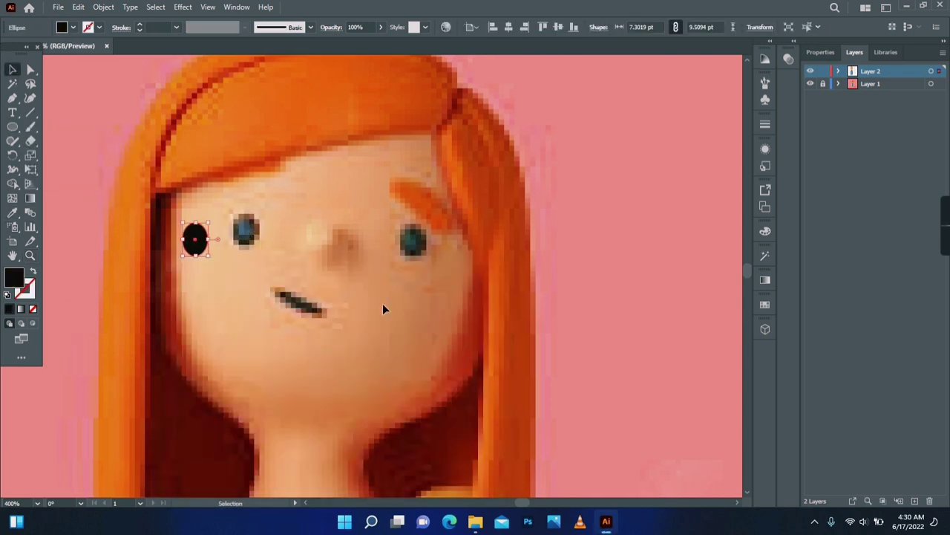
Add a mesh point at the center of the eye and color it gray 606060
{"action": "key", "text": "u"}
{"action": "left_click", "coordinate": [199, 239]}
{"action": "double_click", "coordinate": [17, 280]}
{"action": "left_click_drag", "start_coordinate": [191, 326], "coordinate": [185, 374]}
{"action": "left_click", "coordinate": [438, 306]}
{"action": "double_click", "coordinate": [17, 281]}
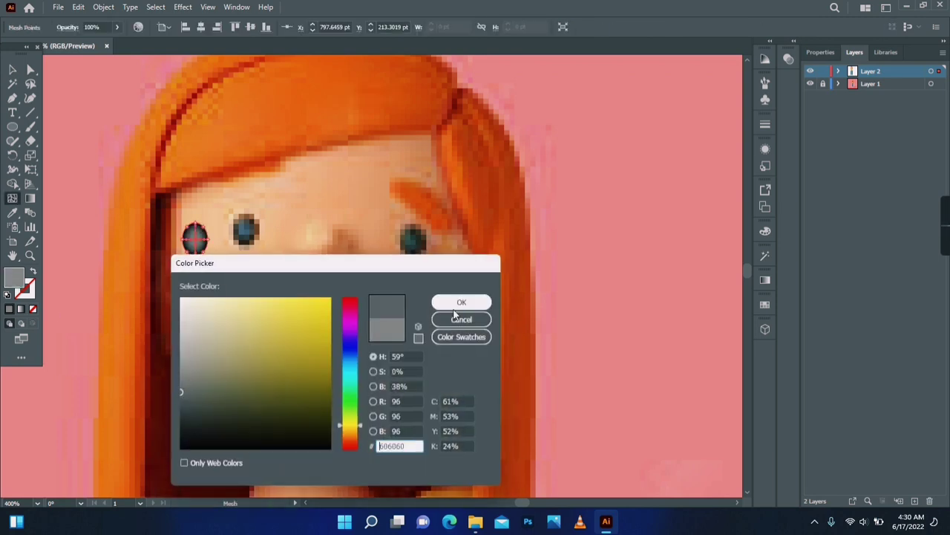
{"action": "left_click", "coordinate": [455, 311]}
Copy the shaded eye onto the reference's right eye and move the original over the left eye
{"action": "key", "text": "v"}
{"action": "left_click_drag", "start_coordinate": [197, 238], "coordinate": [414, 239]}
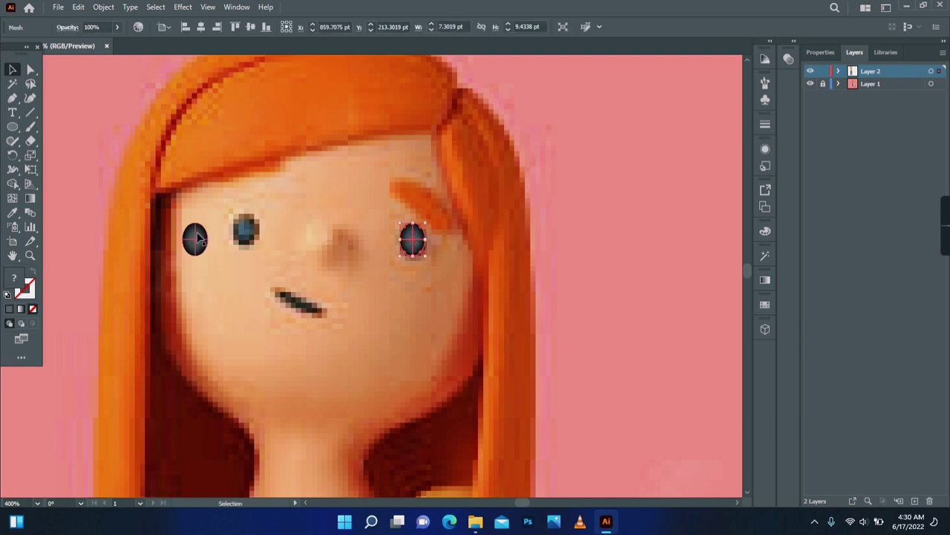
{"action": "left_click_drag", "start_coordinate": [197, 236], "coordinate": [245, 228]}
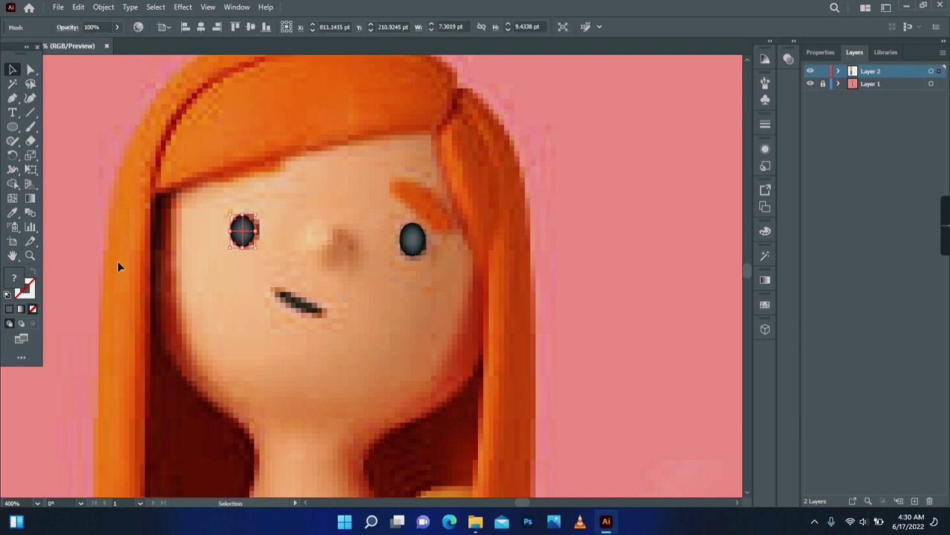
Trace the mouth of the reference with the Pen tool and move the shape just above it
{"action": "left_click", "coordinate": [282, 291]}
{"action": "left_click_drag", "start_coordinate": [324, 313], "coordinate": [319, 323]}
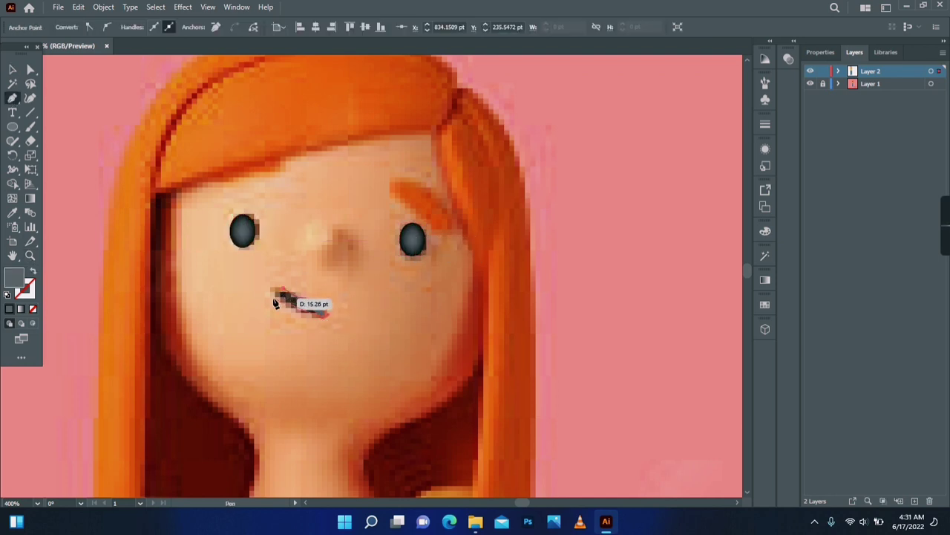
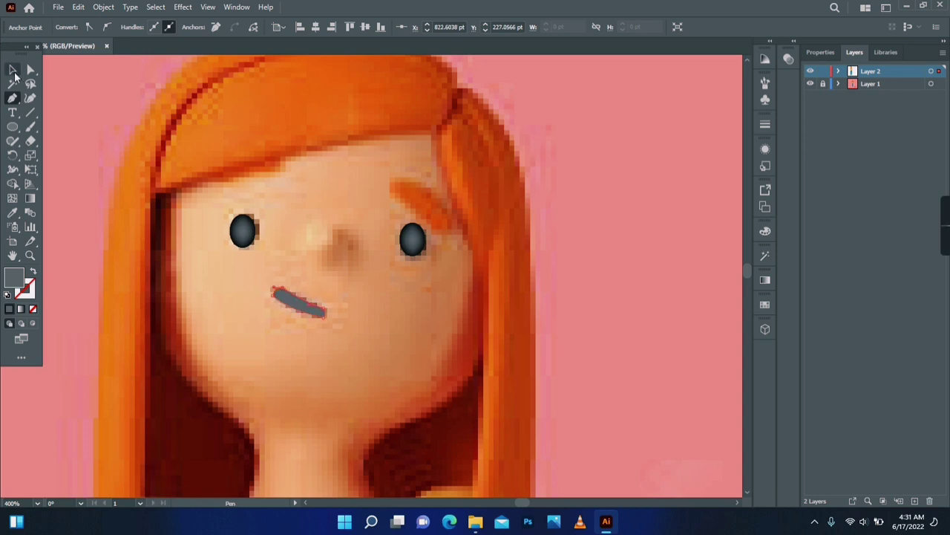
{"action": "left_click", "coordinate": [14, 71]}
{"action": "left_click_drag", "start_coordinate": [299, 302], "coordinate": [304, 280]}
Refine the anchor points and handles at both ends of the mouth shape to round its outline
{"action": "left_click", "coordinate": [30, 256]}
{"action": "left_click", "coordinate": [302, 288]}
{"action": "left_click", "coordinate": [303, 288]}
{"action": "left_click", "coordinate": [303, 288]}
{"action": "left_click", "coordinate": [30, 69]}
{"action": "left_click_drag", "start_coordinate": [228, 245], "coordinate": [232, 246]}
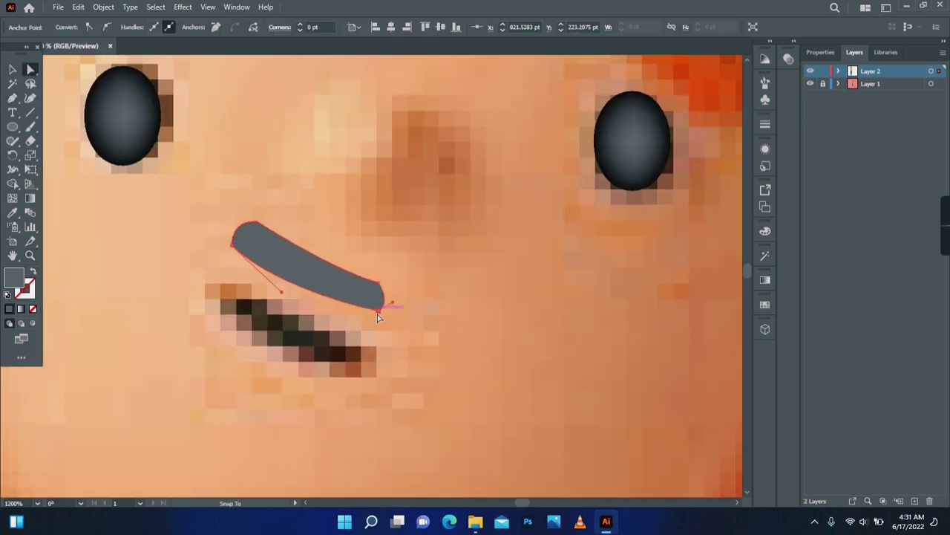
{"action": "left_click_drag", "start_coordinate": [385, 289], "coordinate": [385, 291]}
{"action": "left_click_drag", "start_coordinate": [230, 242], "coordinate": [237, 245]}
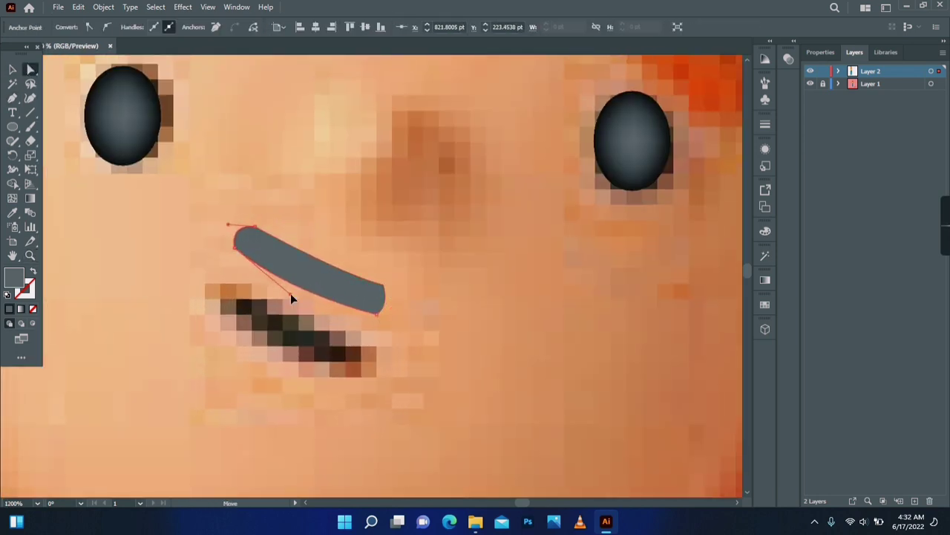
Shade the mouth with a black-to-gray mesh and move it back over the reference mouth
{"action": "double_click", "coordinate": [13, 277]}
{"action": "key", "text": "Return"}
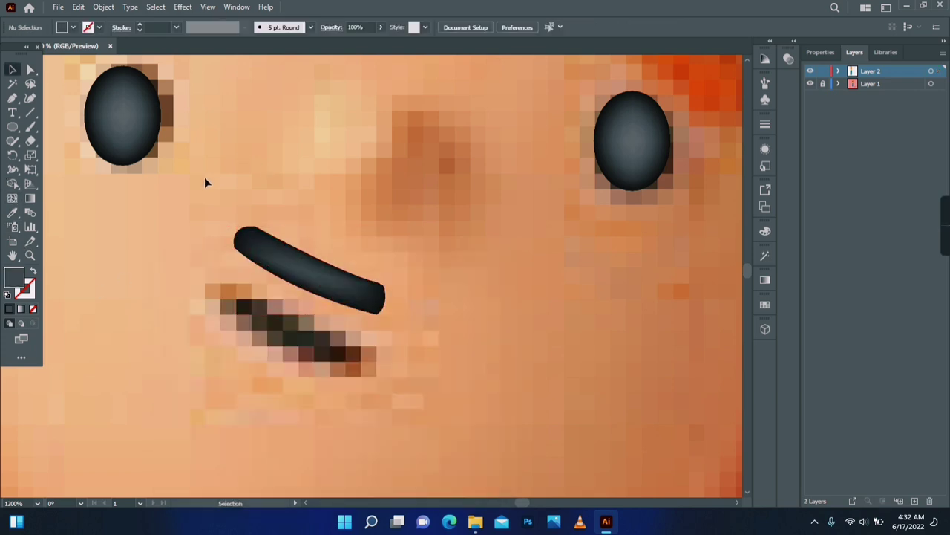
{"action": "left_click_drag", "start_coordinate": [315, 279], "coordinate": [302, 346]}
Draw an ellipse about 15.5 by 16.8 pt over the reference nose
{"action": "left_click", "coordinate": [30, 255]}
{"action": "left_click", "coordinate": [398, 242], "text": "alt"}
{"action": "left_click", "coordinate": [398, 242], "text": "alt"}
{"action": "left_click", "coordinate": [398, 242], "text": "alt"}
{"action": "left_click", "coordinate": [12, 127]}
{"action": "left_click_drag", "start_coordinate": [336, 230], "coordinate": [389, 289]}
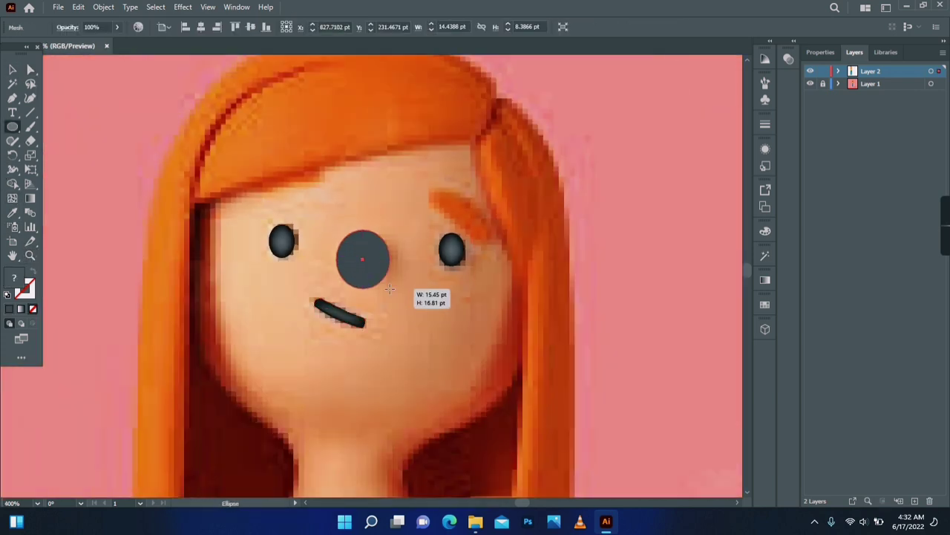
Move the nose ellipse up to the forehead, add mesh points and color it with a sampled skin tone
{"action": "left_click", "coordinate": [12, 70]}
{"action": "left_click_drag", "start_coordinate": [362, 259], "coordinate": [415, 190]}
{"action": "left_click", "coordinate": [12, 199]}
{"action": "left_click", "coordinate": [414, 190]}
{"action": "key", "text": "i"}
{"action": "left_click", "coordinate": [268, 193]}
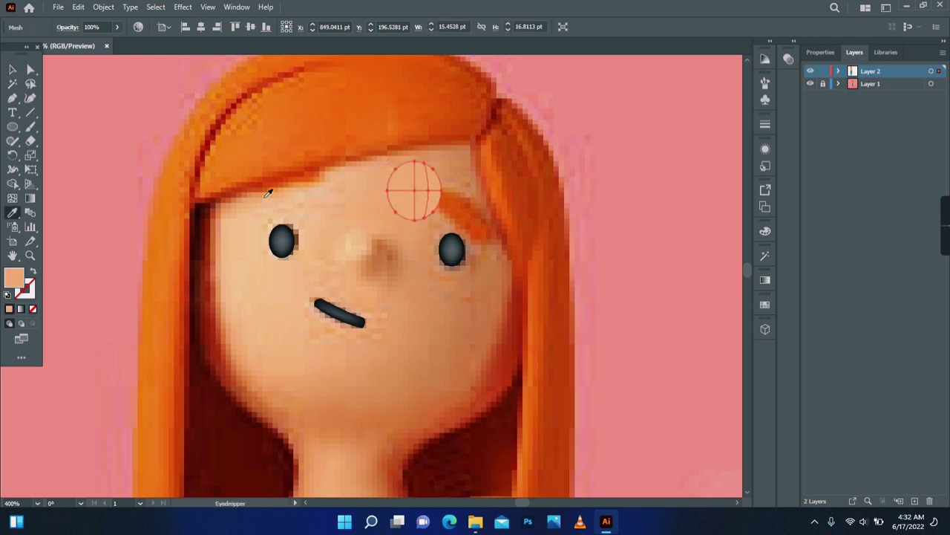
Color the mesh points on the right side of the nose with the brown shade sampled from the reference nose
{"action": "left_click", "coordinate": [395, 257]}
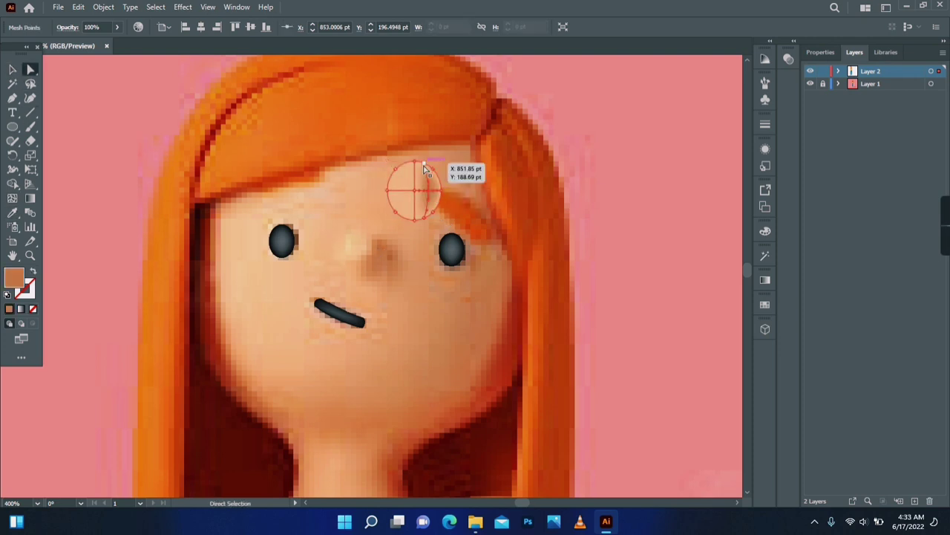
{"action": "left_click", "coordinate": [424, 163], "text": "ctrl"}
{"action": "left_click", "coordinate": [395, 257]}
{"action": "left_click", "coordinate": [441, 191], "text": "ctrl"}
{"action": "left_click", "coordinate": [395, 257]}
{"action": "left_click", "coordinate": [424, 218], "text": "ctrl"}
{"action": "left_click", "coordinate": [395, 257]}
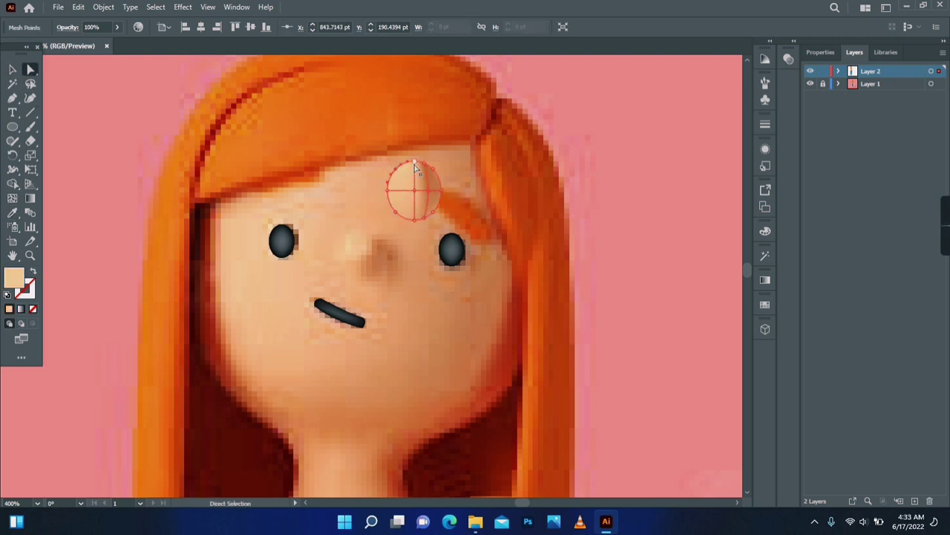
Color the remaining nose mesh points with sampled skin shades and move the nose onto the reference nose
{"action": "left_click", "coordinate": [406, 225], "text": "ctrl"}
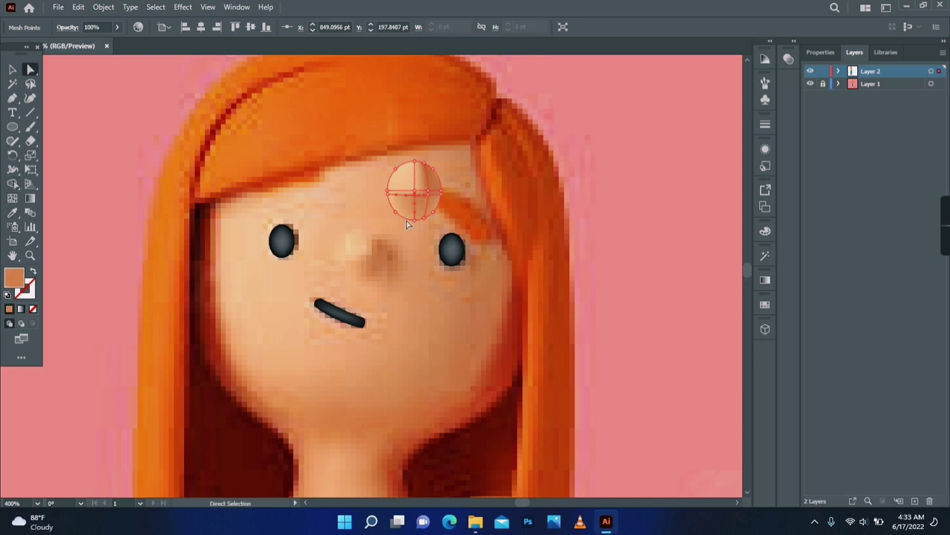
{"action": "left_click", "coordinate": [438, 245], "text": "ctrl"}
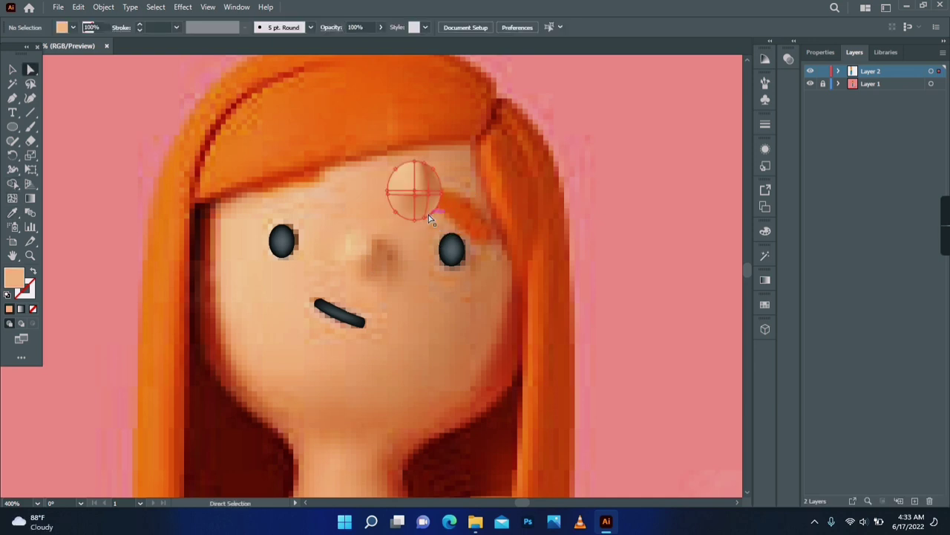
{"action": "left_click_drag", "start_coordinate": [403, 198], "coordinate": [361, 254]}
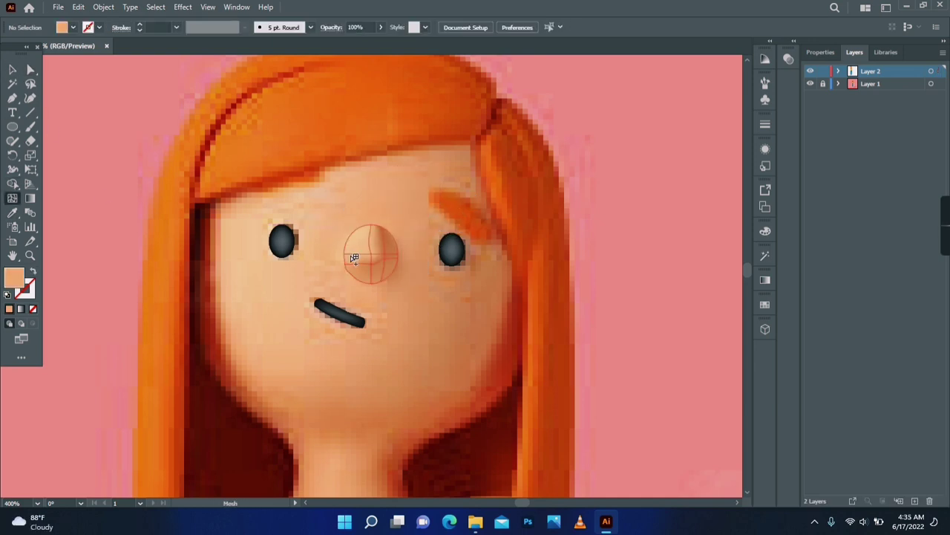
{"action": "key", "text": "a"}
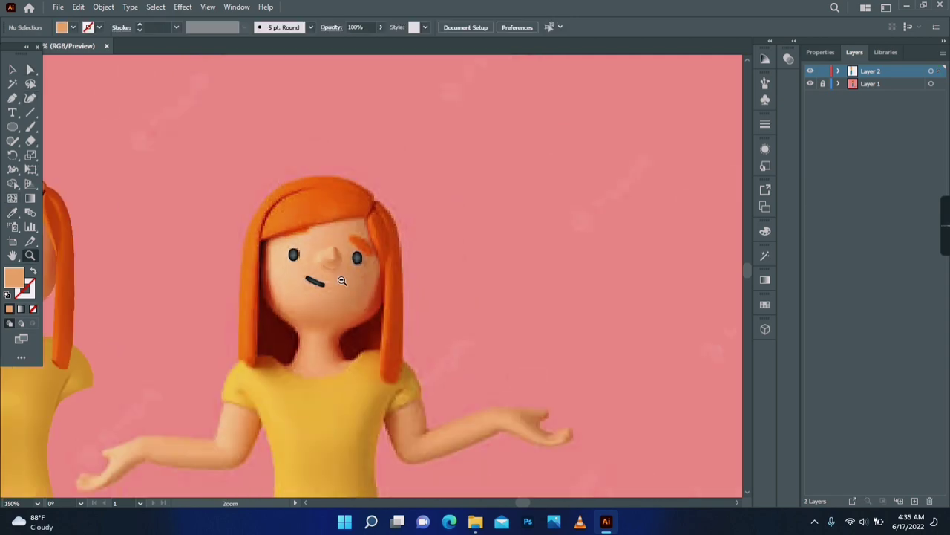
Move the traced eyes, nose and mouth down together, clear of the reference features
{"action": "scroll", "coordinate": [349, 286], "scroll_direction": "up", "scroll_amount": 5}
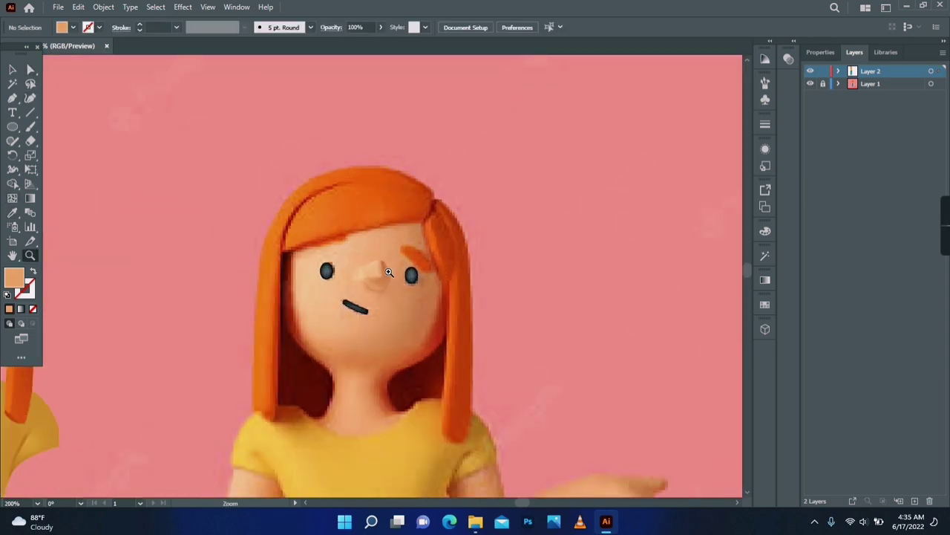
{"action": "left_click_drag", "start_coordinate": [349, 287], "coordinate": [374, 318]}
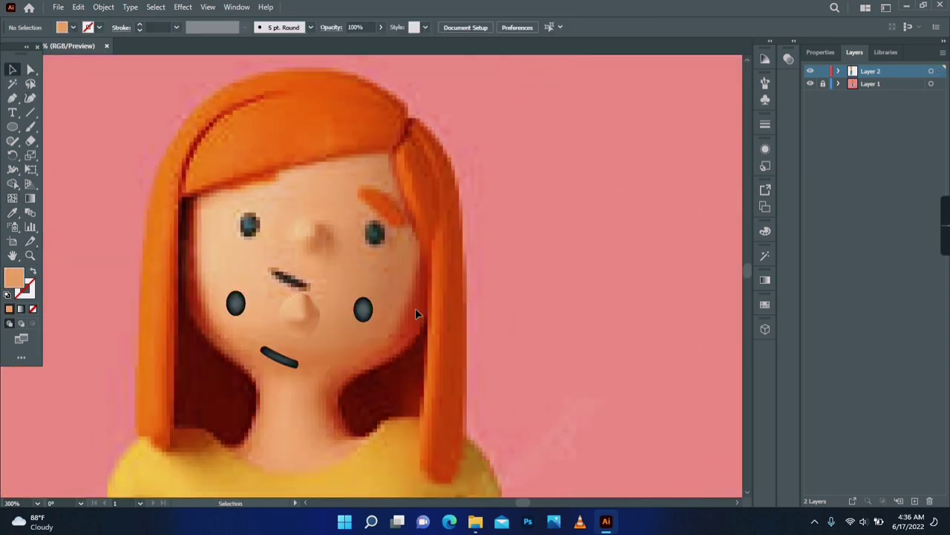
Draw the right eyebrow as a curved closed shape over the reference eyebrow and move it up beside the hairline
{"action": "scroll", "coordinate": [415, 308], "scroll_direction": "up", "scroll_amount": 3}
{"action": "left_click", "coordinate": [13, 99]}
{"action": "left_click", "coordinate": [423, 213]}
{"action": "left_click_drag", "start_coordinate": [423, 189], "coordinate": [435, 174]}
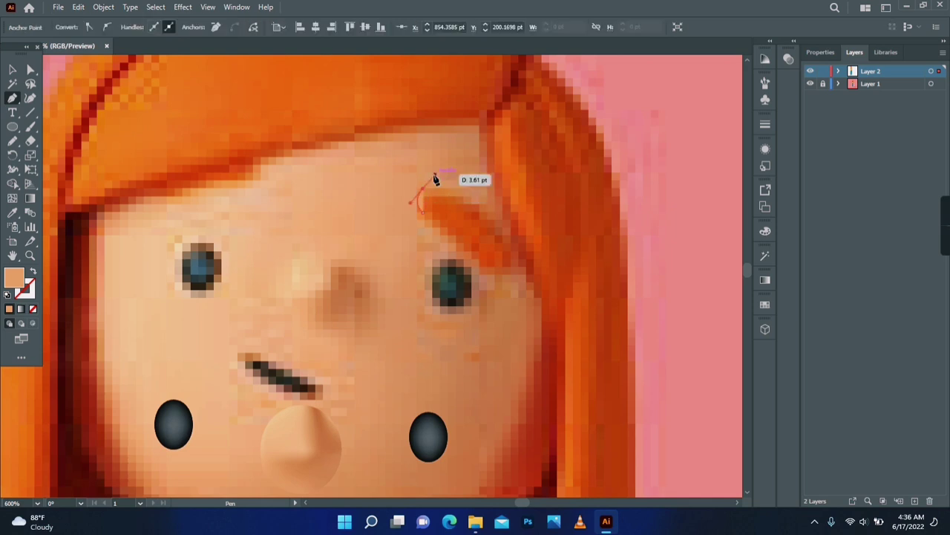
{"action": "left_click_drag", "start_coordinate": [508, 254], "coordinate": [519, 191]}
{"action": "left_click", "coordinate": [13, 69]}
{"action": "left_click", "coordinate": [487, 167]}
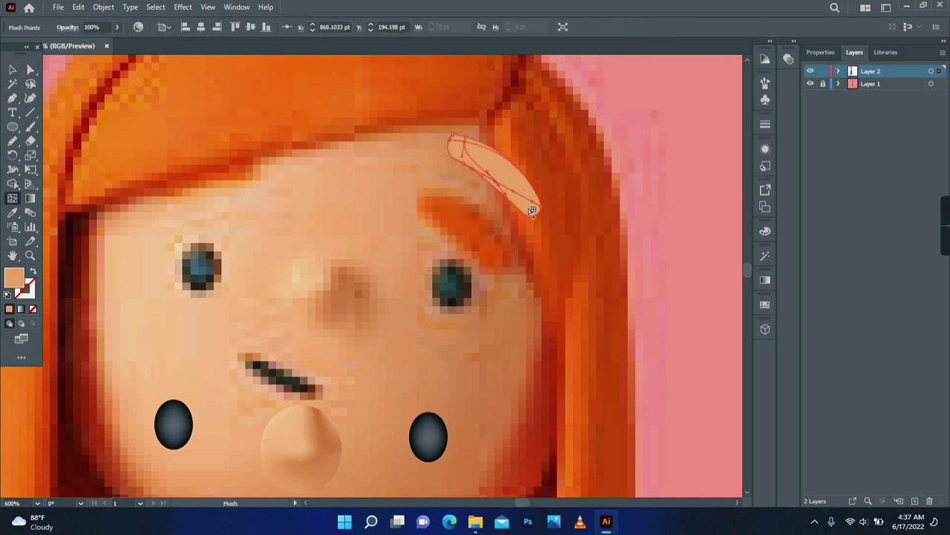
Color the right eyebrow's mesh with the dark orange sampled from the reference eyebrow
{"action": "key", "text": "i"}
{"action": "left_click", "coordinate": [507, 251]}
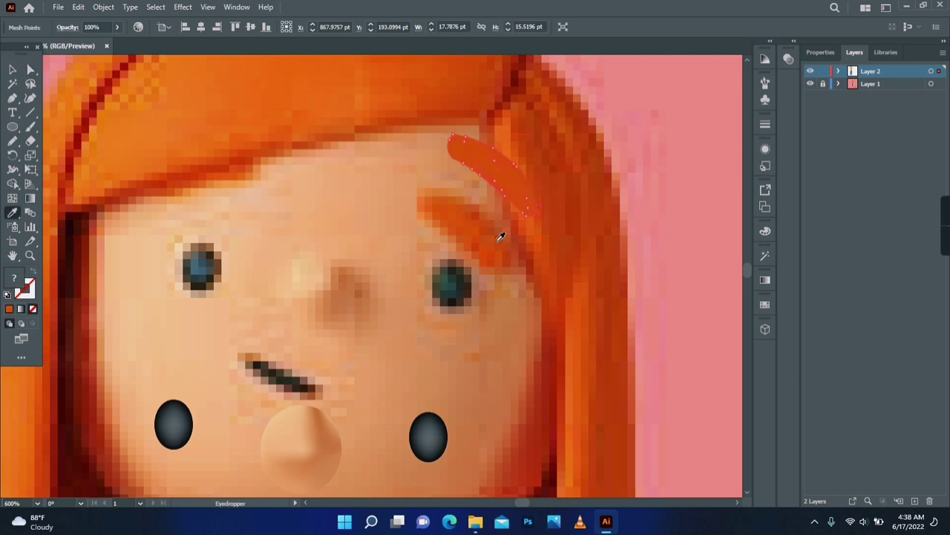
{"action": "left_click", "coordinate": [509, 202]}
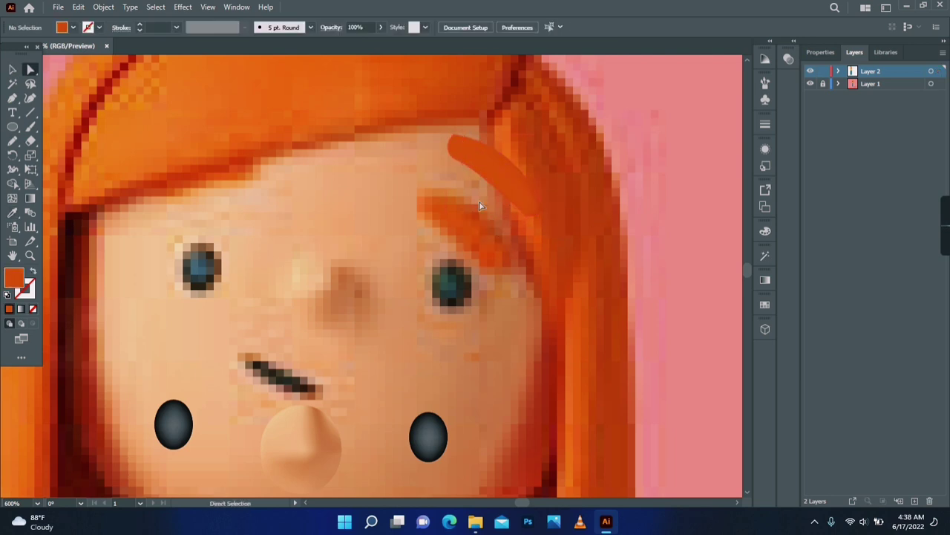
Color the inner end of the right eyebrow with the orange sampled from the hair and add a mesh point along its upper edge
{"action": "left_click", "coordinate": [450, 142]}
{"action": "key", "text": "i"}
{"action": "left_click", "coordinate": [304, 79]}
{"action": "key", "text": "a"}
{"action": "left_click", "coordinate": [355, 136]}
{"action": "left_click", "coordinate": [508, 161]}
{"action": "key", "text": "u"}
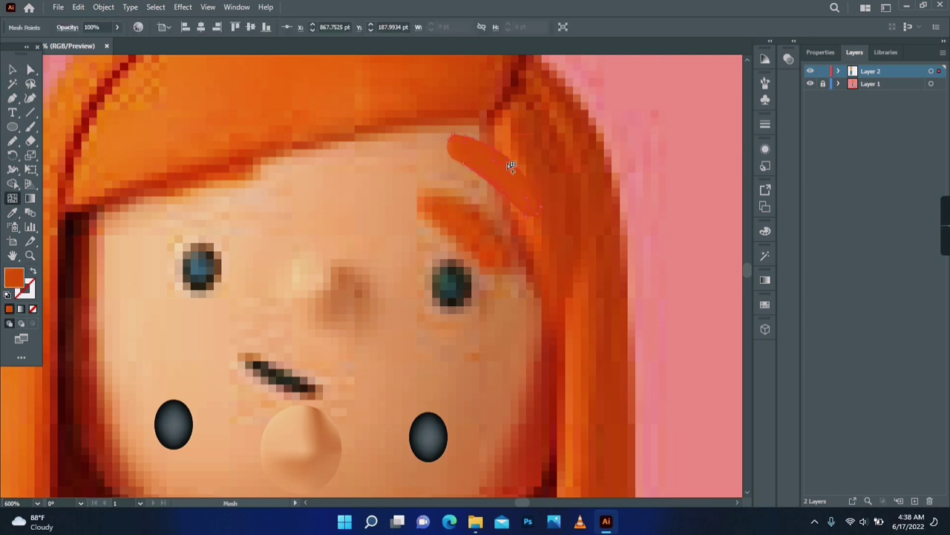
{"action": "key", "text": "a"}
{"action": "left_click", "coordinate": [479, 213]}
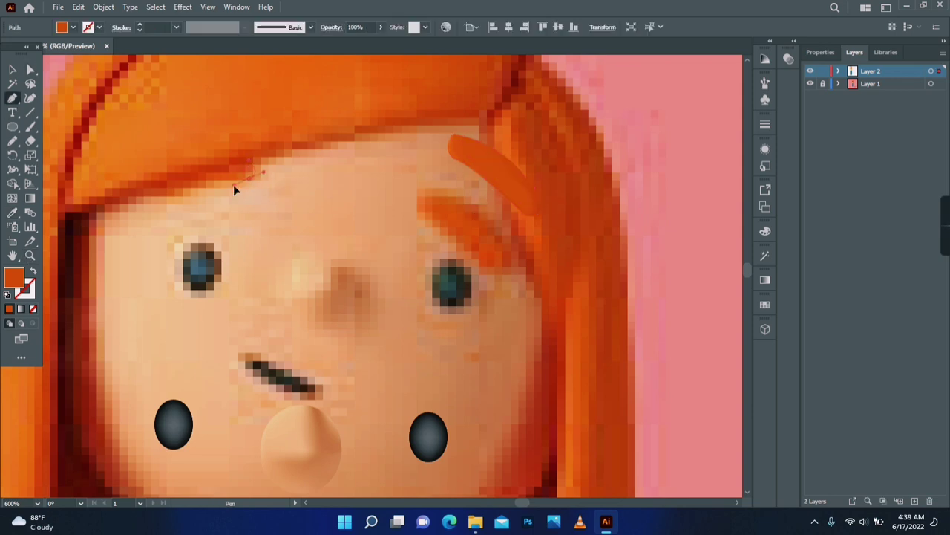
Draw the left eyebrow as a closed shape along the edge of the fringe and move it toward the middle of the forehead
{"action": "left_click_drag", "start_coordinate": [251, 165], "coordinate": [170, 199]}
{"action": "left_click_drag", "start_coordinate": [170, 165], "coordinate": [146, 182]}
{"action": "left_click", "coordinate": [12, 70]}
{"action": "left_click", "coordinate": [197, 218]}
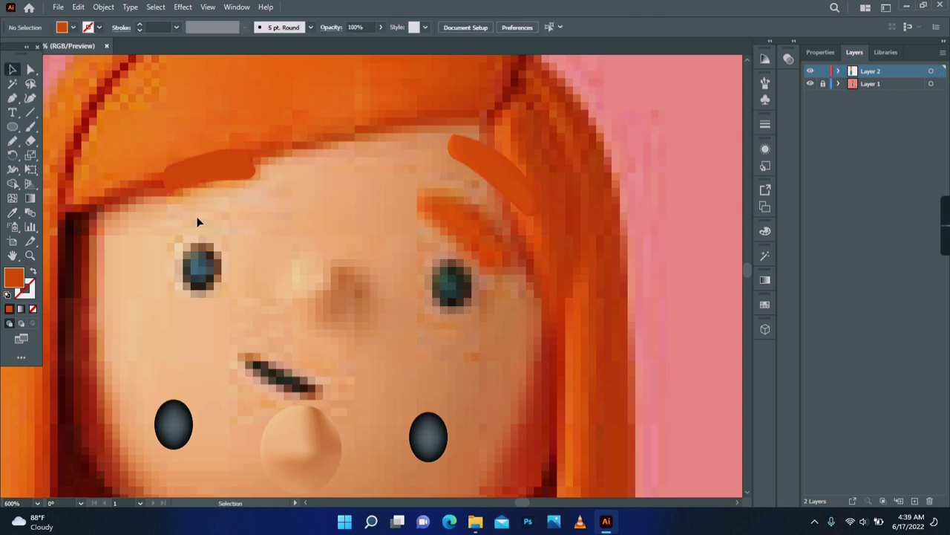
{"action": "left_click", "coordinate": [29, 70]}
{"action": "left_click_drag", "start_coordinate": [251, 161], "coordinate": [325, 151]}
{"action": "left_click", "coordinate": [207, 183]}
{"action": "left_click", "coordinate": [12, 69]}
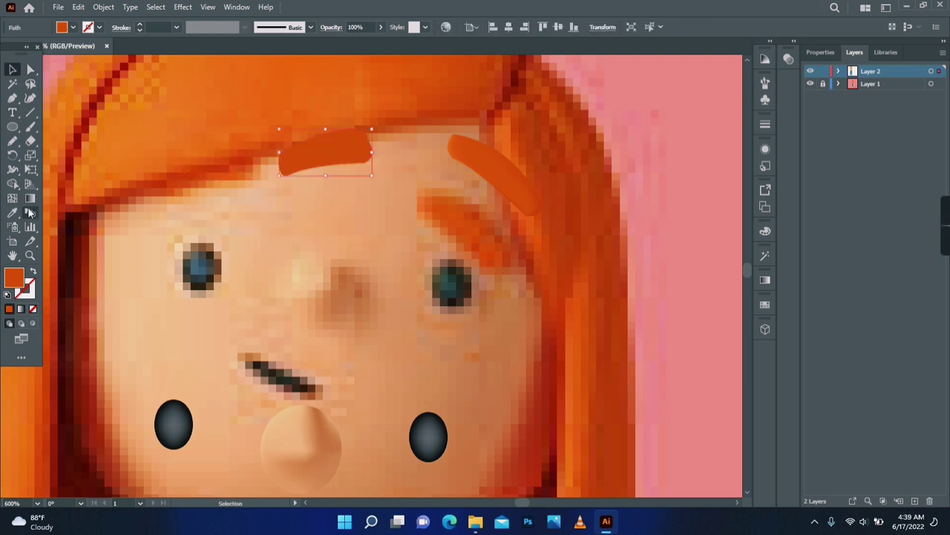
Add a mesh point in the middle of the left eyebrow and color it with the orange sampled from the hair
{"action": "left_click", "coordinate": [12, 199]}
{"action": "left_click", "coordinate": [325, 149]}
{"action": "left_click", "coordinate": [12, 214]}
{"action": "left_click", "coordinate": [253, 83]}
{"action": "left_click", "coordinate": [11, 70]}
{"action": "left_click", "coordinate": [70, 235]}
Move both traced eyebrows onto the reference eyebrows
{"action": "left_click_drag", "start_coordinate": [379, 276], "coordinate": [350, 211]}
{"action": "key", "text": "v"}
{"action": "left_click_drag", "start_coordinate": [317, 175], "coordinate": [280, 181]}
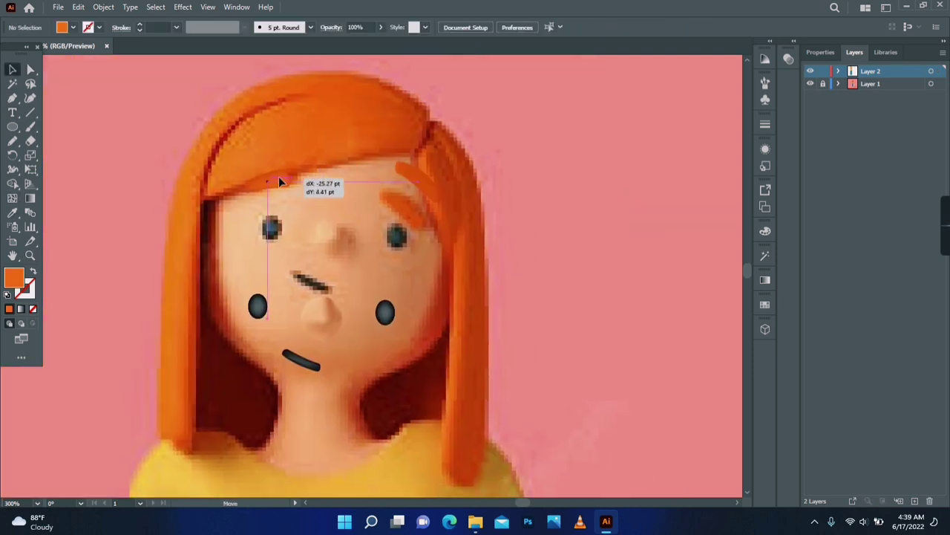
{"action": "left_click_drag", "start_coordinate": [410, 176], "coordinate": [393, 202]}
Move the traced eyes, nose and mouth back up onto the reference features and group them
{"action": "left_click_drag", "start_coordinate": [230, 286], "coordinate": [413, 382]}
{"action": "left_click_drag", "start_coordinate": [387, 311], "coordinate": [401, 235]}
{"action": "key", "text": "ctrl+g"}
Move the whole traced head from the reference onto the neckline of the traced shirt
{"action": "left_click", "coordinate": [30, 255]}
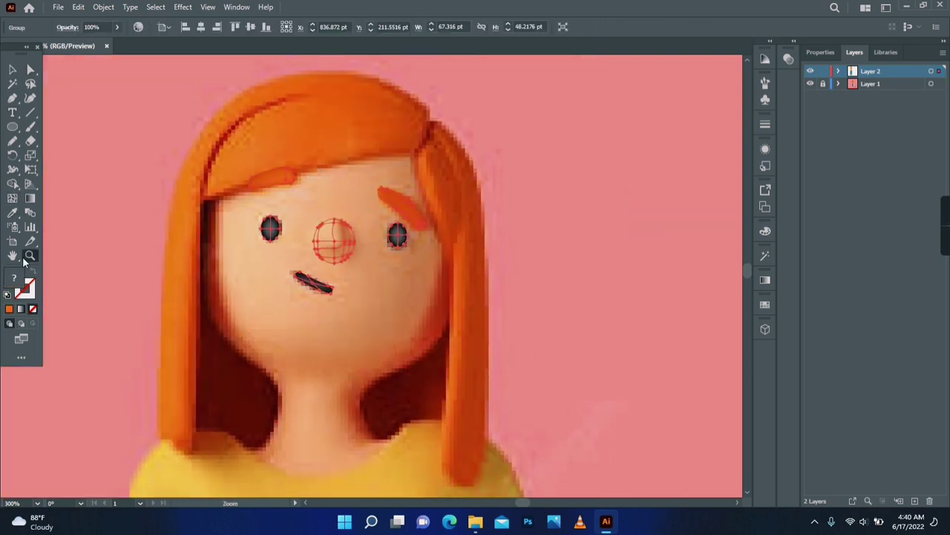
{"action": "left_click", "coordinate": [282, 260], "text": "alt"}
{"action": "left_click_drag", "start_coordinate": [89, 262], "coordinate": [371, 212]}
{"action": "key", "text": "v"}
{"action": "left_click_drag", "start_coordinate": [594, 199], "coordinate": [154, 177]}
Ungroup the traced head and bring the hair to the front
{"action": "right_click", "coordinate": [141, 111]}
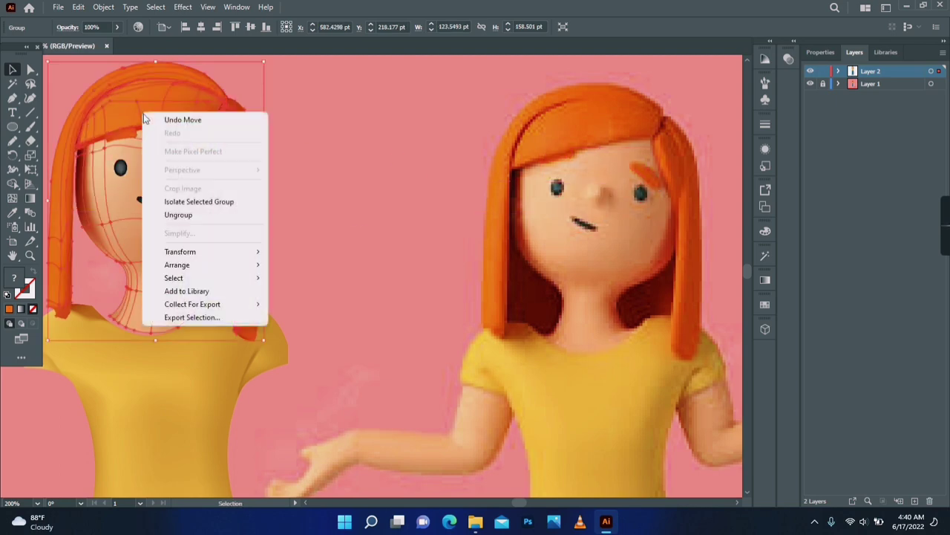
{"action": "left_click", "coordinate": [196, 212]}
{"action": "right_click", "coordinate": [156, 111]}
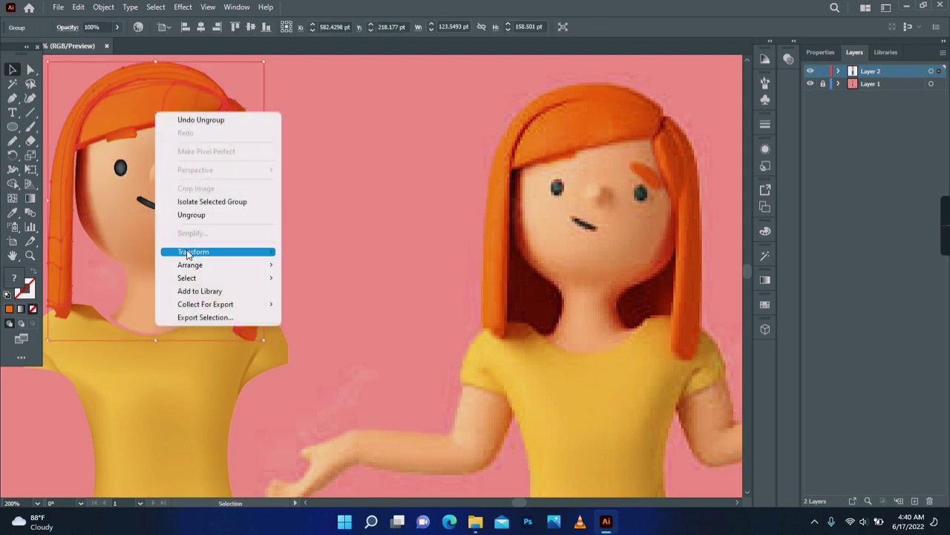
{"action": "mouse_move", "coordinate": [223, 264]}
{"action": "left_click", "coordinate": [312, 269]}
Recolor the mesh points on the left edge of the nose with the surrounding face skin tone
{"action": "key", "text": "z"}
{"action": "left_click", "coordinate": [352, 255]}
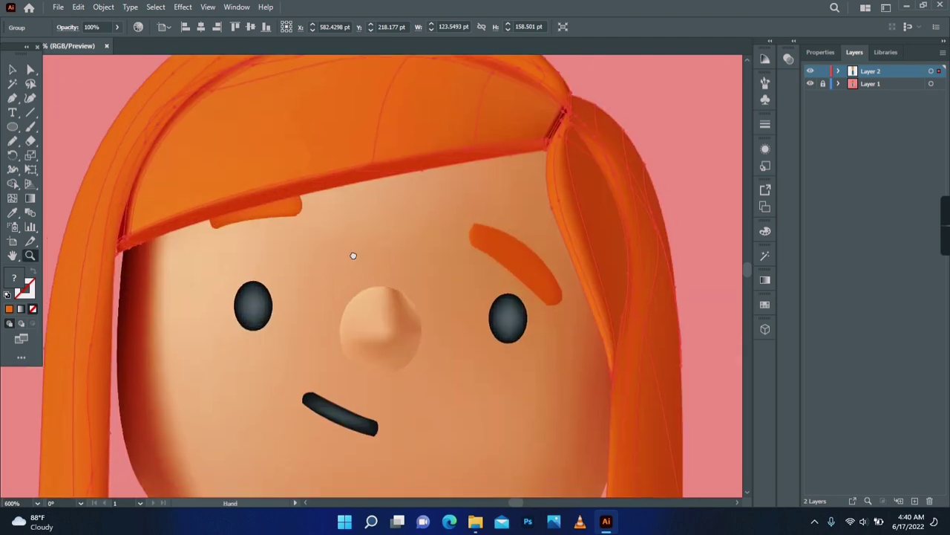
{"action": "left_click", "coordinate": [302, 268]}
{"action": "left_click", "coordinate": [391, 285]}
{"action": "key", "text": "a"}
{"action": "left_click", "coordinate": [391, 285]}
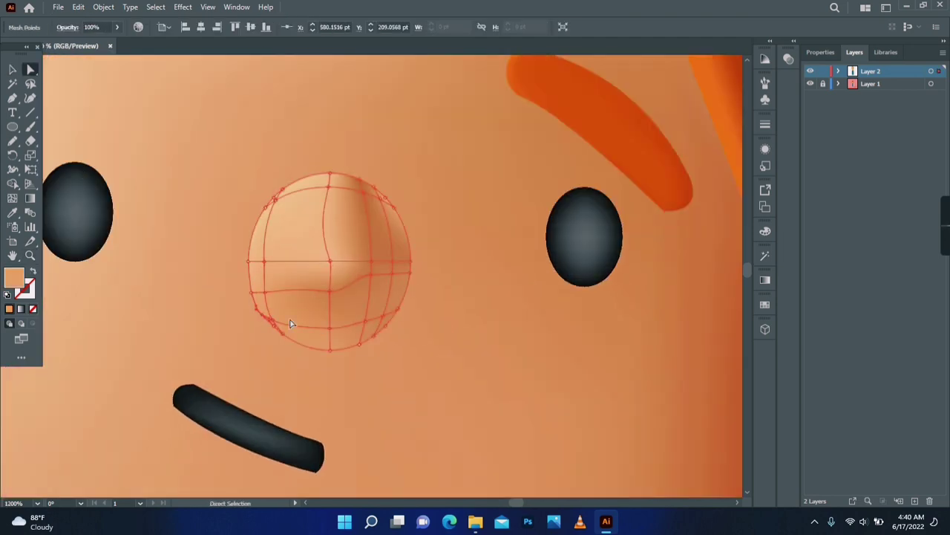
{"action": "left_click", "coordinate": [283, 196]}
{"action": "left_click", "coordinate": [249, 261], "text": "shift"}
{"action": "key", "text": "i"}
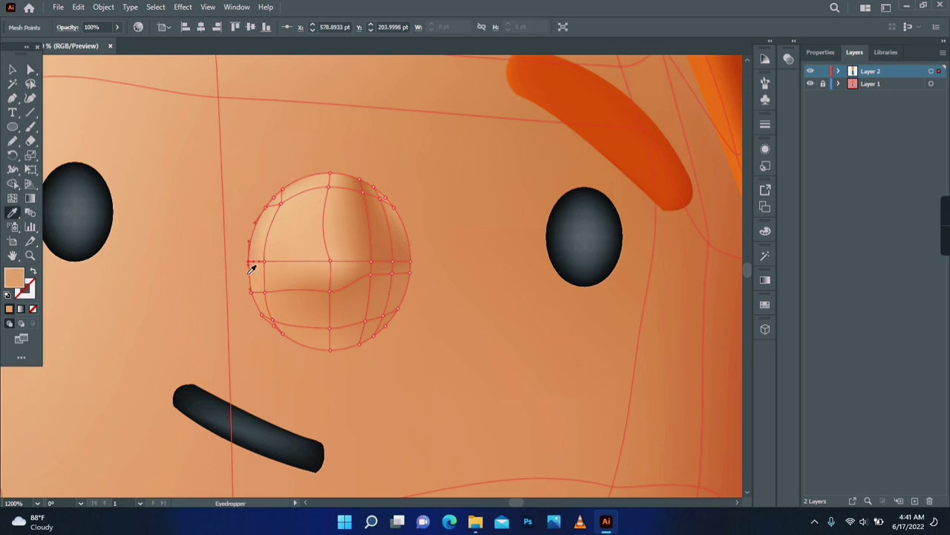
Recolor the mesh points on the lower and right edges of the nose with sampled skin tones
{"action": "left_click_drag", "start_coordinate": [257, 315], "coordinate": [285, 338]}
{"action": "left_click_drag", "start_coordinate": [361, 346], "coordinate": [374, 340]}
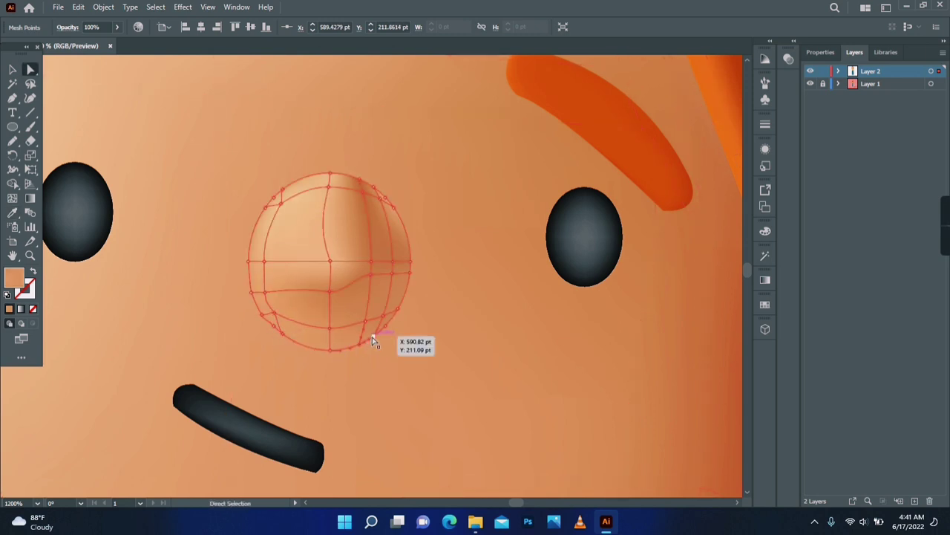
{"action": "left_click_drag", "start_coordinate": [397, 214], "coordinate": [387, 193]}
{"action": "key", "text": "i"}
{"action": "left_click", "coordinate": [388, 192]}
{"action": "key", "text": "a"}
Move the nose's upper inner mesh points down and inward to soften its blend into the face
{"action": "left_click_drag", "start_coordinate": [280, 189], "coordinate": [286, 207]}
{"action": "left_click_drag", "start_coordinate": [400, 216], "coordinate": [376, 205]}
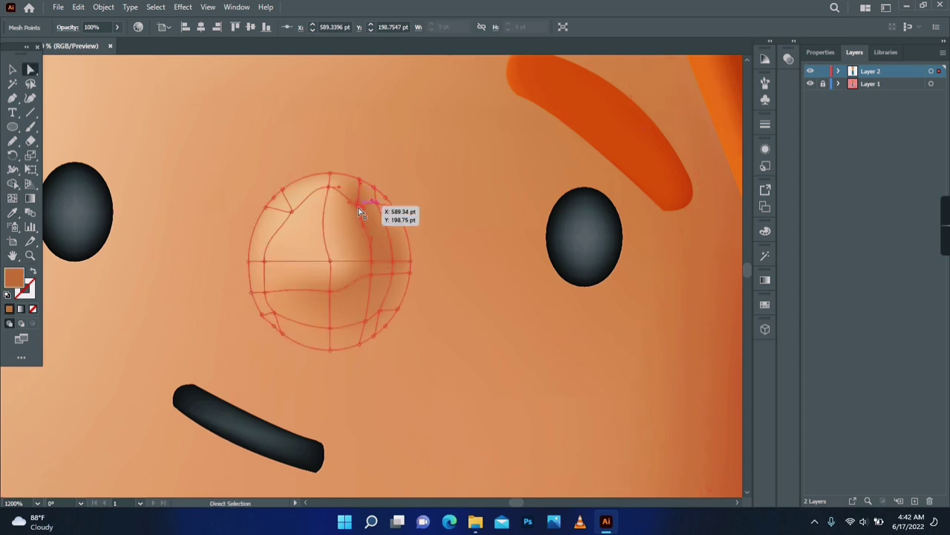
{"action": "left_click_drag", "start_coordinate": [292, 212], "coordinate": [291, 223]}
{"action": "left_click_drag", "start_coordinate": [331, 188], "coordinate": [333, 193]}
{"action": "scroll", "coordinate": [418, 287], "scroll_direction": "down", "scroll_amount": 5}
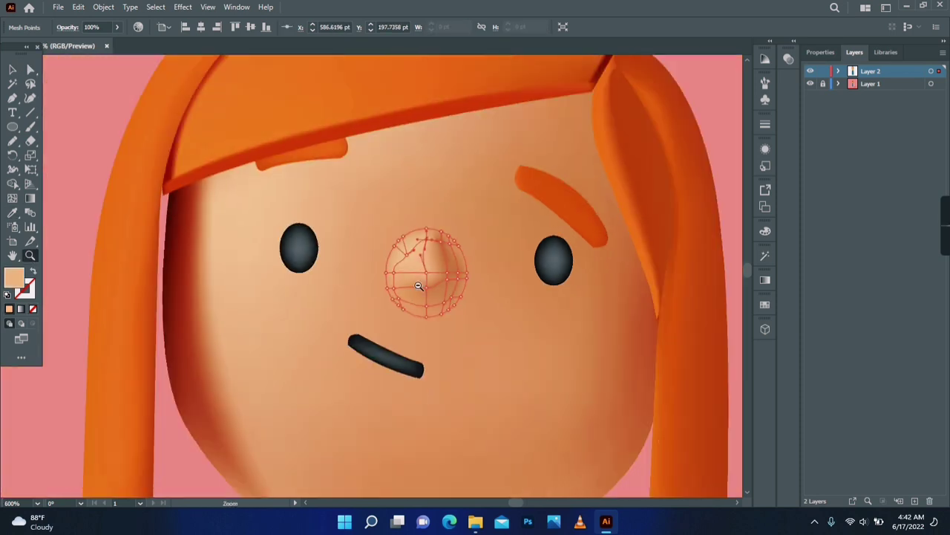
Compare the traced character with the reference figure from the face down to the legs
{"action": "key", "text": "v"}
{"action": "left_click", "coordinate": [110, 156]}
{"action": "left_click_drag", "start_coordinate": [426, 421], "coordinate": [285, 397]}
{"action": "left_click", "coordinate": [202, 131]}
{"action": "left_click", "coordinate": [398, 270]}
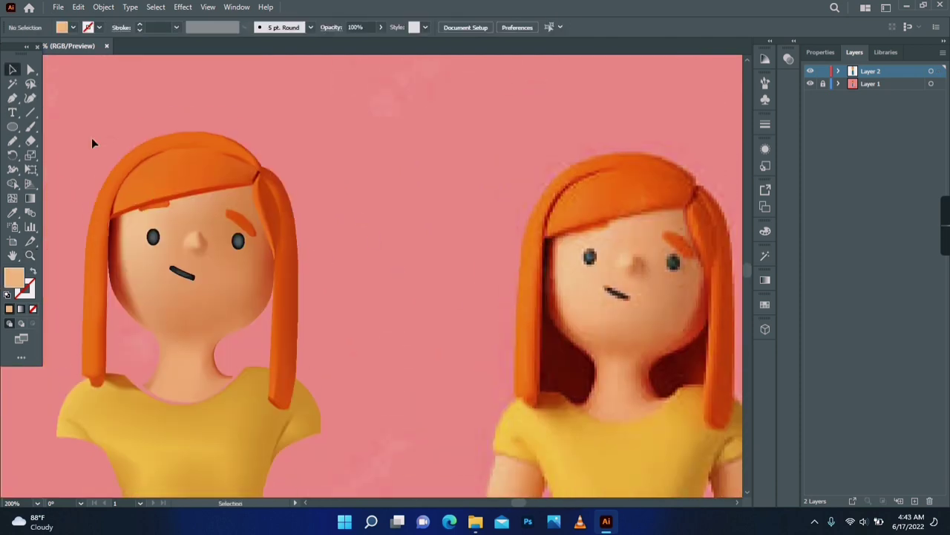
{"action": "left_click", "coordinate": [220, 245]}
{"action": "scroll", "coordinate": [223, 334], "scroll_direction": "up", "scroll_amount": 2}
{"action": "left_click_drag", "start_coordinate": [337, 281], "coordinate": [335, 292]}
{"action": "left_click", "coordinate": [338, 294]}
{"action": "scroll", "coordinate": [341, 305], "scroll_direction": "down", "scroll_amount": 4}
{"action": "left_click", "coordinate": [266, 203]}
{"action": "left_click_drag", "start_coordinate": [266, 204], "coordinate": [179, 144]}
{"action": "left_click", "coordinate": [286, 250]}
{"action": "left_click", "coordinate": [264, 345]}
{"action": "left_click_drag", "start_coordinate": [264, 346], "coordinate": [136, 311]}
{"action": "scroll", "coordinate": [276, 271], "scroll_direction": "up", "scroll_amount": 4}
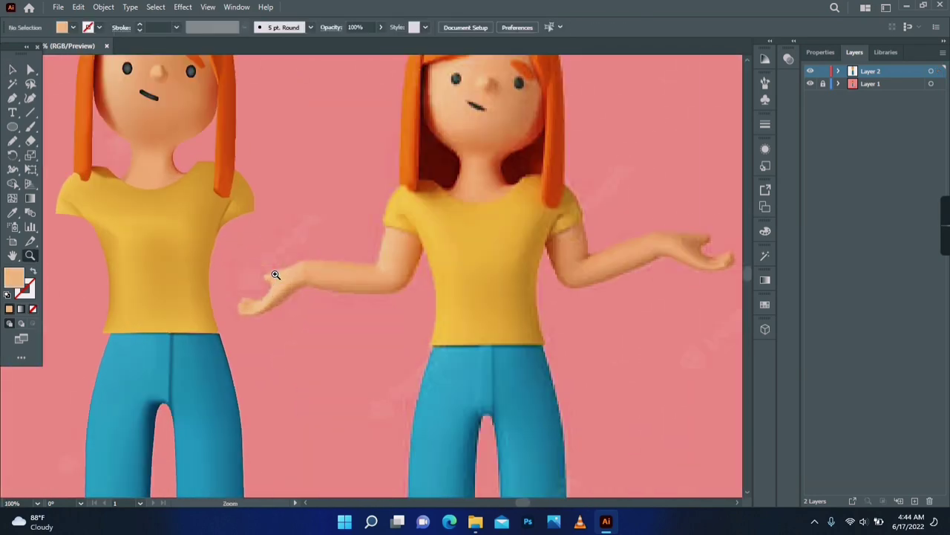
Start tracing the reference's left-side arm from the sleeve around the elbow and under the forearm to the fingers, using a stroke without fill
{"action": "left_click", "coordinate": [427, 148]}
{"action": "left_click_drag", "start_coordinate": [491, 162], "coordinate": [506, 196]}
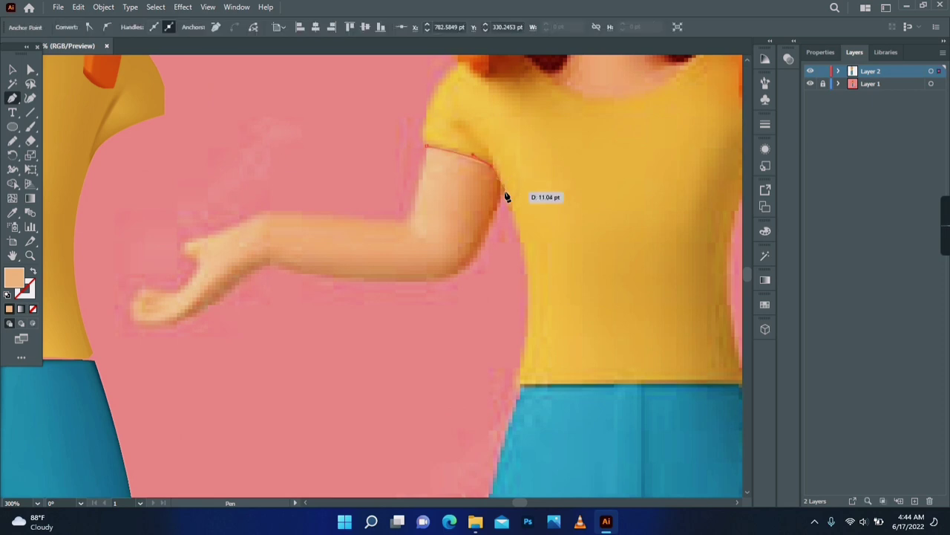
{"action": "left_click", "coordinate": [469, 260]}
{"action": "left_click_drag", "start_coordinate": [424, 281], "coordinate": [270, 271]}
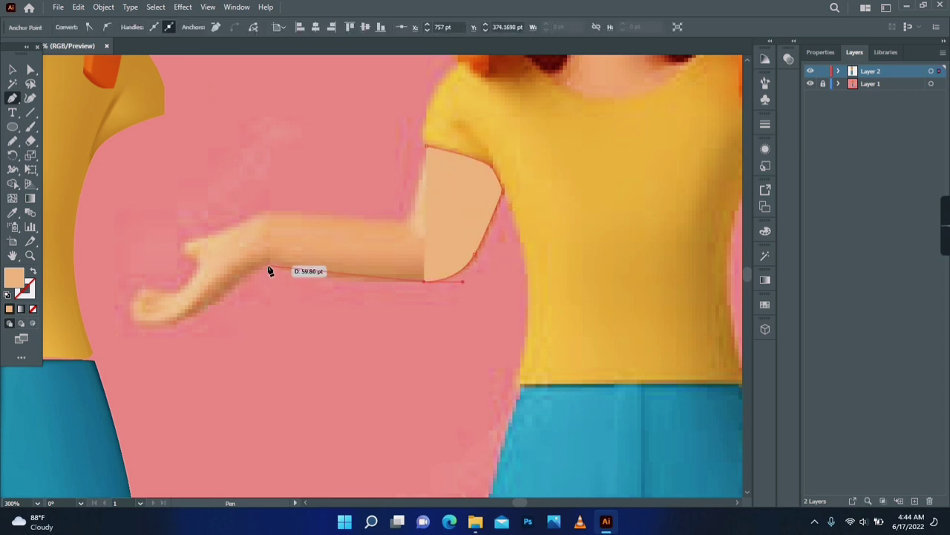
{"action": "mouse_move", "coordinate": [199, 252]}
{"action": "left_mouse_down"}
{"action": "mouse_move", "coordinate": [257, 269]}
{"action": "mouse_move", "coordinate": [217, 305]}
{"action": "mouse_move", "coordinate": [130, 326]}
{"action": "left_mouse_up"}
{"action": "key", "text": "shift+x"}
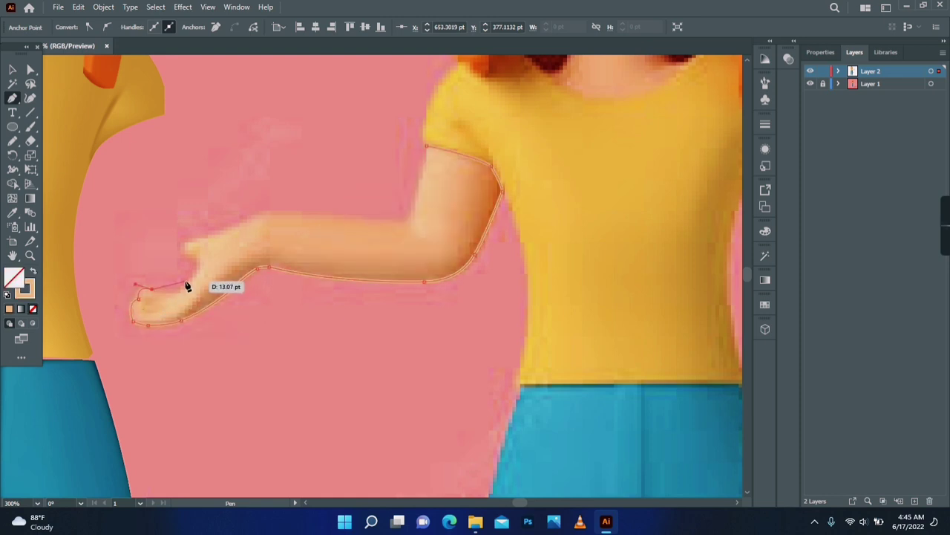
Trace the thumb and the upper side of the forearm and close the arm outline at the sleeve
{"action": "left_click_drag", "start_coordinate": [187, 285], "coordinate": [259, 208]}
{"action": "left_click_drag", "start_coordinate": [280, 213], "coordinate": [292, 217]}
{"action": "left_click_drag", "start_coordinate": [405, 221], "coordinate": [417, 203]}
{"action": "left_click", "coordinate": [426, 165]}
{"action": "left_click_drag", "start_coordinate": [427, 145], "coordinate": [424, 132]}
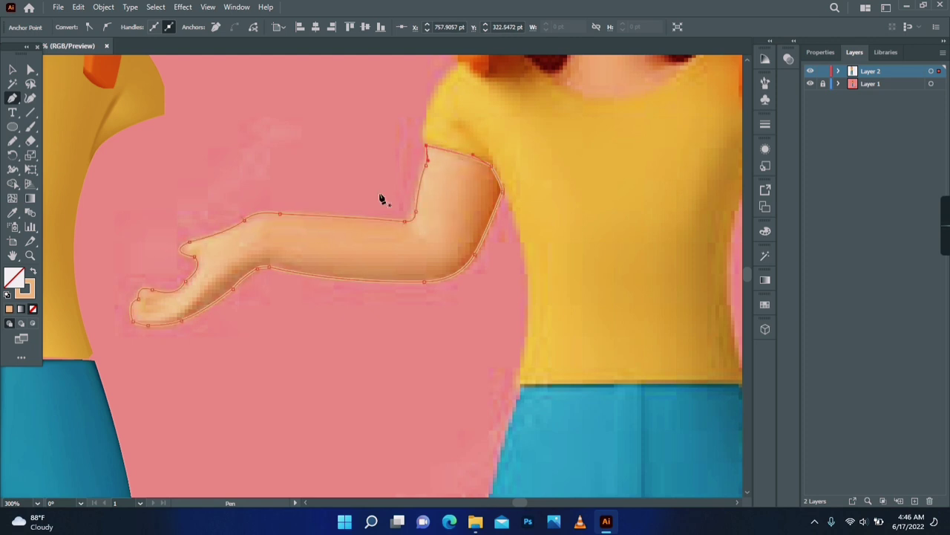
{"action": "left_click_drag", "start_coordinate": [404, 170], "coordinate": [434, 165]}
Adjust the anchor points of the arm outline in the curve between the thumb and fingers
{"action": "left_click", "coordinate": [31, 69]}
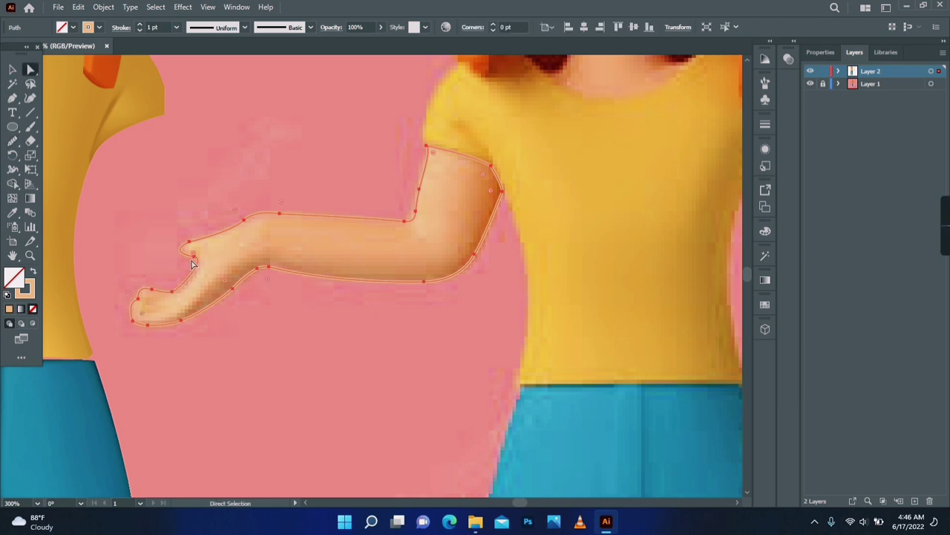
{"action": "left_click", "coordinate": [171, 291]}
{"action": "left_click_drag", "start_coordinate": [182, 284], "coordinate": [185, 290]}
{"action": "left_click", "coordinate": [259, 359]}
Turn the arm shape into a gradient mesh with a point near the armpit and delete surplus anchor points from its mesh lines
{"action": "left_click", "coordinate": [12, 198]}
{"action": "left_click", "coordinate": [496, 174]}
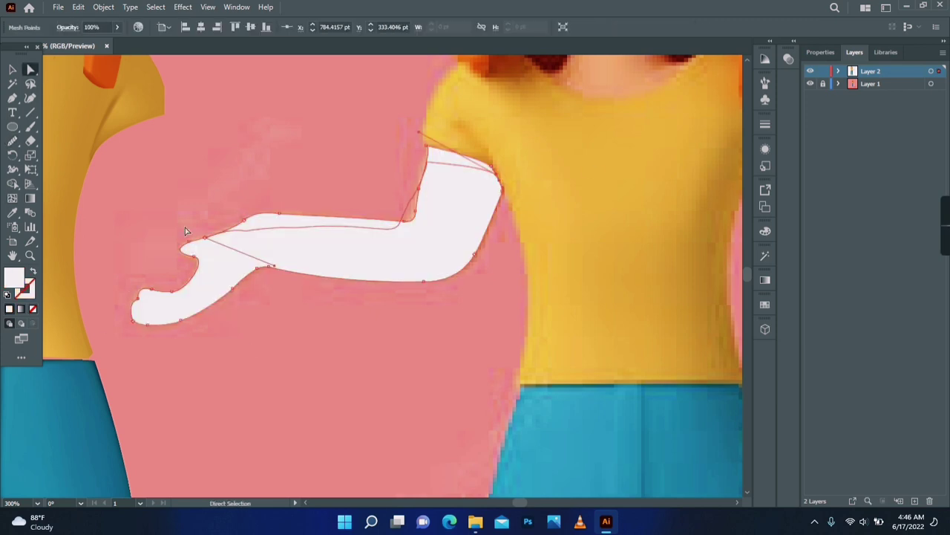
{"action": "key", "text": "p"}
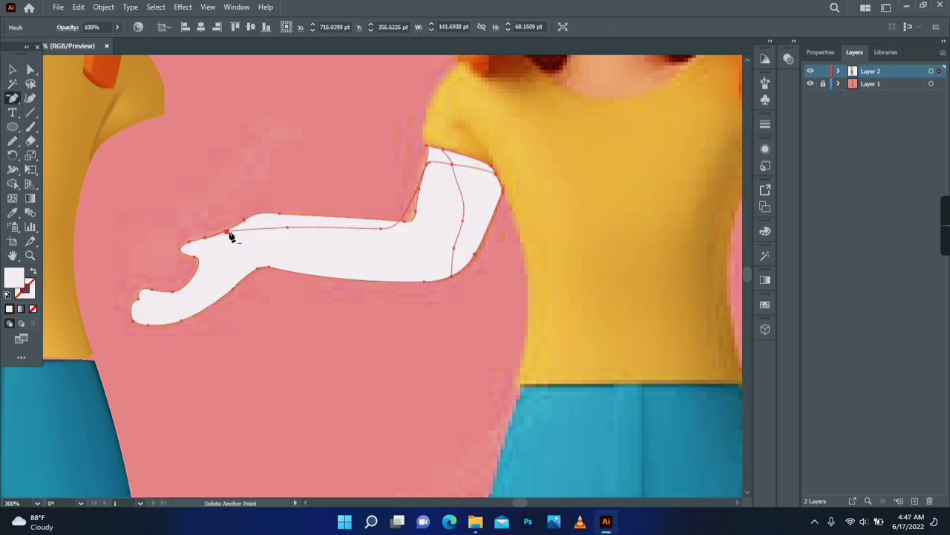
{"action": "left_click", "coordinate": [427, 165]}
{"action": "left_click", "coordinate": [12, 98]}
{"action": "left_click", "coordinate": [41, 112]}
Bend the arm's lengthwise mesh line along the middle of the forearm, show the layer as outlines and shift the upper-arm mesh point outward
{"action": "left_click", "coordinate": [30, 69]}
{"action": "left_click_drag", "start_coordinate": [324, 202], "coordinate": [407, 241]}
{"action": "left_click", "coordinate": [401, 175]}
{"action": "key", "text": "ctrl+y"}
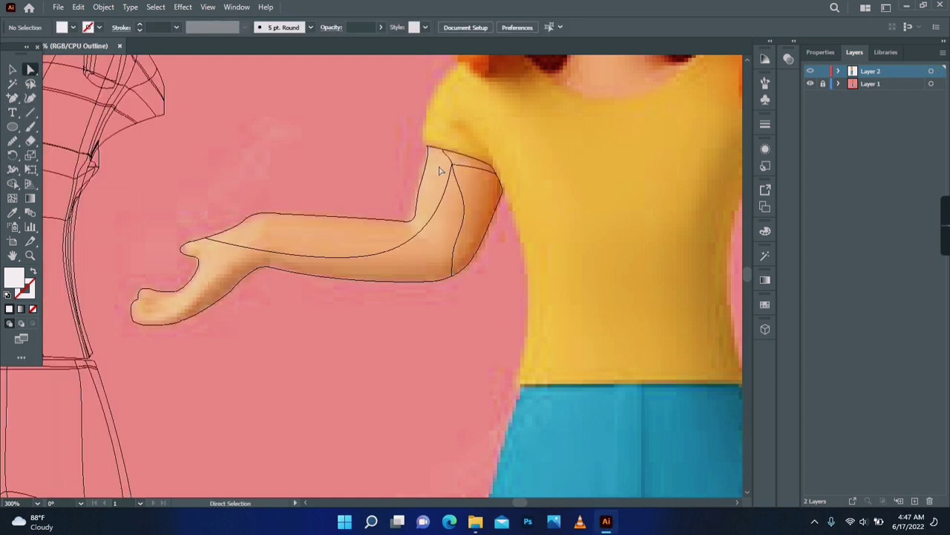
{"action": "left_click", "coordinate": [440, 170]}
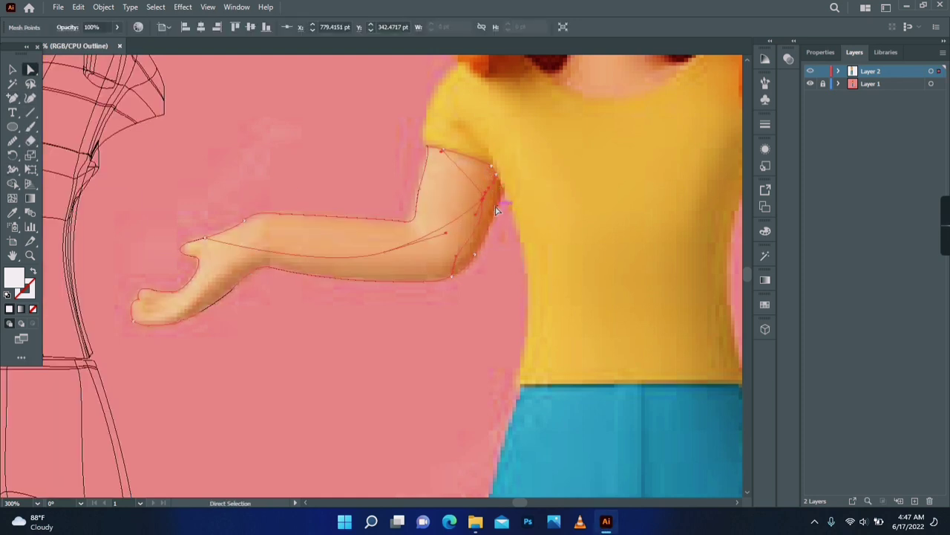
{"action": "left_click_drag", "start_coordinate": [488, 199], "coordinate": [486, 197]}
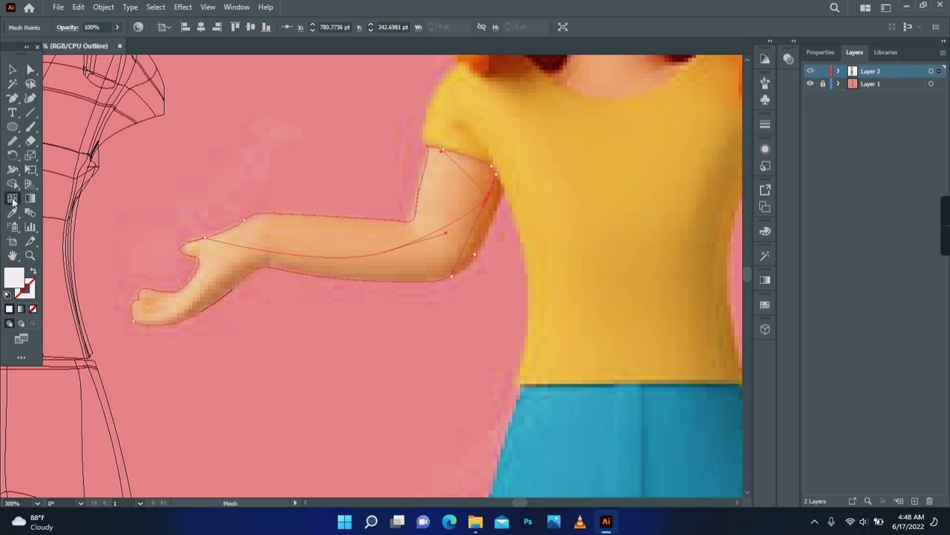
Add a mesh line through the fingers of the hand and move its mesh point at the wrist inward
{"action": "left_click", "coordinate": [558, 225]}
{"action": "key", "text": "u"}
{"action": "left_click", "coordinate": [167, 325]}
{"action": "key", "text": "a"}
{"action": "left_click_drag", "start_coordinate": [227, 248], "coordinate": [238, 252]}
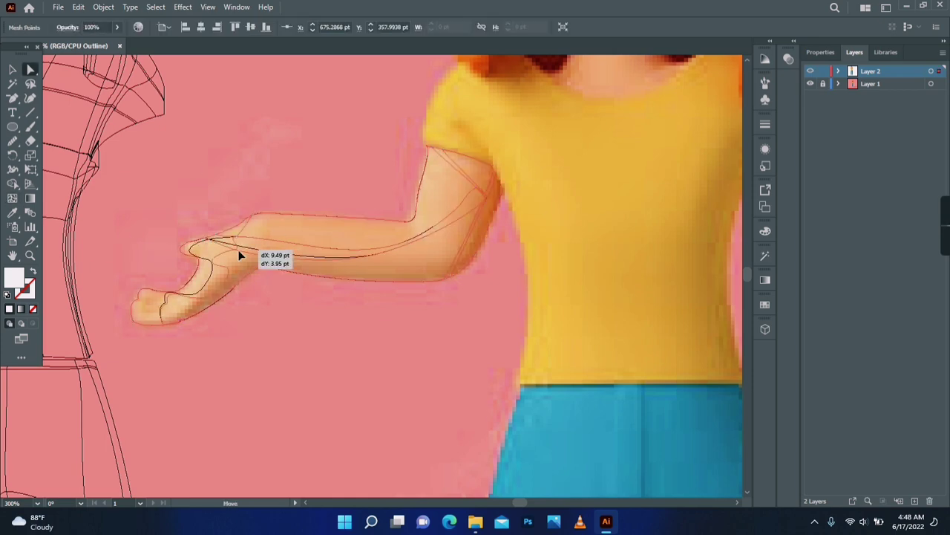
Position the mesh points on the outer side of the upper arm along the edge of the shaded area
{"action": "key", "text": "z"}
{"action": "left_click_drag", "start_coordinate": [171, 241], "coordinate": [312, 327]}
{"action": "key", "text": "ctrl+minus"}
{"action": "key", "text": "ctrl+minus"}
{"action": "key", "text": "ctrl+minus"}
{"action": "key", "text": "ctrl+minus"}
{"action": "key", "text": "a"}
{"action": "key", "text": "minus"}
{"action": "key", "text": "a"}
{"action": "left_click_drag", "start_coordinate": [631, 171], "coordinate": [415, 193]}
{"action": "left_click", "coordinate": [524, 174]}
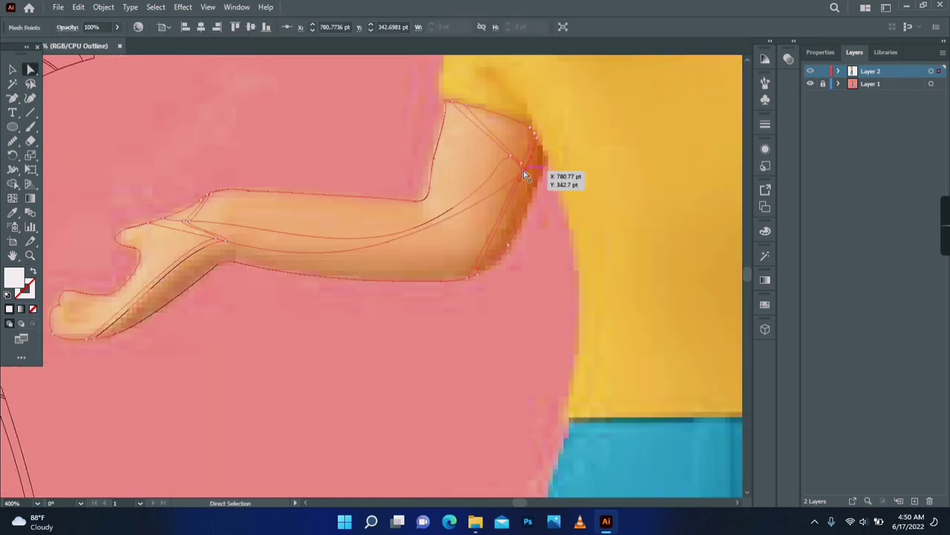
{"action": "left_click_drag", "start_coordinate": [525, 176], "coordinate": [525, 176]}
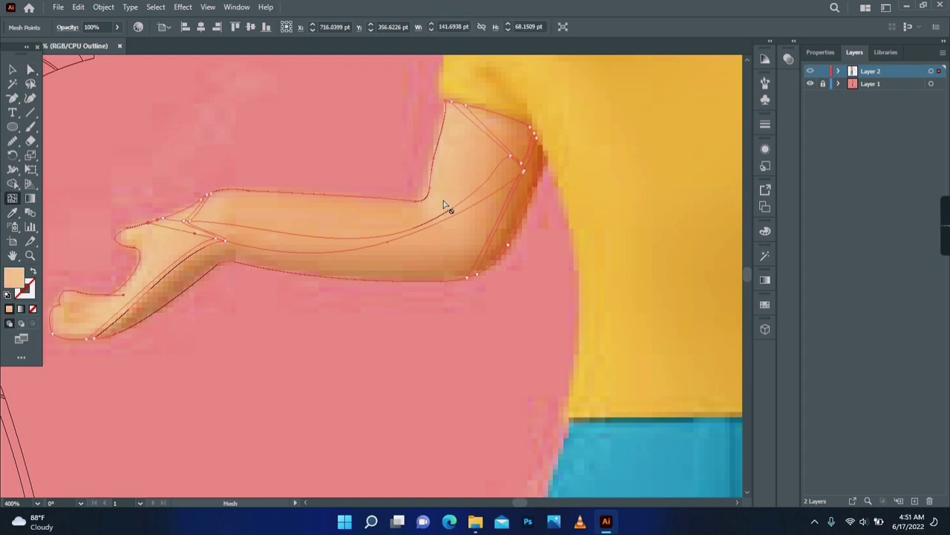
Reshape the arm's lengthwise mesh lines through the forearm and elbow and delete the surplus anchor points on them
{"action": "key", "text": "z"}
{"action": "key", "text": "a"}
{"action": "left_click_drag", "start_coordinate": [314, 257], "coordinate": [229, 262]}
{"action": "key", "text": "z"}
{"action": "left_click_drag", "start_coordinate": [12, 98], "coordinate": [56, 122]}
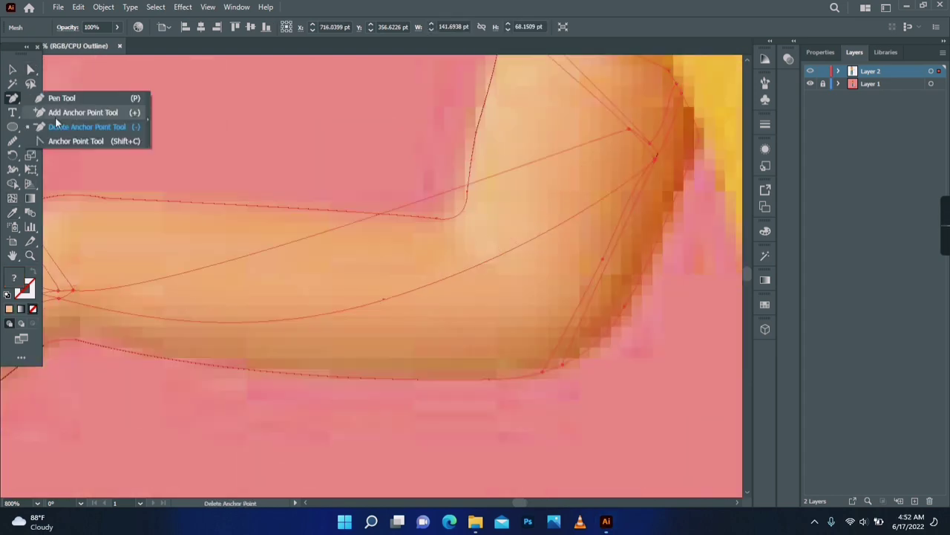
{"action": "key", "text": "a"}
{"action": "left_click_drag", "start_coordinate": [261, 306], "coordinate": [244, 274]}
{"action": "key", "text": "z"}
{"action": "key", "text": "a"}
{"action": "key", "text": "z"}
{"action": "left_click", "coordinate": [299, 346], "text": "alt"}
Show the layer in preview again and move the mesh points on the underside of the elbow to refine its shading
{"action": "left_click", "coordinate": [15, 198]}
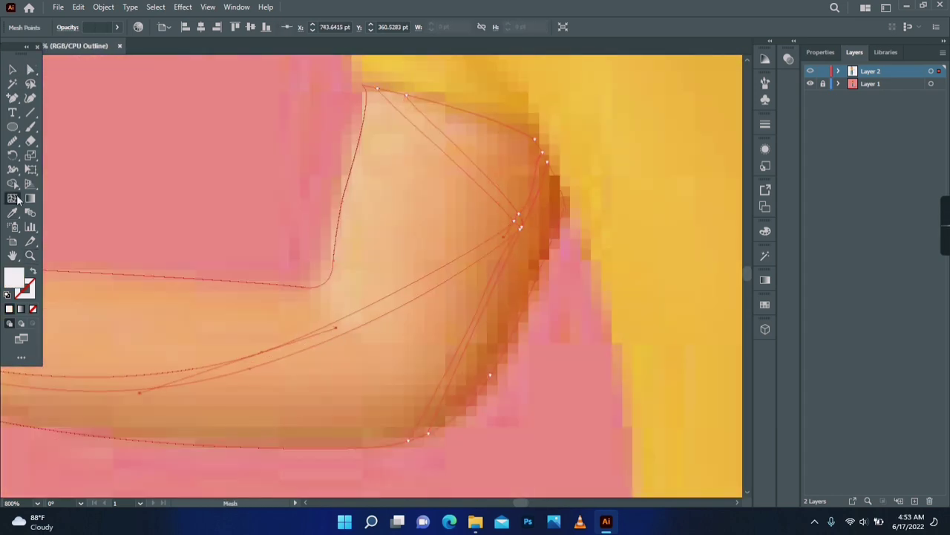
{"action": "key", "text": "ctrl+y"}
{"action": "left_click", "coordinate": [30, 255]}
{"action": "key", "text": "a"}
{"action": "left_click_drag", "start_coordinate": [551, 185], "coordinate": [549, 184]}
{"action": "left_click_drag", "start_coordinate": [331, 186], "coordinate": [328, 185]}
{"action": "left_click_drag", "start_coordinate": [486, 160], "coordinate": [543, 196]}
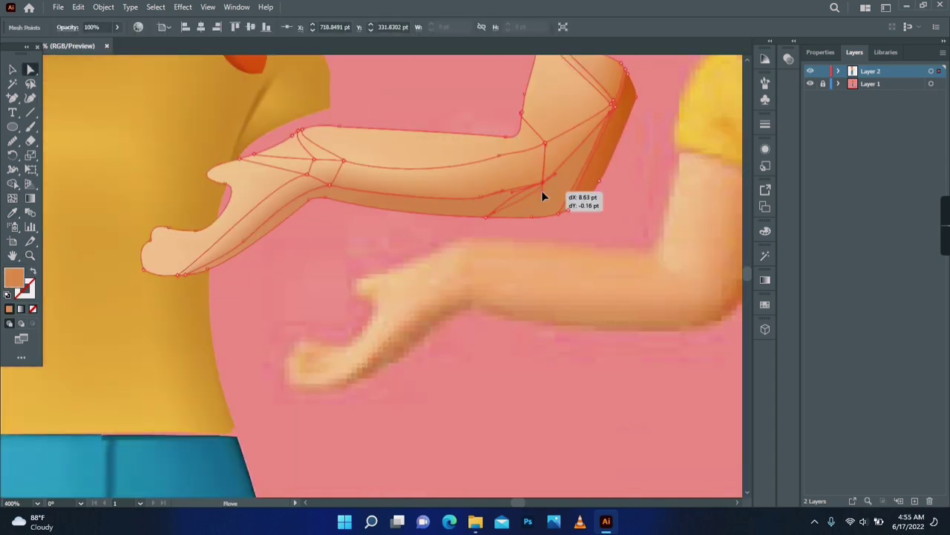
Reposition the mesh points and handles around the upper arm and outer elbow to even out the shading
{"action": "left_click_drag", "start_coordinate": [616, 116], "coordinate": [516, 123]}
{"action": "left_click_drag", "start_coordinate": [499, 188], "coordinate": [501, 189]}
{"action": "left_click", "coordinate": [551, 129]}
{"action": "left_click_drag", "start_coordinate": [550, 130], "coordinate": [590, 187]}
{"action": "left_click_drag", "start_coordinate": [555, 157], "coordinate": [561, 162]}
{"action": "left_click", "coordinate": [599, 190]}
Add a mesh point in the palm of the hand to shade the area beside the fingers
{"action": "left_click", "coordinate": [12, 199]}
{"action": "left_click_drag", "start_coordinate": [222, 297], "coordinate": [471, 230]}
{"action": "left_click", "coordinate": [346, 251]}
{"action": "key", "text": "a"}
{"action": "left_click", "coordinate": [467, 310]}
{"action": "left_click_drag", "start_coordinate": [451, 293], "coordinate": [463, 315]}
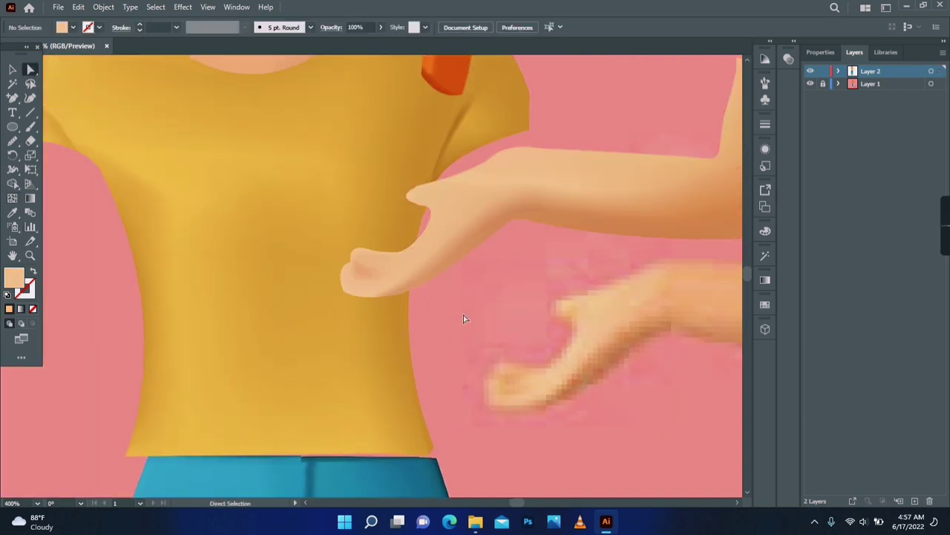
Recolour the arm's mesh points with a skin tone sampled from the reference and move the finished arm to the character's sleeve
{"action": "left_click", "coordinate": [379, 276]}
{"action": "left_click_drag", "start_coordinate": [384, 284], "coordinate": [191, 291]}
{"action": "left_click_drag", "start_coordinate": [520, 223], "coordinate": [444, 223]}
{"action": "key", "text": "i"}
{"action": "left_click", "coordinate": [639, 260]}
{"action": "key", "text": "a"}
{"action": "left_click_drag", "start_coordinate": [508, 197], "coordinate": [512, 199]}
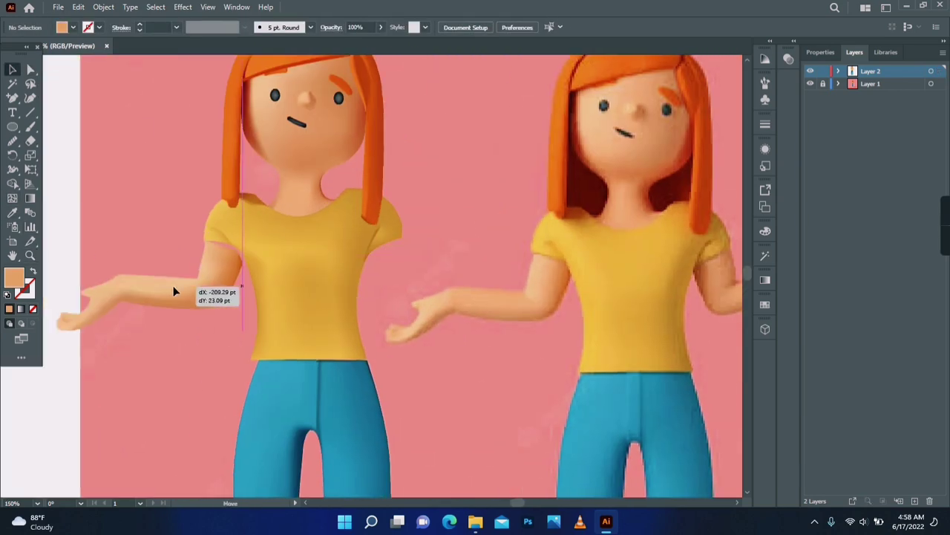
Trace the reference's second arm with the Pen tool as a closed outline from sleeve to fingertips and back
{"action": "scroll", "coordinate": [173, 289], "scroll_direction": "up", "scroll_amount": 5}
{"action": "left_click", "coordinate": [191, 244]}
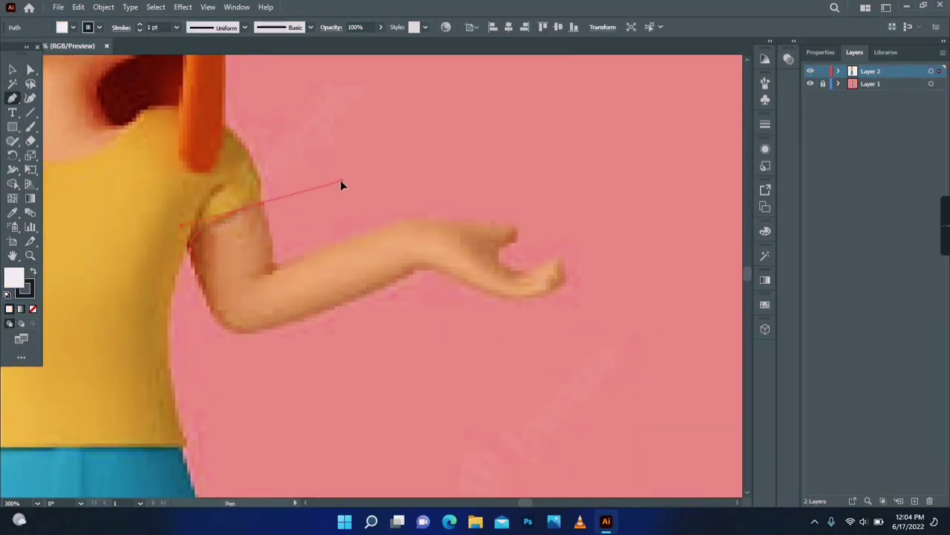
{"action": "left_click_drag", "start_coordinate": [340, 185], "coordinate": [340, 185]}
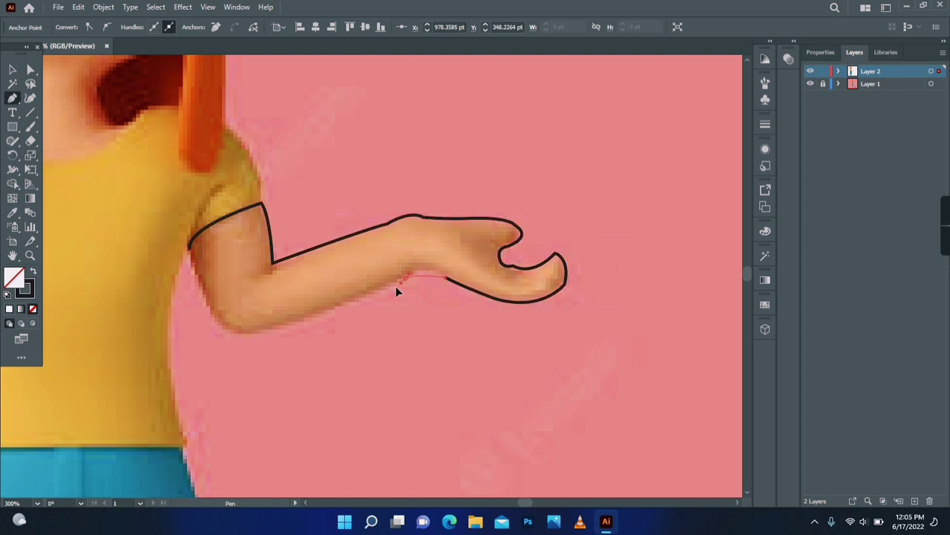
{"action": "left_click_drag", "start_coordinate": [262, 332], "coordinate": [211, 311]}
{"action": "left_click", "coordinate": [263, 332]}
{"action": "left_click", "coordinate": [224, 324]}
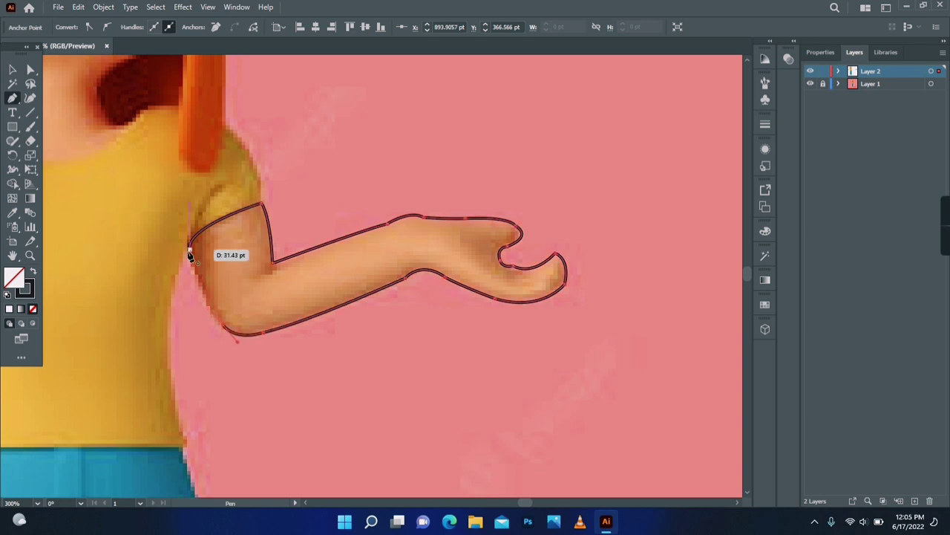
{"action": "left_click_drag", "start_coordinate": [190, 248], "coordinate": [176, 184]}
Smooth the second arm's outline and fine-tune its anchor points around the thumb and fingertips
{"action": "left_click_drag", "start_coordinate": [12, 140], "coordinate": [71, 170]}
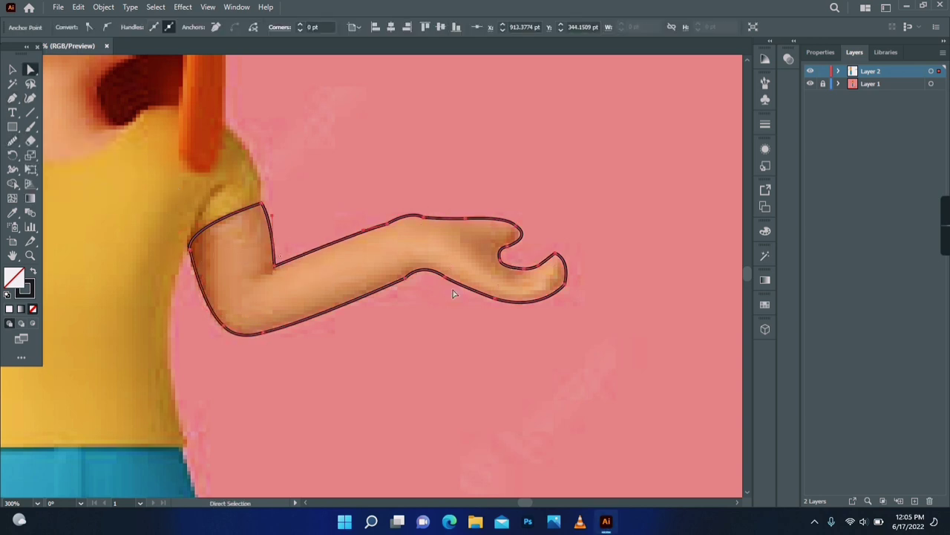
{"action": "left_click", "coordinate": [508, 218]}
{"action": "left_click_drag", "start_coordinate": [508, 221], "coordinate": [465, 221]}
{"action": "left_click", "coordinate": [529, 304]}
{"action": "left_click", "coordinate": [559, 261]}
{"action": "left_click_drag", "start_coordinate": [557, 259], "coordinate": [557, 261]}
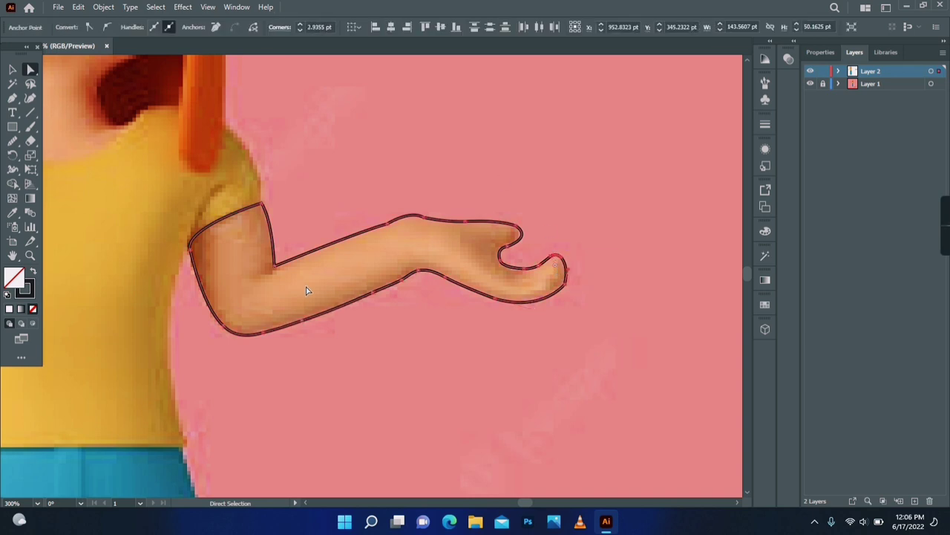
Turn the second arm into a gradient mesh with a point near the elbow, show the layer as outlines and prepare to delete surplus anchors
{"action": "left_click", "coordinate": [13, 198]}
{"action": "left_click", "coordinate": [203, 230]}
{"action": "left_click", "coordinate": [811, 72], "text": "ctrl"}
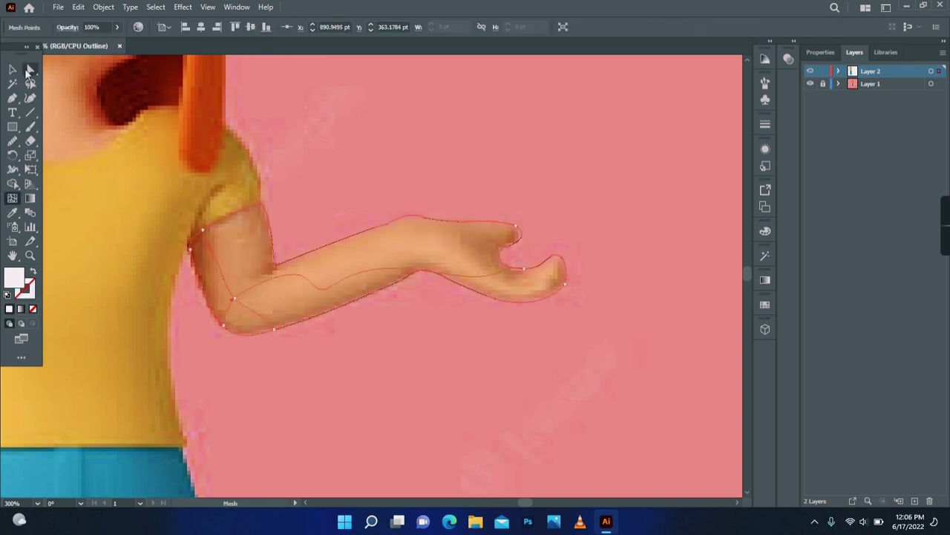
{"action": "left_click", "coordinate": [30, 69]}
{"action": "scroll", "coordinate": [315, 287], "scroll_direction": "up", "scroll_amount": 2}
{"action": "left_click_drag", "start_coordinate": [12, 97], "coordinate": [44, 117]}
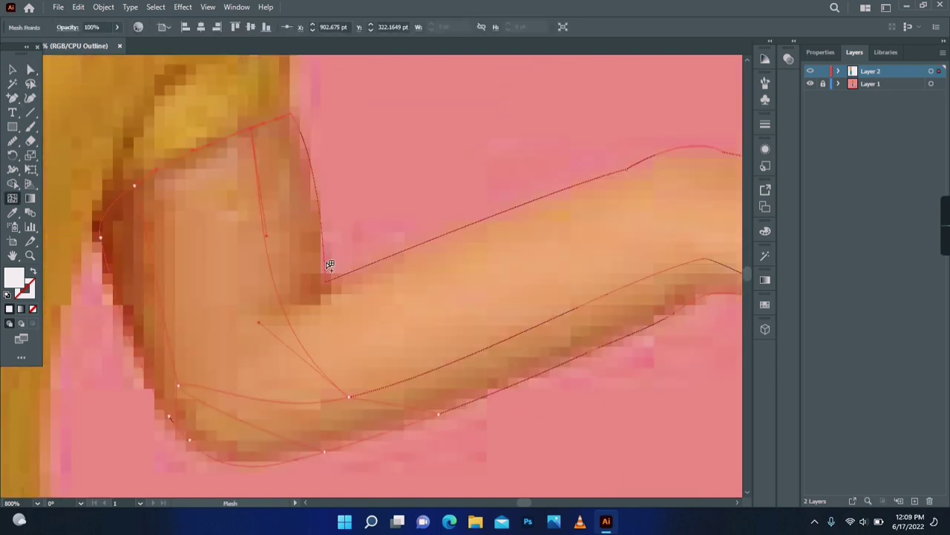
Refine the second arm's mesh around the inner elbow, give it sampled skin tones and move the arm to the character's other sleeve
{"action": "left_click", "coordinate": [326, 273]}
{"action": "key", "text": "a"}
{"action": "left_click_drag", "start_coordinate": [325, 282], "coordinate": [325, 275]}
{"action": "left_click_drag", "start_coordinate": [335, 324], "coordinate": [281, 300]}
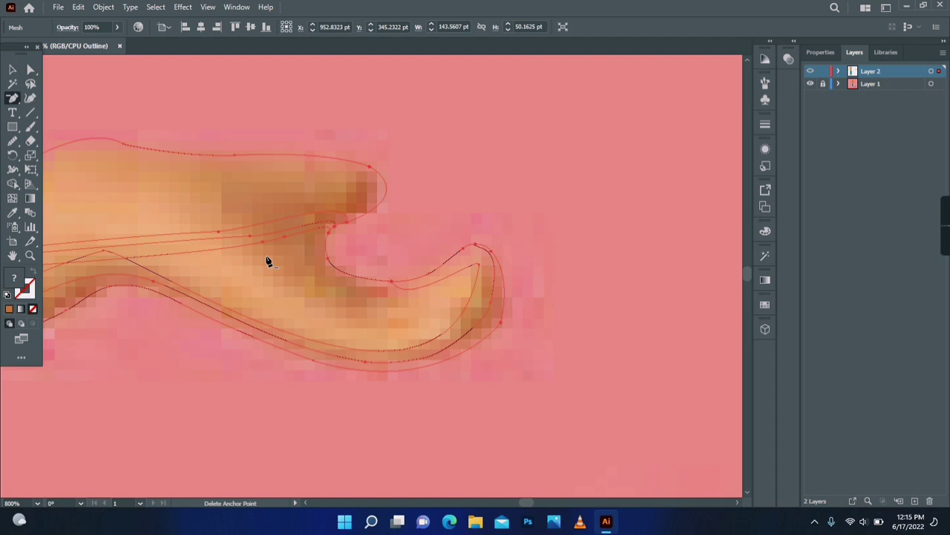
{"action": "key", "text": "i"}
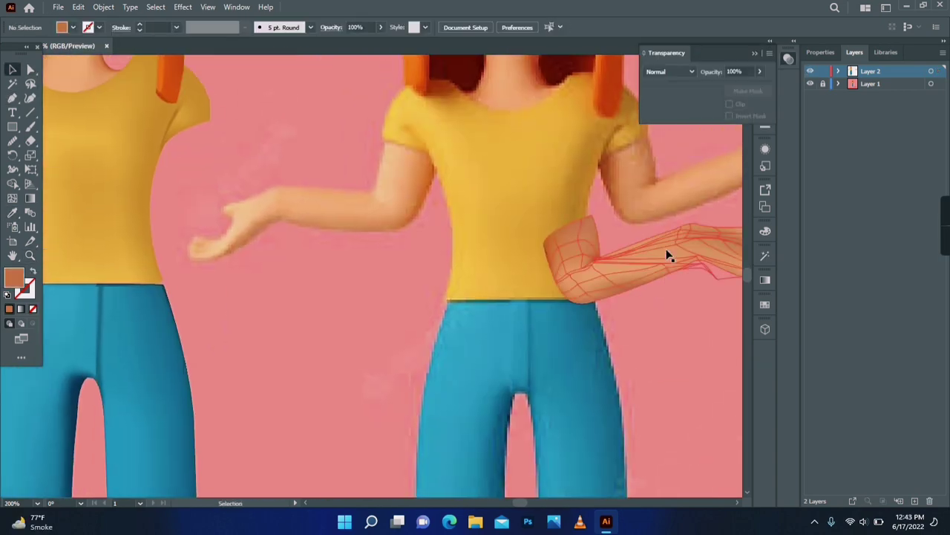
{"action": "left_click_drag", "start_coordinate": [668, 255], "coordinate": [285, 160]}
Draw a closed back-hair shape around the reference's face and neck and move it clear of the head
{"action": "key", "text": "p"}
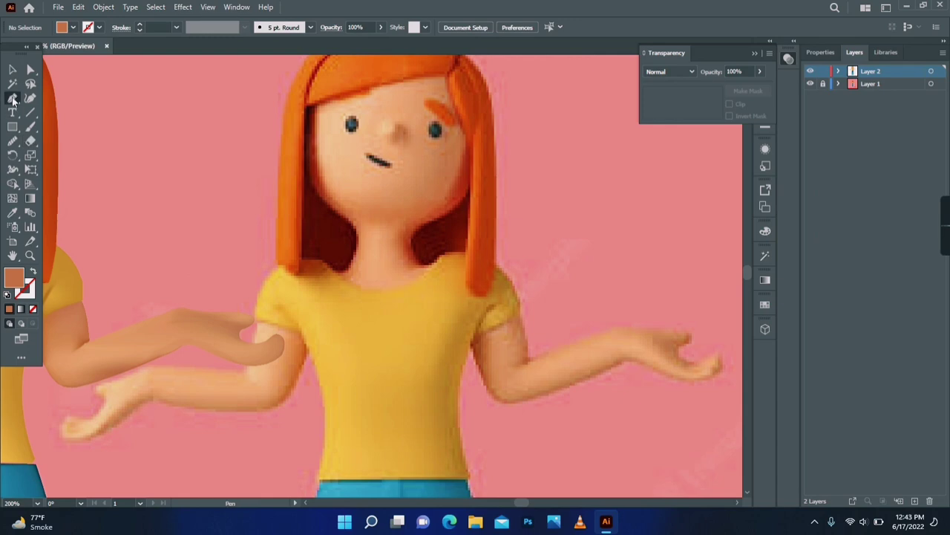
{"action": "left_click", "coordinate": [306, 108]}
{"action": "left_click", "coordinate": [290, 241]}
{"action": "left_click", "coordinate": [306, 297]}
{"action": "left_click", "coordinate": [454, 291]}
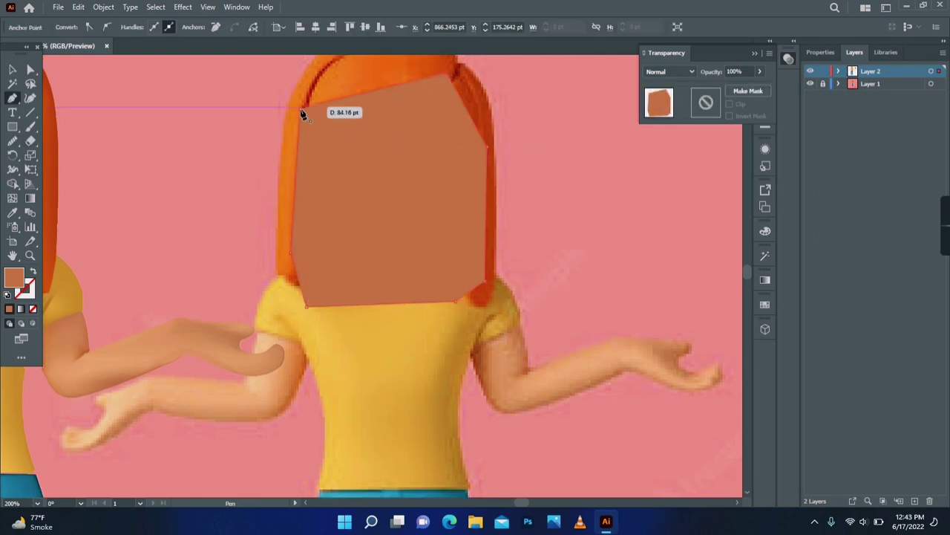
{"action": "left_click_drag", "start_coordinate": [304, 116], "coordinate": [165, 218]}
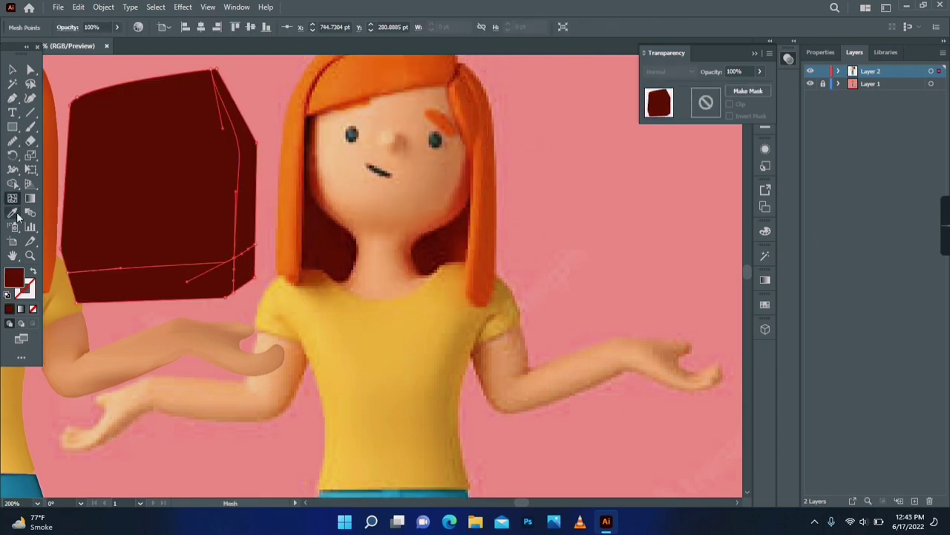
Shade the back-hair mesh with a sampled dark red and place it behind the character's face and neck
{"action": "left_click", "coordinate": [16, 215]}
{"action": "left_click", "coordinate": [12, 69]}
{"action": "right_click", "coordinate": [329, 213]}
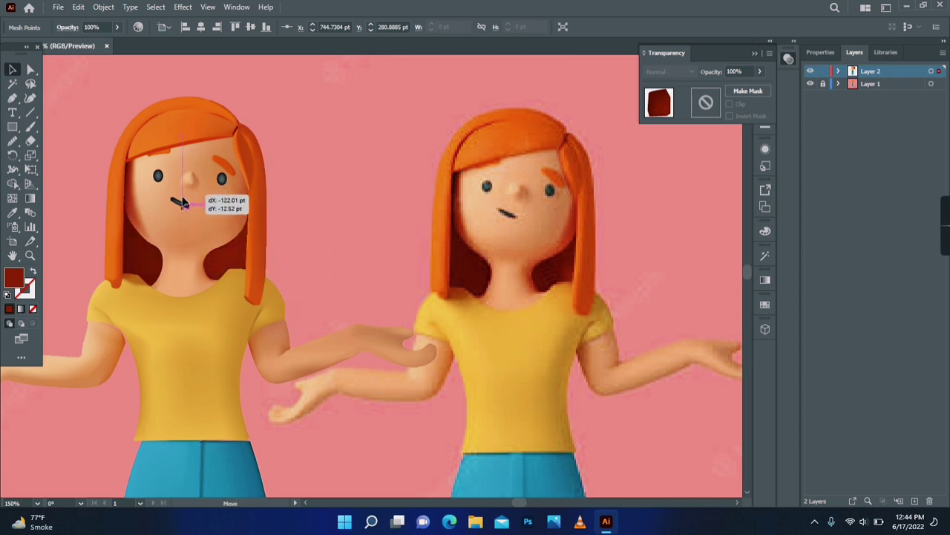
{"action": "left_click_drag", "start_coordinate": [183, 202], "coordinate": [184, 203]}
{"action": "key", "text": "u"}
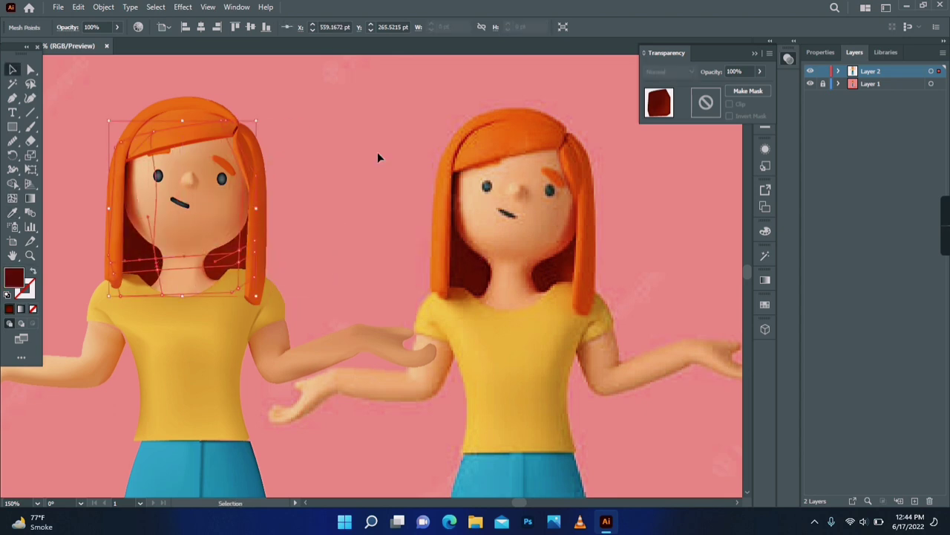
Recolour the back-hair mesh points beside the neck with red tones sampled from the reference
{"action": "left_click", "coordinate": [377, 157]}
{"action": "left_click", "coordinate": [30, 69]}
{"action": "left_click", "coordinate": [239, 251]}
{"action": "left_click", "coordinate": [12, 213]}
{"action": "left_click", "coordinate": [12, 69]}
{"action": "left_click", "coordinate": [334, 193]}
{"action": "left_click", "coordinate": [30, 69]}
{"action": "left_click", "coordinate": [239, 262]}
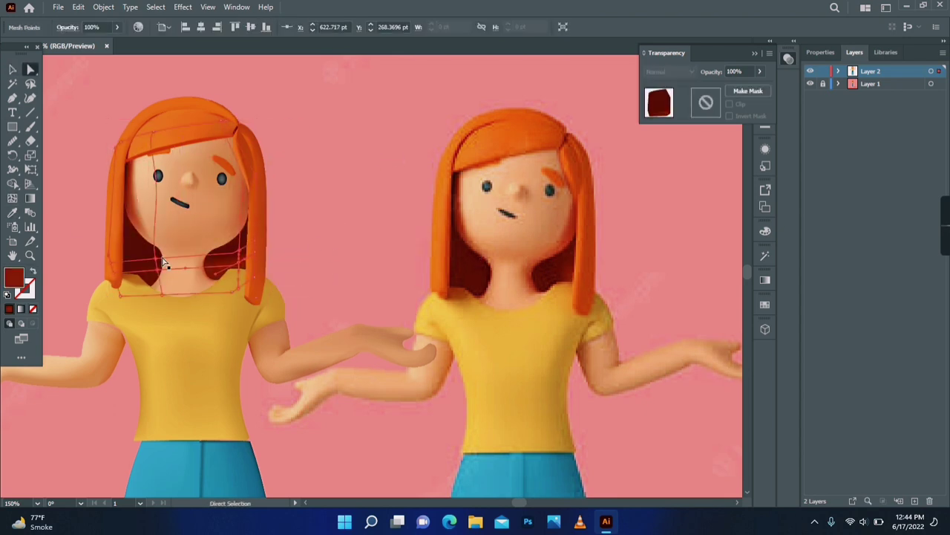
{"action": "key", "text": "v"}
{"action": "left_click", "coordinate": [68, 96]}
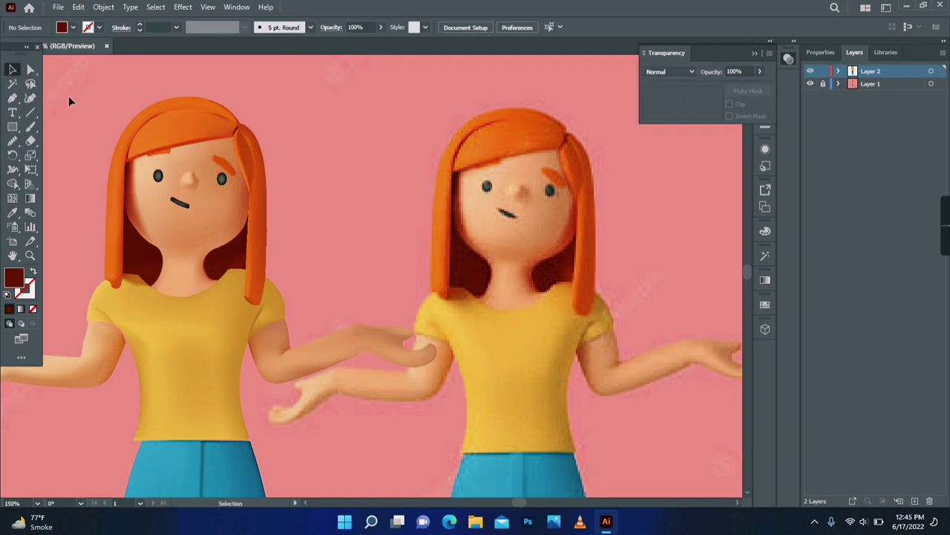
Nudge the first arm into its sleeve and move its armpit mesh points to meet the shirt's edge
{"action": "key", "text": "z"}
{"action": "left_click", "coordinate": [239, 345]}
{"action": "left_click", "coordinate": [319, 269]}
{"action": "key", "text": "v"}
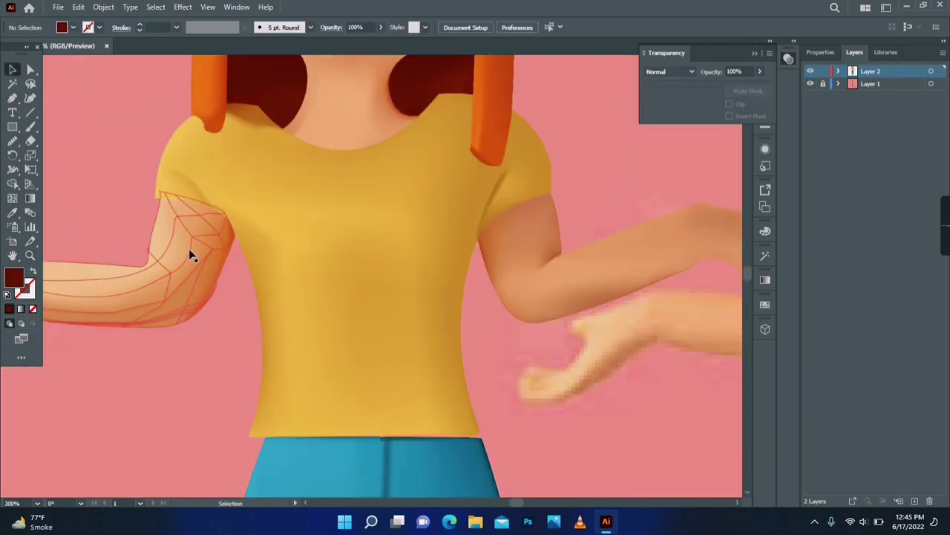
{"action": "left_click_drag", "start_coordinate": [188, 250], "coordinate": [189, 253]}
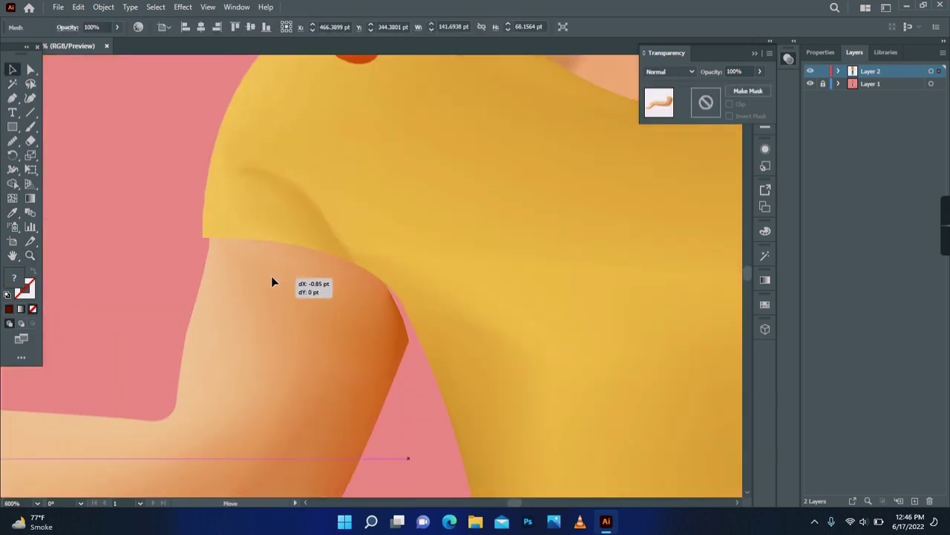
{"action": "key", "text": "a"}
{"action": "left_click_drag", "start_coordinate": [409, 342], "coordinate": [416, 325]}
{"action": "left_click_drag", "start_coordinate": [397, 293], "coordinate": [402, 289]}
{"action": "left_click", "coordinate": [46, 277]}
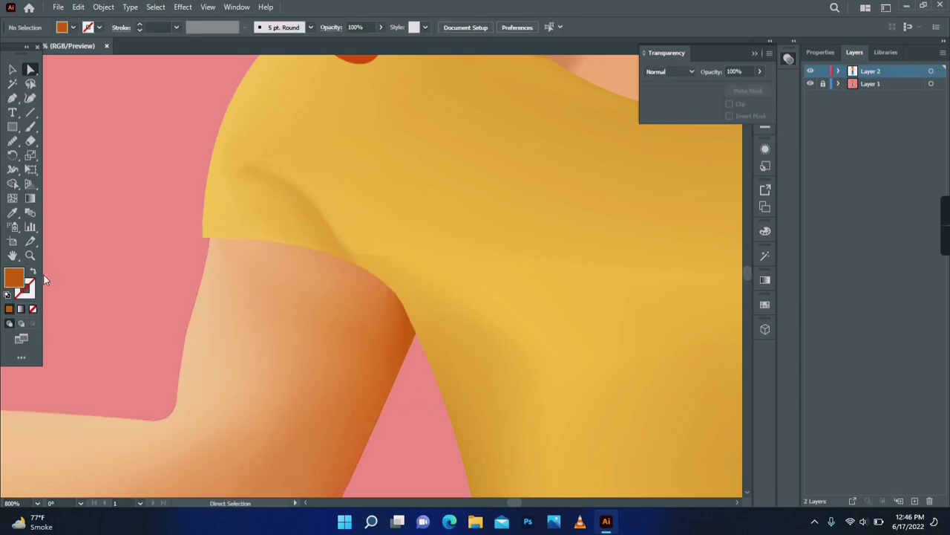
Nudge the trousers group sideways by about 0.36 pt to line up with the shirt's hem
{"action": "key", "text": "z"}
{"action": "left_click", "coordinate": [439, 316], "text": "alt"}
{"action": "left_click", "coordinate": [442, 317], "text": "alt"}
{"action": "left_click", "coordinate": [444, 319], "text": "alt"}
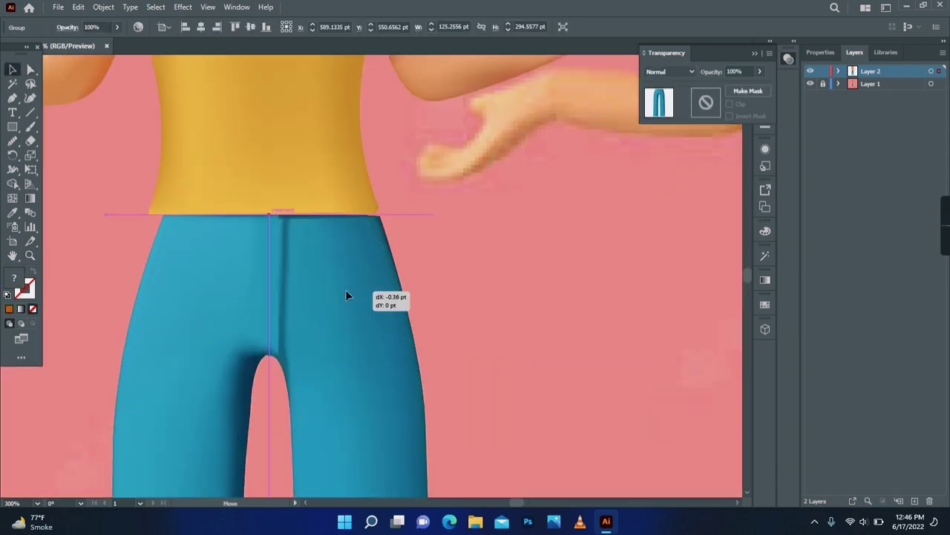
{"action": "left_click", "coordinate": [462, 260]}
Group all parts of the character and move the group down so it is out of the artboard's way
{"action": "key", "text": "z"}
{"action": "left_click", "coordinate": [394, 305], "text": "alt"}
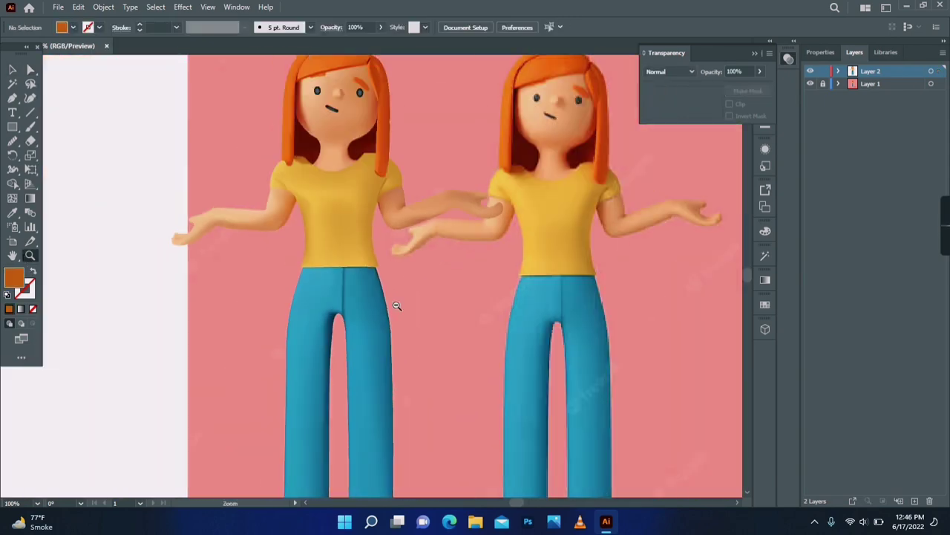
{"action": "key", "text": "v"}
{"action": "key", "text": "ctrl+a"}
{"action": "key", "text": "ctrl+g"}
{"action": "key", "text": "z"}
{"action": "left_click", "coordinate": [509, 364], "text": "alt"}
{"action": "key", "text": "v"}
{"action": "left_click_drag", "start_coordinate": [300, 201], "coordinate": [308, 394]}
Draw a rectangle covering the whole artboard and send it to the back
{"action": "key", "text": "m"}
{"action": "left_click_drag", "start_coordinate": [138, 101], "coordinate": [603, 364]}
{"action": "key", "text": "ctrl+shift+["}
Unlock Layer 1, place it above Layer 2 and move the reference image off to the artboard's lower-right corner
{"action": "left_click", "coordinate": [823, 84]}
{"action": "left_click_drag", "start_coordinate": [876, 84], "coordinate": [879, 70]}
{"action": "left_click_drag", "start_coordinate": [379, 234], "coordinate": [589, 350]}
Fill the background rectangle with the pink sampled from the reference image
{"action": "left_click", "coordinate": [300, 203]}
{"action": "key", "text": "i"}
{"action": "left_click", "coordinate": [513, 297]}
{"action": "key", "text": "v"}
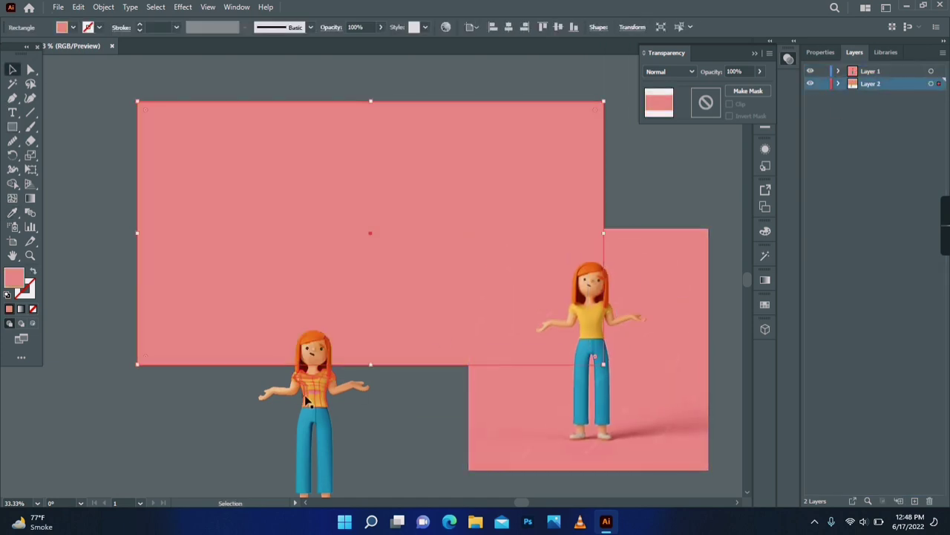
Place the character group on the pink background and scale and position it to fit within the artboard's height
{"action": "left_click_drag", "start_coordinate": [315, 430], "coordinate": [360, 256]}
{"action": "key", "text": "Caps_Lock"}
{"action": "left_click_drag", "start_coordinate": [415, 332], "coordinate": [459, 404]}
{"action": "left_click_drag", "start_coordinate": [396, 342], "coordinate": [379, 298]}
{"action": "left_click_drag", "start_coordinate": [442, 361], "coordinate": [425, 333]}
{"action": "left_click_drag", "start_coordinate": [373, 220], "coordinate": [375, 230]}
{"action": "left_click", "coordinate": [513, 297]}
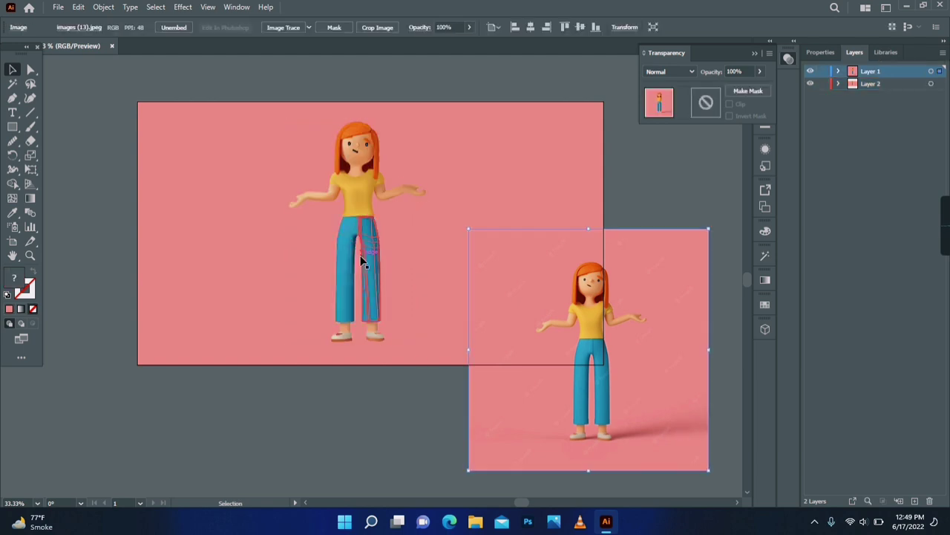
{"action": "left_click", "coordinate": [362, 260]}
{"action": "left_click_drag", "start_coordinate": [425, 341], "coordinate": [413, 319]}
{"action": "left_click_drag", "start_coordinate": [368, 212], "coordinate": [376, 220]}
{"action": "left_click", "coordinate": [416, 427]}
{"action": "left_click_drag", "start_coordinate": [386, 312], "coordinate": [240, 258]}
Trace the long shadow on the right of the reference's feet as a closed shape reaching the image's edge
{"action": "left_click", "coordinate": [30, 255]}
{"action": "left_click", "coordinate": [475, 310]}
{"action": "left_click", "coordinate": [13, 98]}
{"action": "key", "text": "Caps_Lock"}
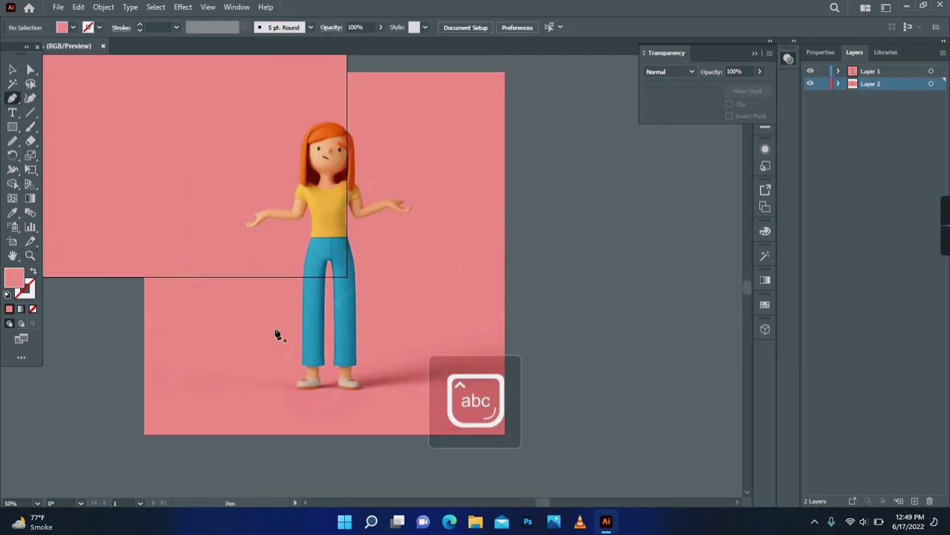
{"action": "left_click", "coordinate": [354, 379]}
{"action": "left_click_drag", "start_coordinate": [505, 354], "coordinate": [544, 349]}
{"action": "left_click", "coordinate": [506, 385]}
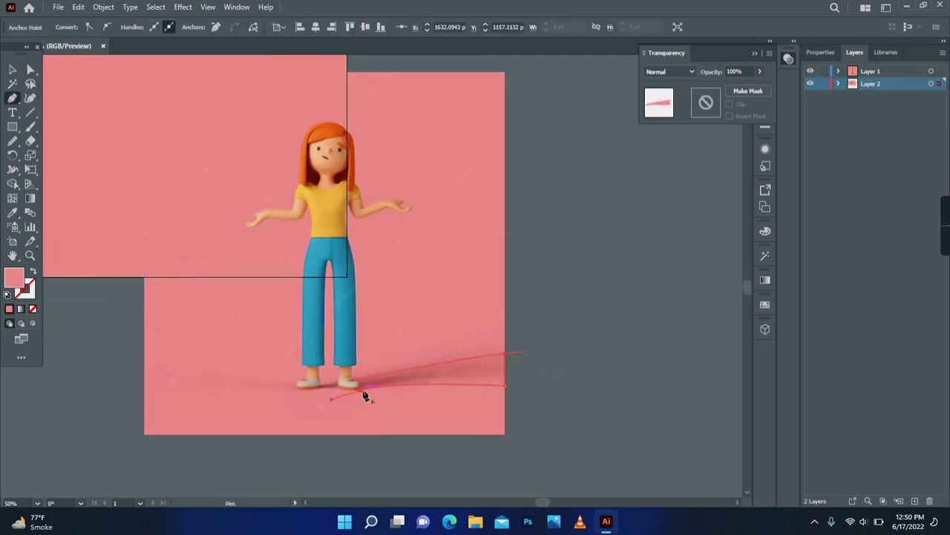
{"action": "left_click", "coordinate": [332, 398]}
Trace the small shadow between the shoes and the long narrow shadow extending left of the feet
{"action": "left_click", "coordinate": [321, 386]}
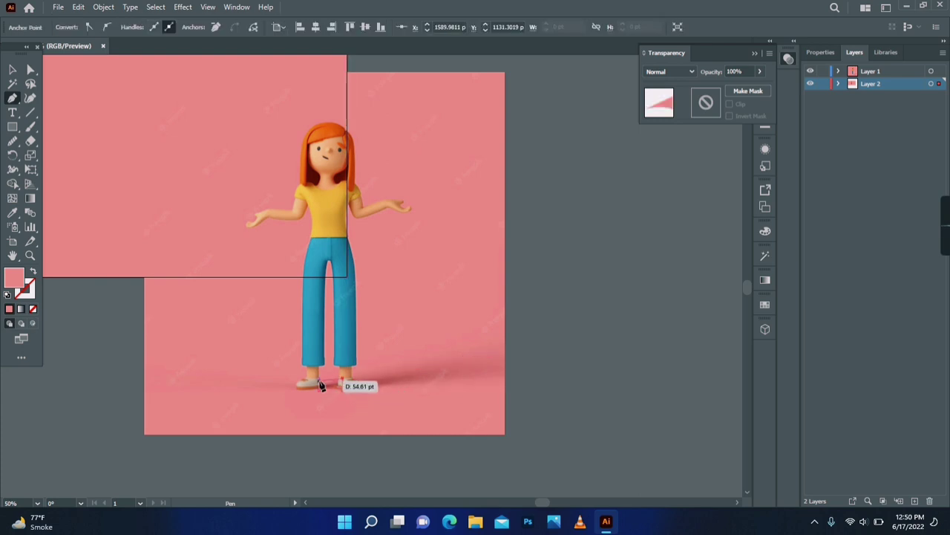
{"action": "left_click", "coordinate": [319, 393]}
{"action": "left_click", "coordinate": [195, 390]}
{"action": "left_click_drag", "start_coordinate": [199, 376], "coordinate": [227, 372]}
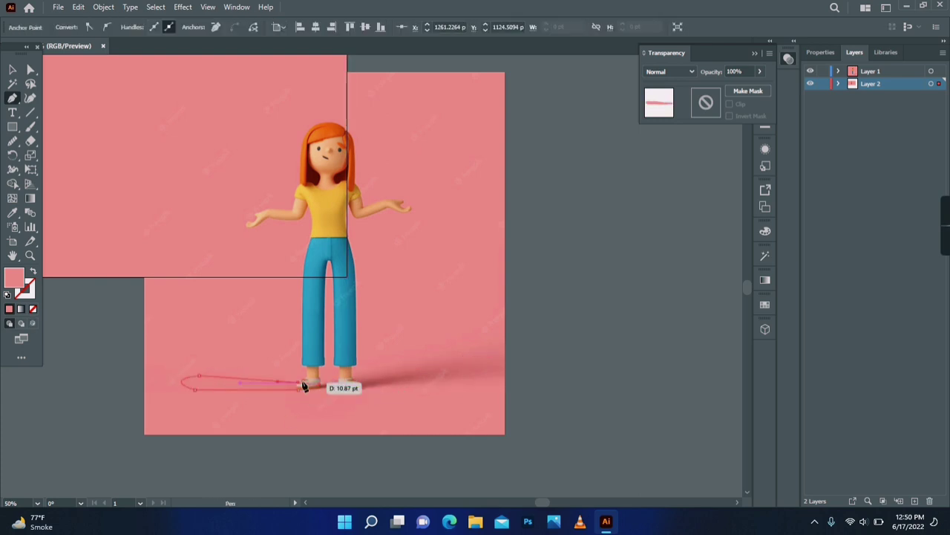
Apply a Gaussian Blur of about 52 pixels to the three shadow shapes and set their opacity to 51%
{"action": "key", "text": "v"}
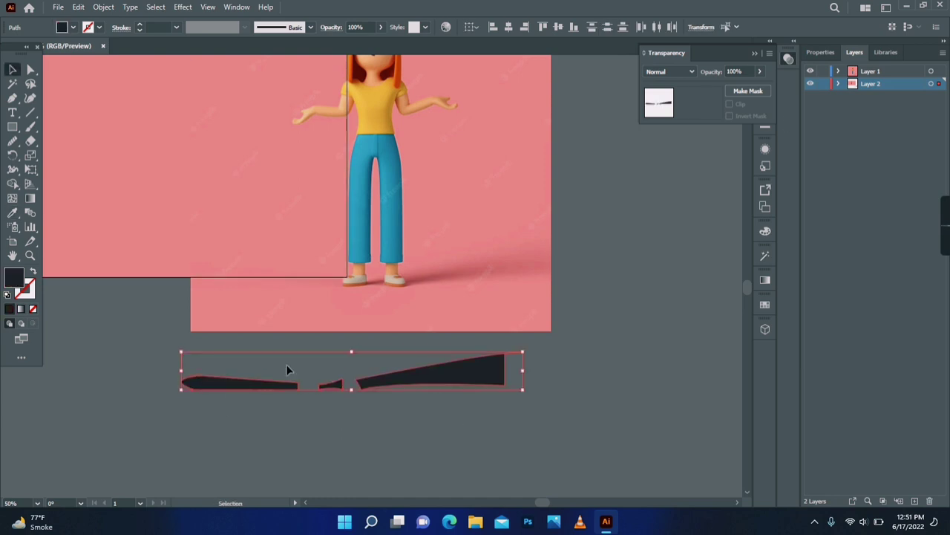
{"action": "left_click", "coordinate": [182, 7]}
{"action": "mouse_move", "coordinate": [240, 214]}
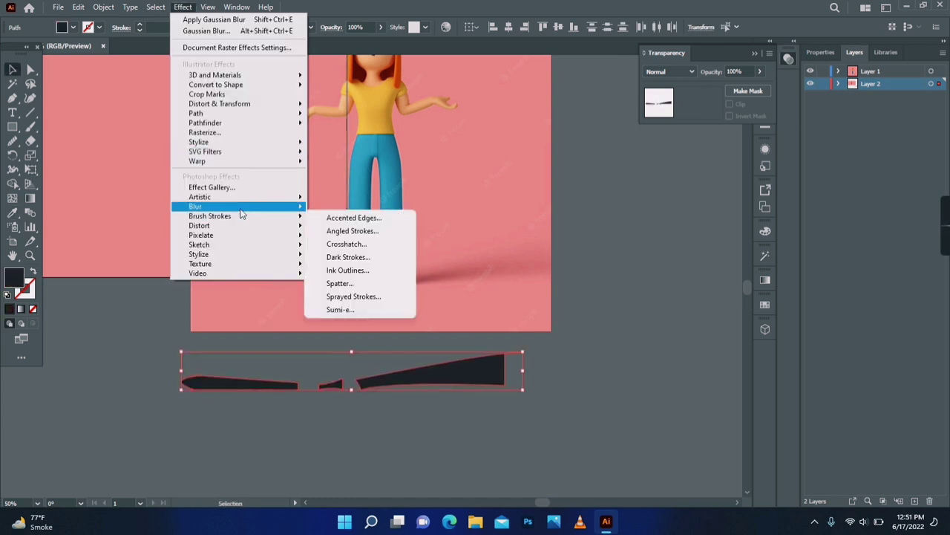
{"action": "left_click", "coordinate": [331, 210]}
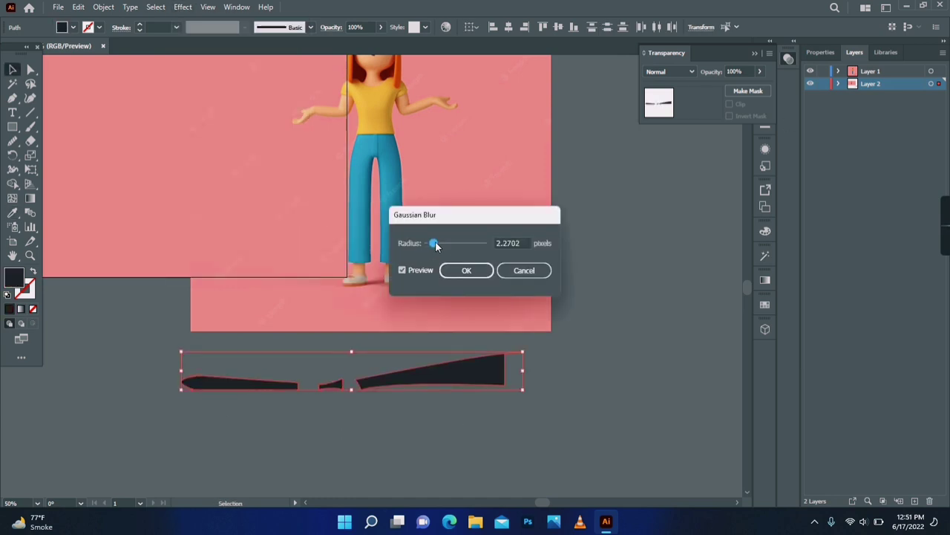
{"action": "left_click_drag", "start_coordinate": [458, 248], "coordinate": [469, 250]}
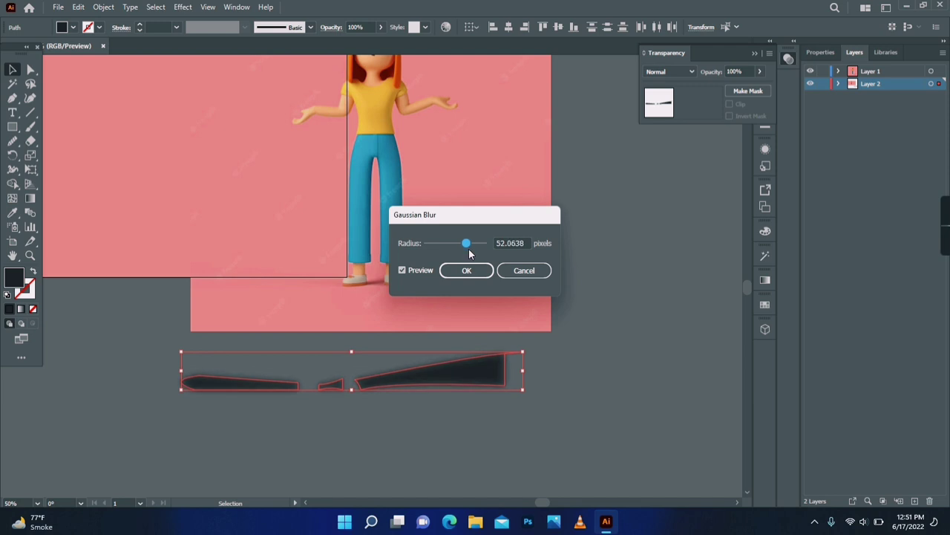
{"action": "left_click", "coordinate": [468, 270]}
{"action": "left_click_drag", "start_coordinate": [750, 87], "coordinate": [738, 87]}
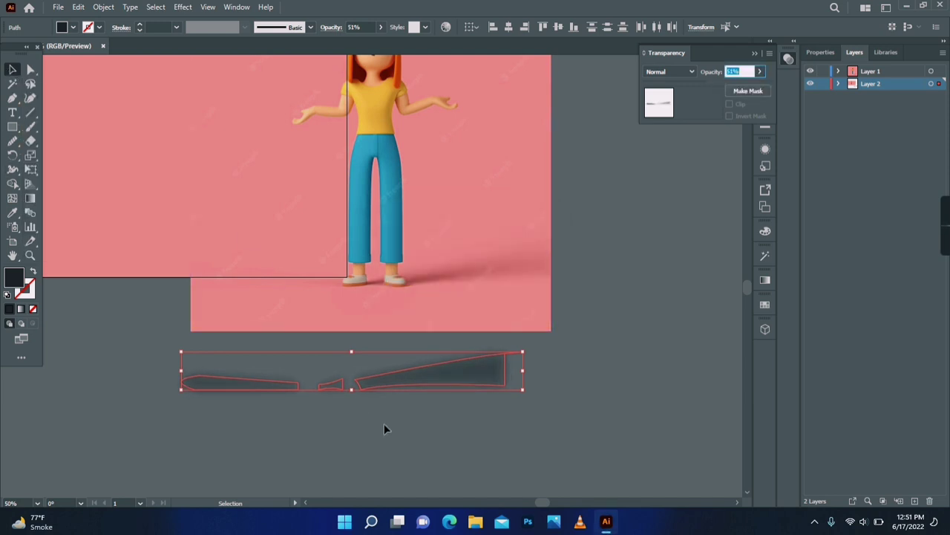
{"action": "left_click", "coordinate": [385, 425]}
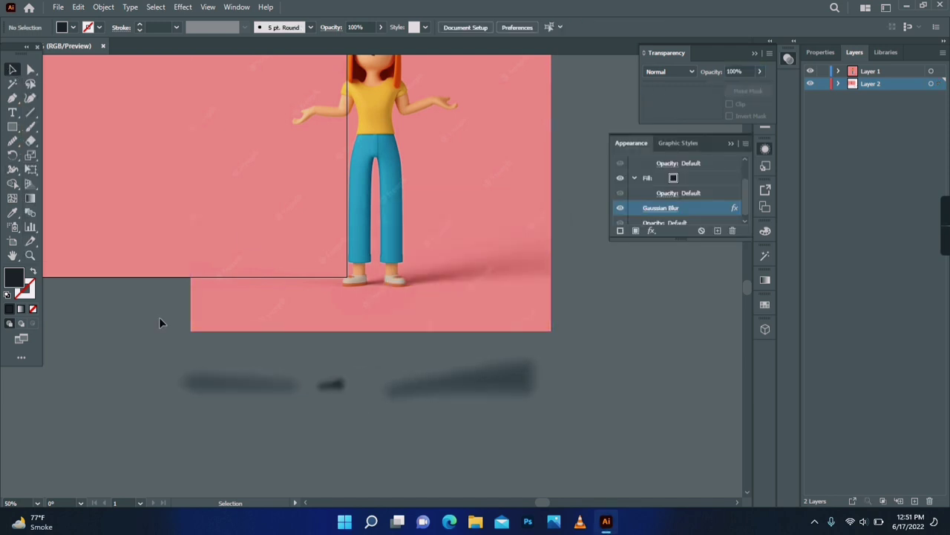
Place the narrow left shadow beside the character's feet on the pink background and set its opacity to 22%
{"action": "left_click_drag", "start_coordinate": [159, 317], "coordinate": [403, 333]}
{"action": "left_click_drag", "start_coordinate": [576, 402], "coordinate": [239, 239]}
{"action": "left_click_drag", "start_coordinate": [499, 399], "coordinate": [147, 228]}
{"action": "left_click", "coordinate": [759, 72]}
{"action": "left_click_drag", "start_coordinate": [737, 87], "coordinate": [724, 89]}
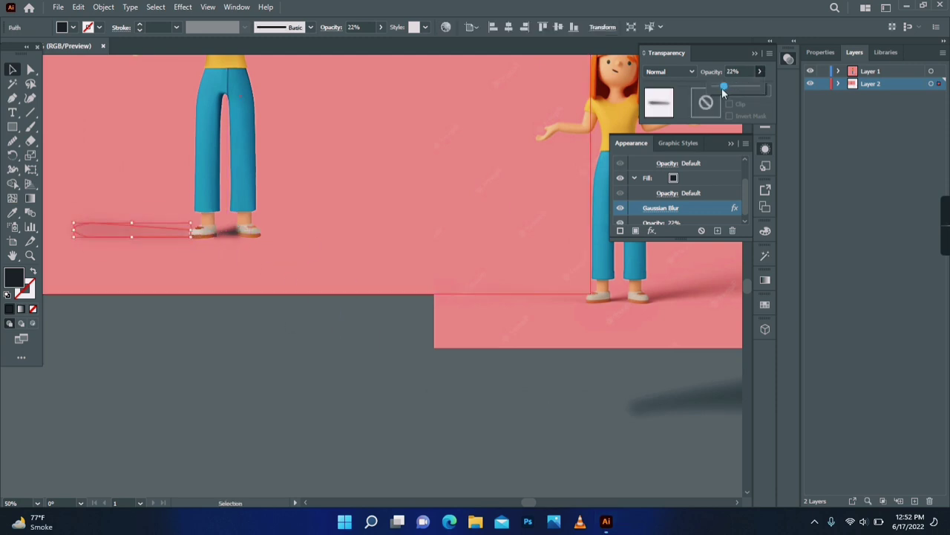
Place the long right shadow at the character's feet and stretch it to about 883 pt wide, past the artboard's right edge
{"action": "left_click_drag", "start_coordinate": [709, 403], "coordinate": [328, 221]}
{"action": "left_click_drag", "start_coordinate": [401, 211], "coordinate": [555, 210]}
{"action": "left_click", "coordinate": [542, 329]}
{"action": "left_click_drag", "start_coordinate": [543, 329], "coordinate": [742, 403]}
{"action": "left_click", "coordinate": [490, 215]}
{"action": "left_click_drag", "start_coordinate": [555, 211], "coordinate": [630, 211]}
{"action": "left_click", "coordinate": [568, 309]}
{"action": "left_click_drag", "start_coordinate": [352, 216], "coordinate": [348, 219]}
{"action": "left_click_drag", "start_coordinate": [571, 259], "coordinate": [488, 270]}
{"action": "left_click_drag", "start_coordinate": [546, 211], "coordinate": [551, 211]}
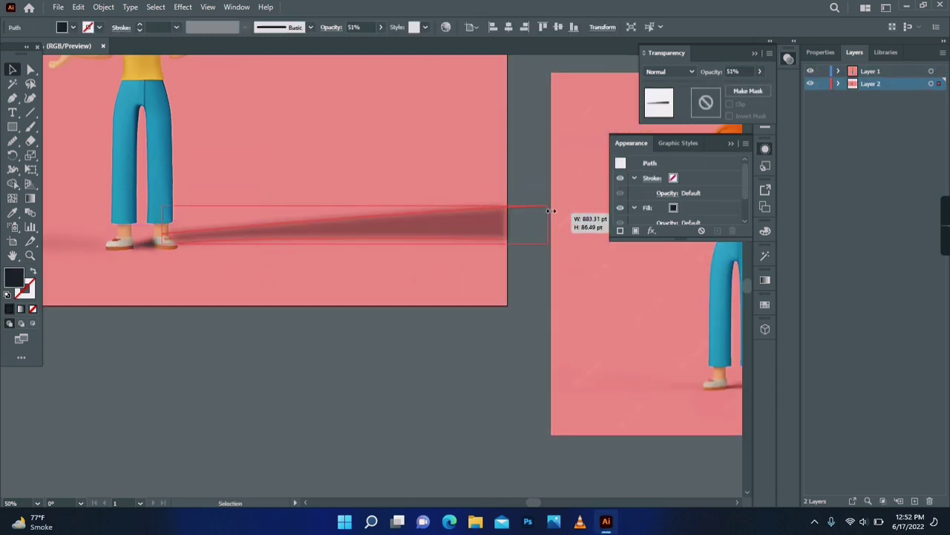
{"action": "left_click", "coordinate": [531, 327]}
Set the long right shadow's opacity to 14%
{"action": "left_click", "coordinate": [433, 230]}
{"action": "left_click", "coordinate": [760, 72]}
{"action": "left_click_drag", "start_coordinate": [738, 87], "coordinate": [729, 88]}
{"action": "type", "text": "14"}
{"action": "key", "text": "Return"}
Fill the long right shadow with a linear black gradient that fades out toward its far end
{"action": "scroll", "coordinate": [260, 299], "scroll_direction": "down", "scroll_amount": 1}
{"action": "key", "text": "a"}
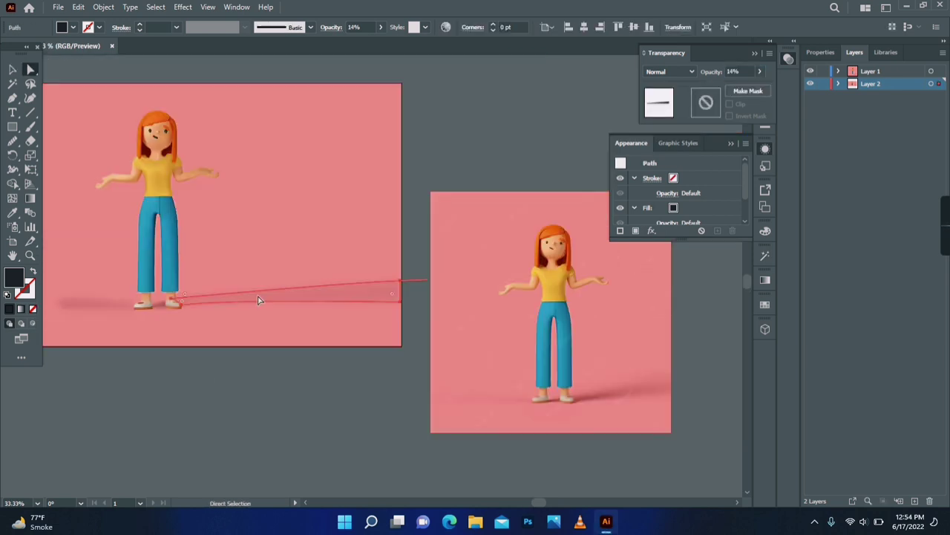
{"action": "left_click", "coordinate": [766, 280]}
{"action": "left_click", "coordinate": [671, 366]}
{"action": "mouse_move", "coordinate": [729, 387]}
{"action": "left_mouse_down"}
{"action": "mouse_move", "coordinate": [655, 387]}
{"action": "mouse_move", "coordinate": [729, 387]}
{"action": "left_mouse_up"}
{"action": "left_click_drag", "start_coordinate": [653, 386], "coordinate": [625, 387]}
{"action": "double_click", "coordinate": [625, 387]}
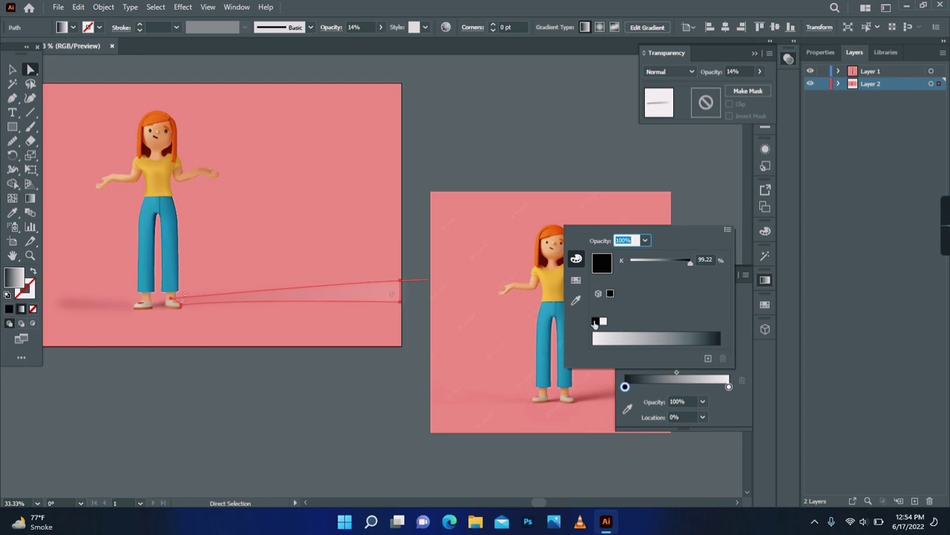
{"action": "left_click", "coordinate": [368, 440]}
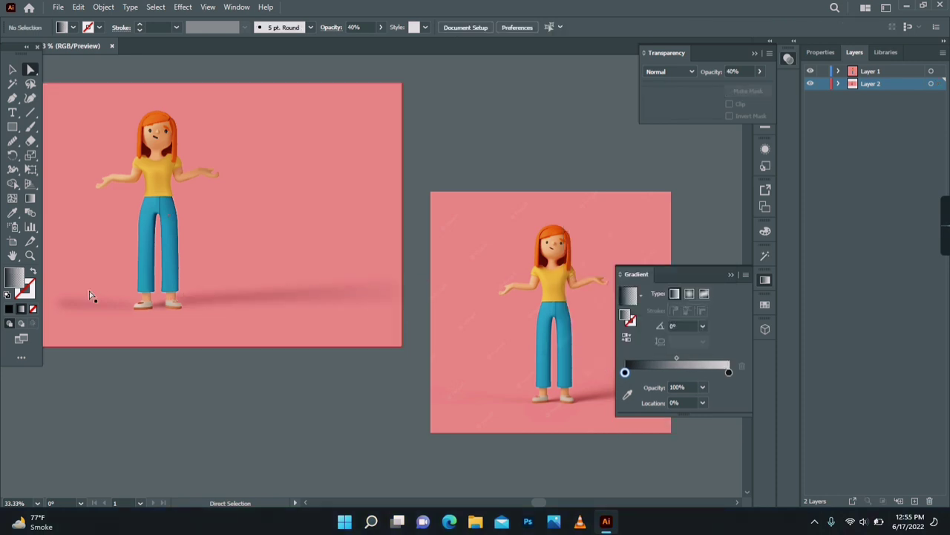
Give the left shadow a linear black gradient, darkest at the shoes and with 10% opacity at its outer stop
{"action": "left_click", "coordinate": [75, 301]}
{"action": "left_click", "coordinate": [669, 363]}
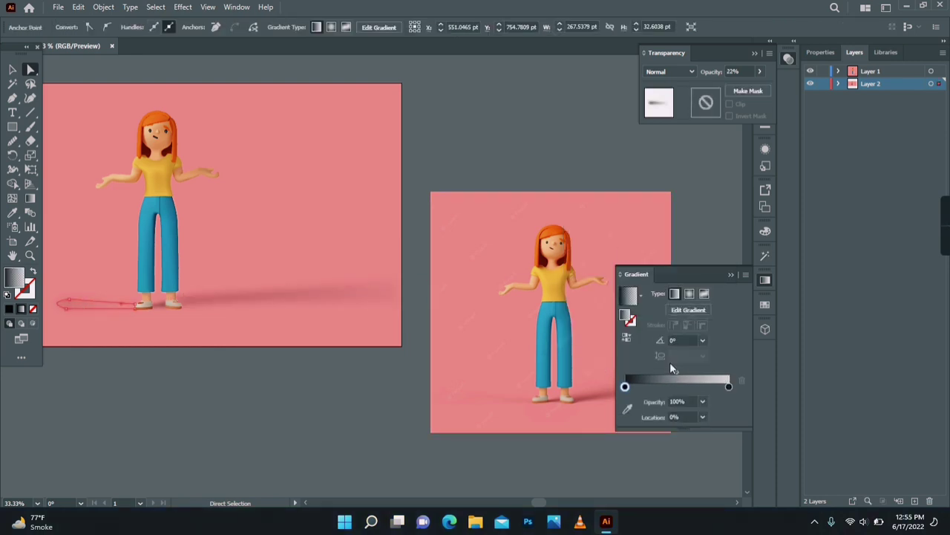
{"action": "left_click_drag", "start_coordinate": [729, 387], "coordinate": [658, 387]}
{"action": "left_click_drag", "start_coordinate": [626, 387], "coordinate": [745, 384]}
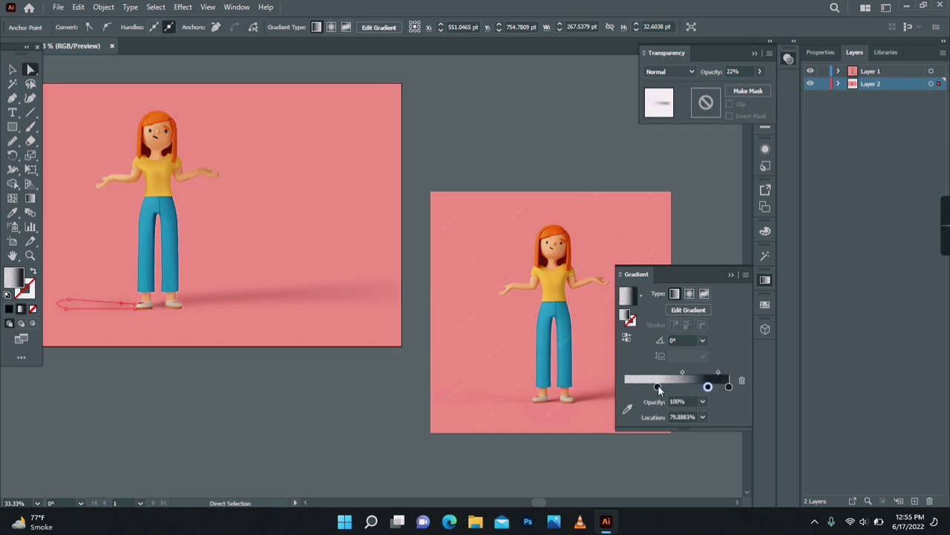
{"action": "left_click", "coordinate": [221, 409]}
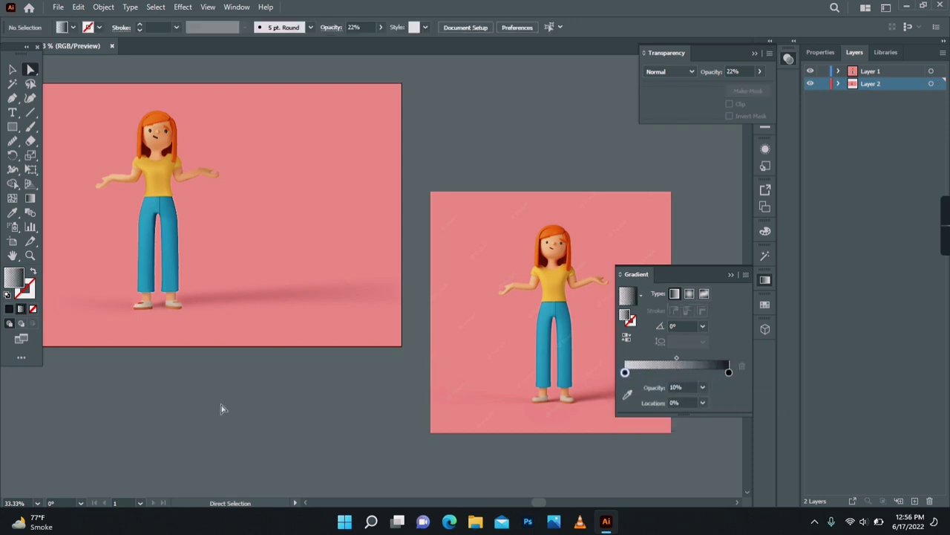
Delete the reference image beside the artboard
{"action": "left_click", "coordinate": [203, 255], "text": "alt"}
{"action": "key", "text": "v"}
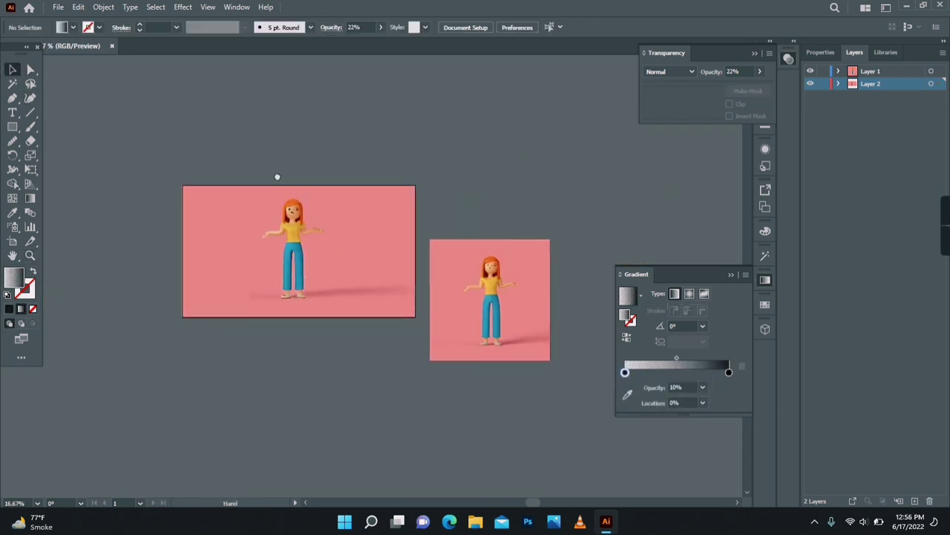
{"action": "left_click", "coordinate": [445, 303]}
{"action": "key", "text": "Delete"}
{"action": "left_click", "coordinate": [31, 255]}
{"action": "left_click", "coordinate": [308, 262]}
{"action": "left_click", "coordinate": [307, 262]}
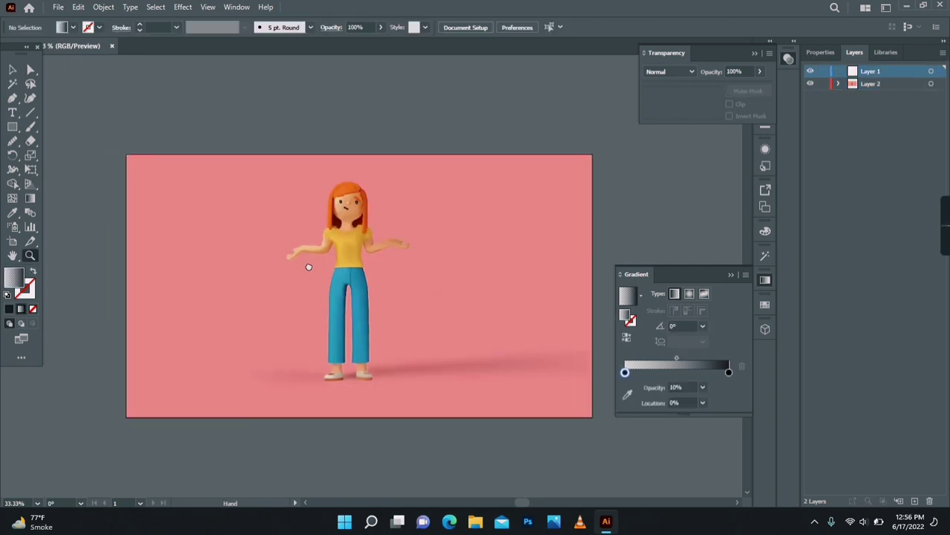